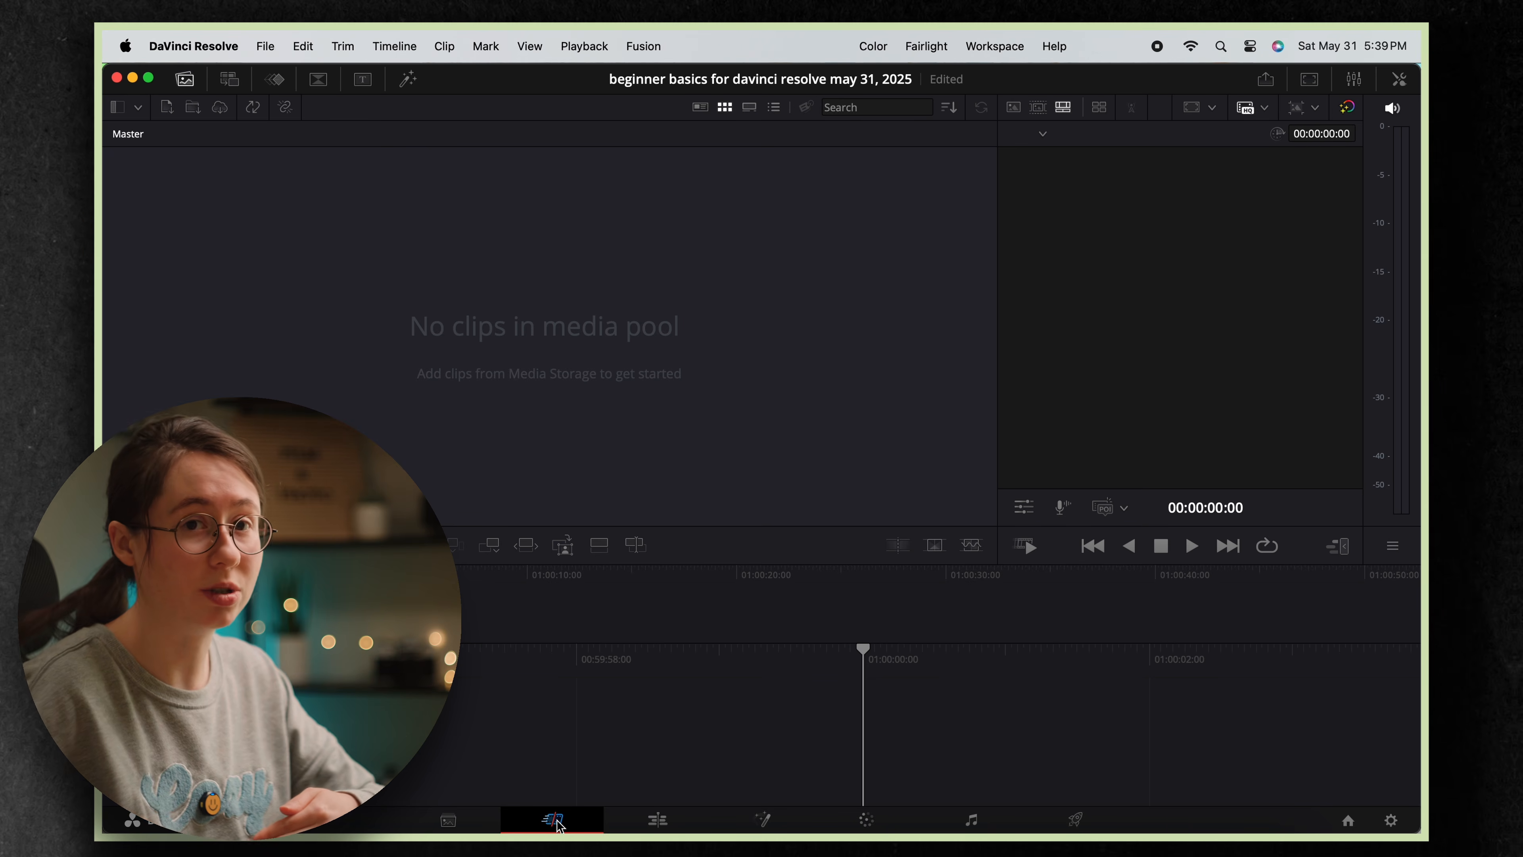
Look through the Edit, Fusion, Color, Fairlight and Deliver pages of the empty project.
click(649, 825)
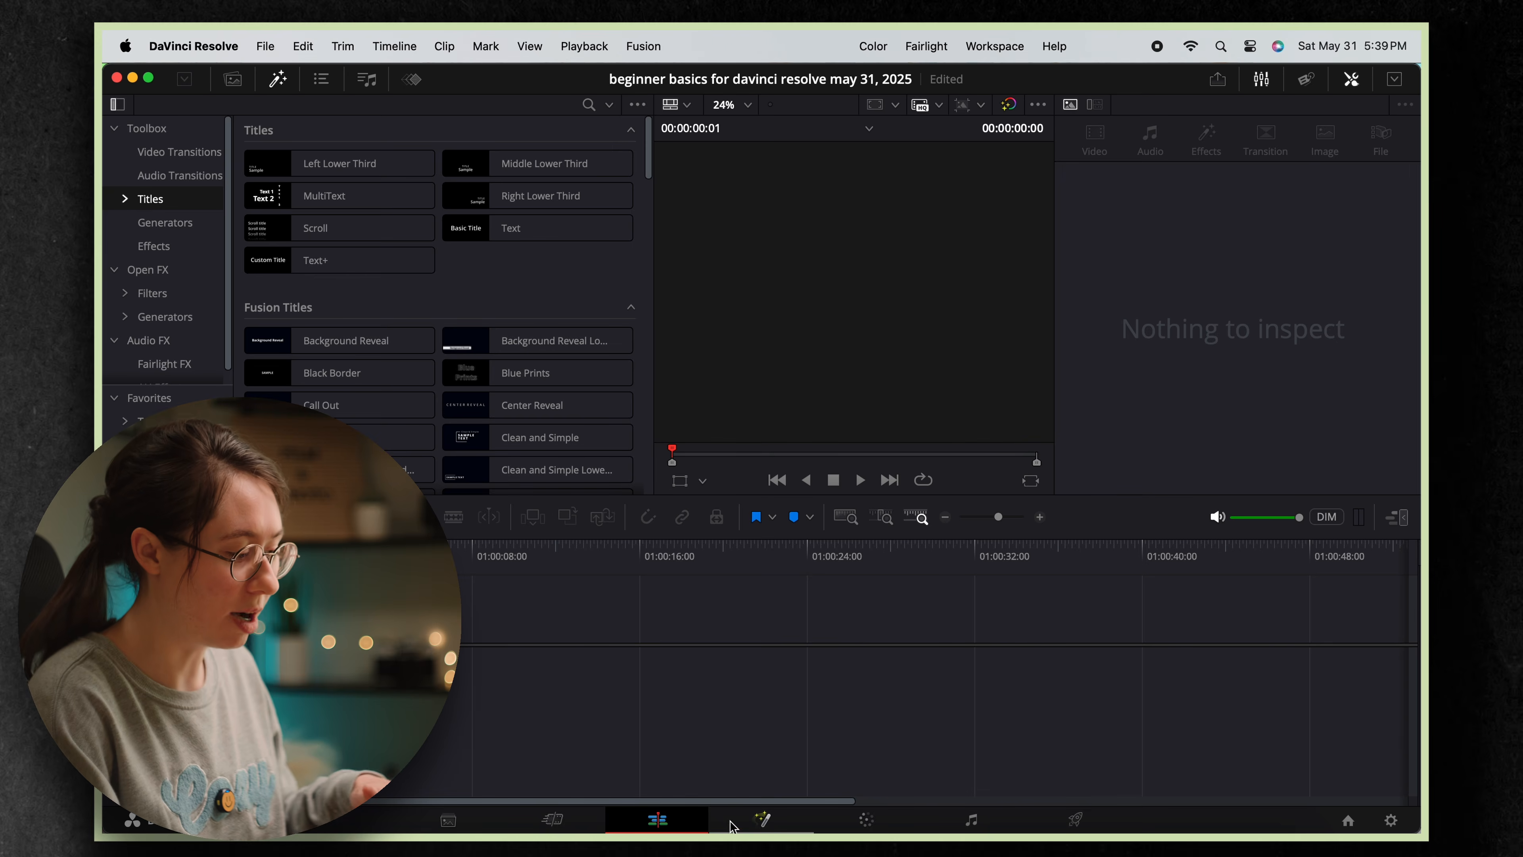
click(763, 821)
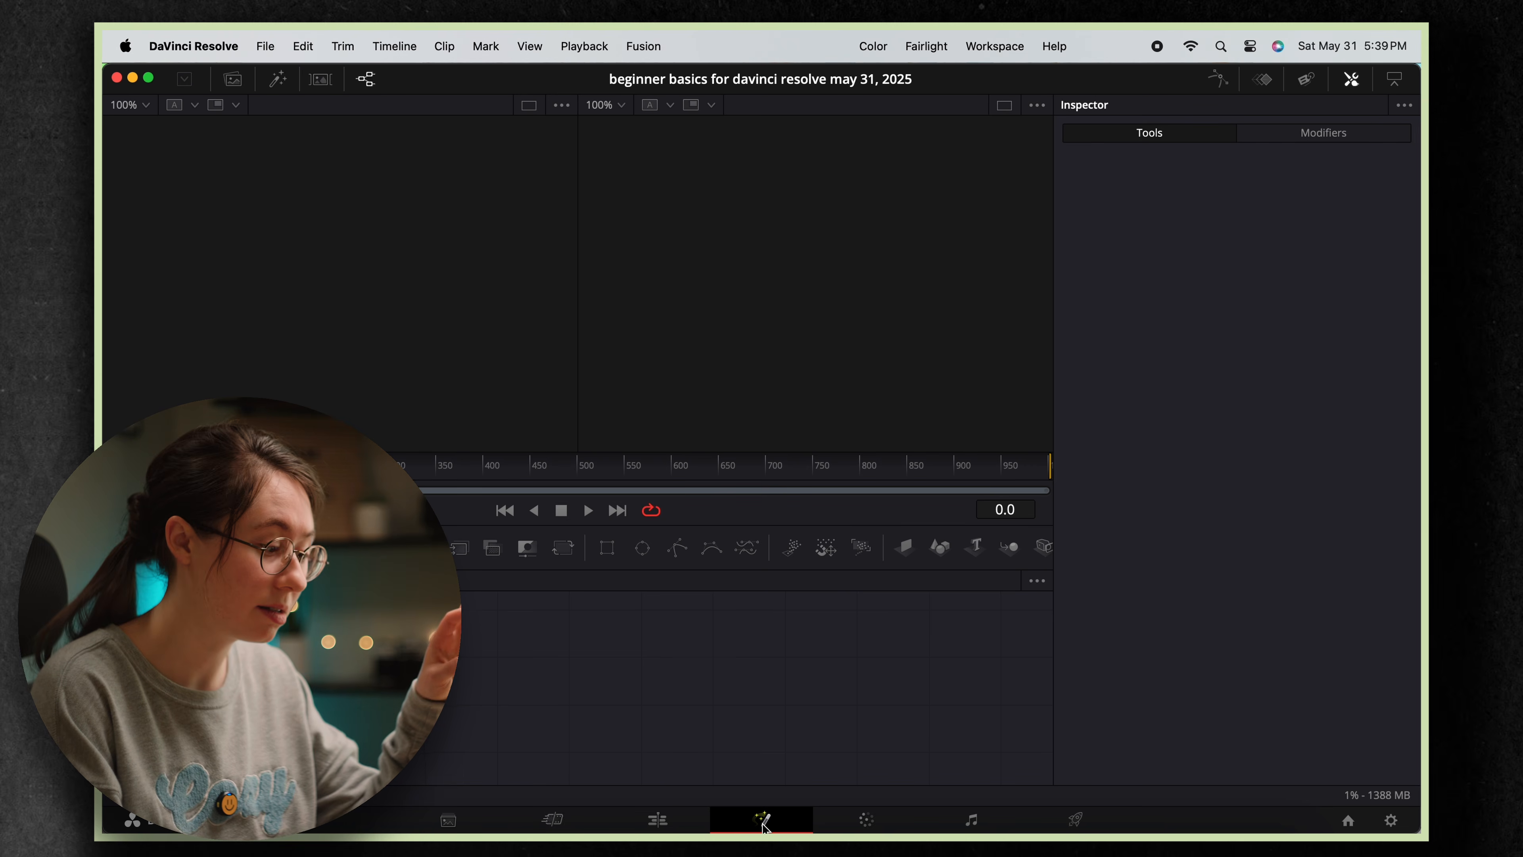
click(866, 820)
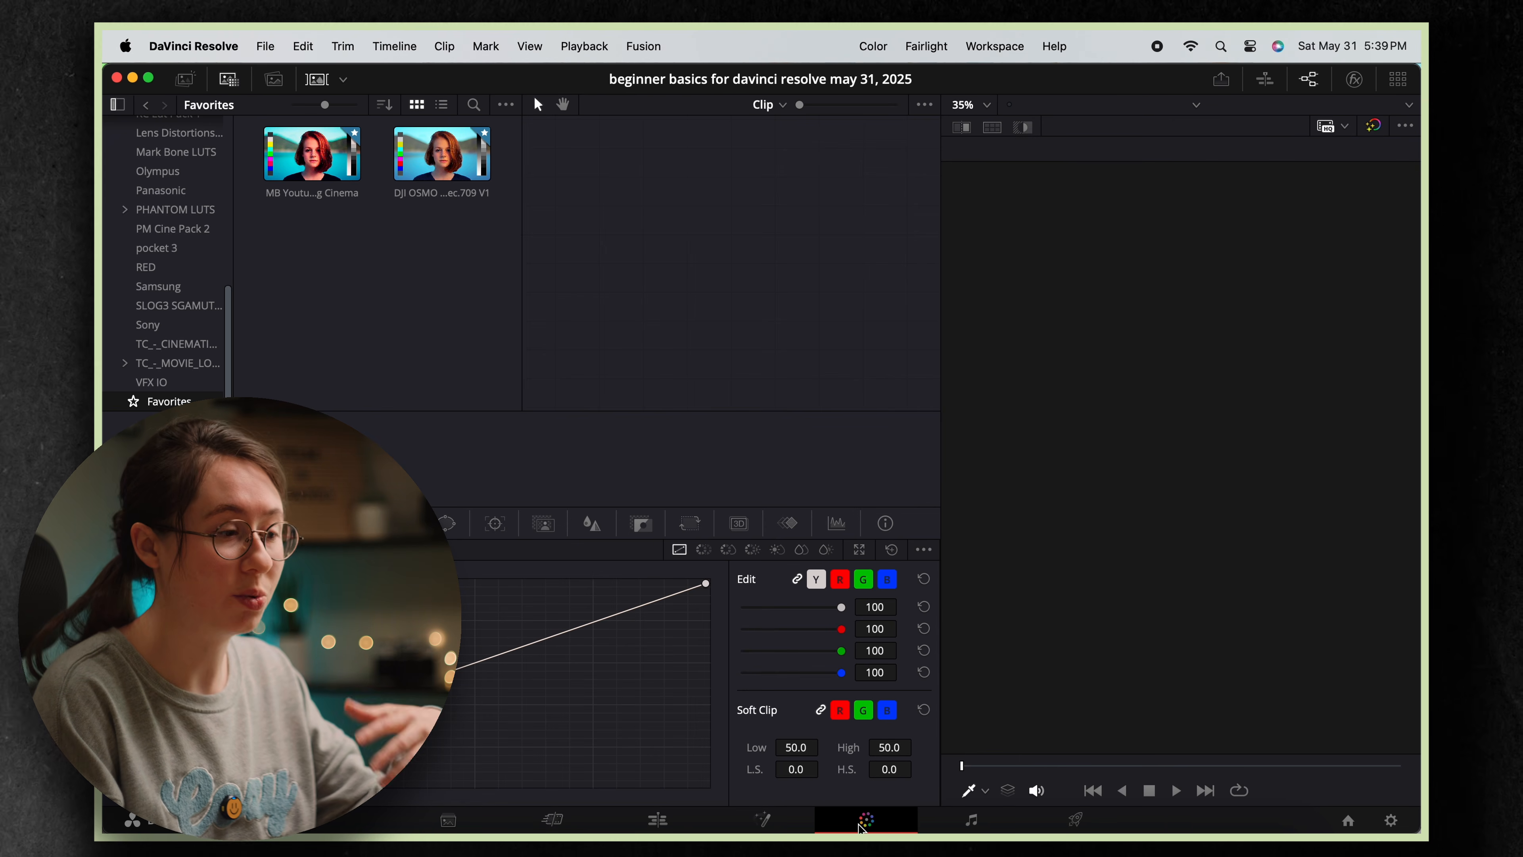
click(970, 822)
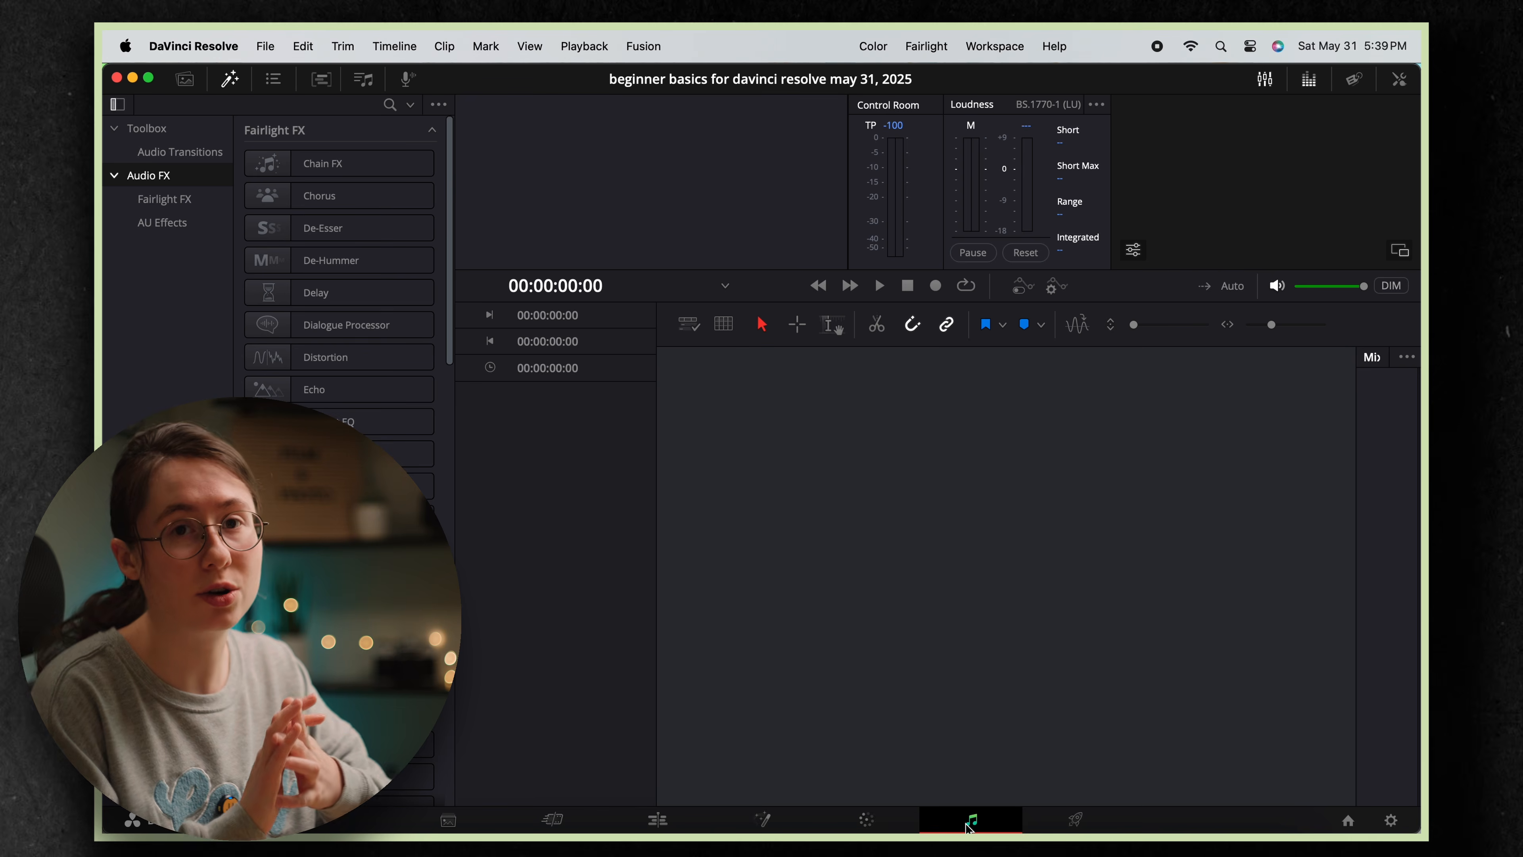
click(1075, 820)
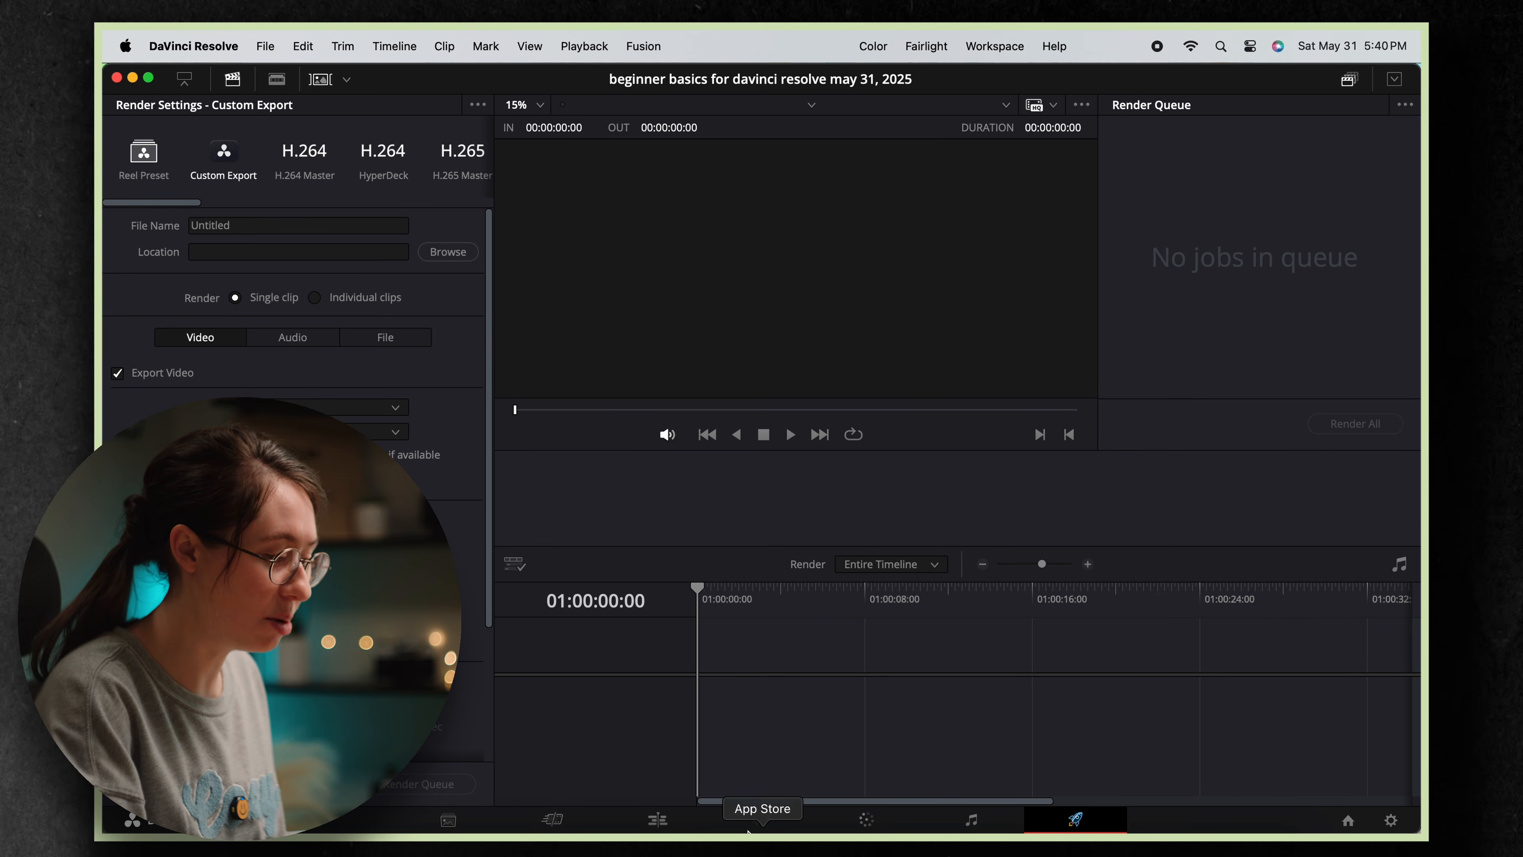
Return to the Edit page, and hide and reshow the Inspector.
click(669, 819)
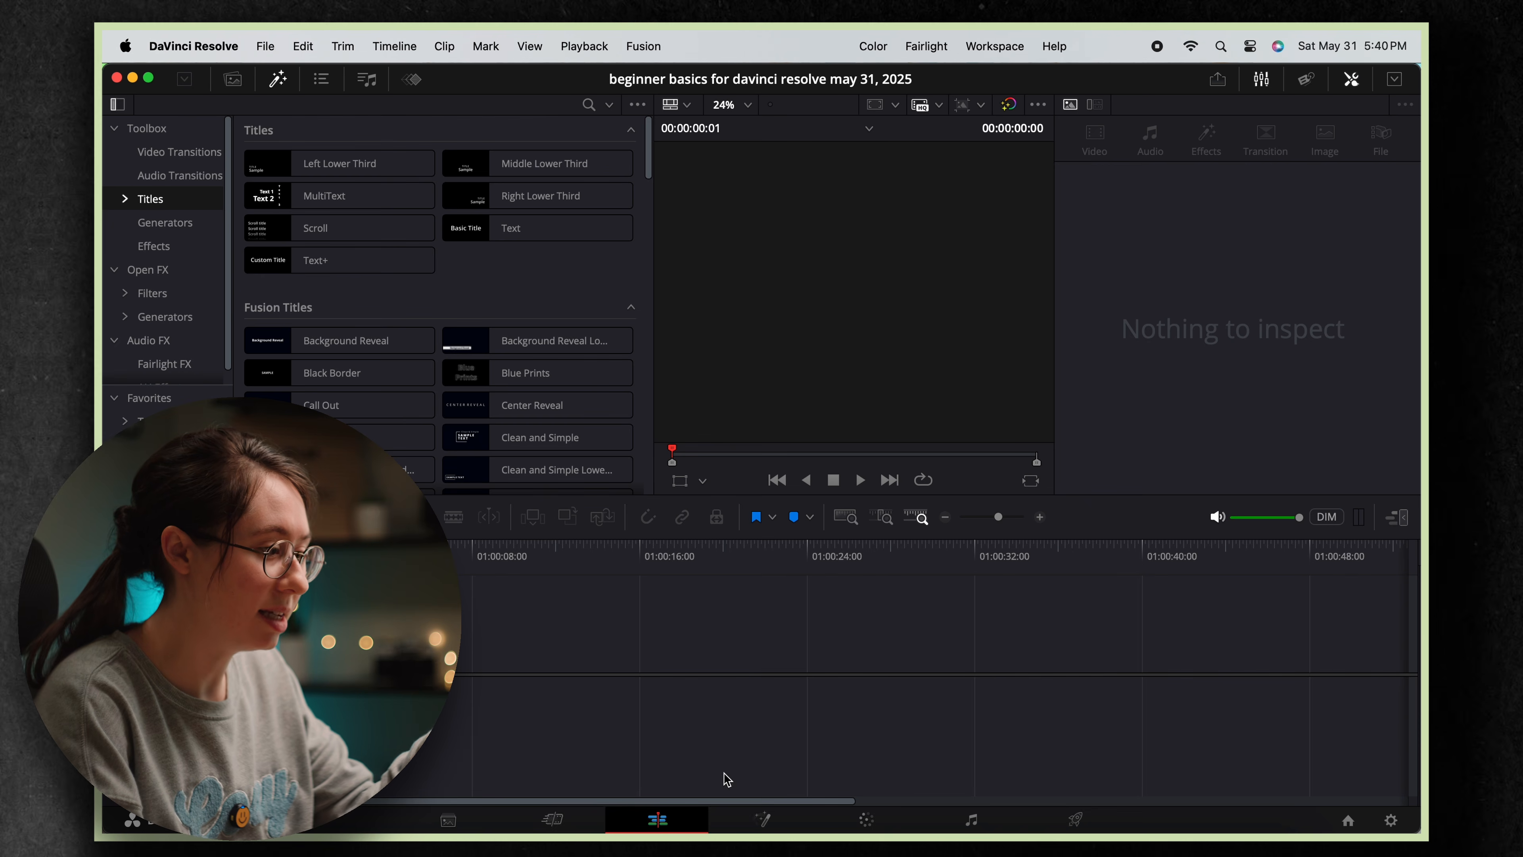
click(1352, 81)
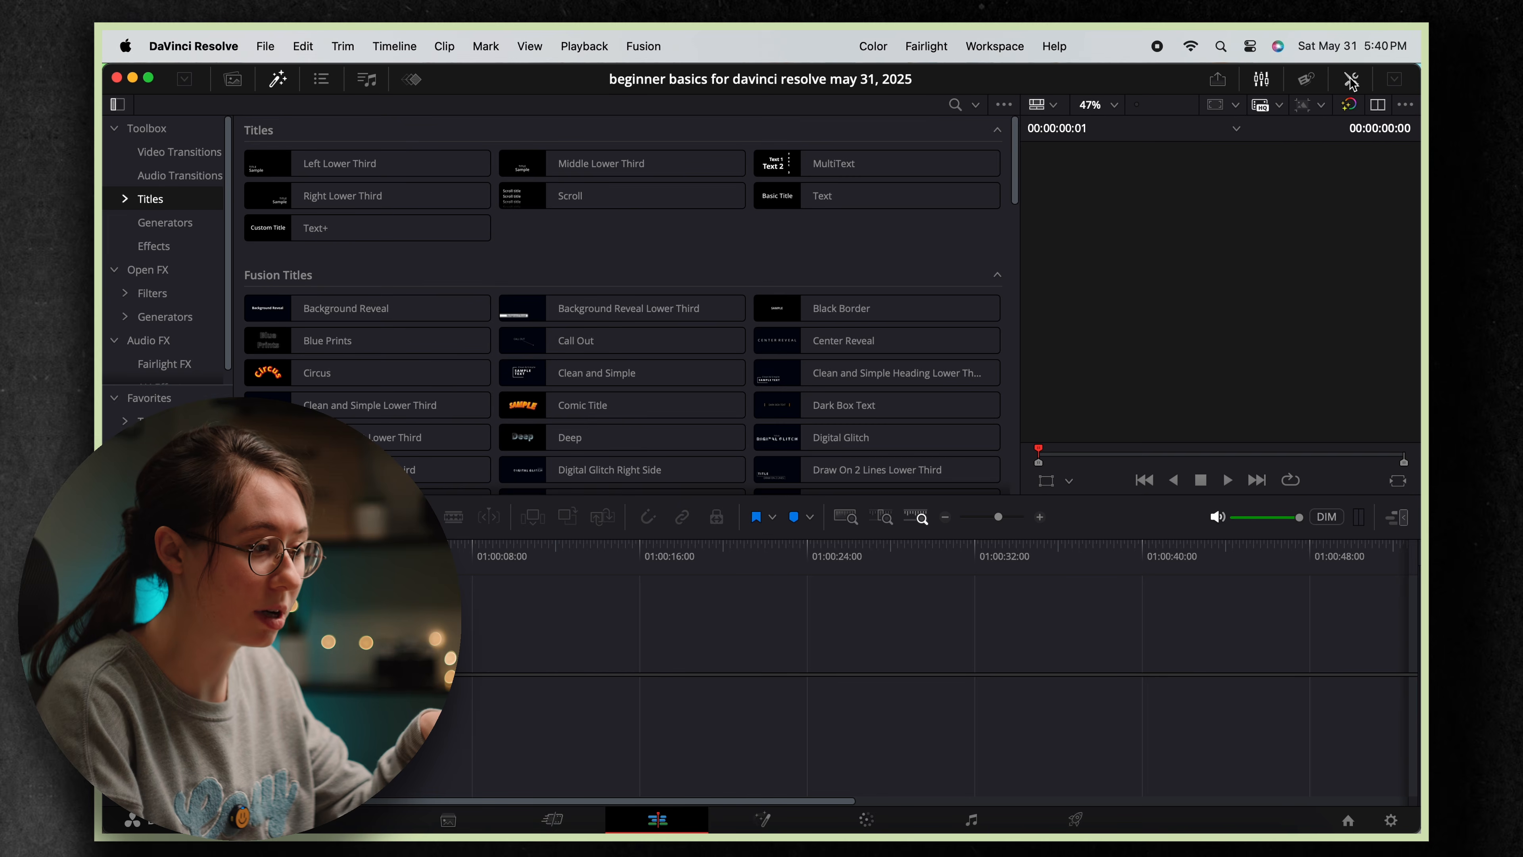
click(1352, 81)
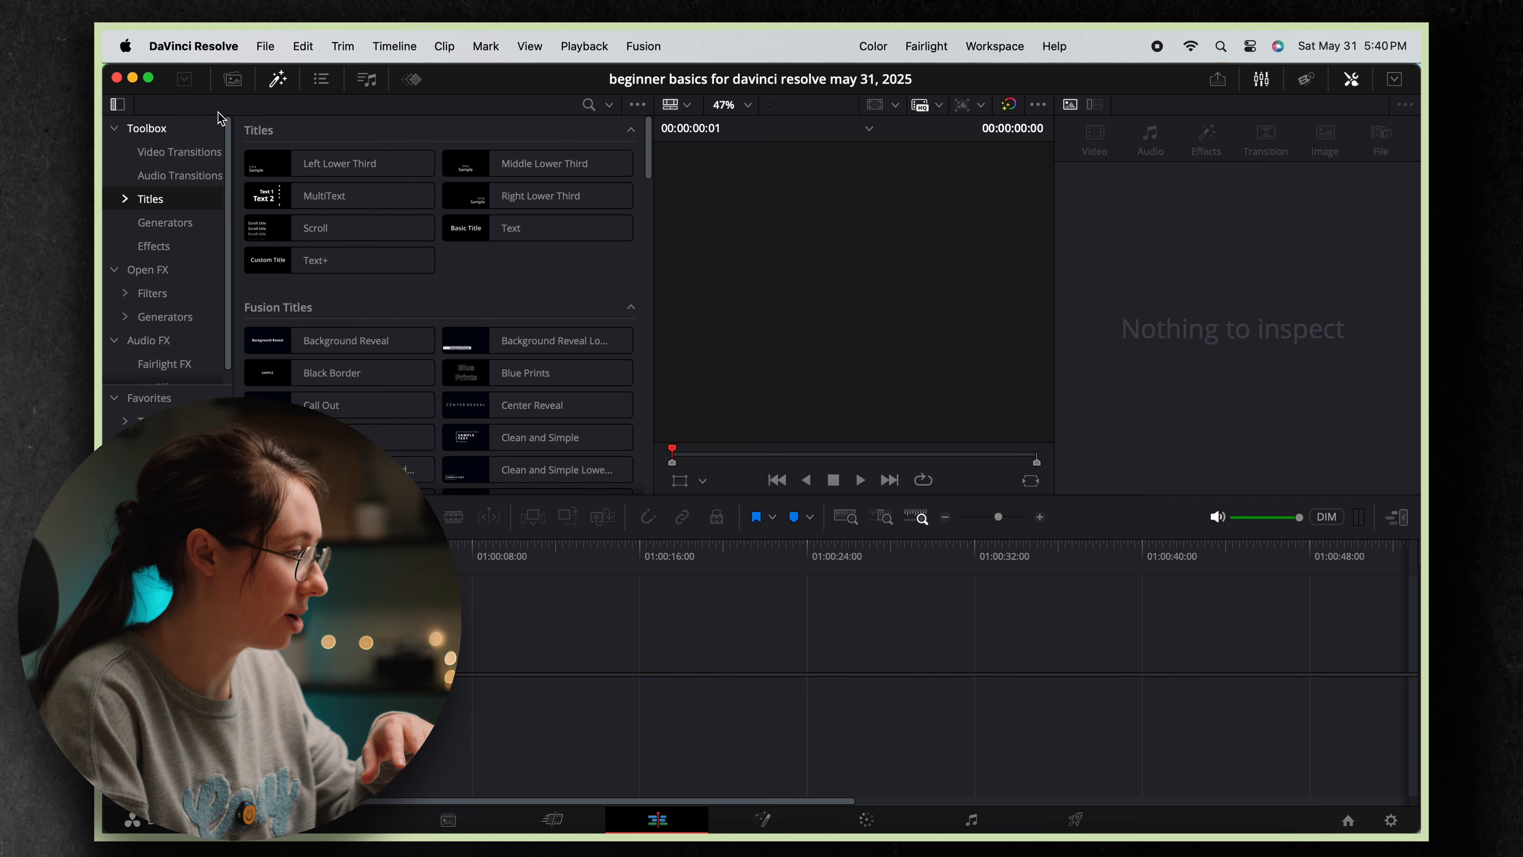
Show the Media Pool and import C0203.MP4 into it from the vids folder in Finder.
click(236, 79)
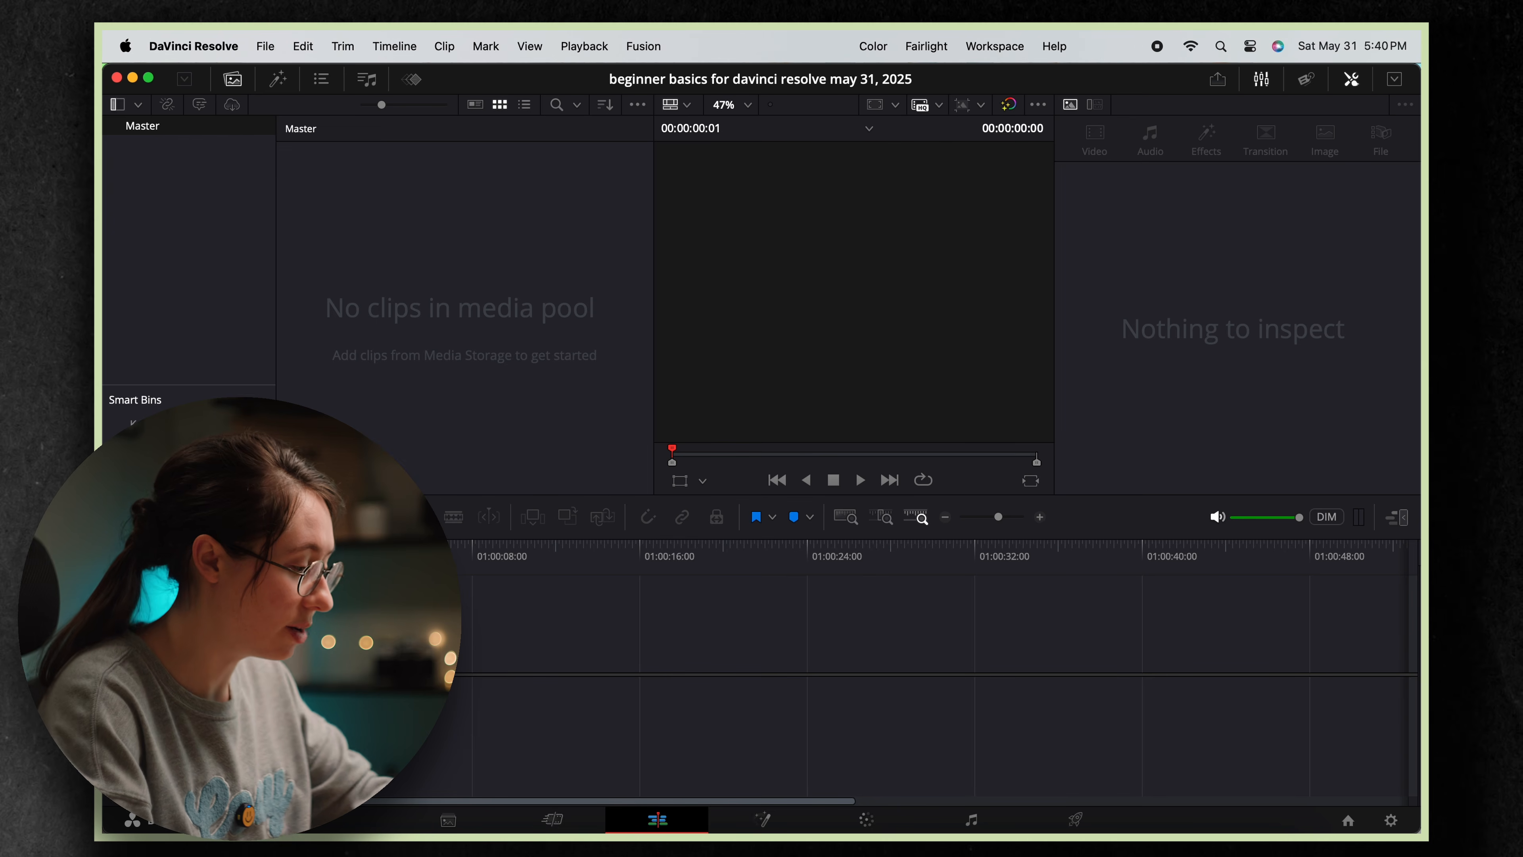
key(super+Tab)
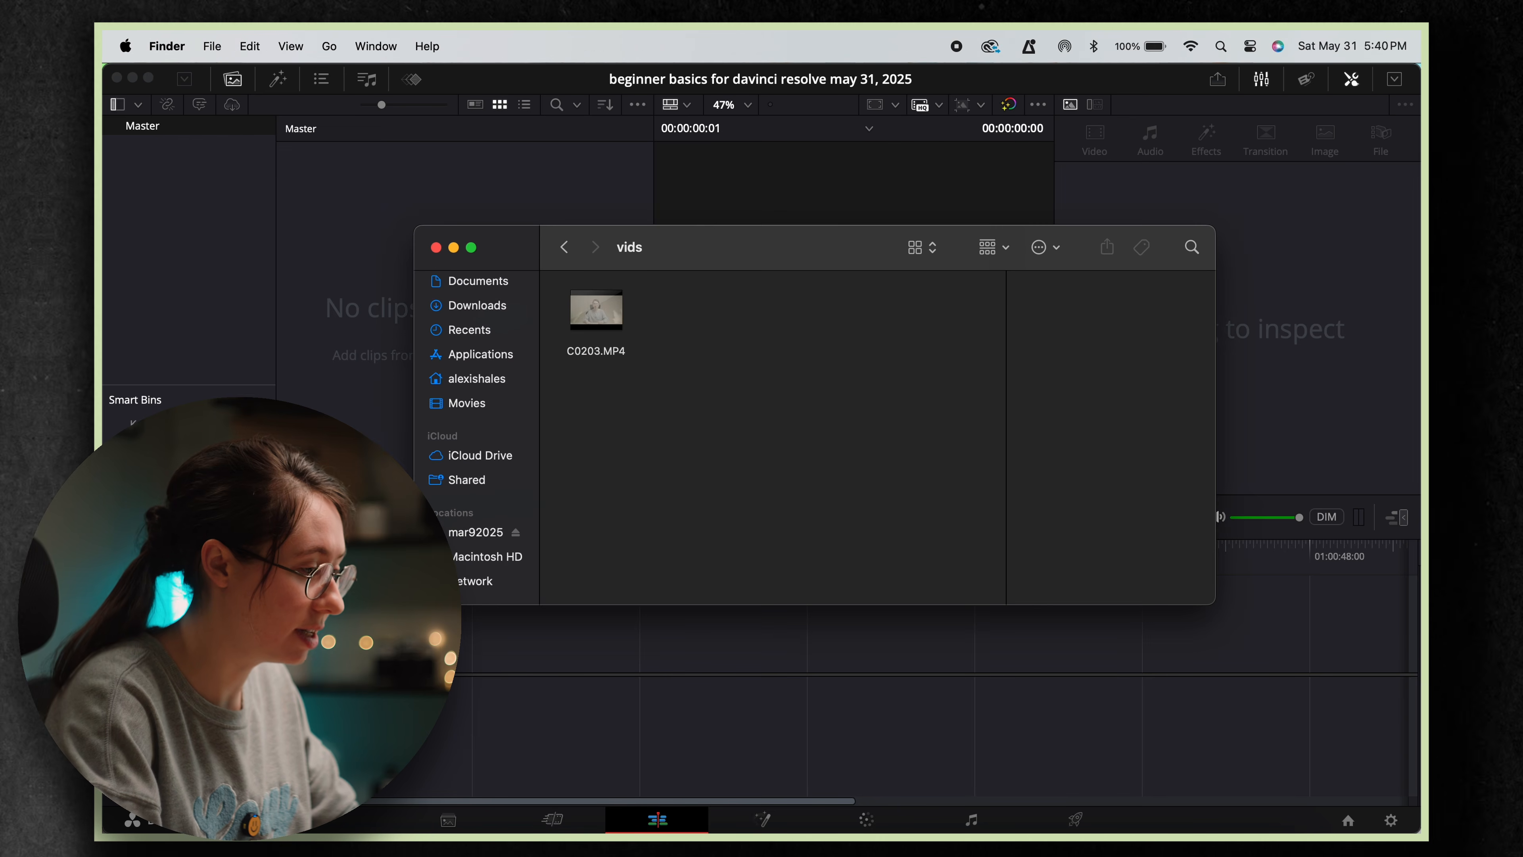
click(617, 316)
drag(619, 323, 343, 207)
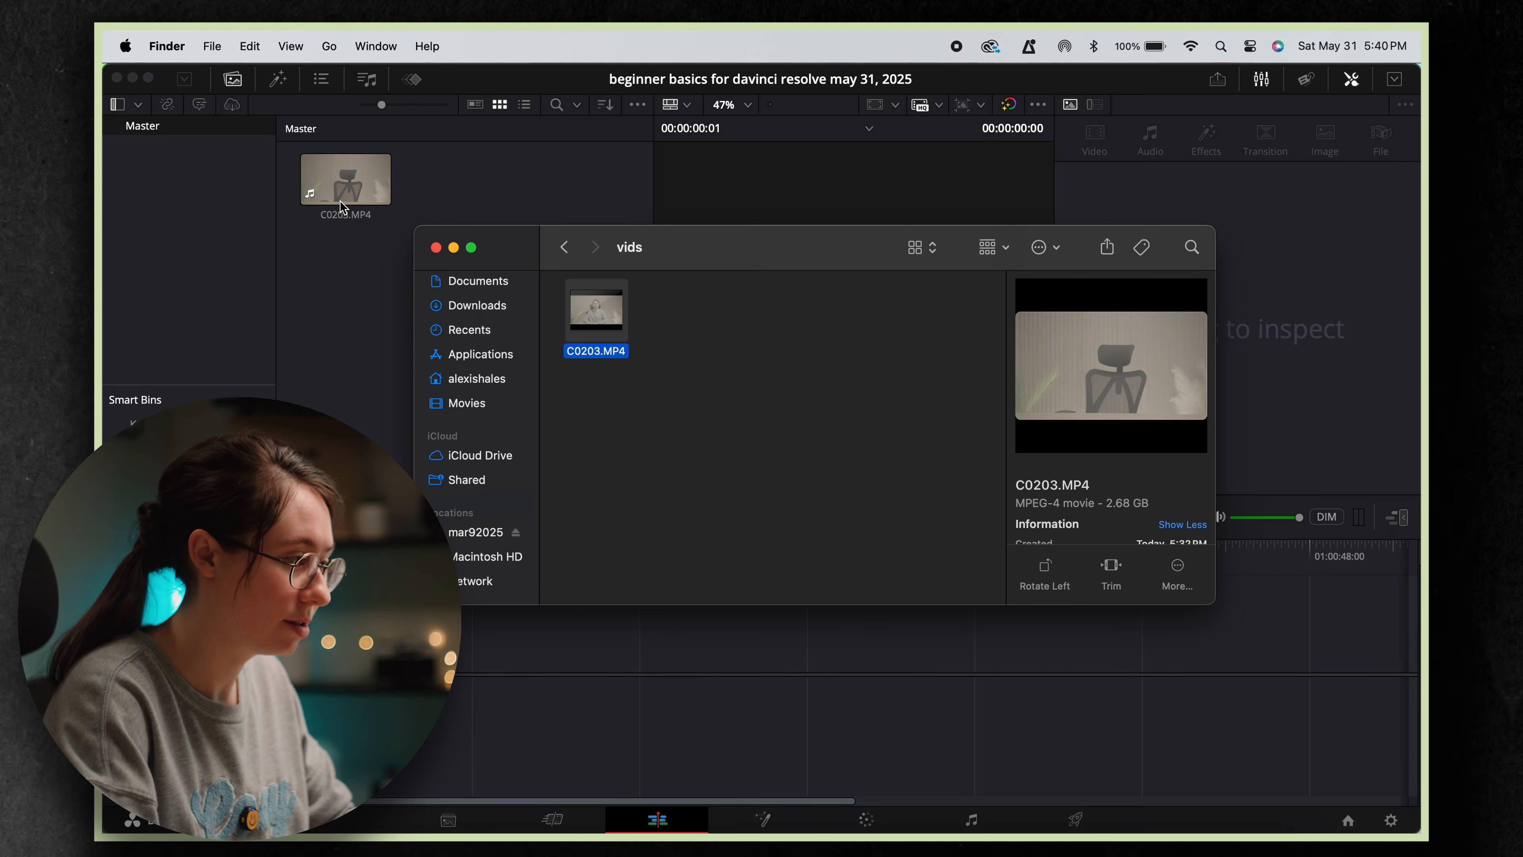
click(342, 313)
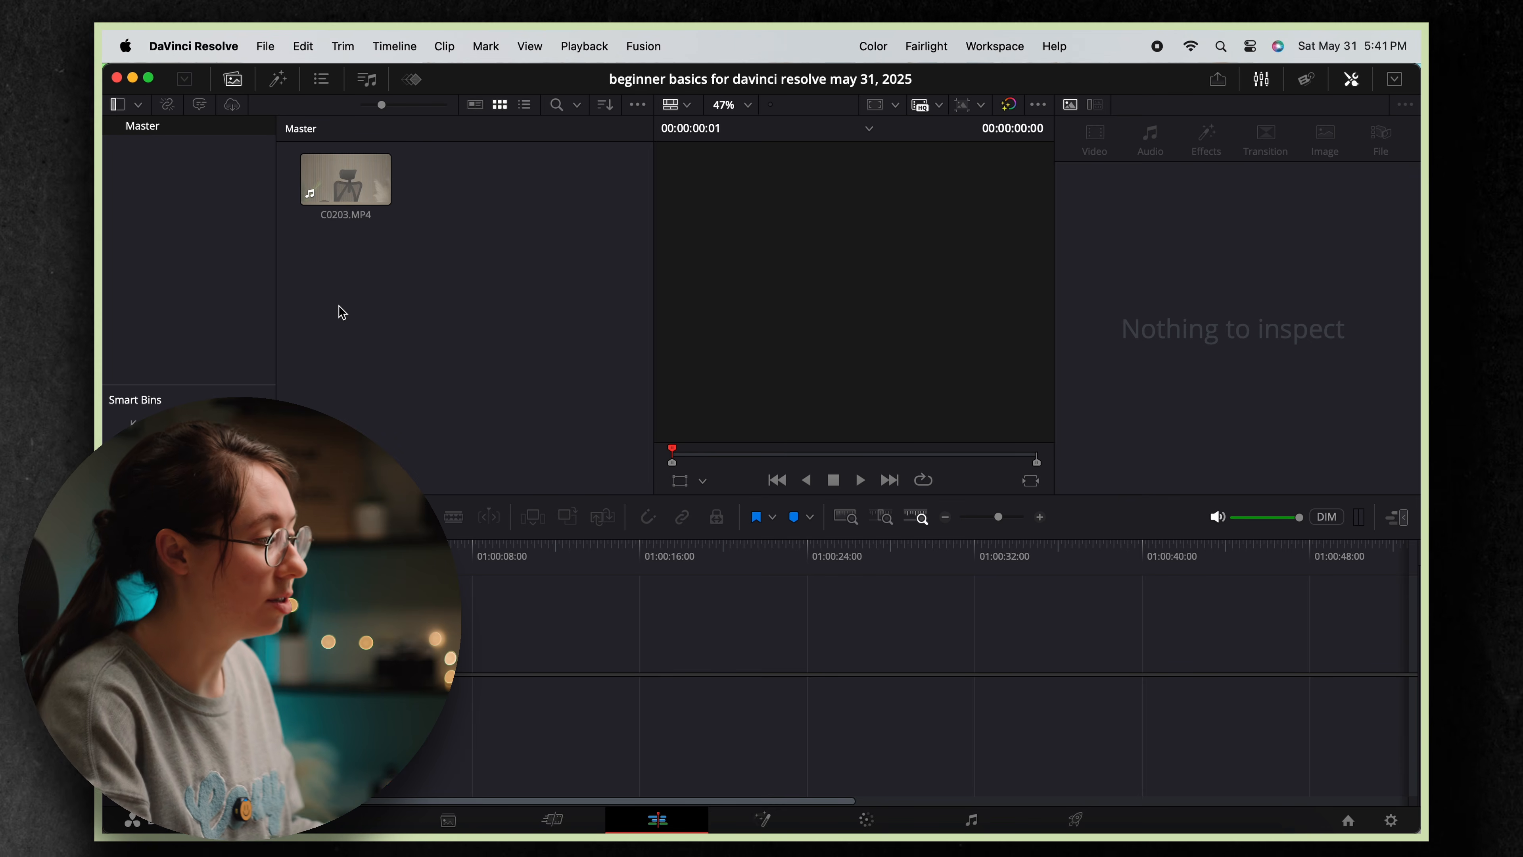
Create Timeline 1 with custom settings: non-vertical 3840 x 2160 Ultra HD resolution and mismatched resolution set to Scale entire image to fit.
click(271, 50)
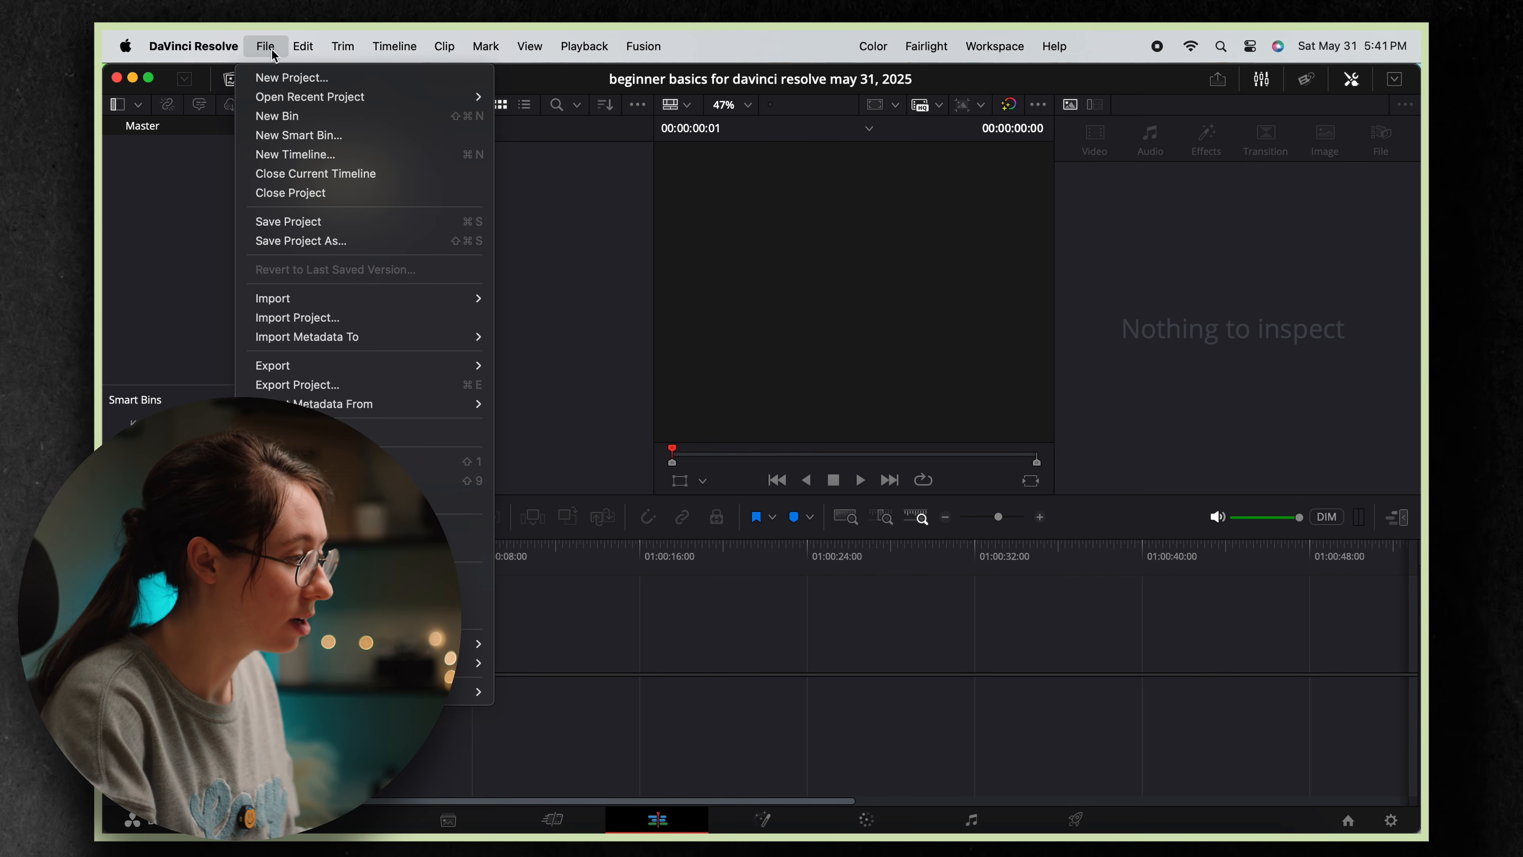
click(273, 154)
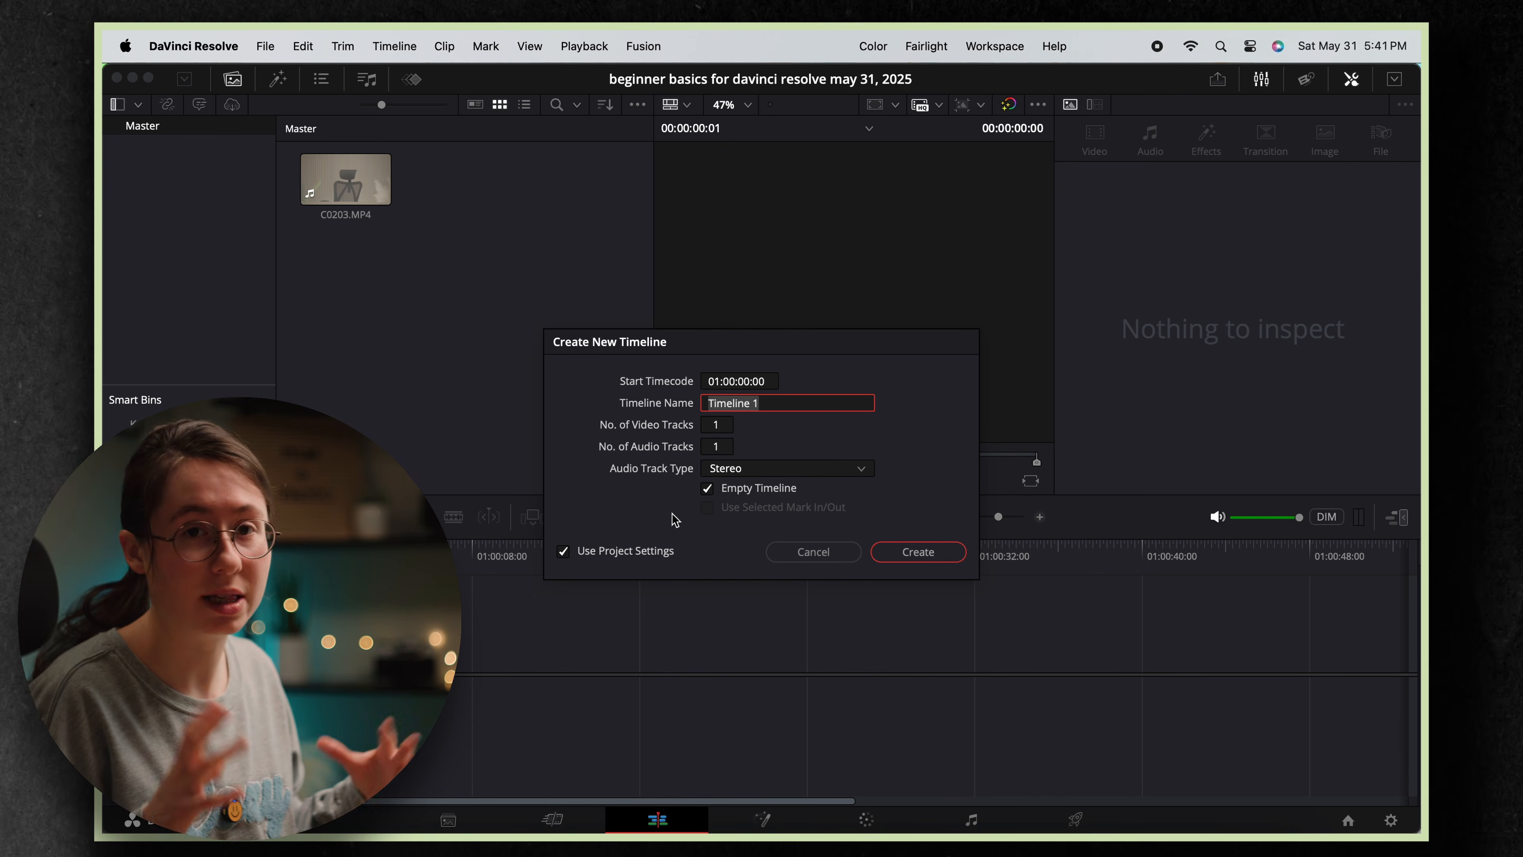
click(564, 551)
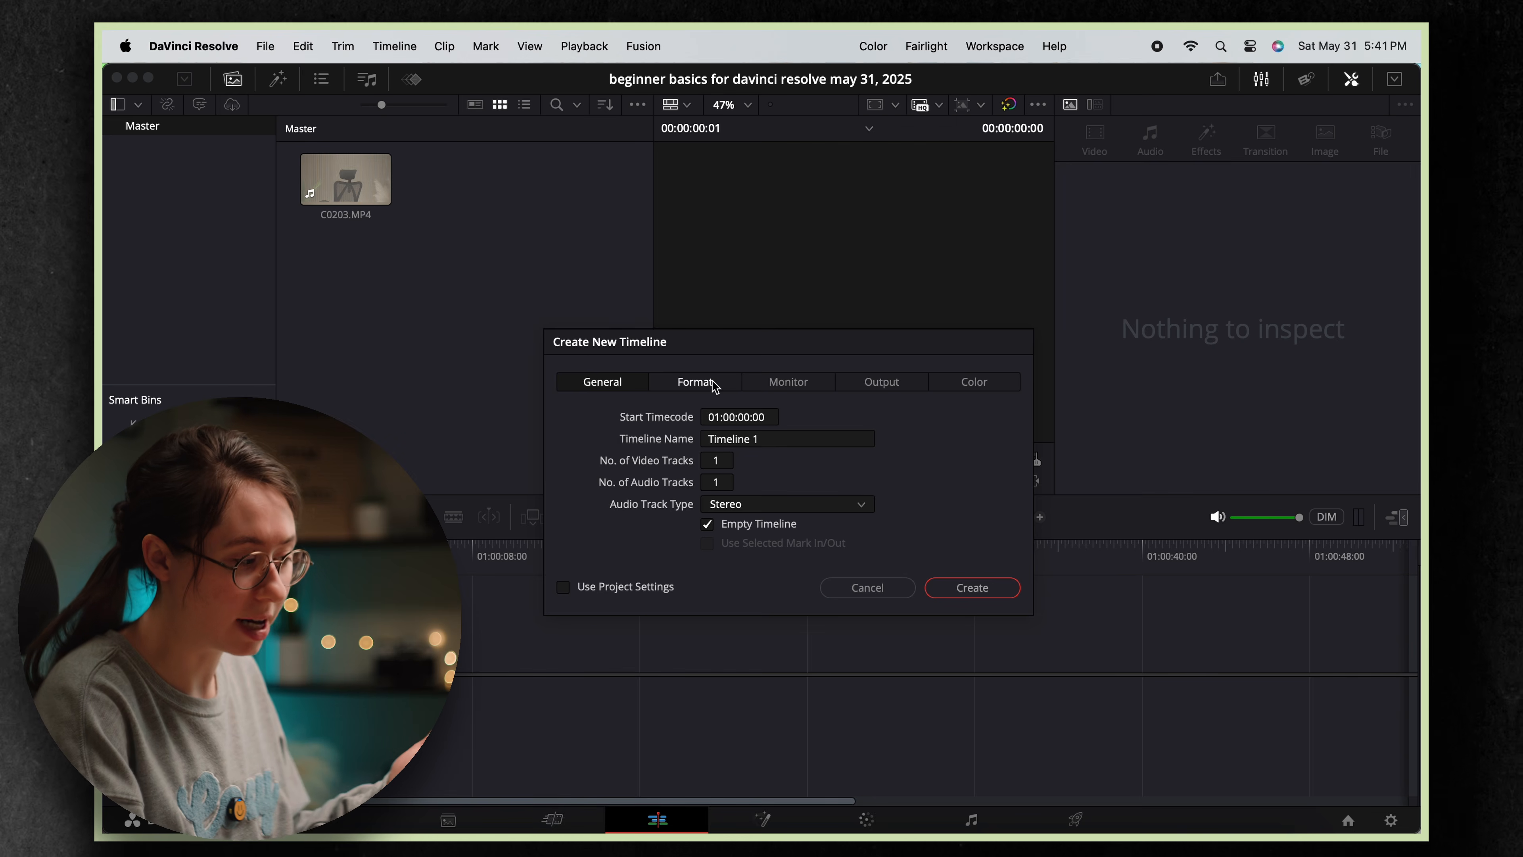
click(696, 383)
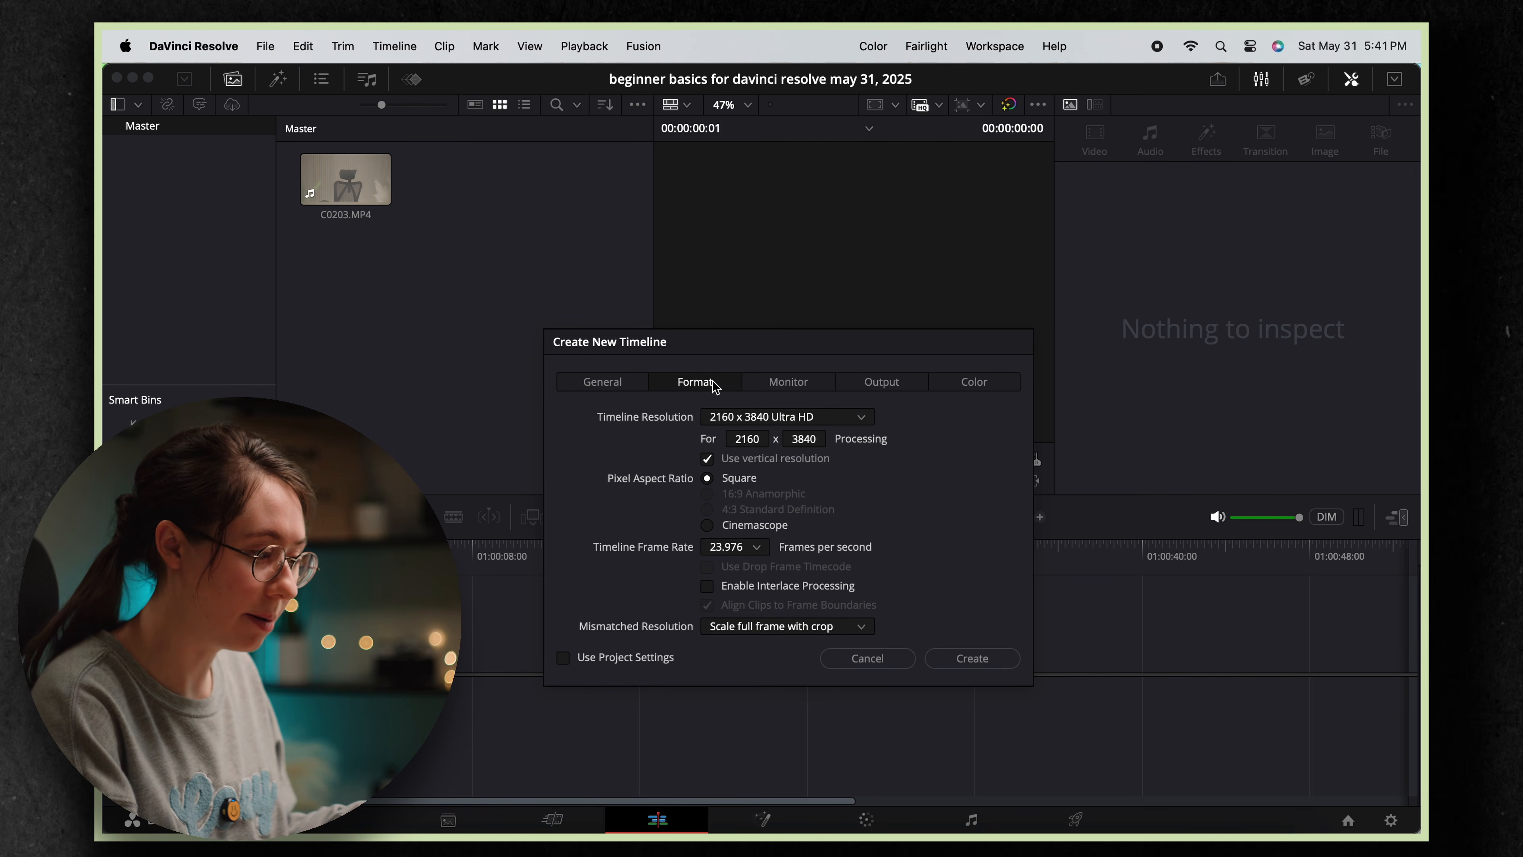
click(708, 460)
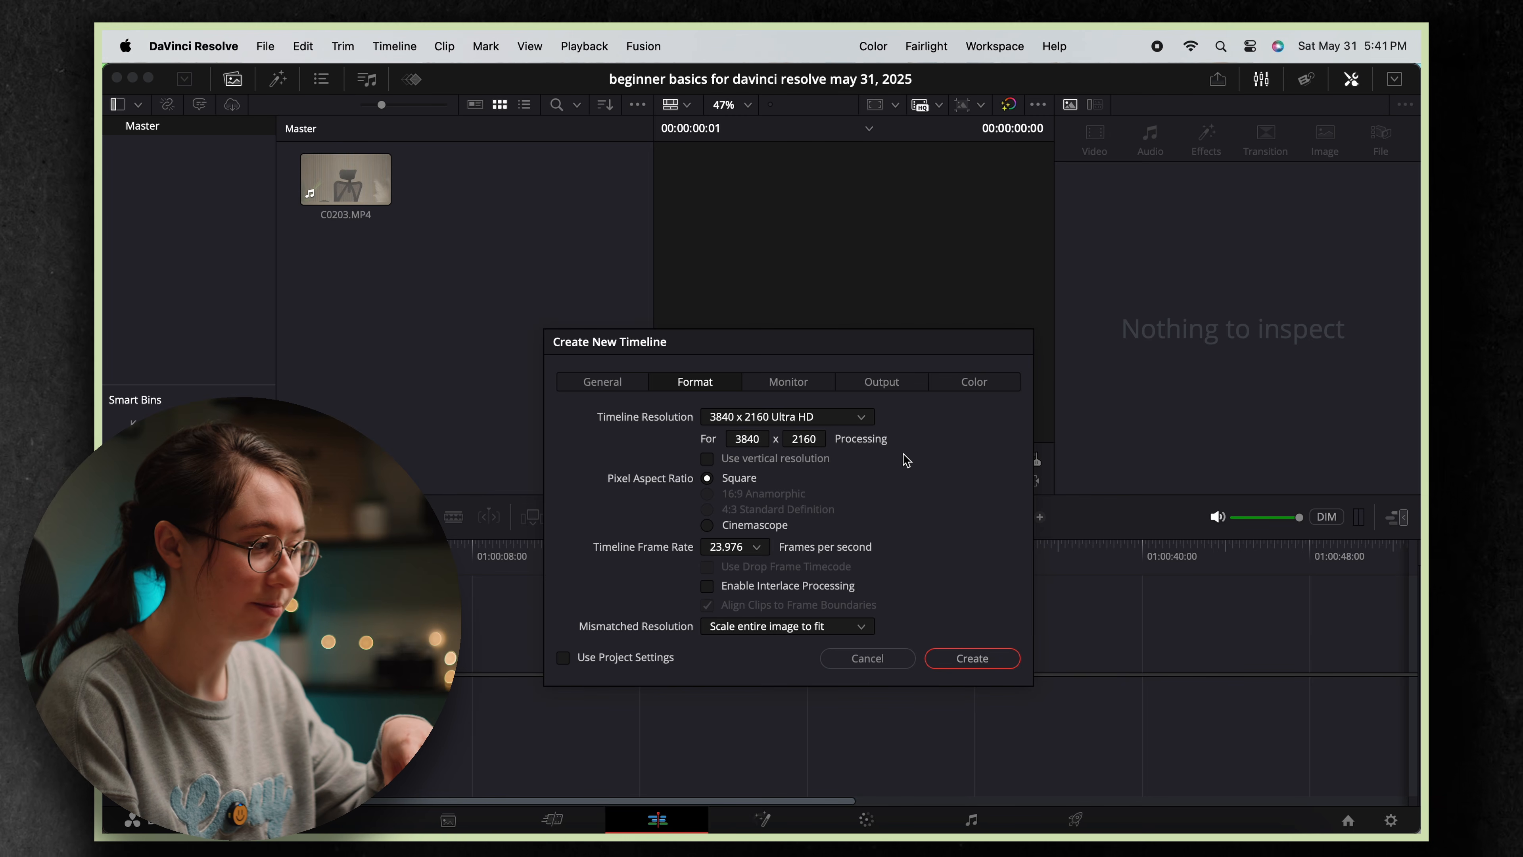
click(969, 660)
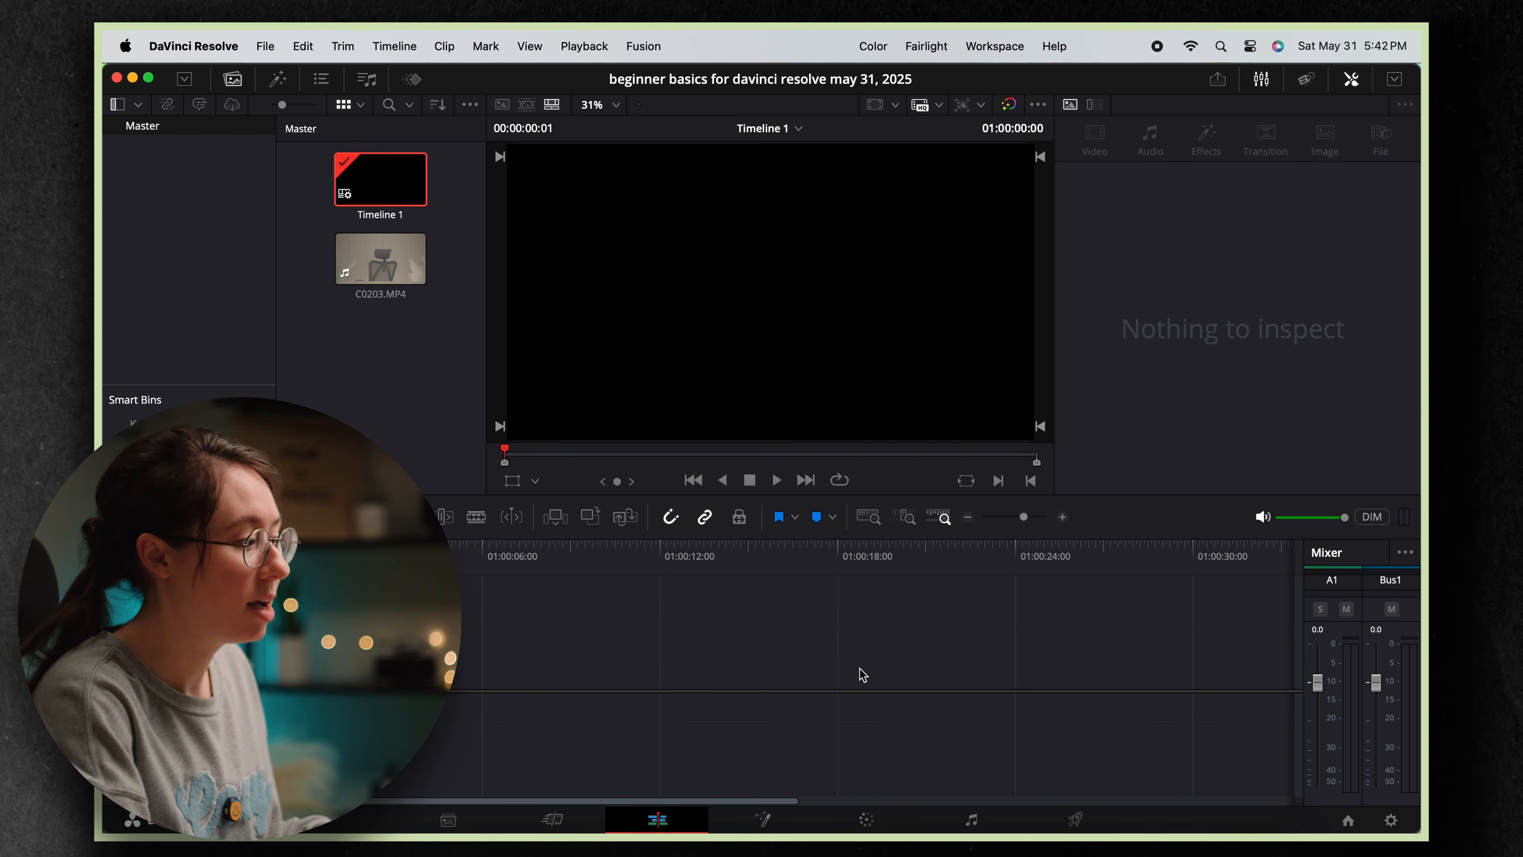
Preview C0203.MP4 in the source viewer, scrubbing to a later point in the footage.
double_click(355, 257)
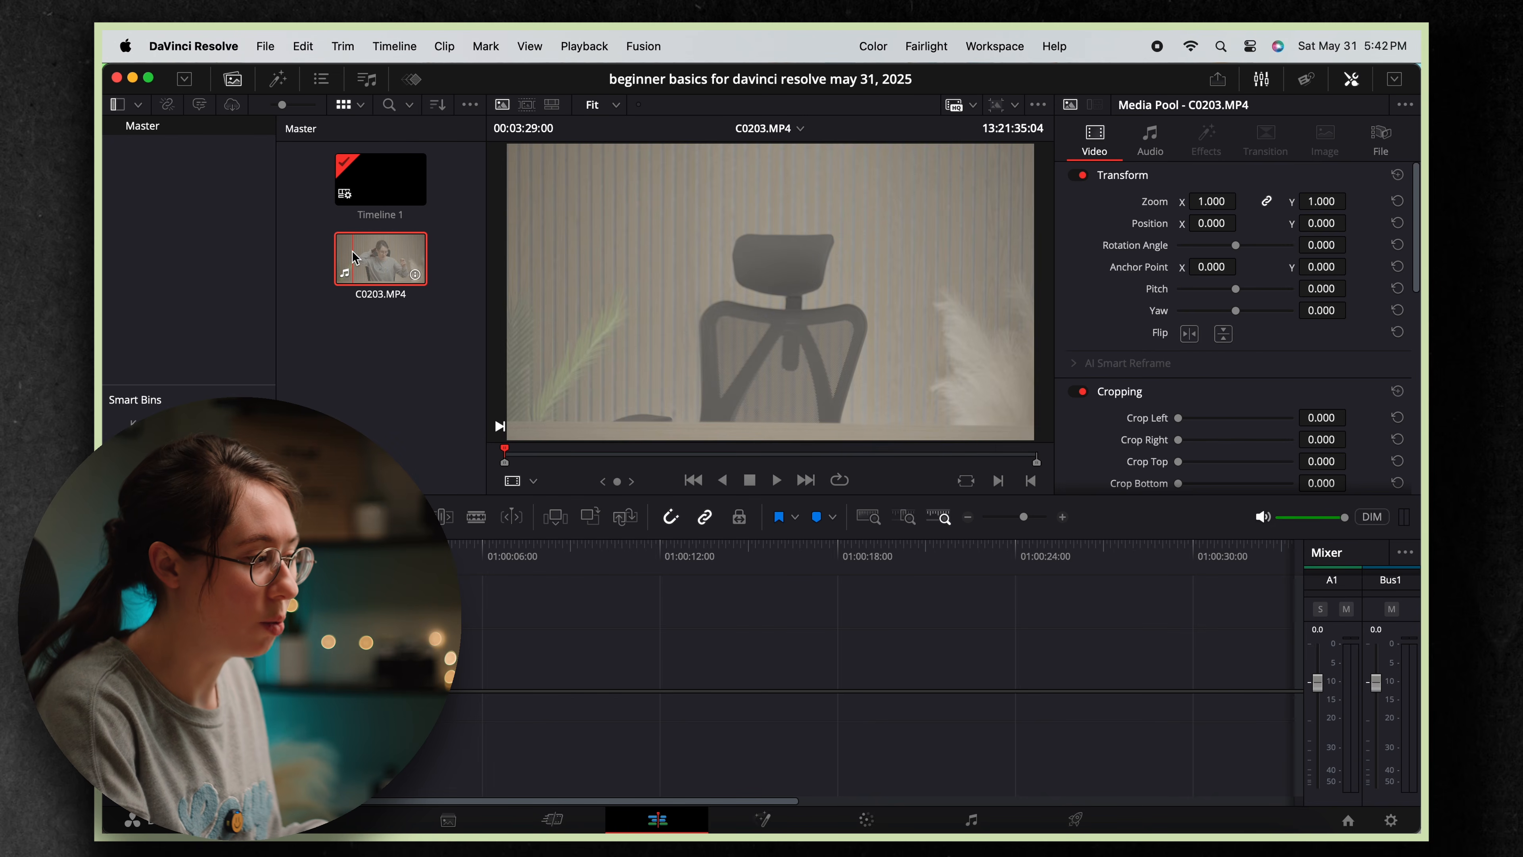
click(548, 456)
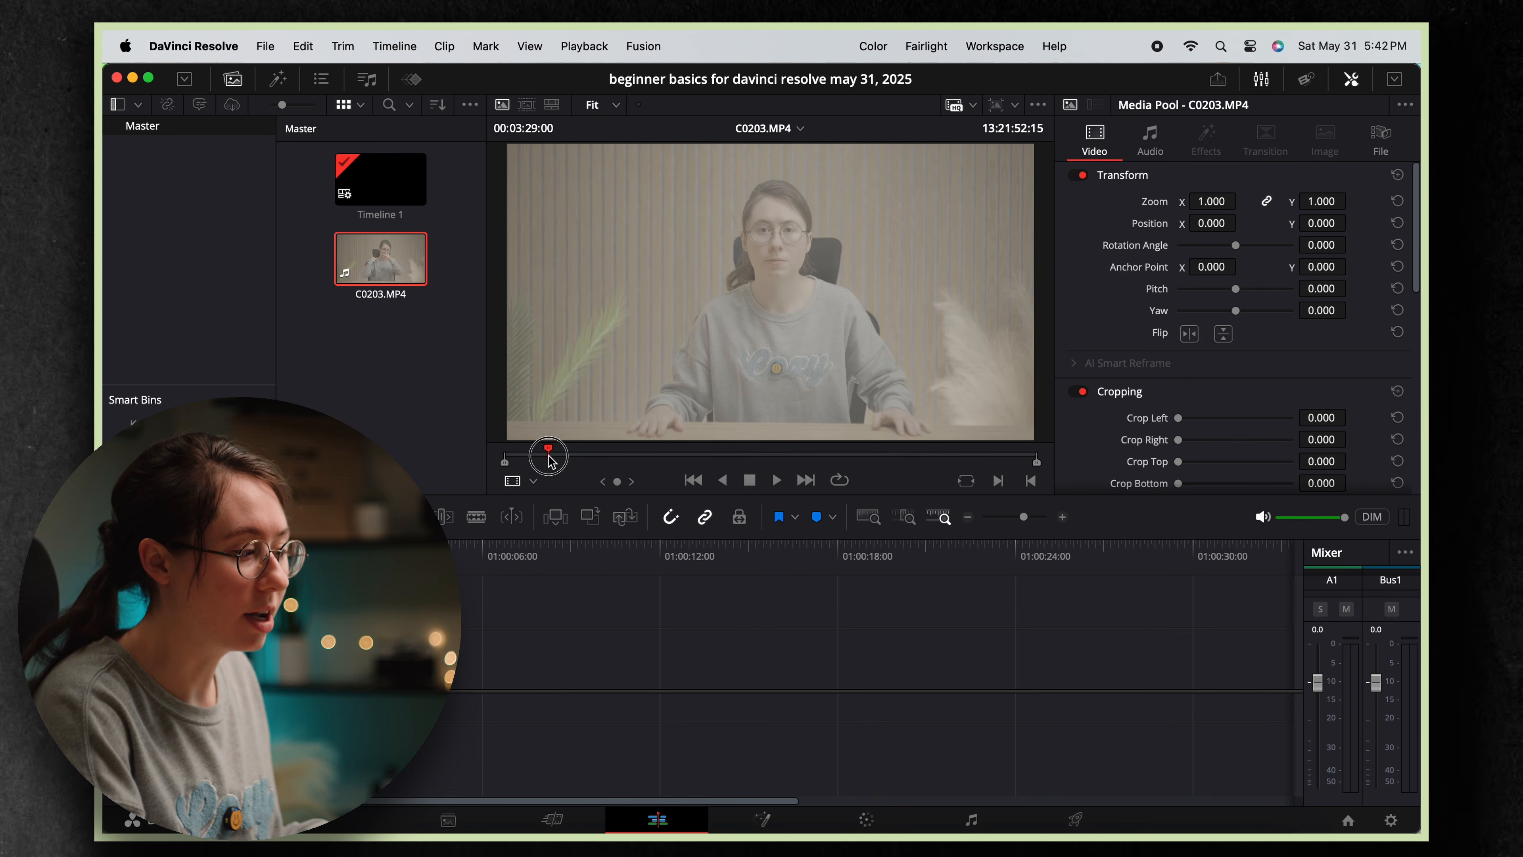
drag(550, 457, 551, 459)
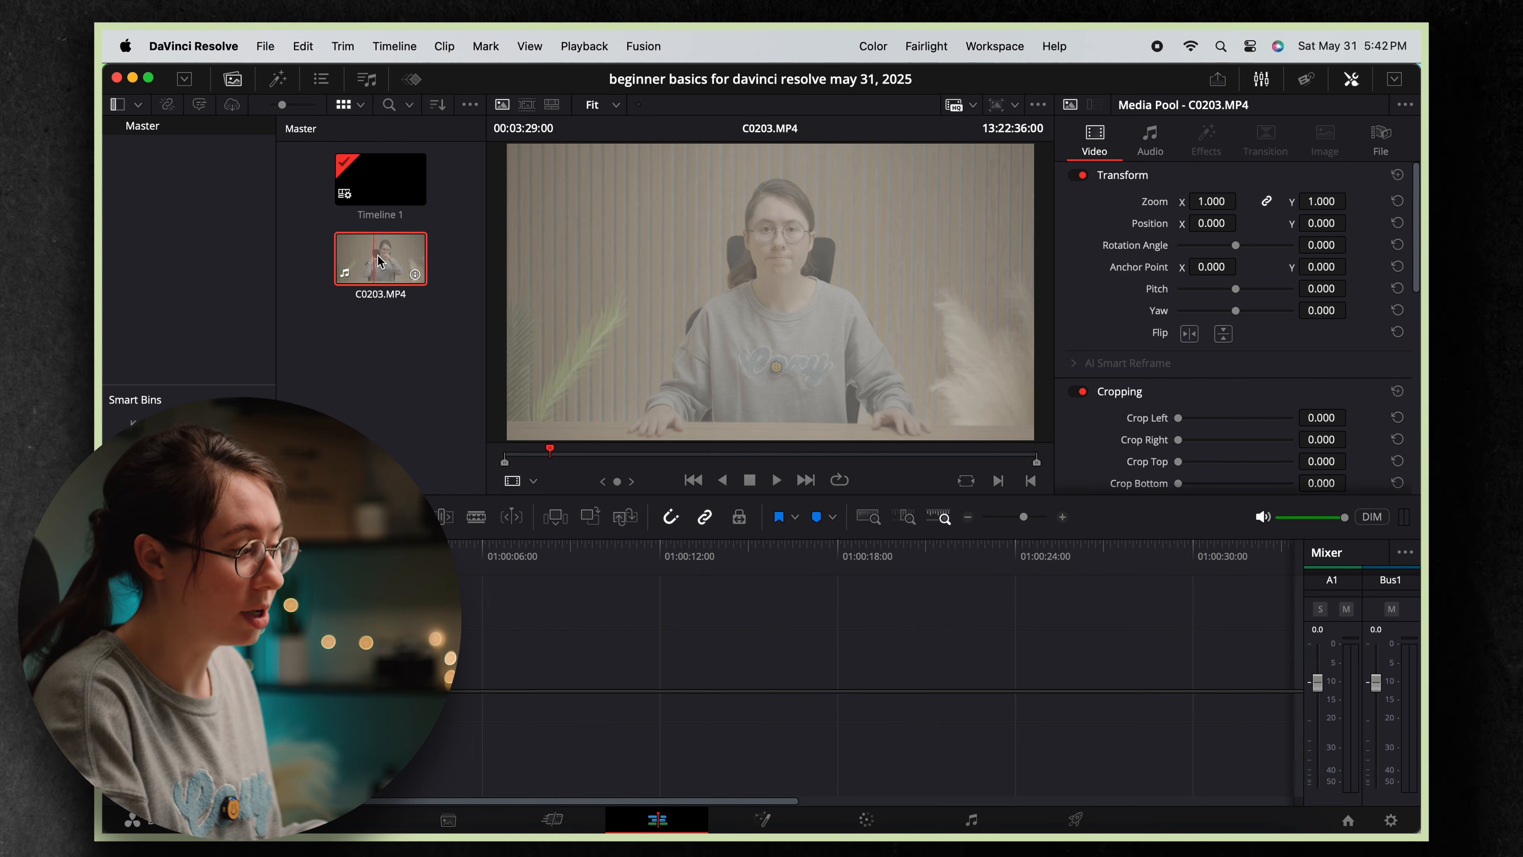
Place C0203.MP4 at the start of Timeline 1 and adjust the Audio 1 track height so the waveform shows.
drag(382, 263, 312, 659)
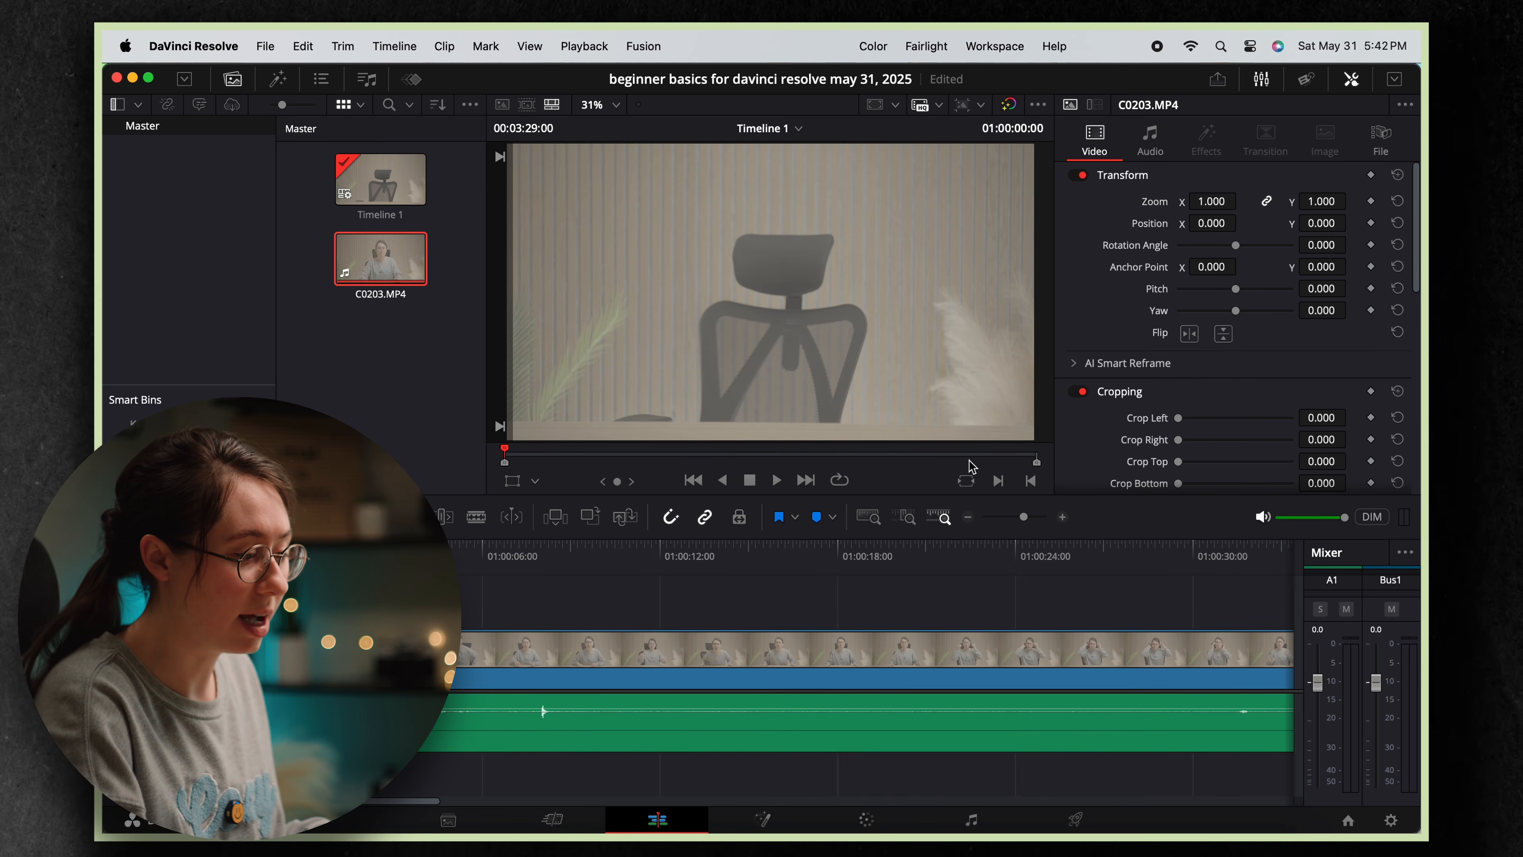
drag(1024, 517, 1012, 526)
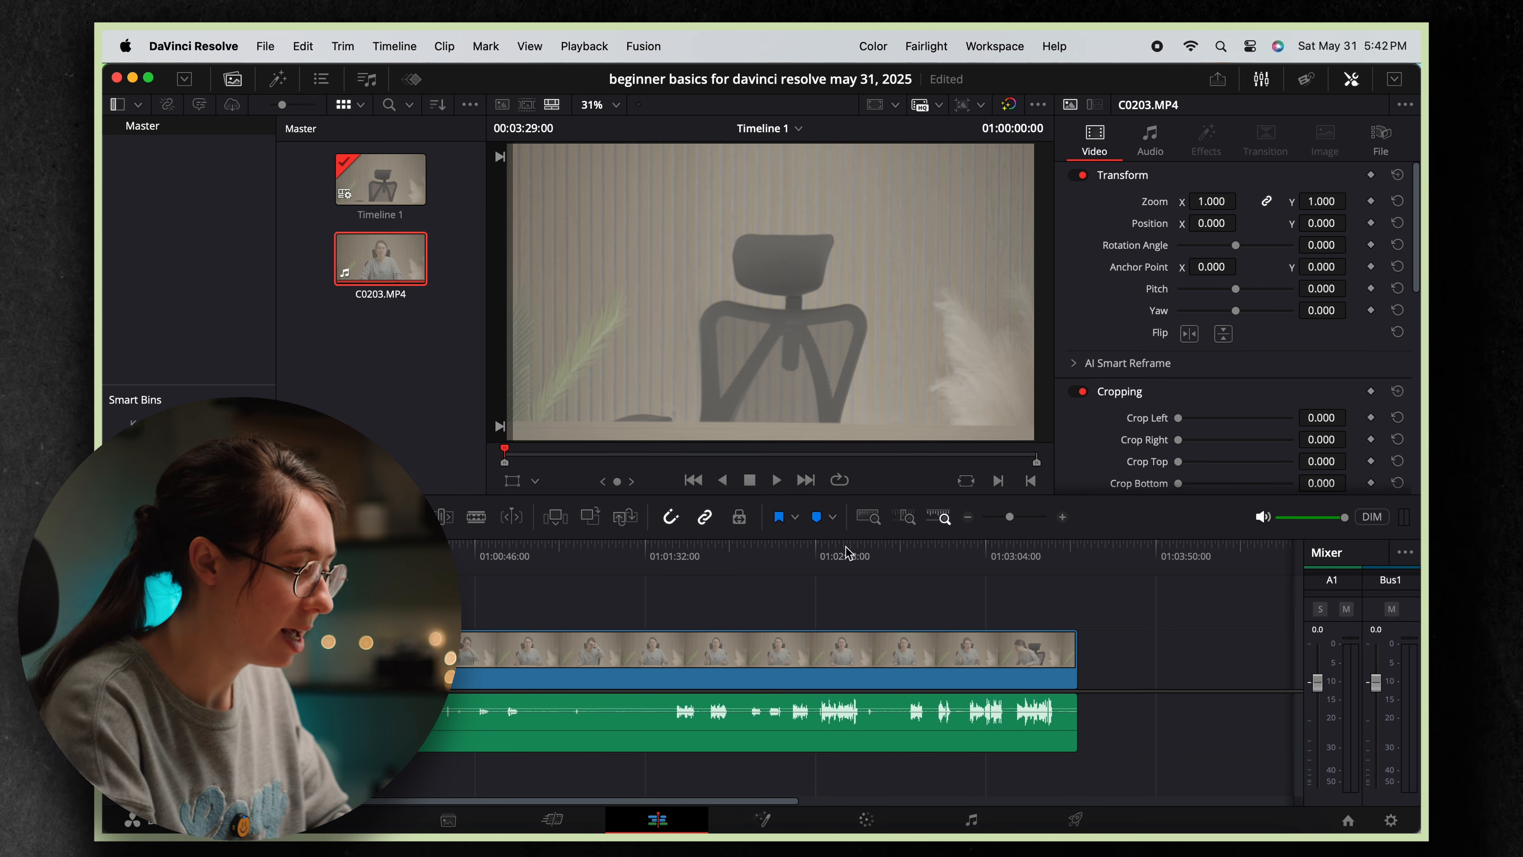
mouse_move(283, 750)
mouse_down()
mouse_move(288, 700)
mouse_move(283, 720)
mouse_up()
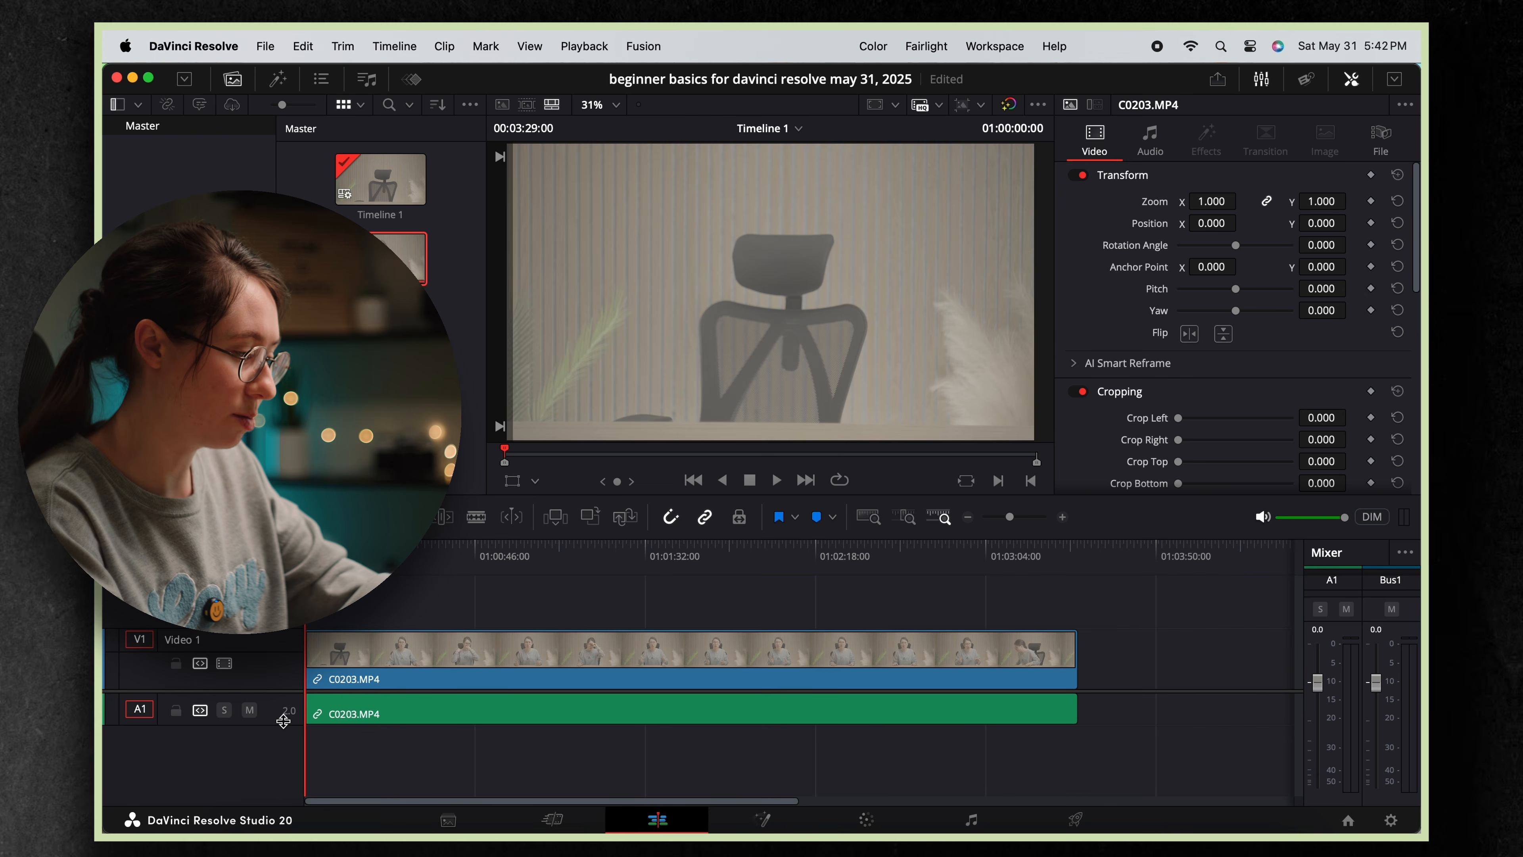
drag(282, 722, 279, 753)
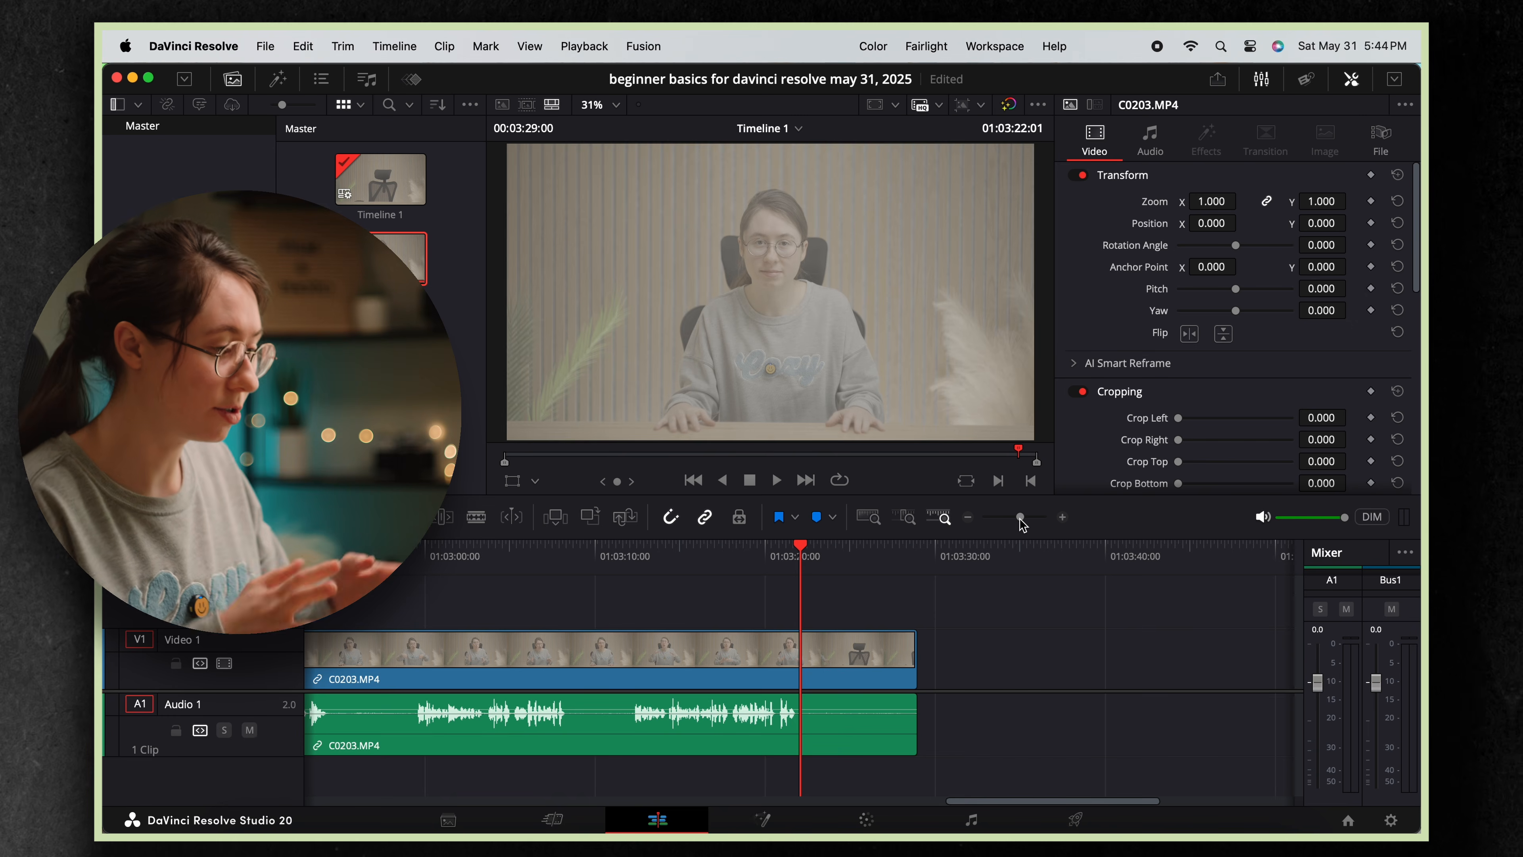
Trim the end of the timeline clip back to the playhead at 01:03:22:01.
click(914, 652)
drag(914, 652, 799, 664)
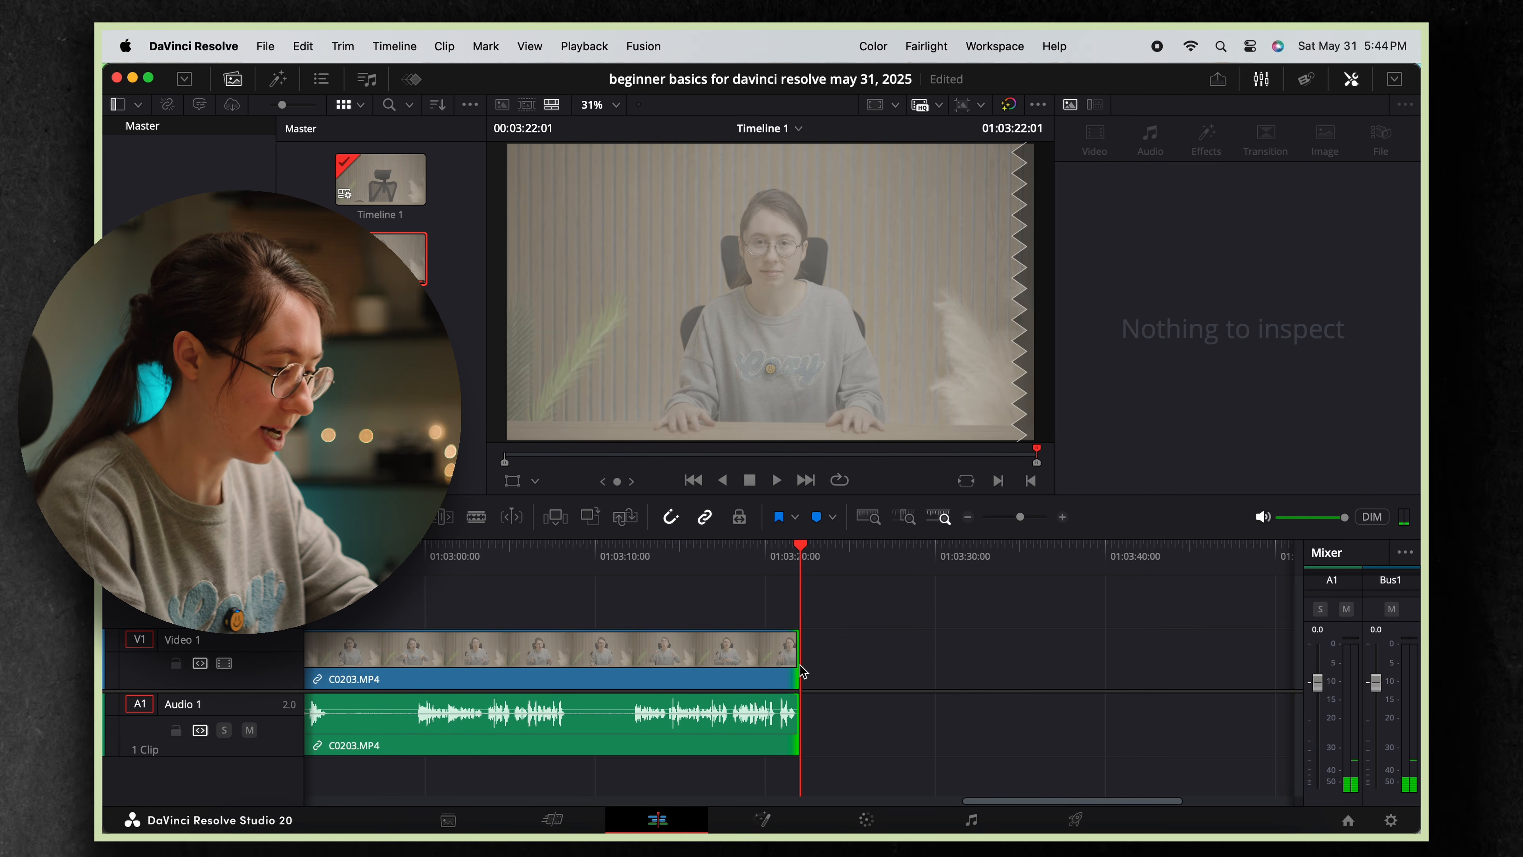
Split the clip with the Blade at about 01:03:12, before the last spoken section, and move the second piece later to leave a gap.
click(602, 561)
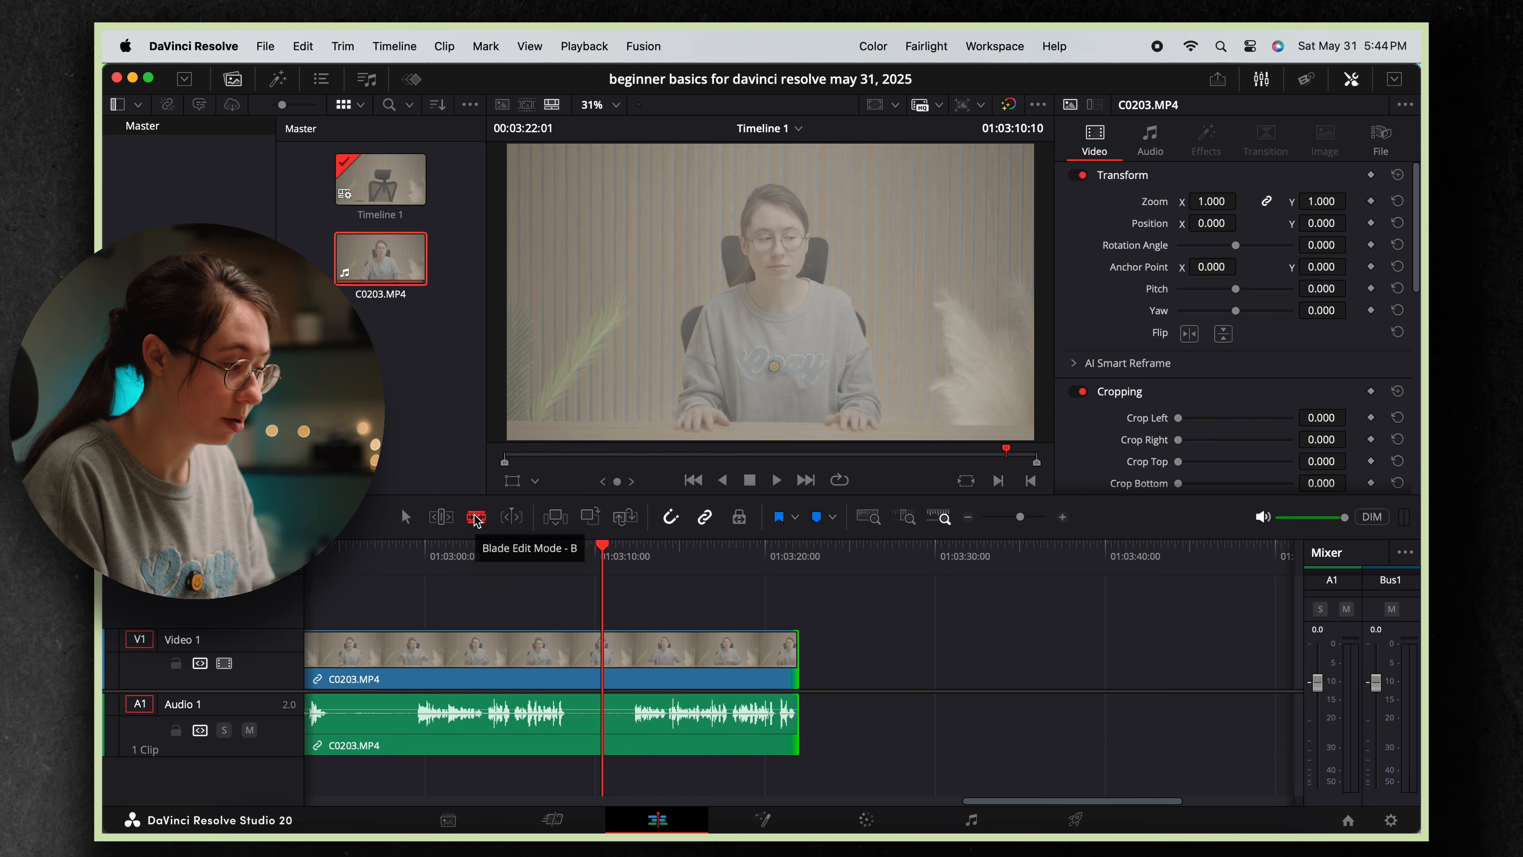
click(633, 651)
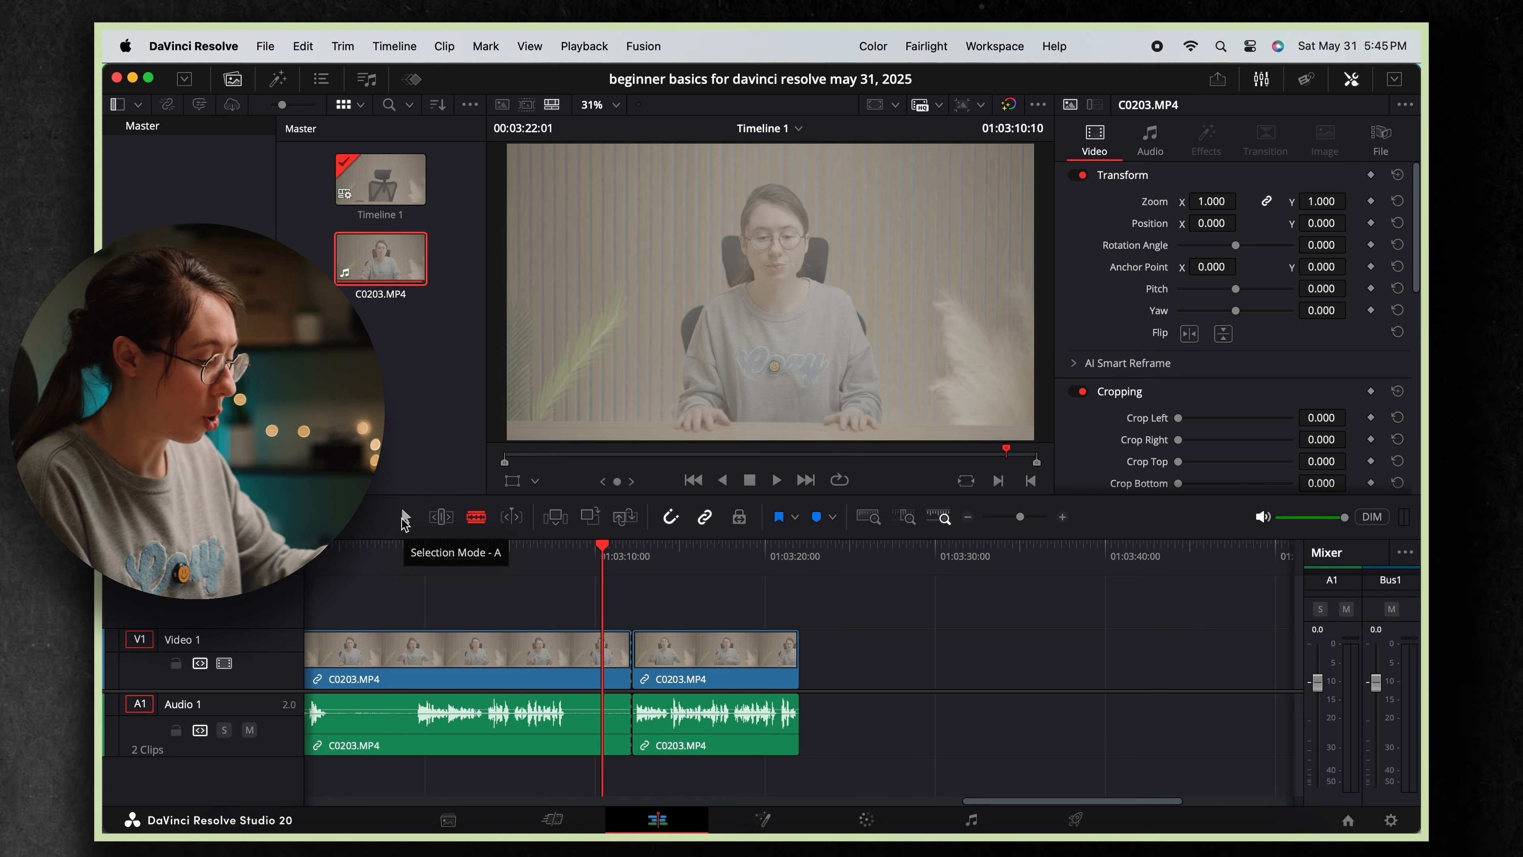
click(404, 518)
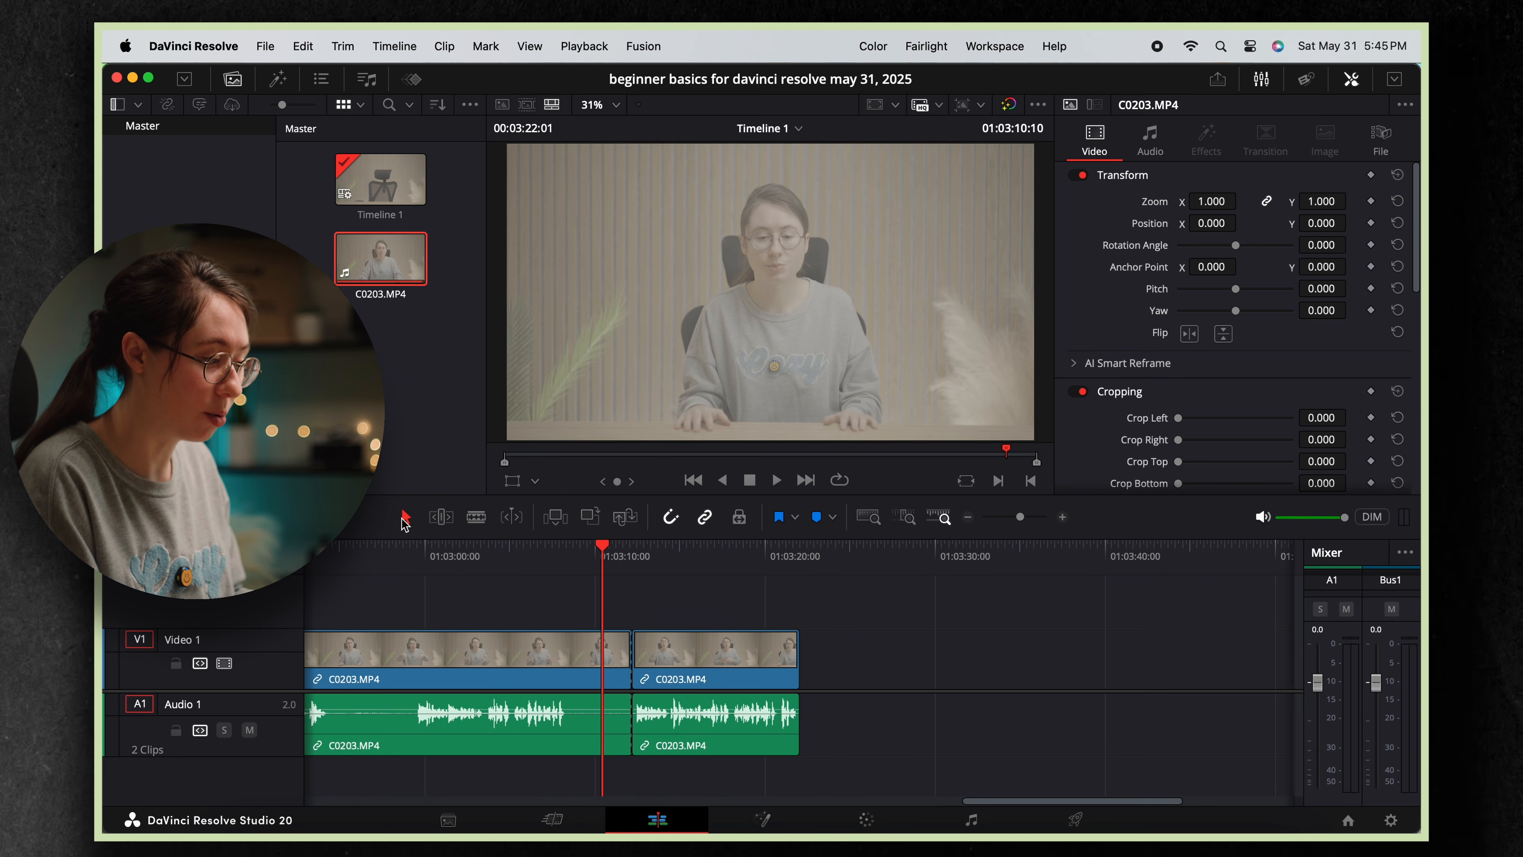
drag(684, 636, 749, 657)
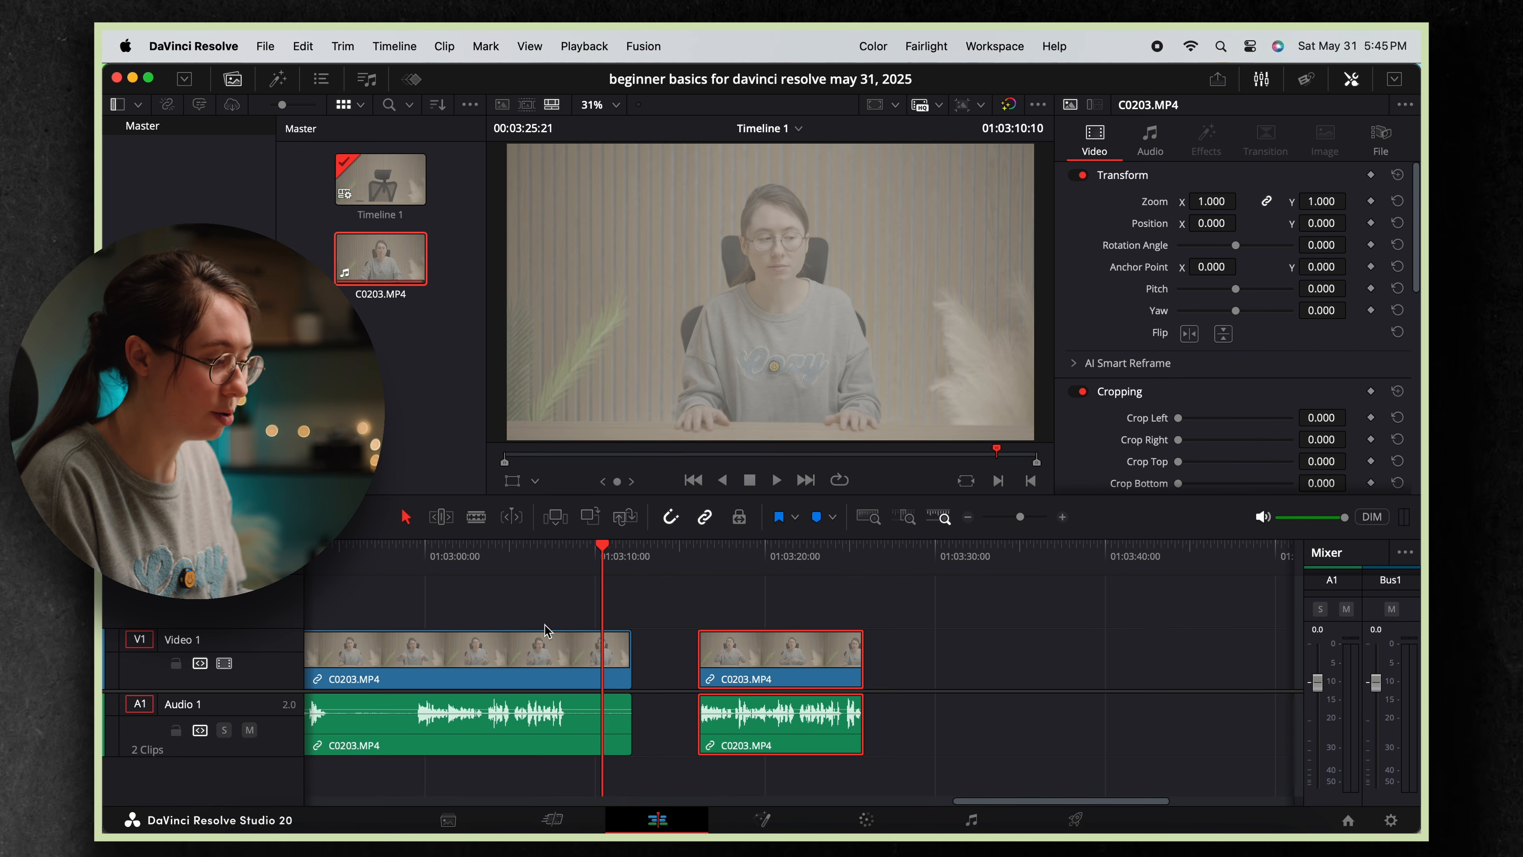
Delete the first clip piece and the empty gap before the remaining clip.
click(574, 654)
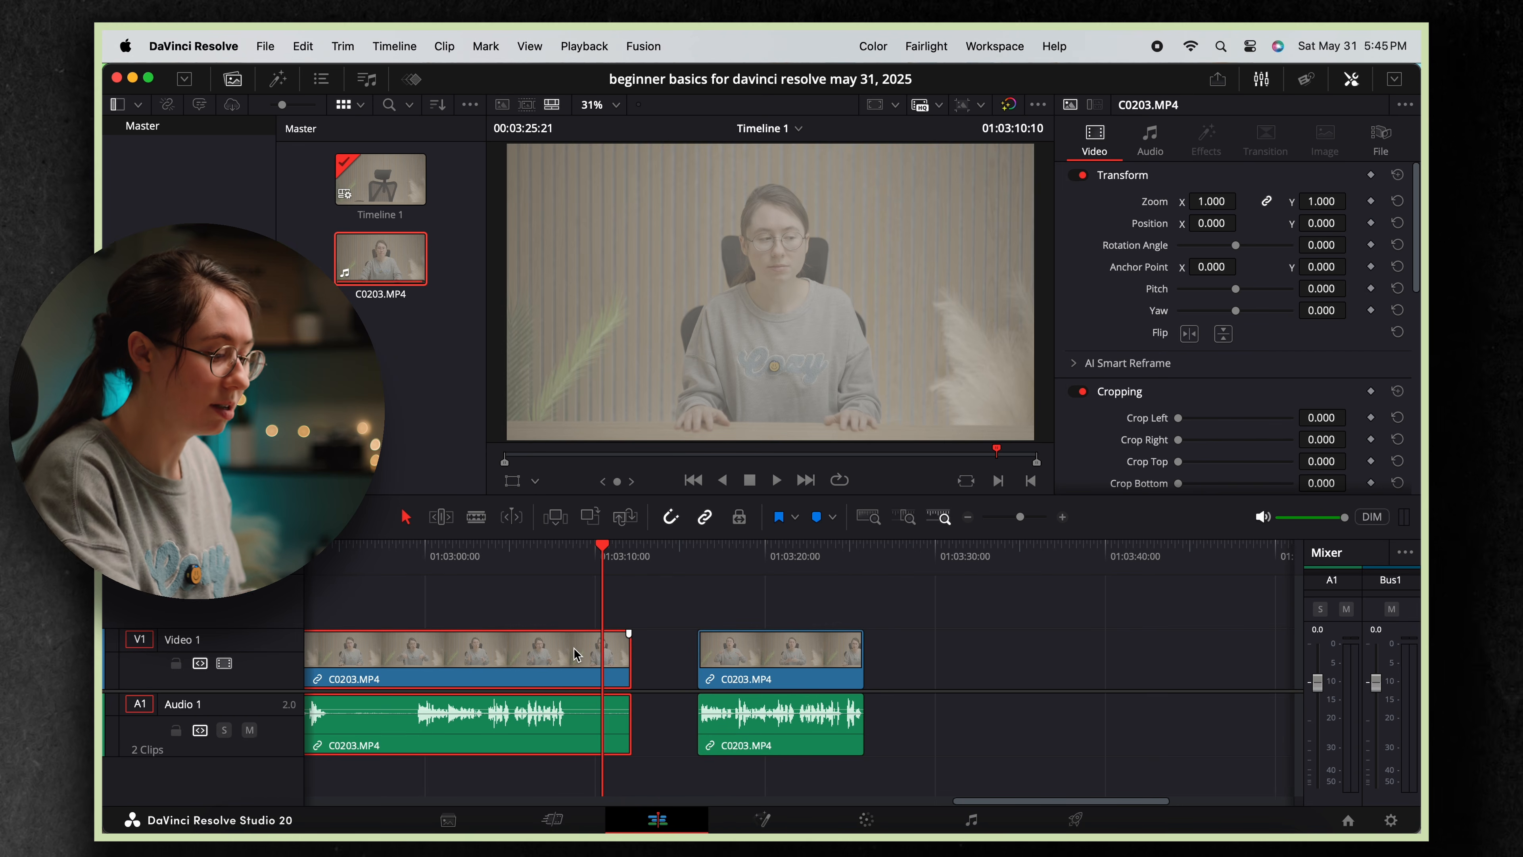
key(BackSpace)
click(576, 655)
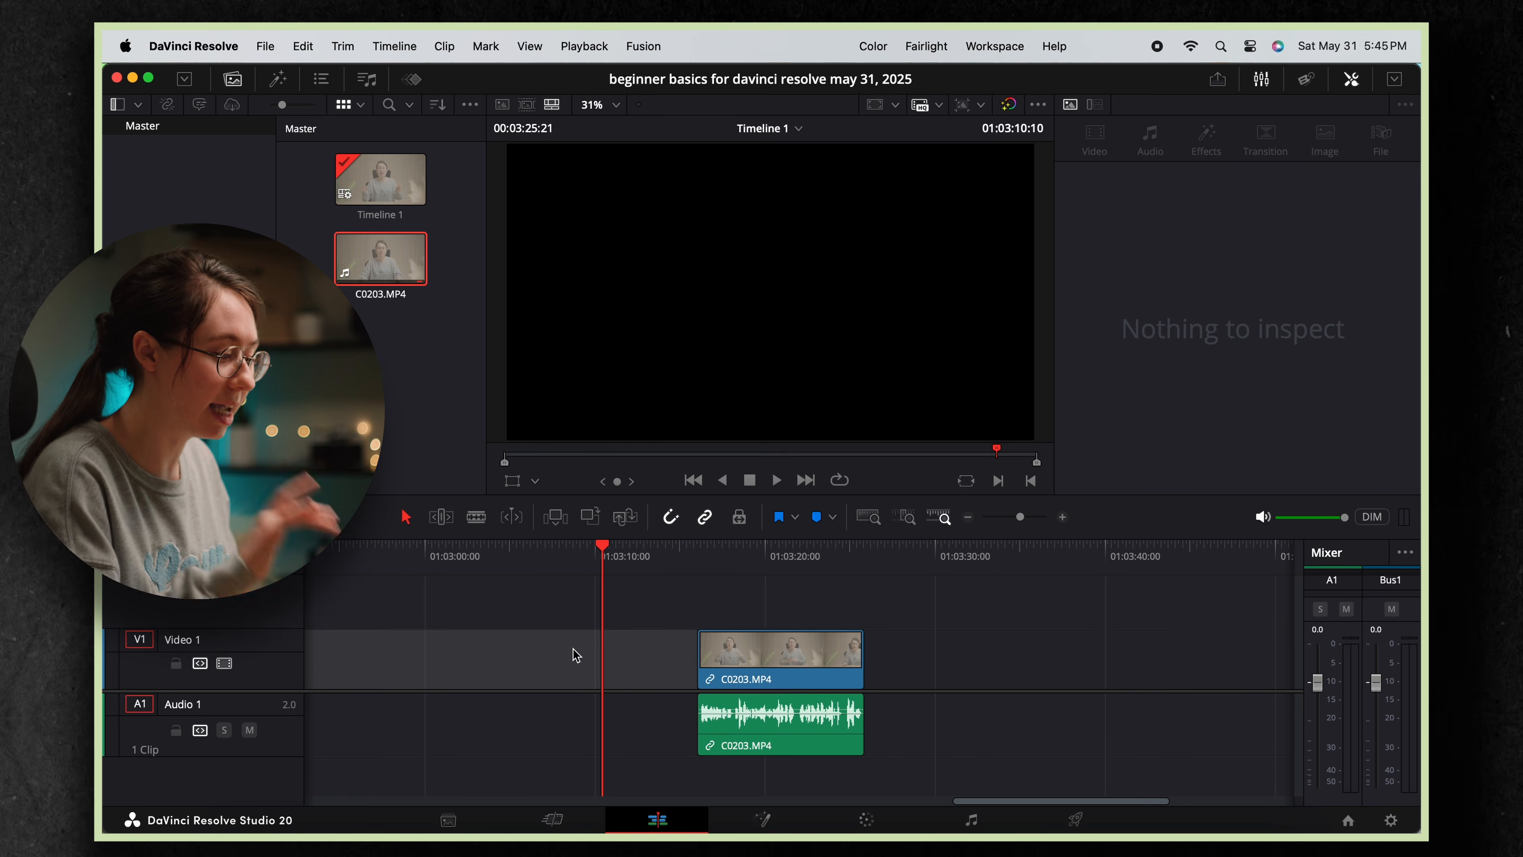
key(BackSpace)
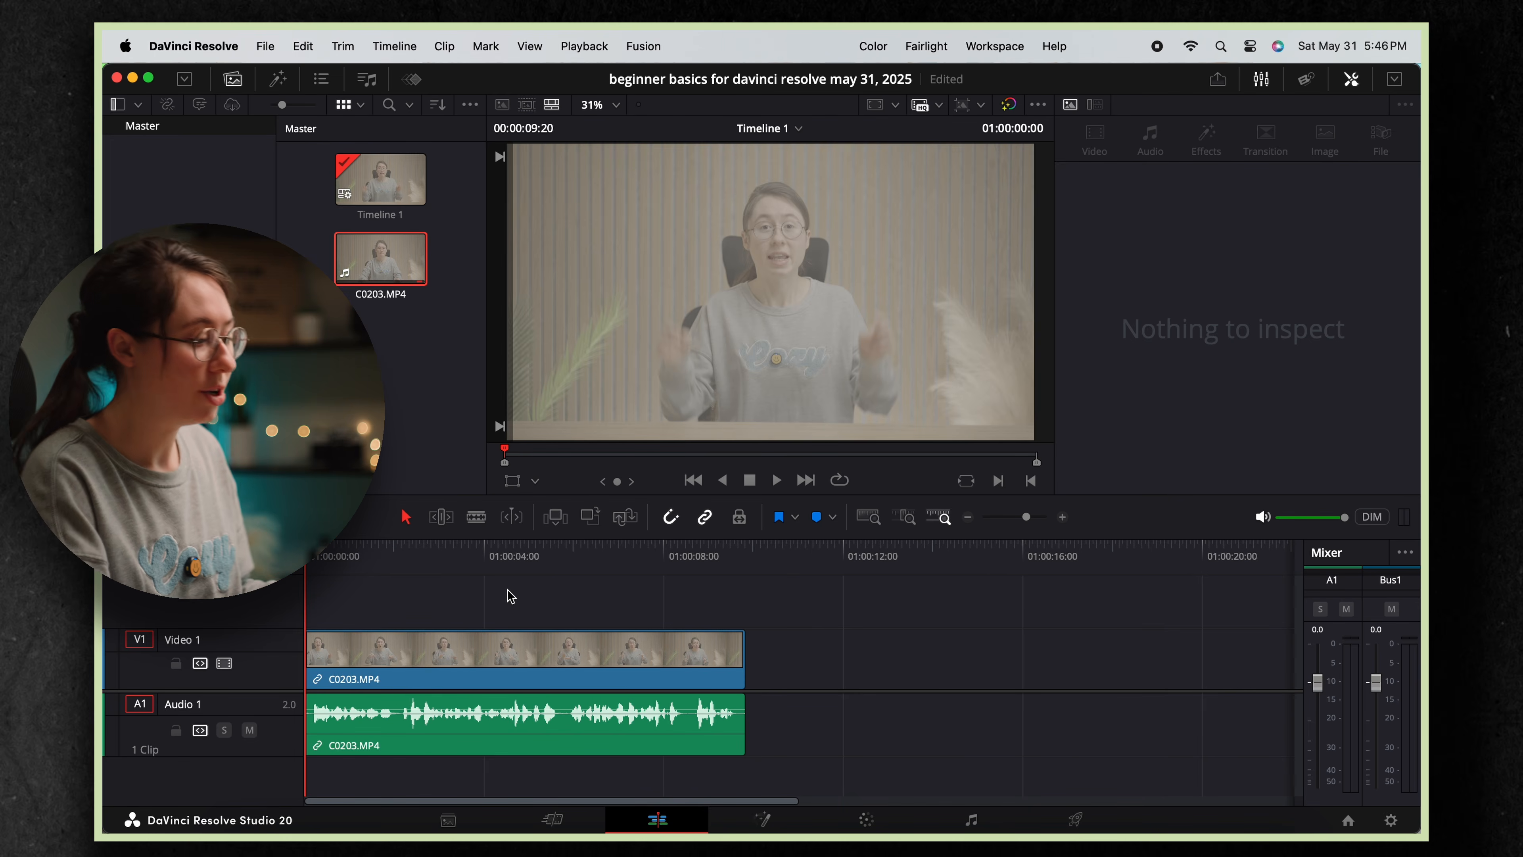
Set the remaining clip's linked X and Y Zoom to 1.020.
click(527, 652)
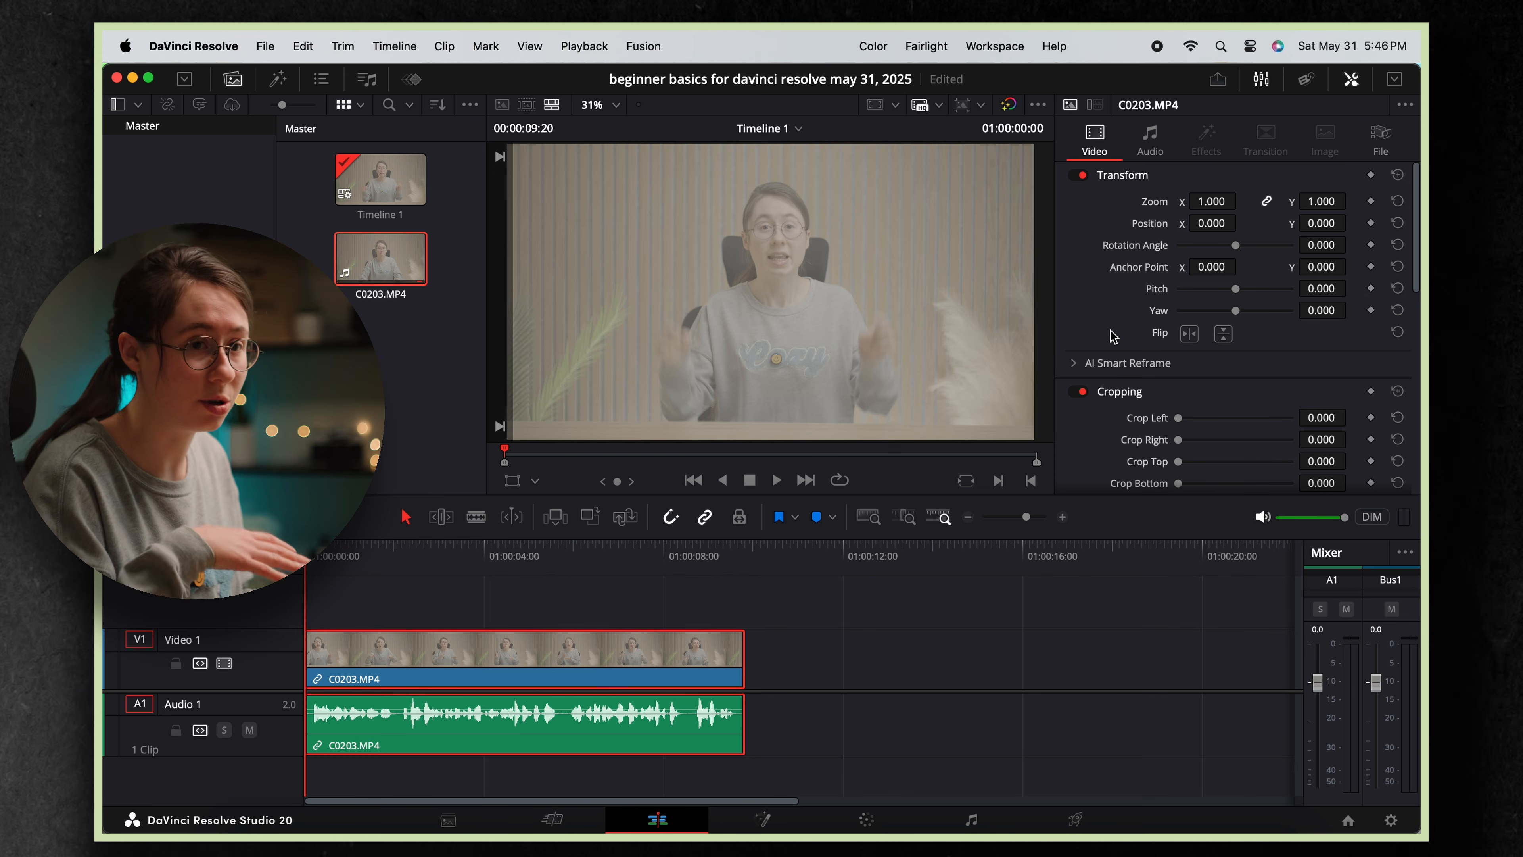
mouse_move(1213, 197)
mouse_down()
mouse_move(1252, 198)
mouse_move(1212, 195)
mouse_up()
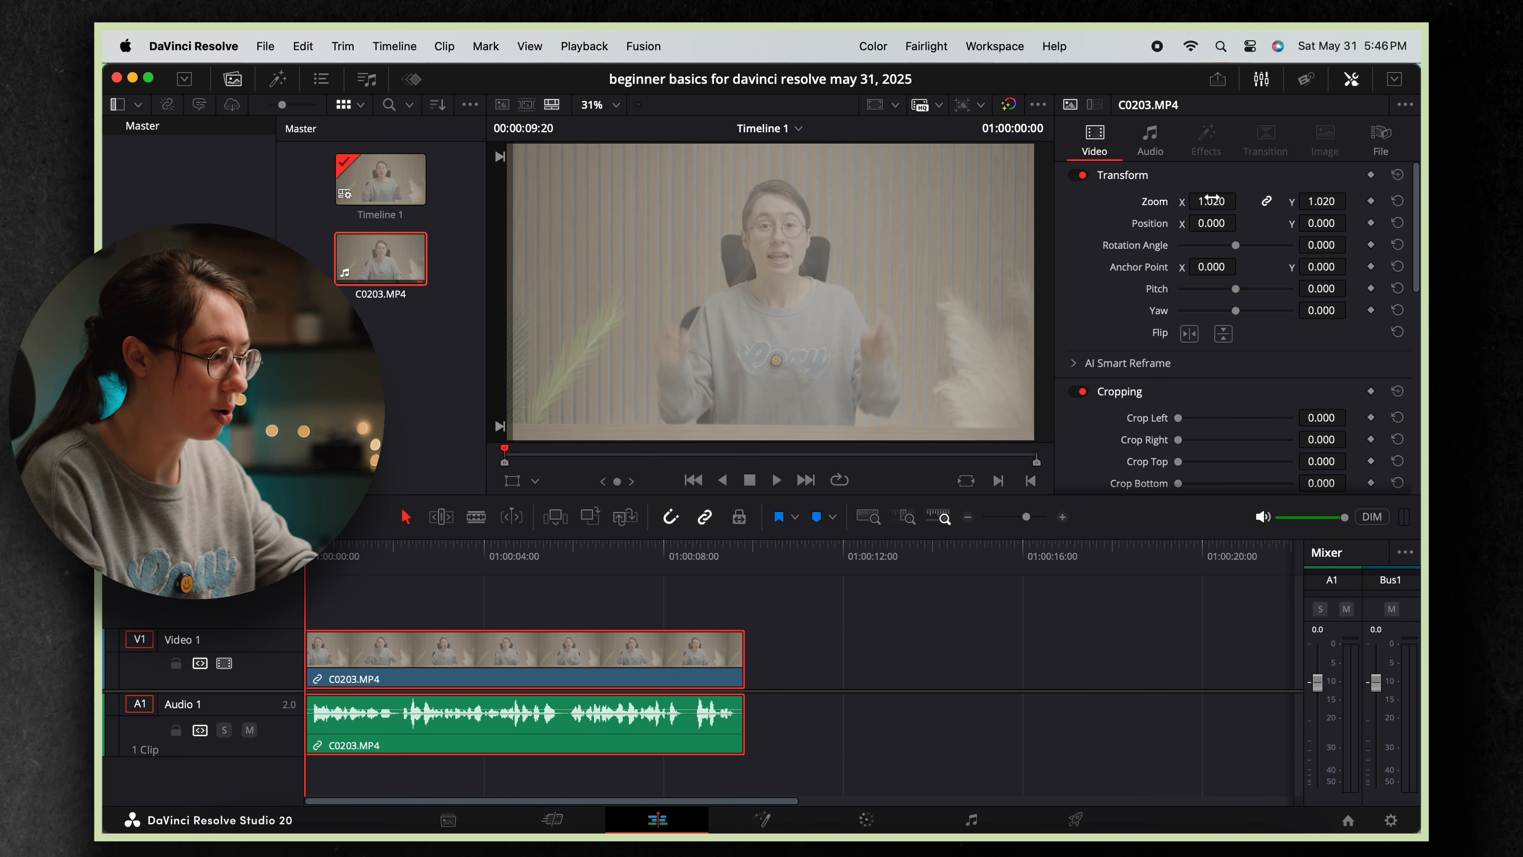
Set the clip's Zoom to 1.100, Rotation Angle to 0.400, and Position to X -47 and Y 37.
drag(1211, 200, 1214, 200)
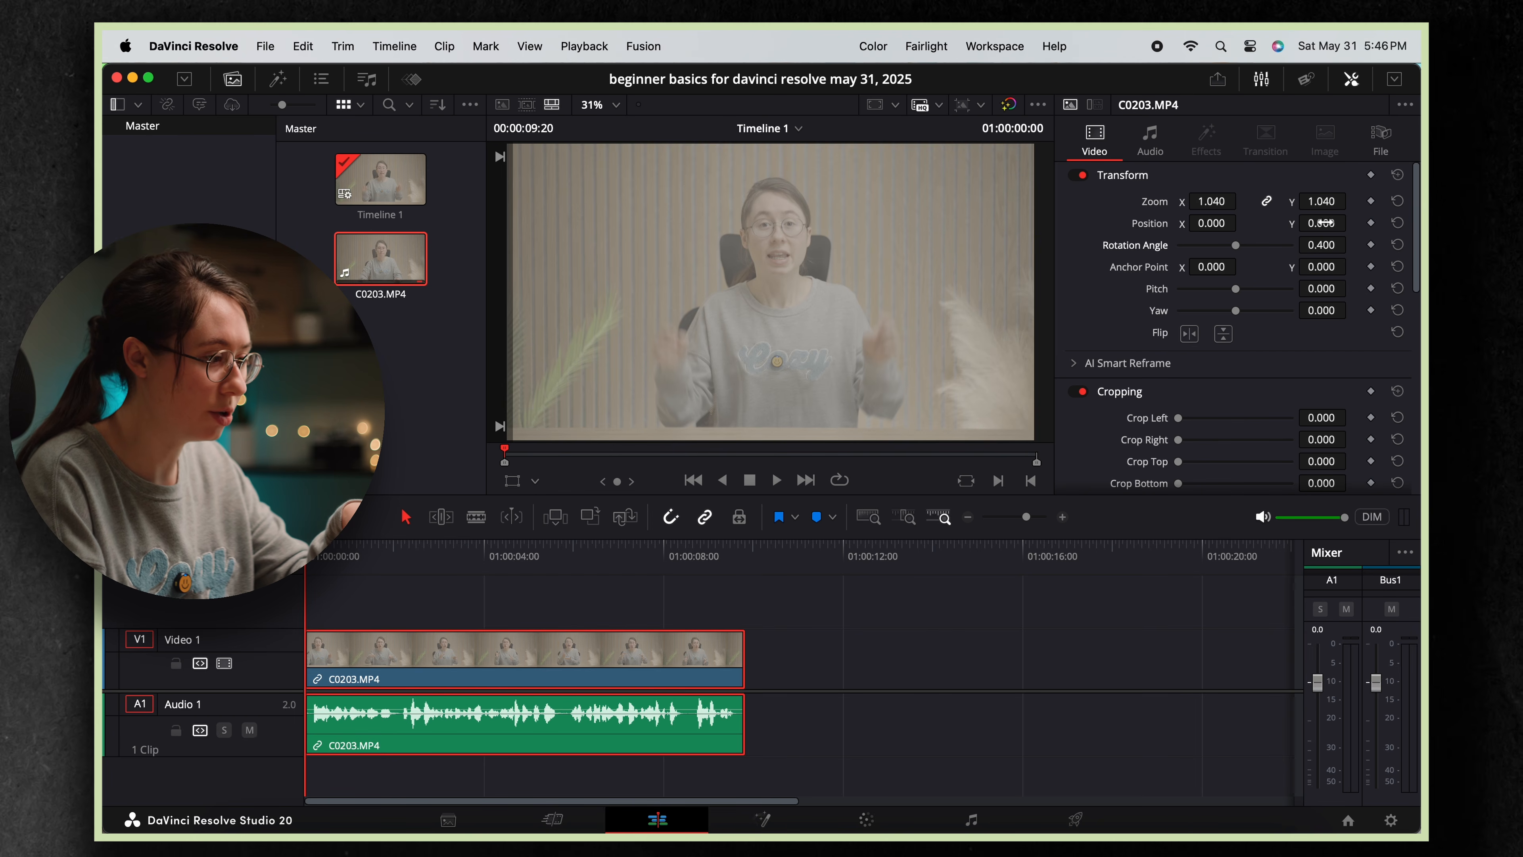
drag(1321, 222, 675, 474)
drag(1217, 222, 1287, 235)
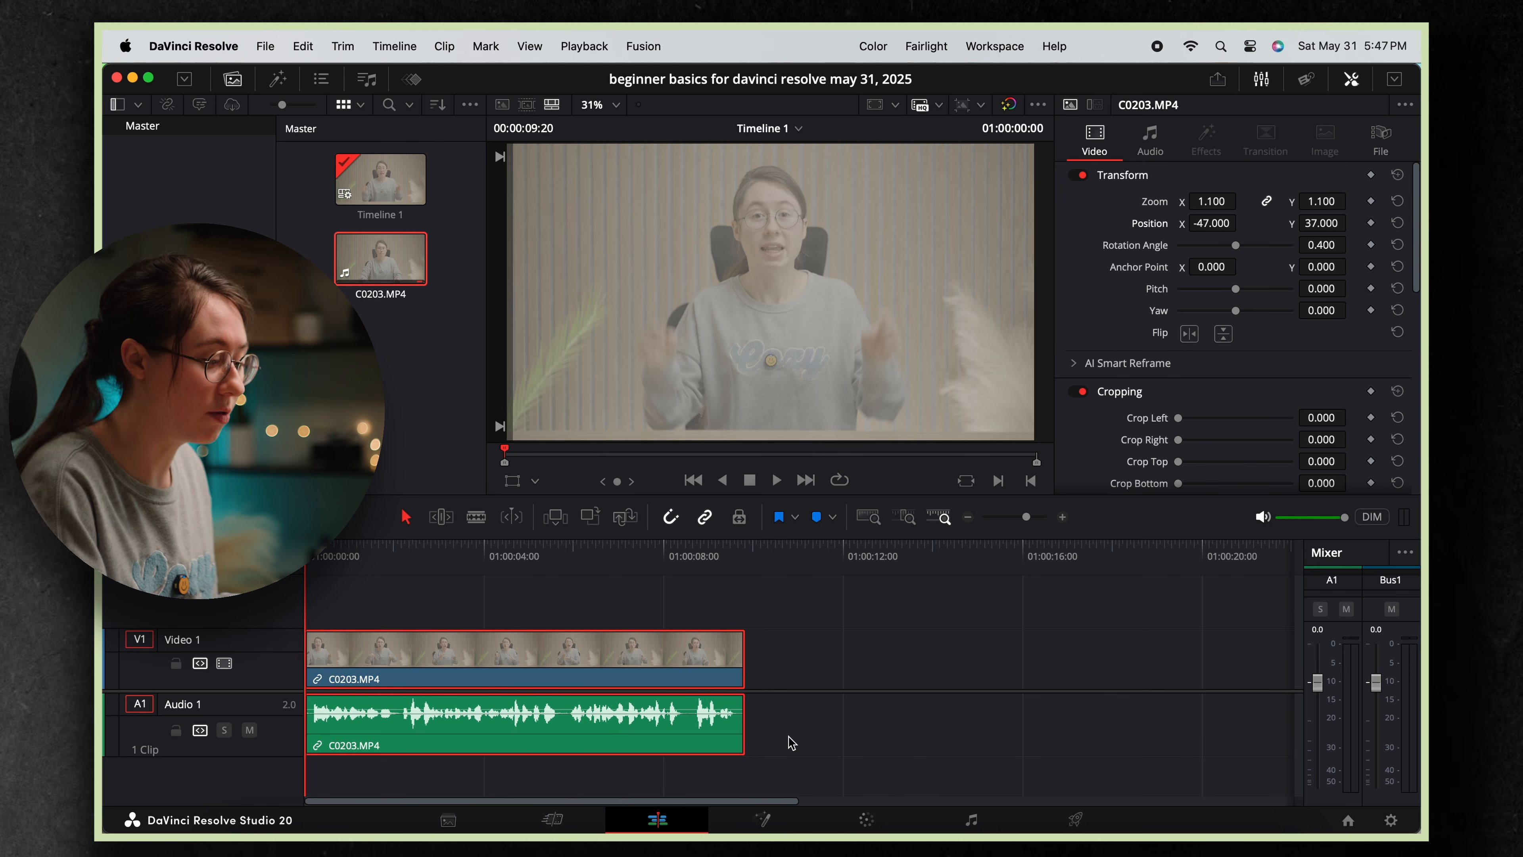
Switch to the Color page and add a second node after node 01.
click(867, 821)
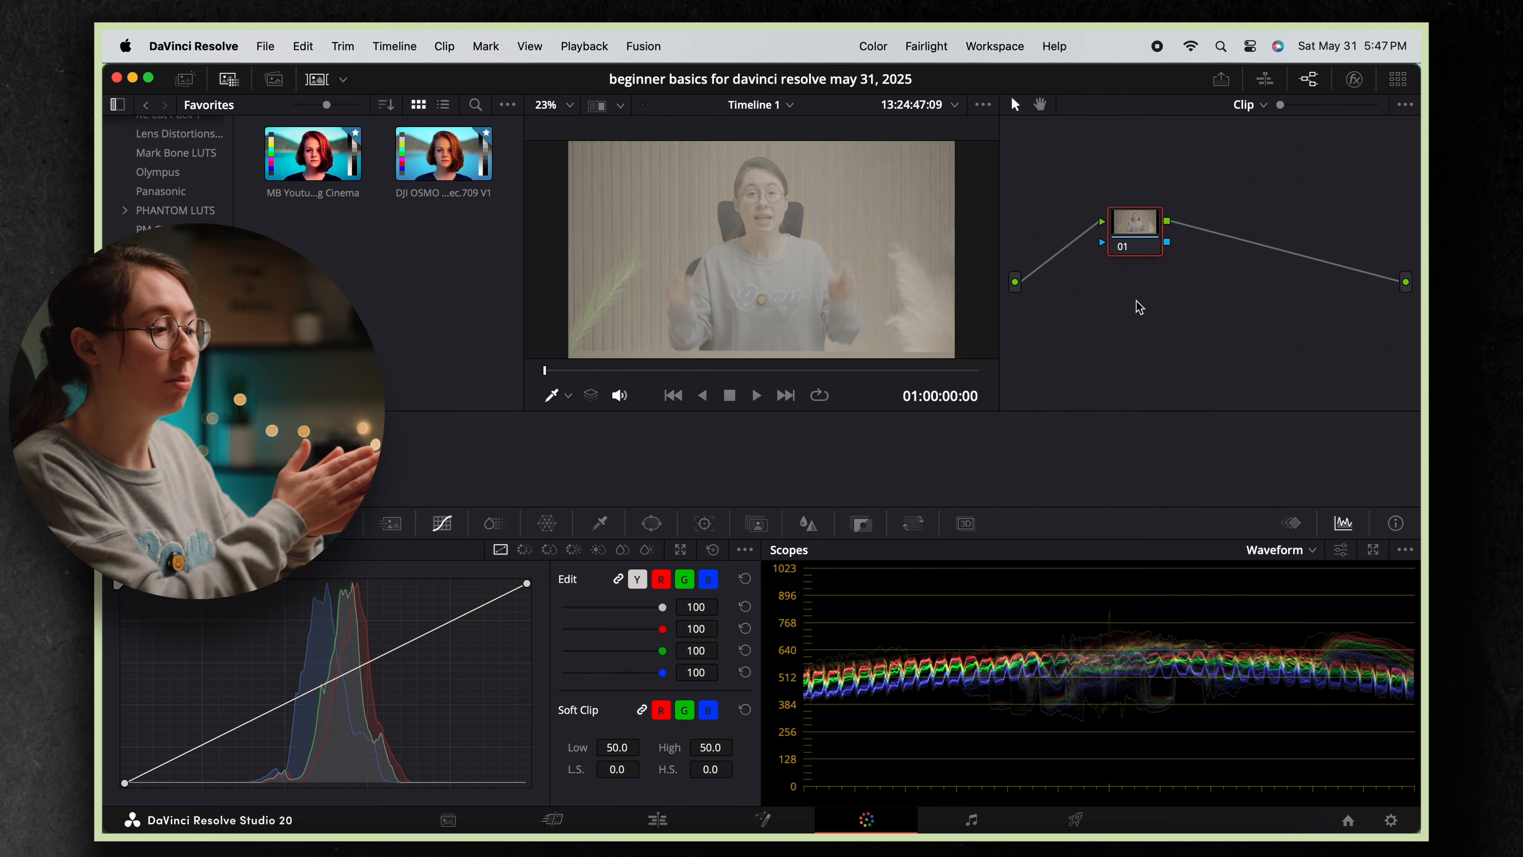
right_click(1175, 306)
mouse_move(1219, 349)
click(1083, 349)
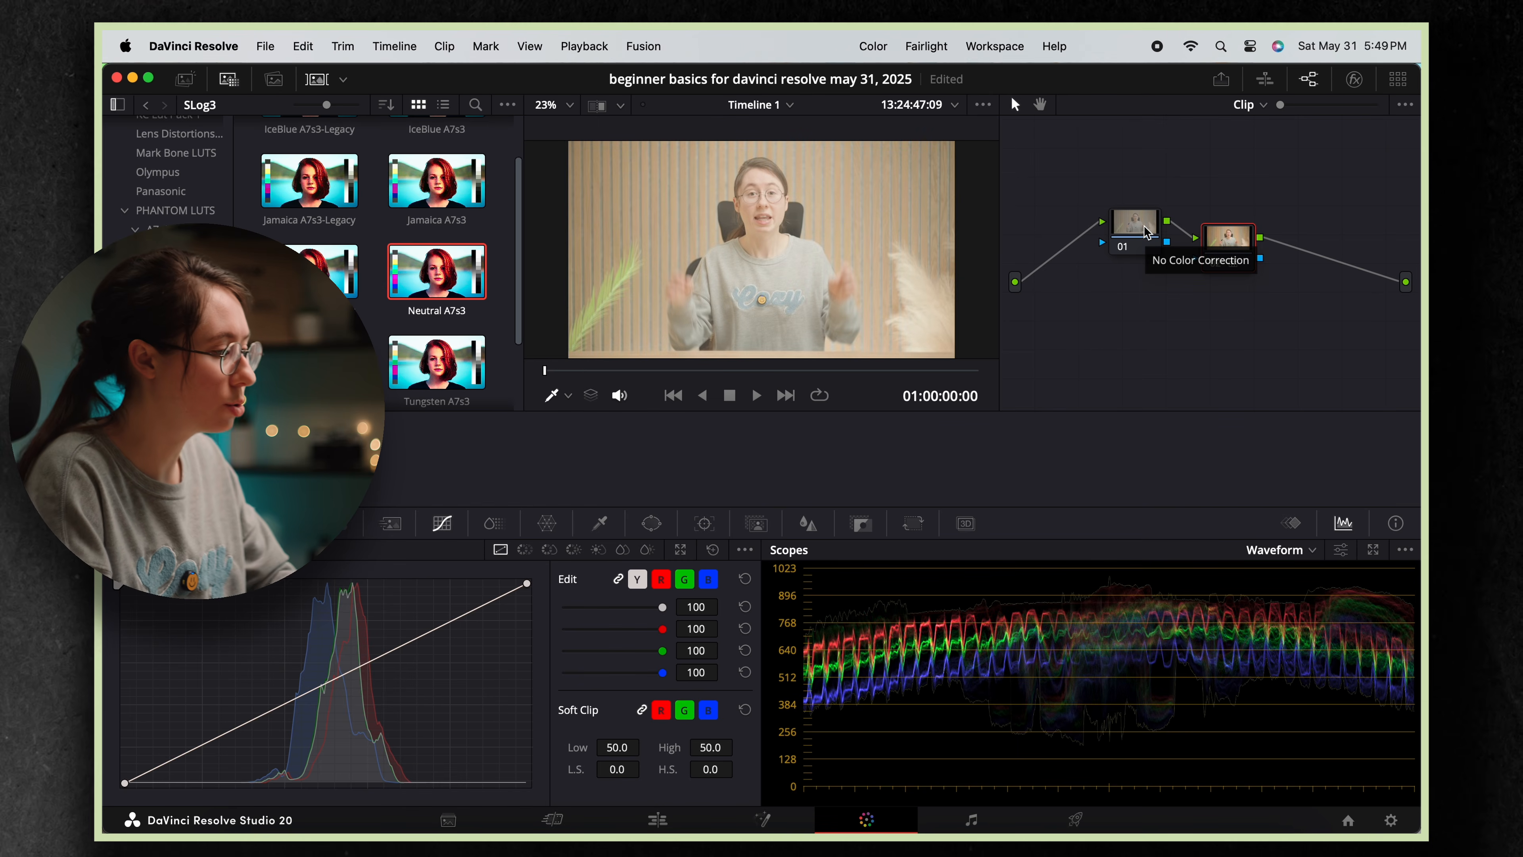
Apply the MB Youtube Log Cinema LUT from the favorite LUTs to node 02.
scroll(167, 312, down, 5)
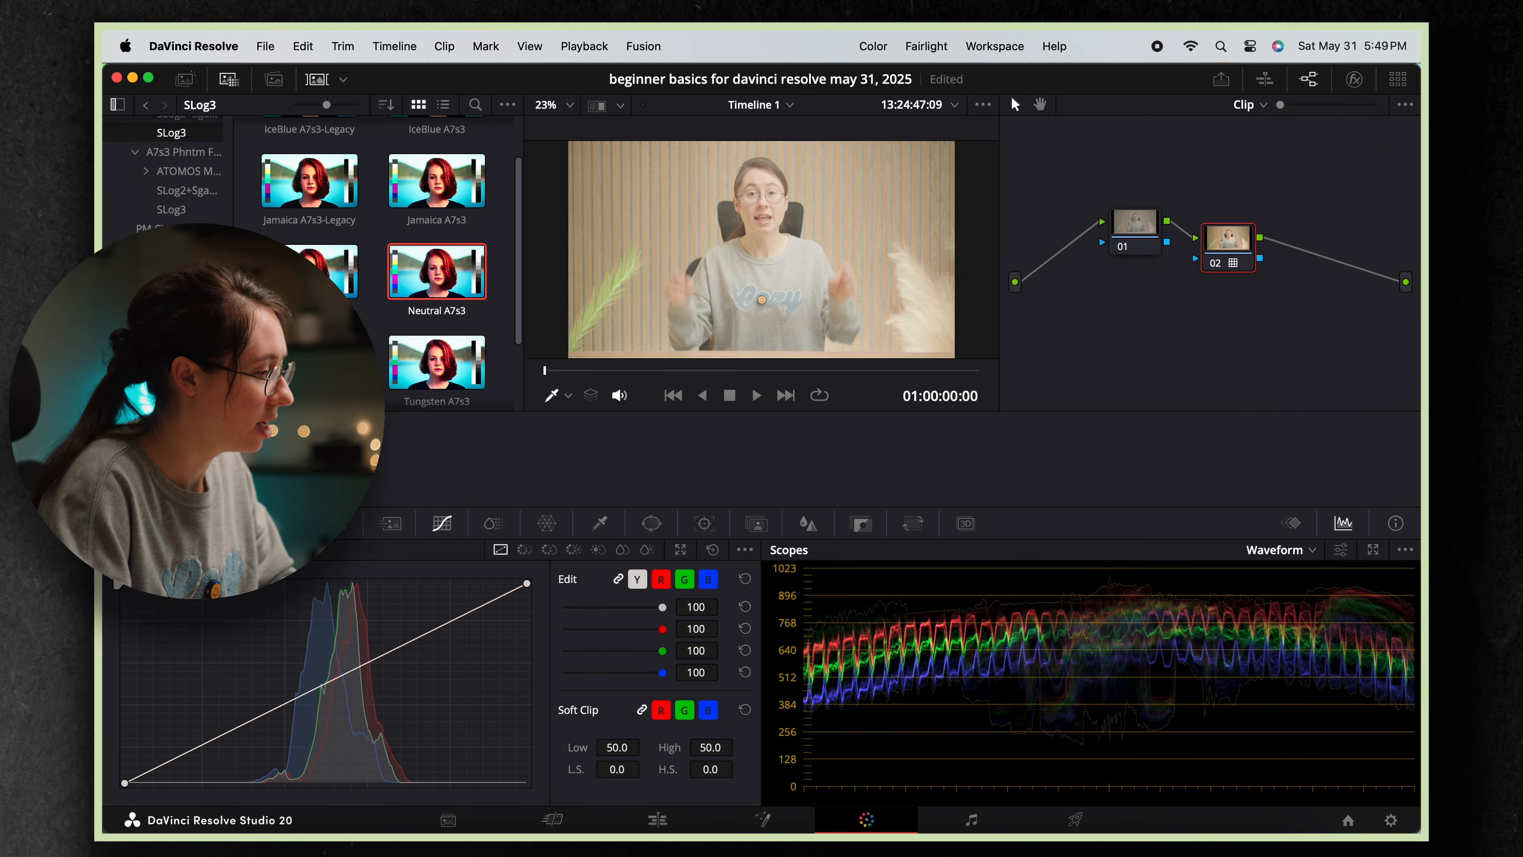
click(157, 396)
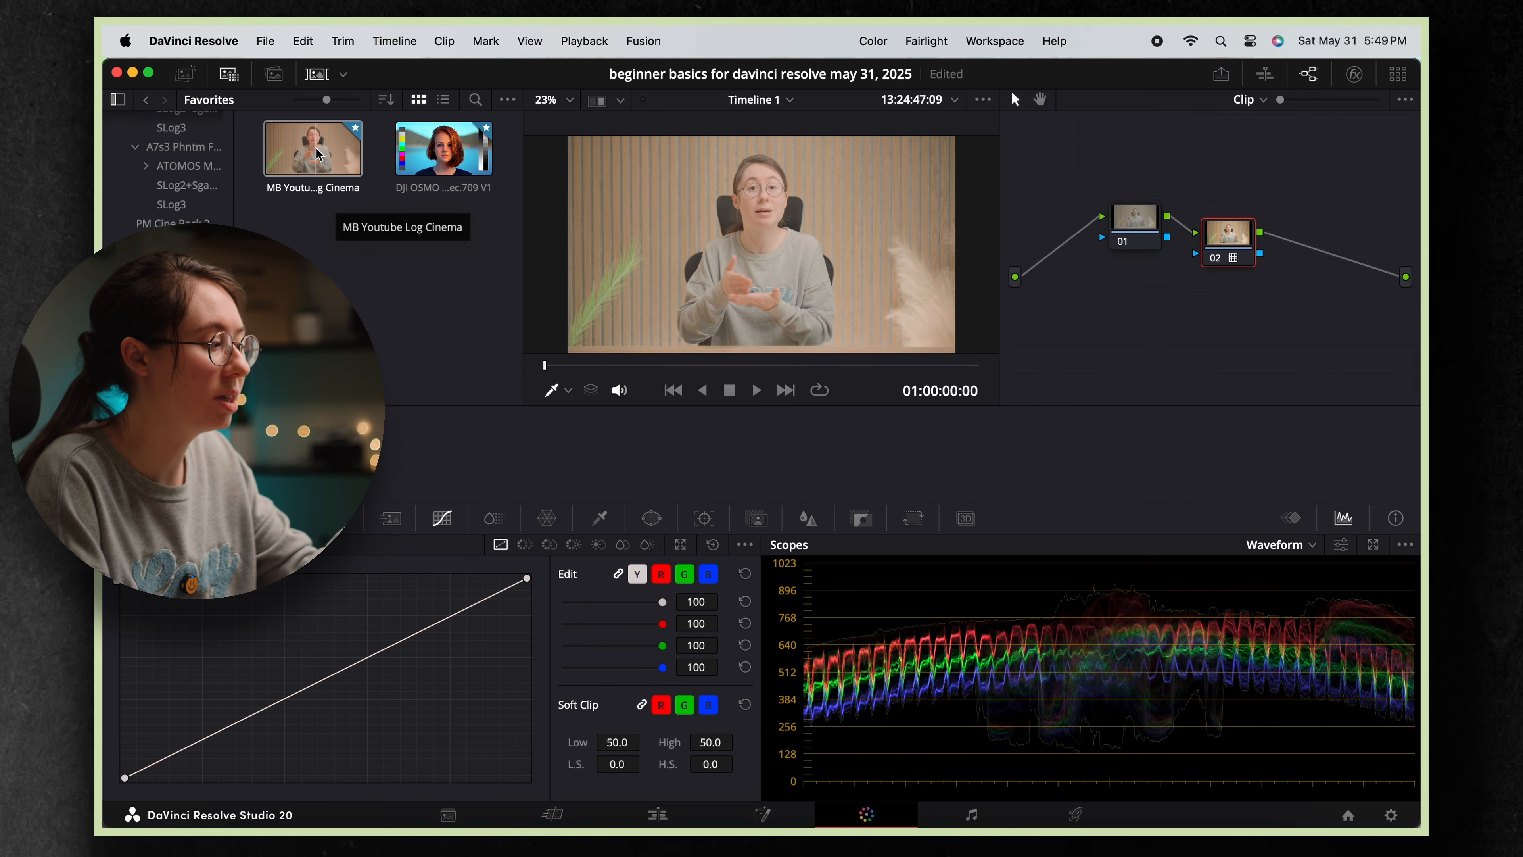
drag(318, 155, 1241, 248)
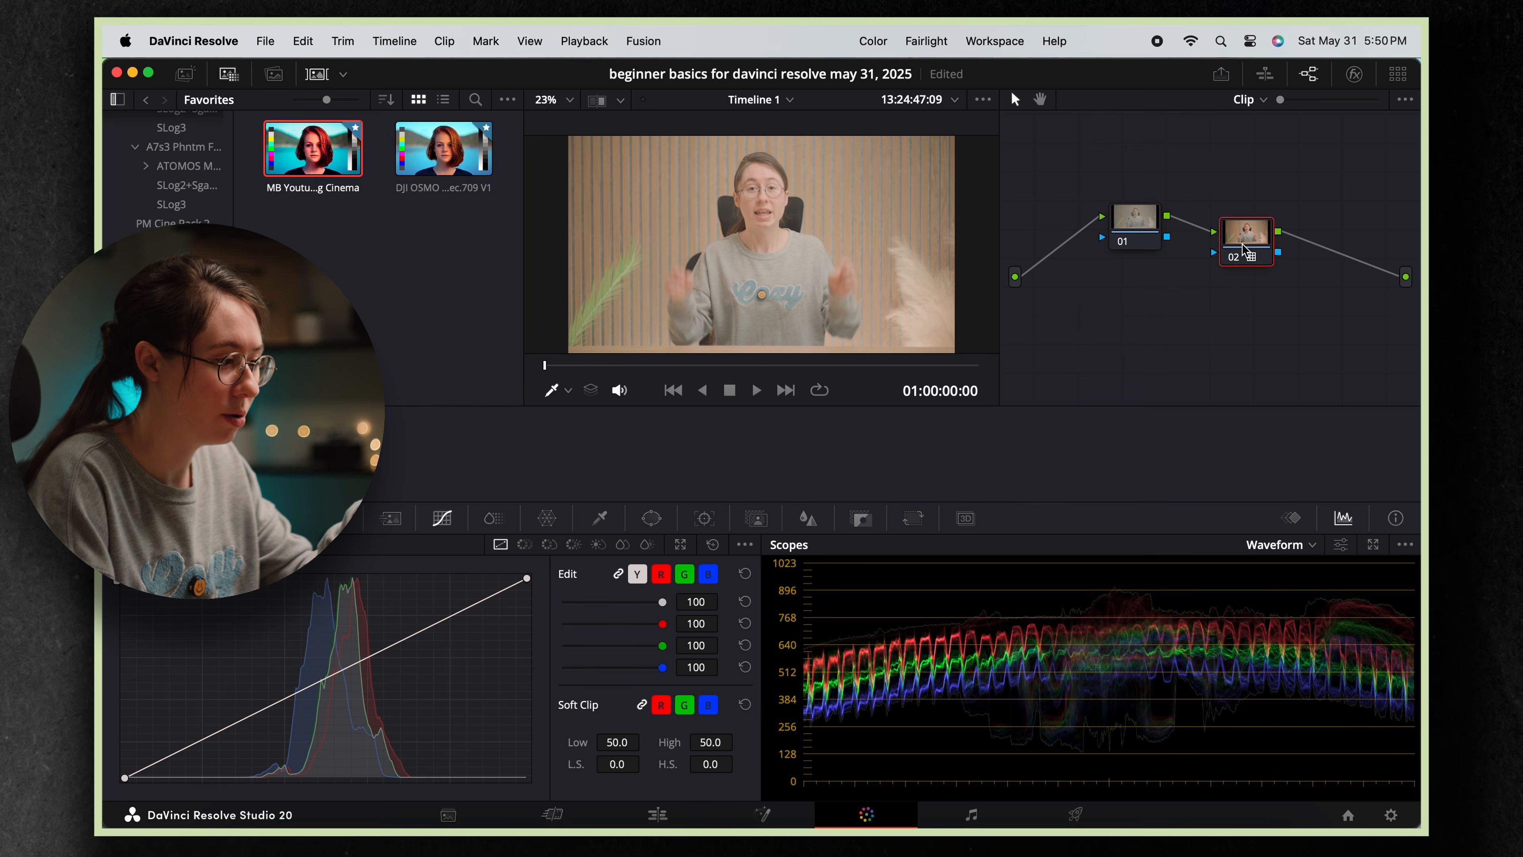
On node 01, raise the primary Contrast to 1.212 and lower the Offset to 15.40.
click(1137, 221)
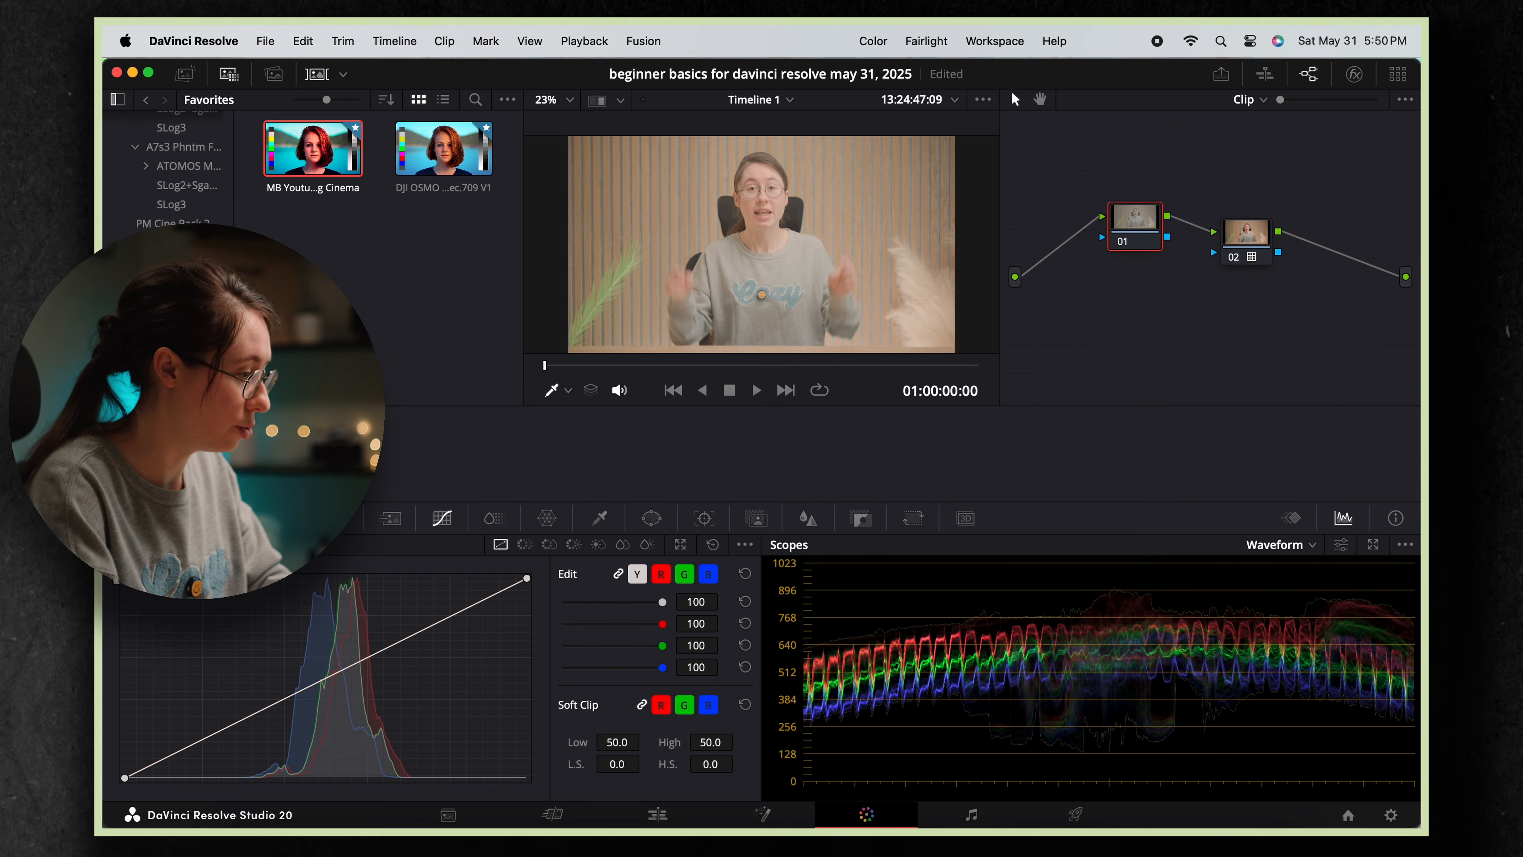
click(391, 518)
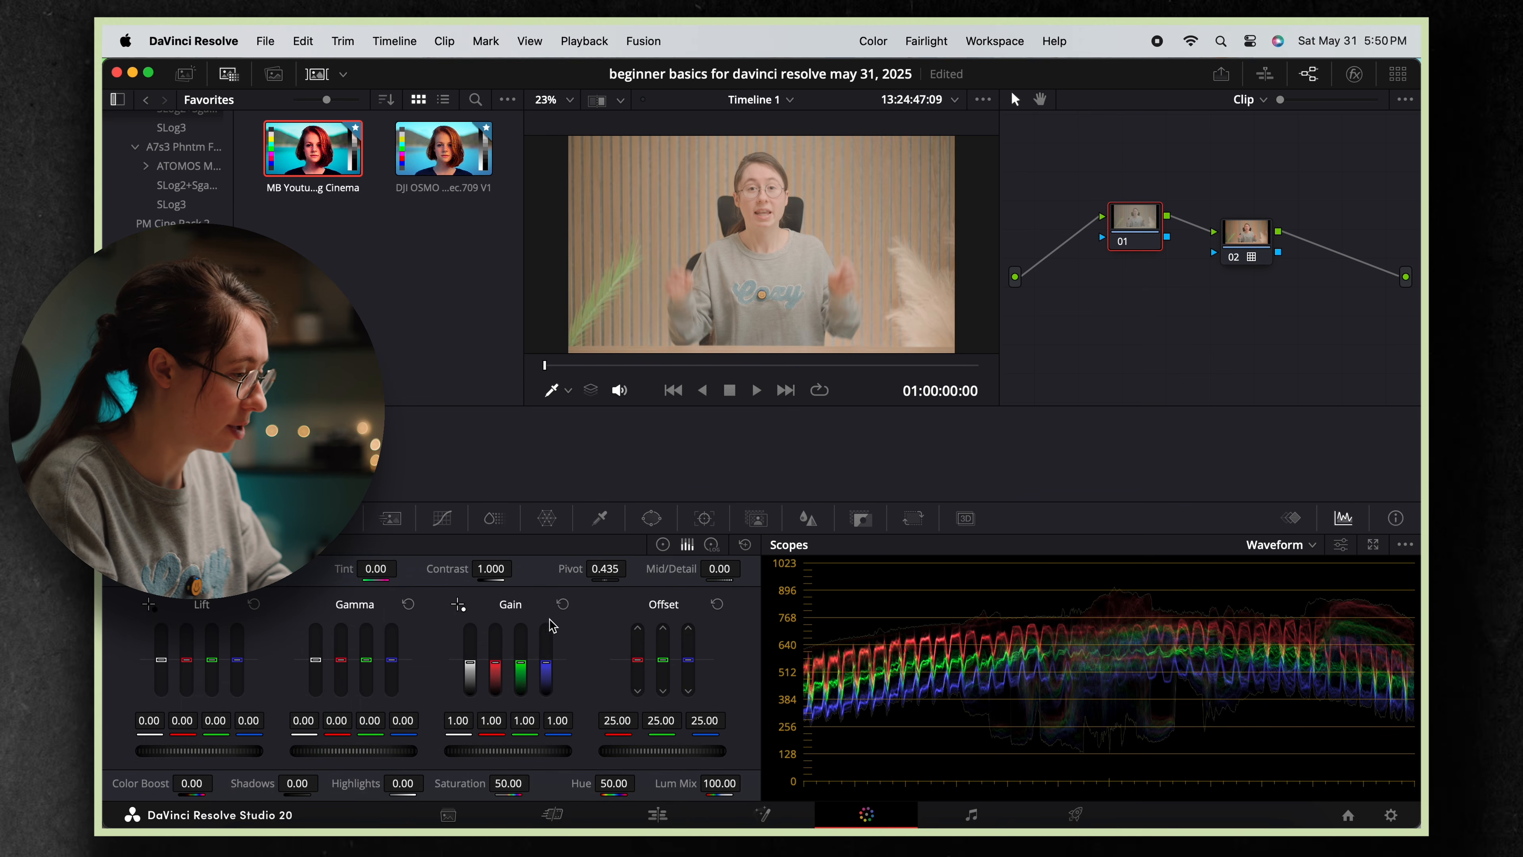
drag(489, 568, 489, 569)
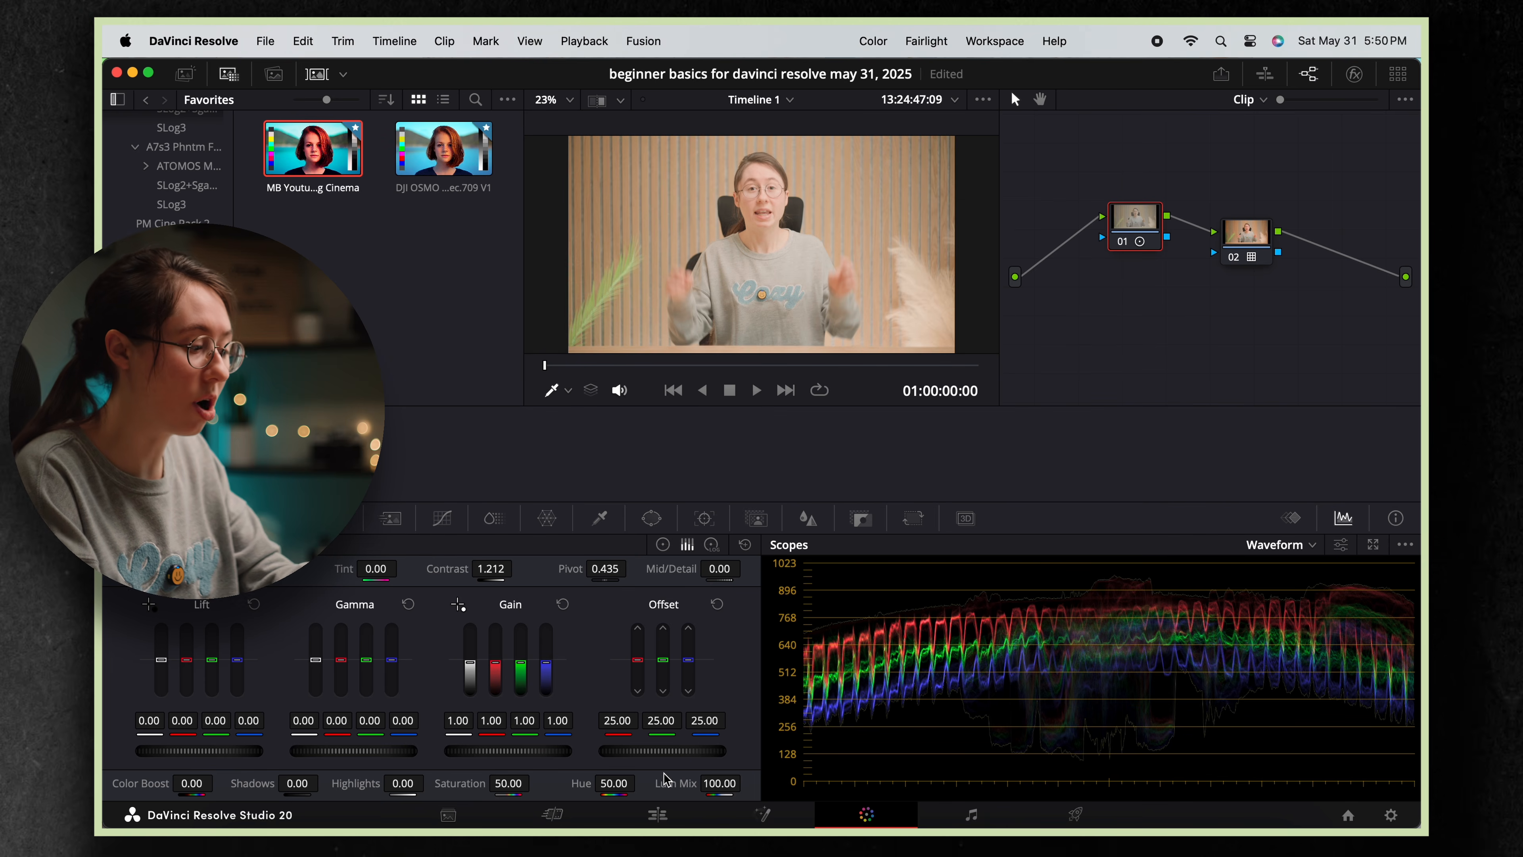
mouse_move(692, 753)
mouse_down()
mouse_move(578, 723)
mouse_move(613, 718)
mouse_move(664, 750)
mouse_up()
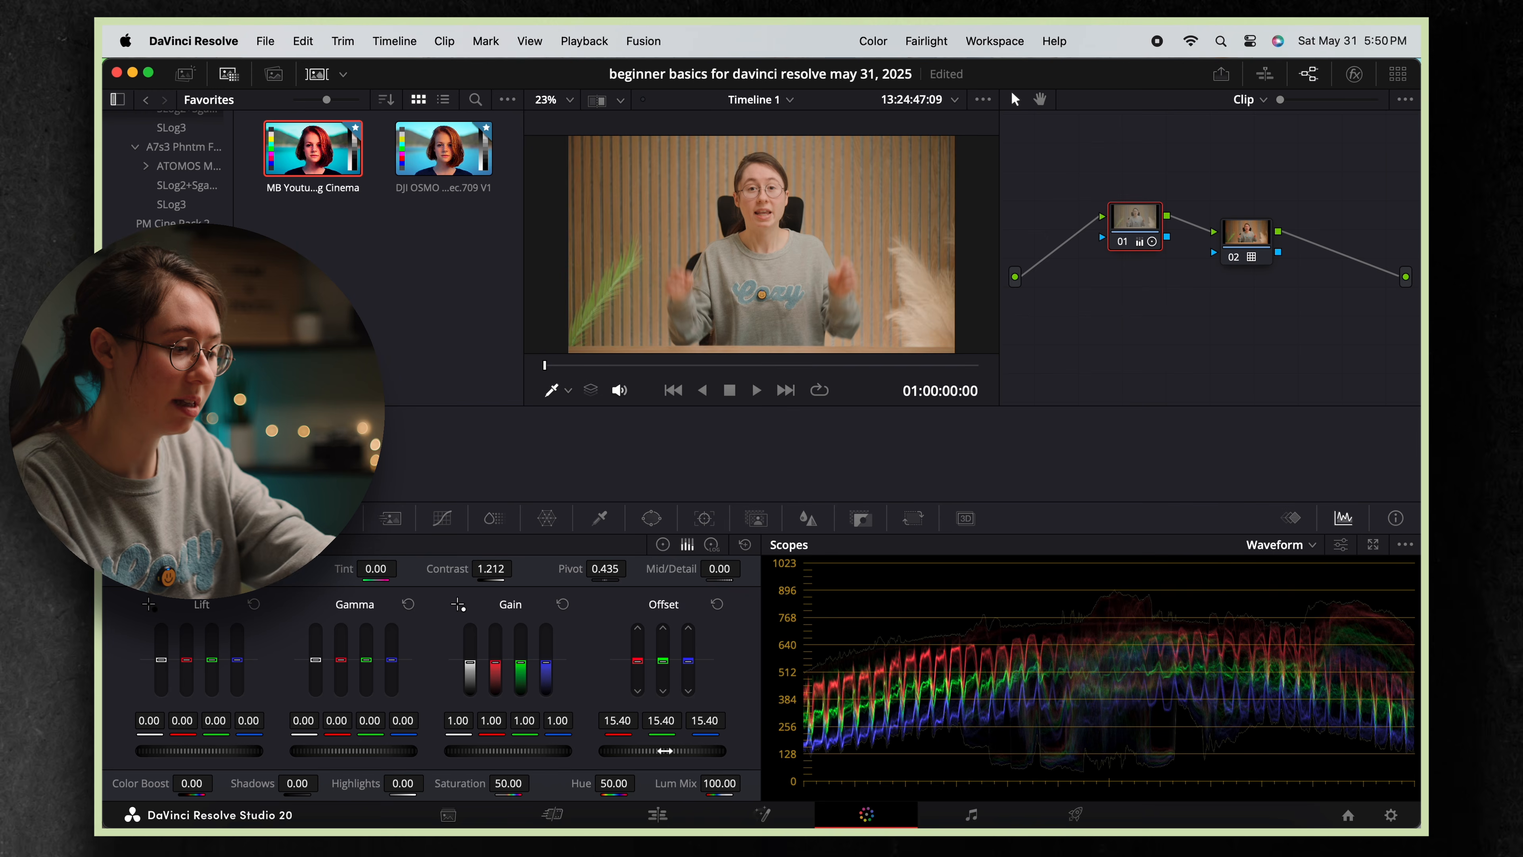
Raise the trace brightness of the Waveform scope slightly in the scope's display settings.
click(1341, 545)
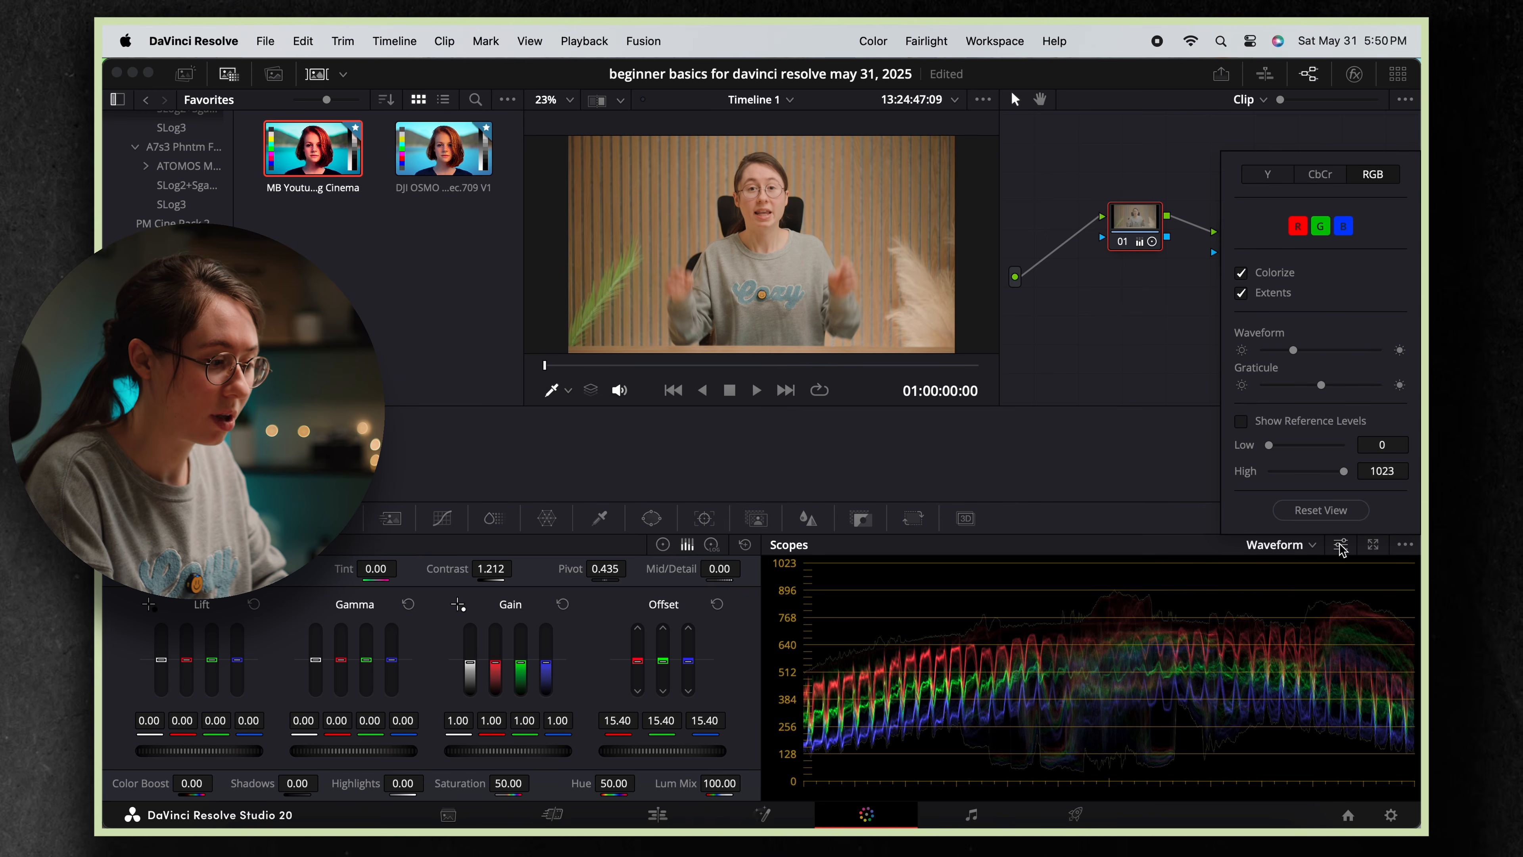
drag(1294, 350, 1303, 349)
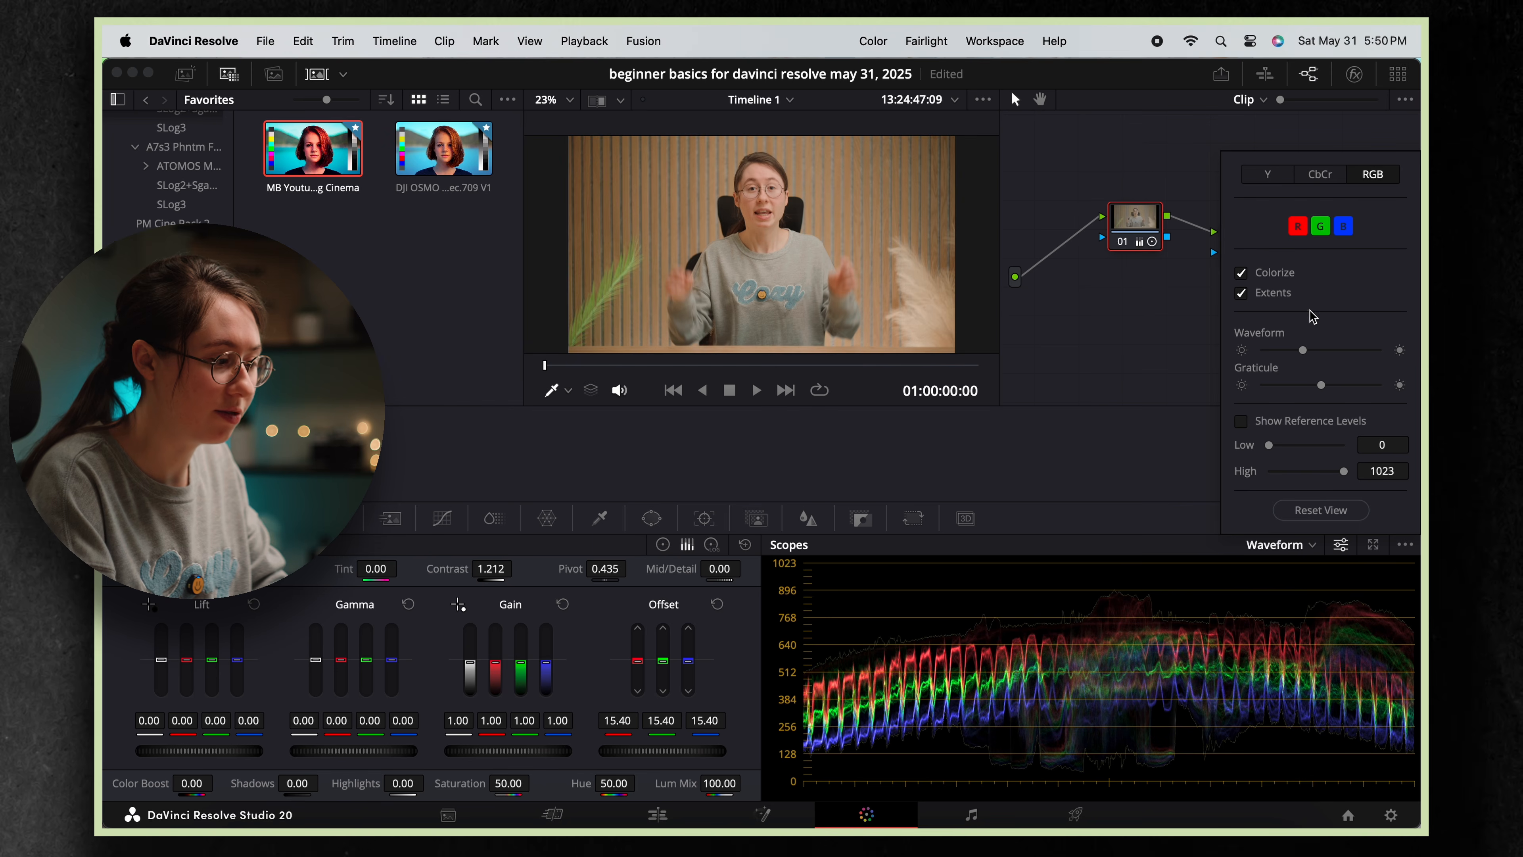
click(1343, 543)
Examine the image in the Parade and Vectorscope scopes and return to the Waveform scope.
click(1406, 544)
click(1406, 545)
click(1283, 545)
click(1288, 567)
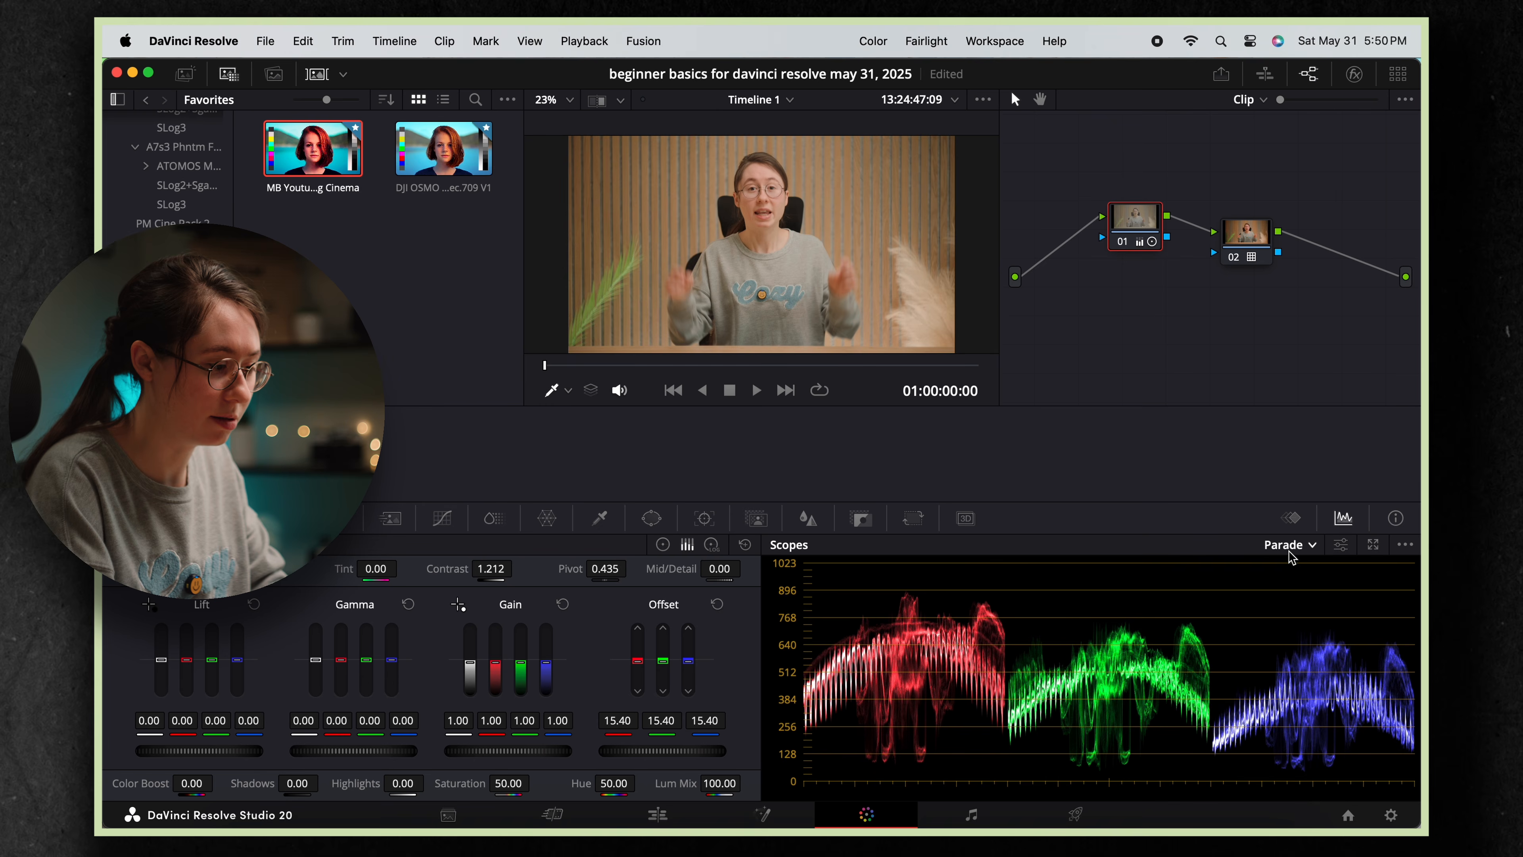
click(1288, 544)
click(1299, 603)
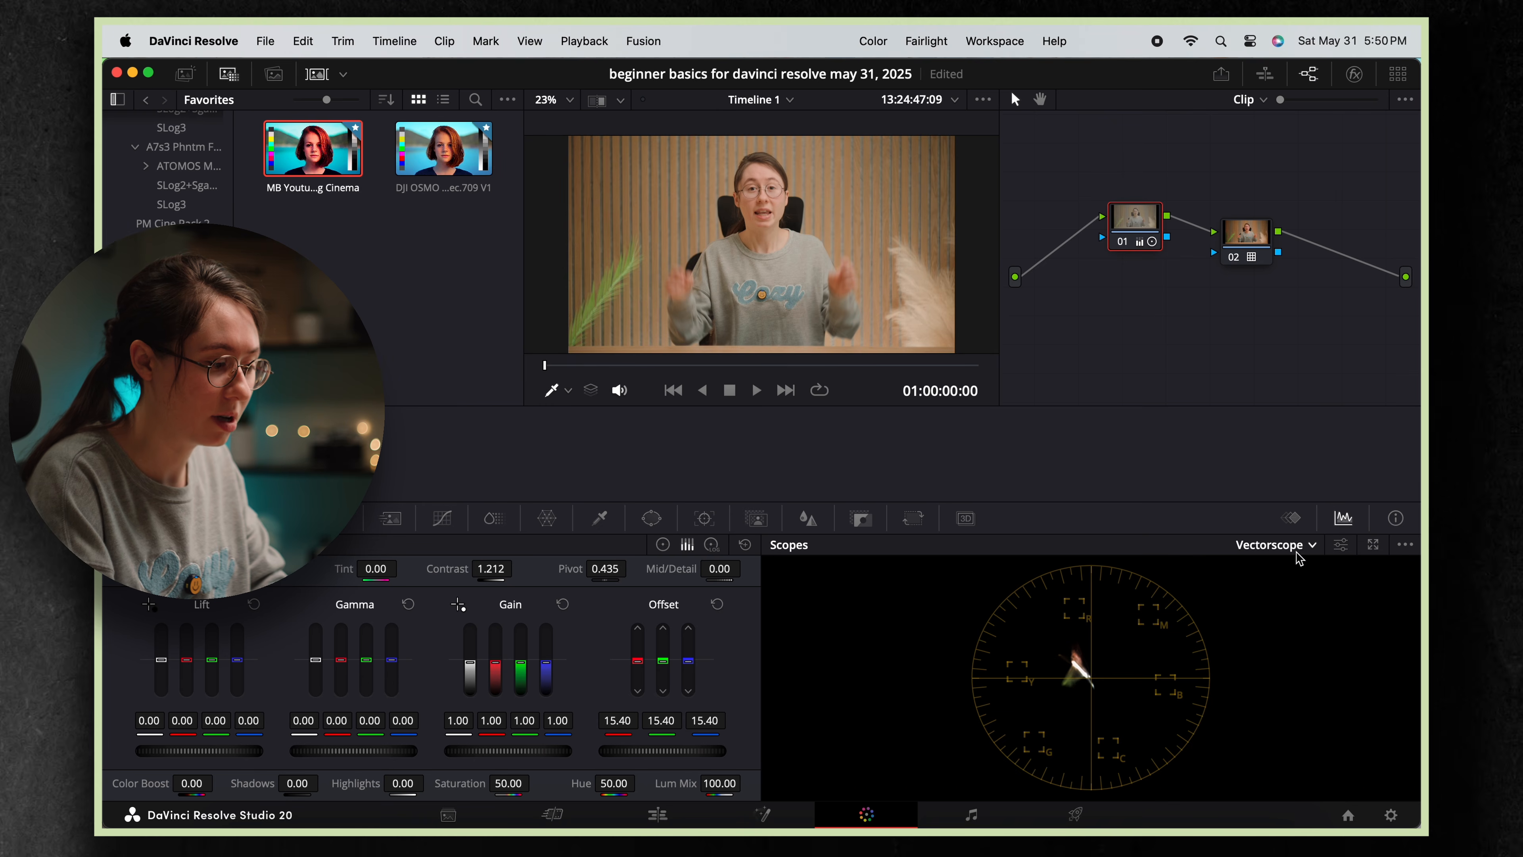
click(1296, 546)
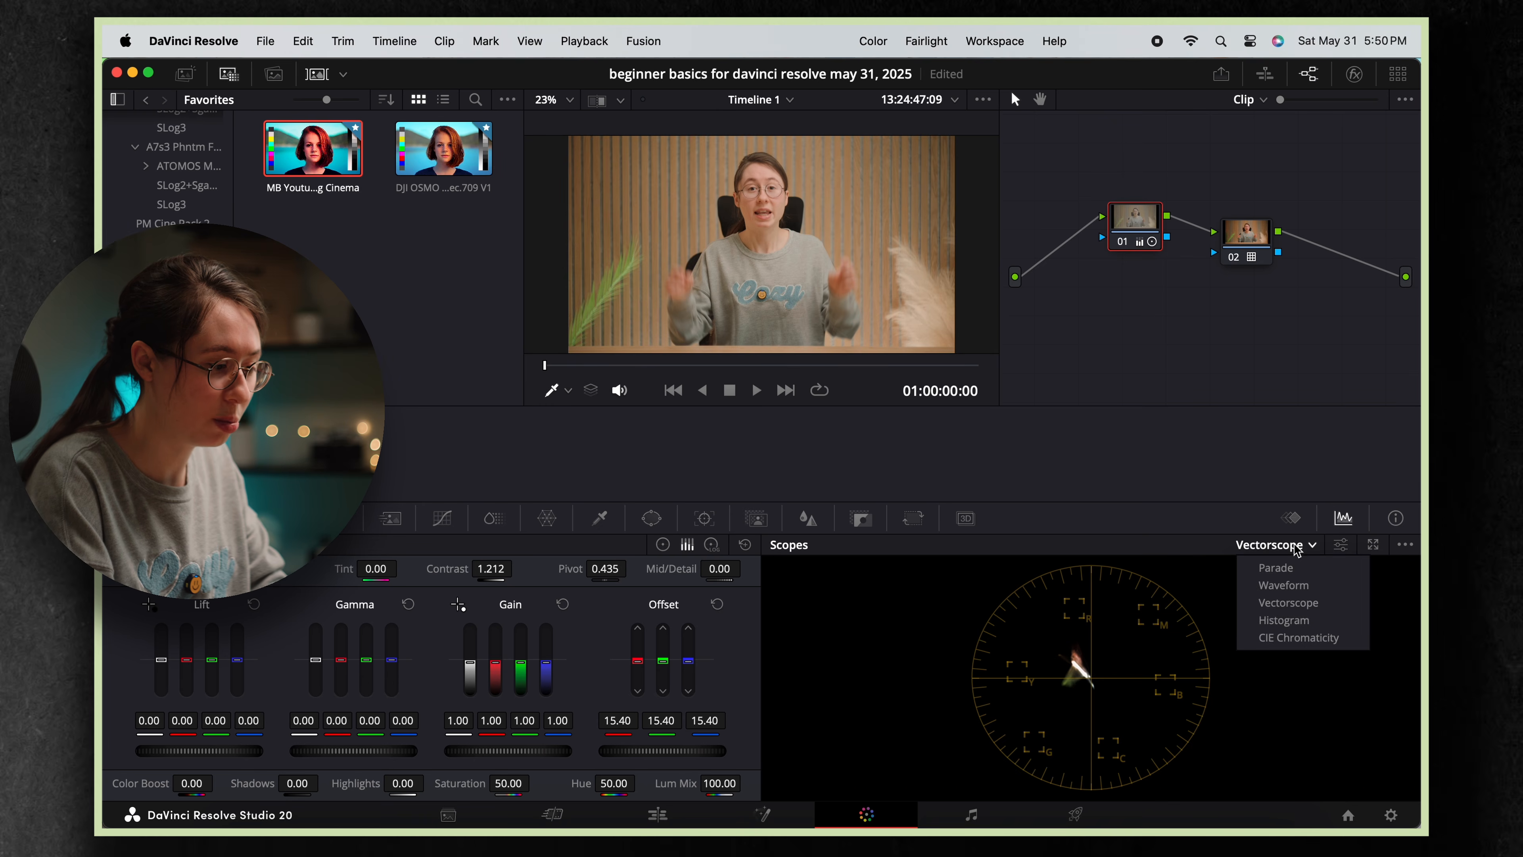
click(1296, 583)
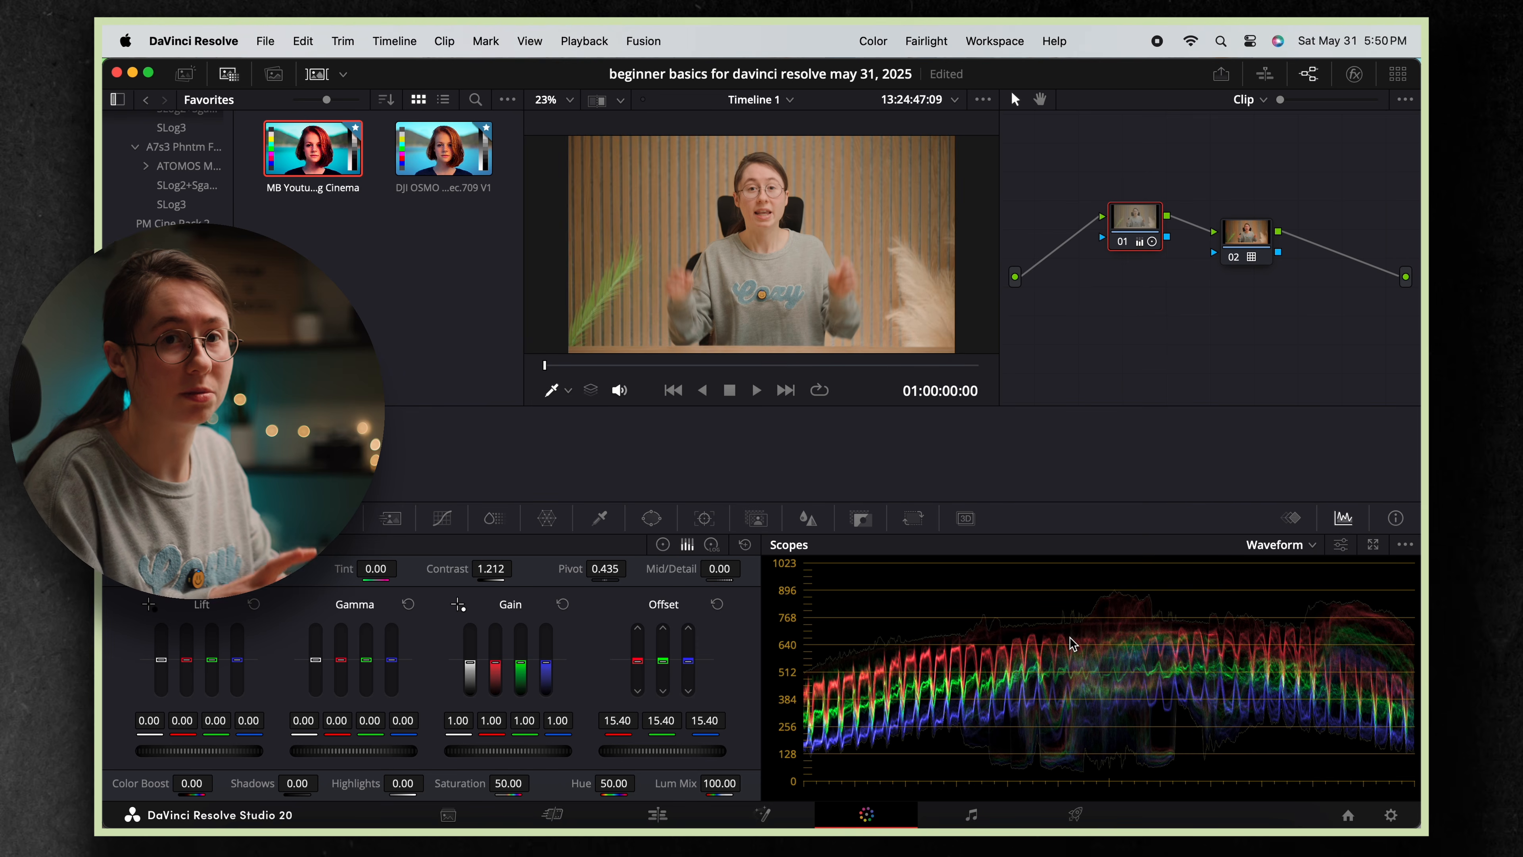
Save the project and set node 01's Lift to -0.03, Gamma to -0.02, Contrast to 1.244 and Tint to 4.50.
key(super+s)
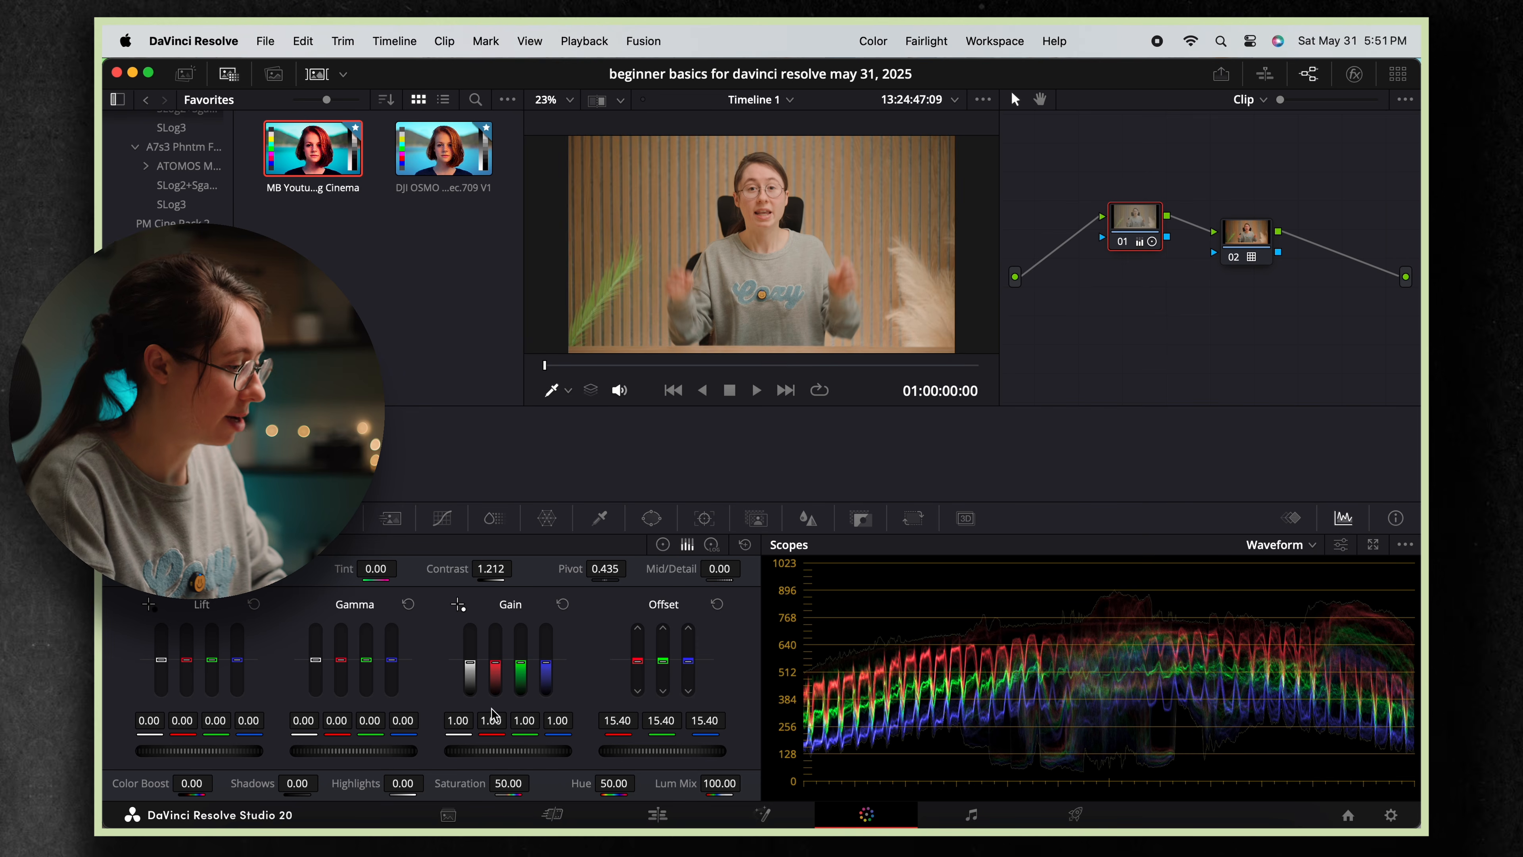
drag(226, 747, 139, 748)
mouse_move(491, 568)
mouse_down()
mouse_move(535, 573)
mouse_move(503, 573)
mouse_up()
drag(317, 748, 283, 748)
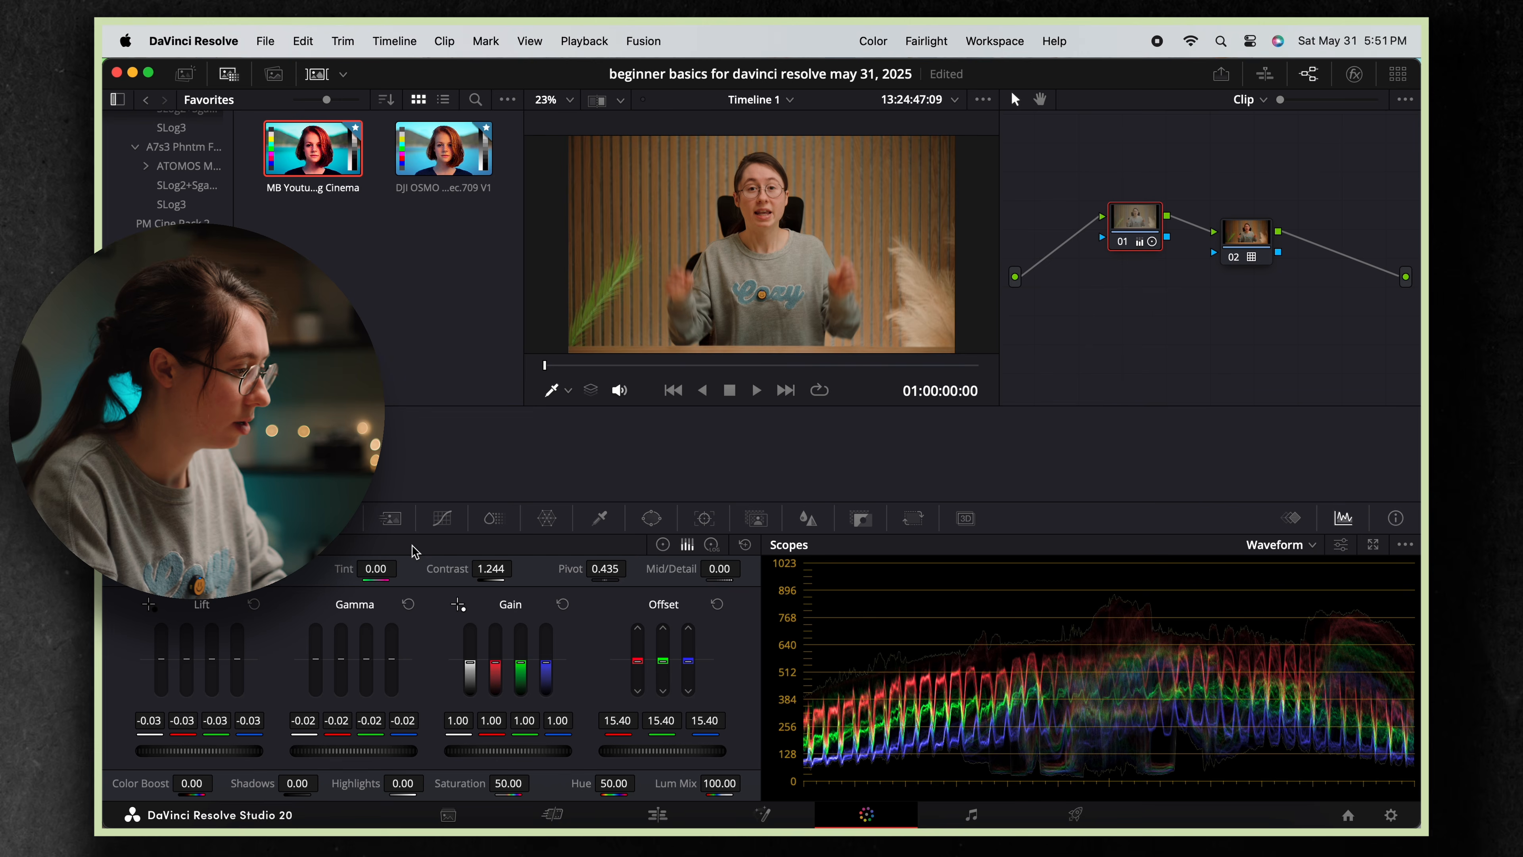
drag(369, 568, 375, 568)
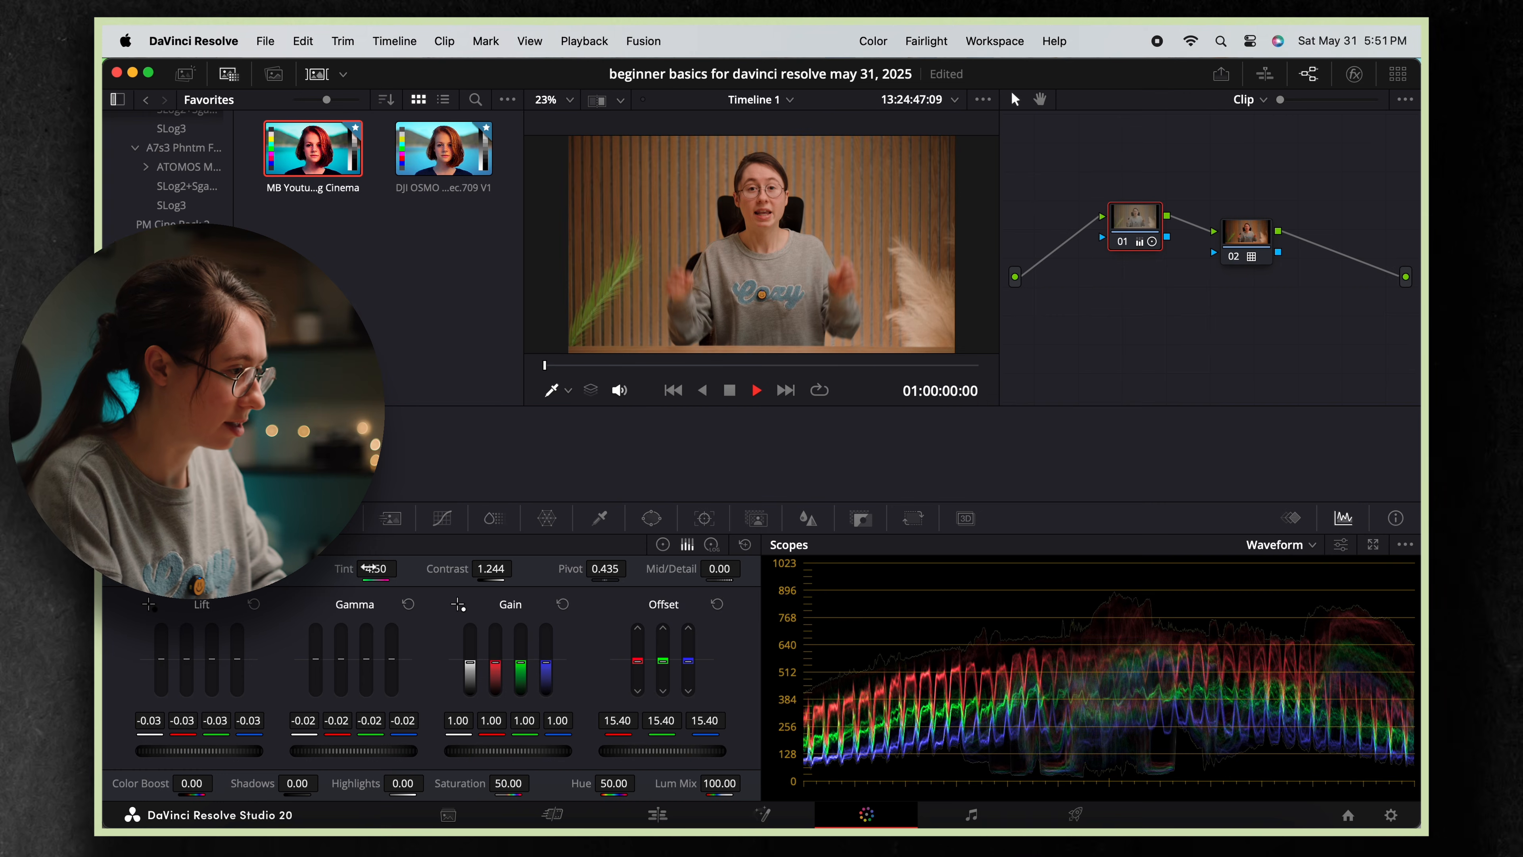
Compare the grade with and without node 01 and node 02 by disabling and re-enabling each node.
key(space)
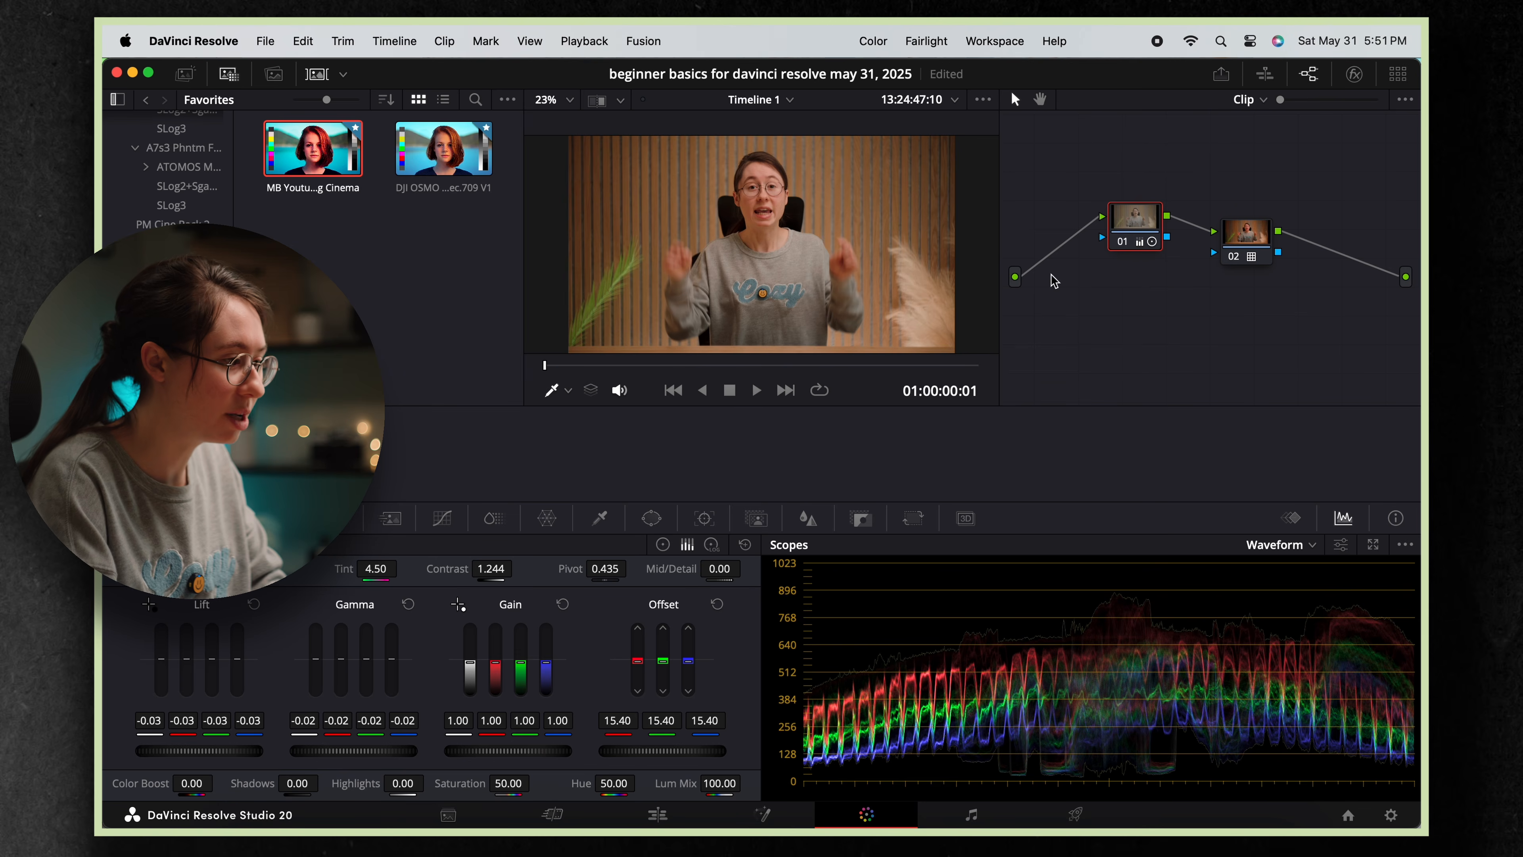
click(1122, 242)
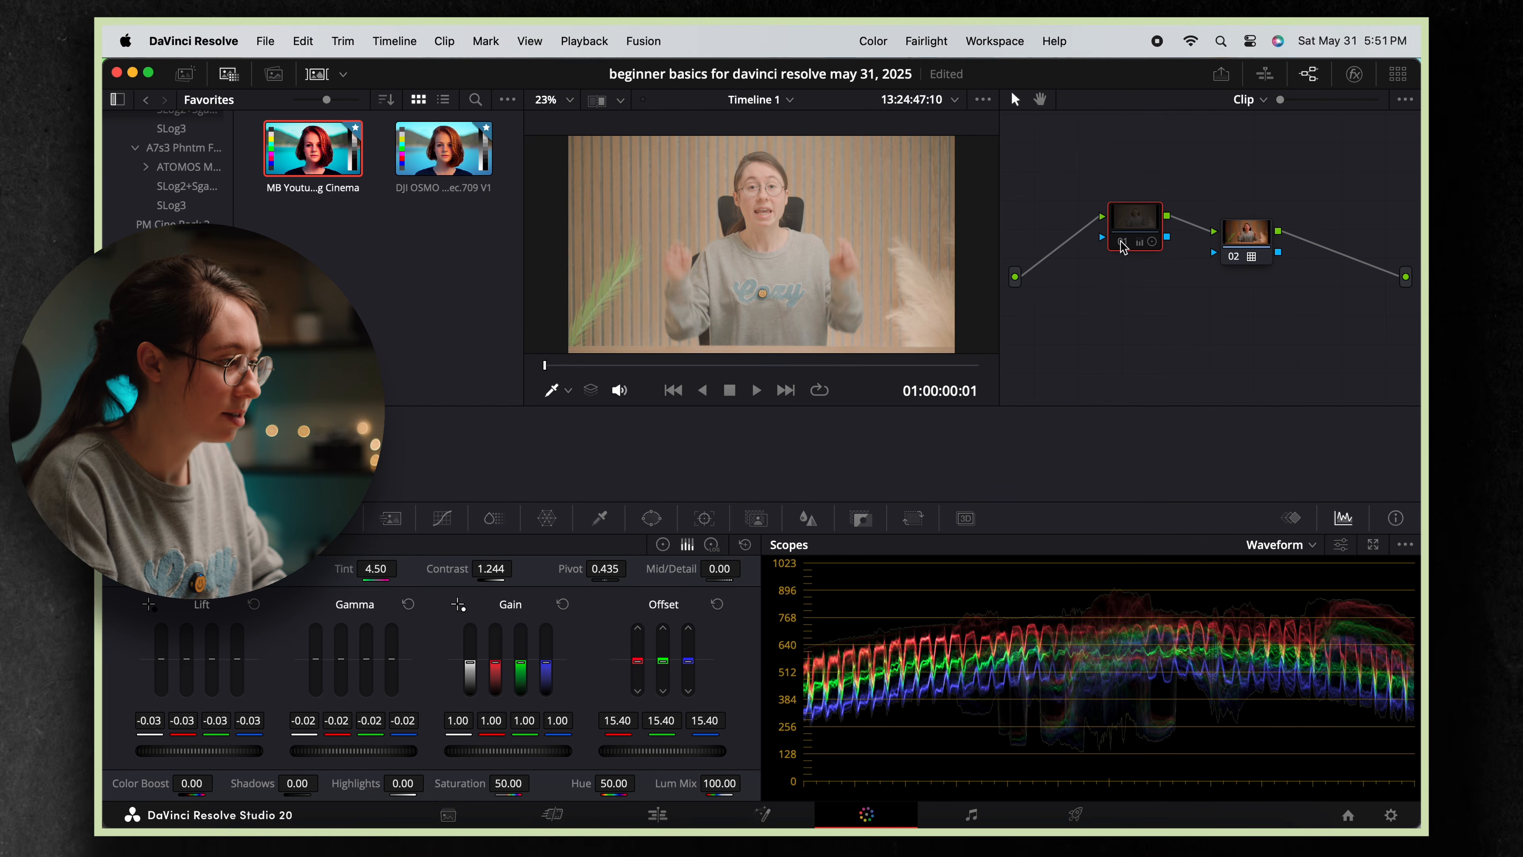
click(1122, 243)
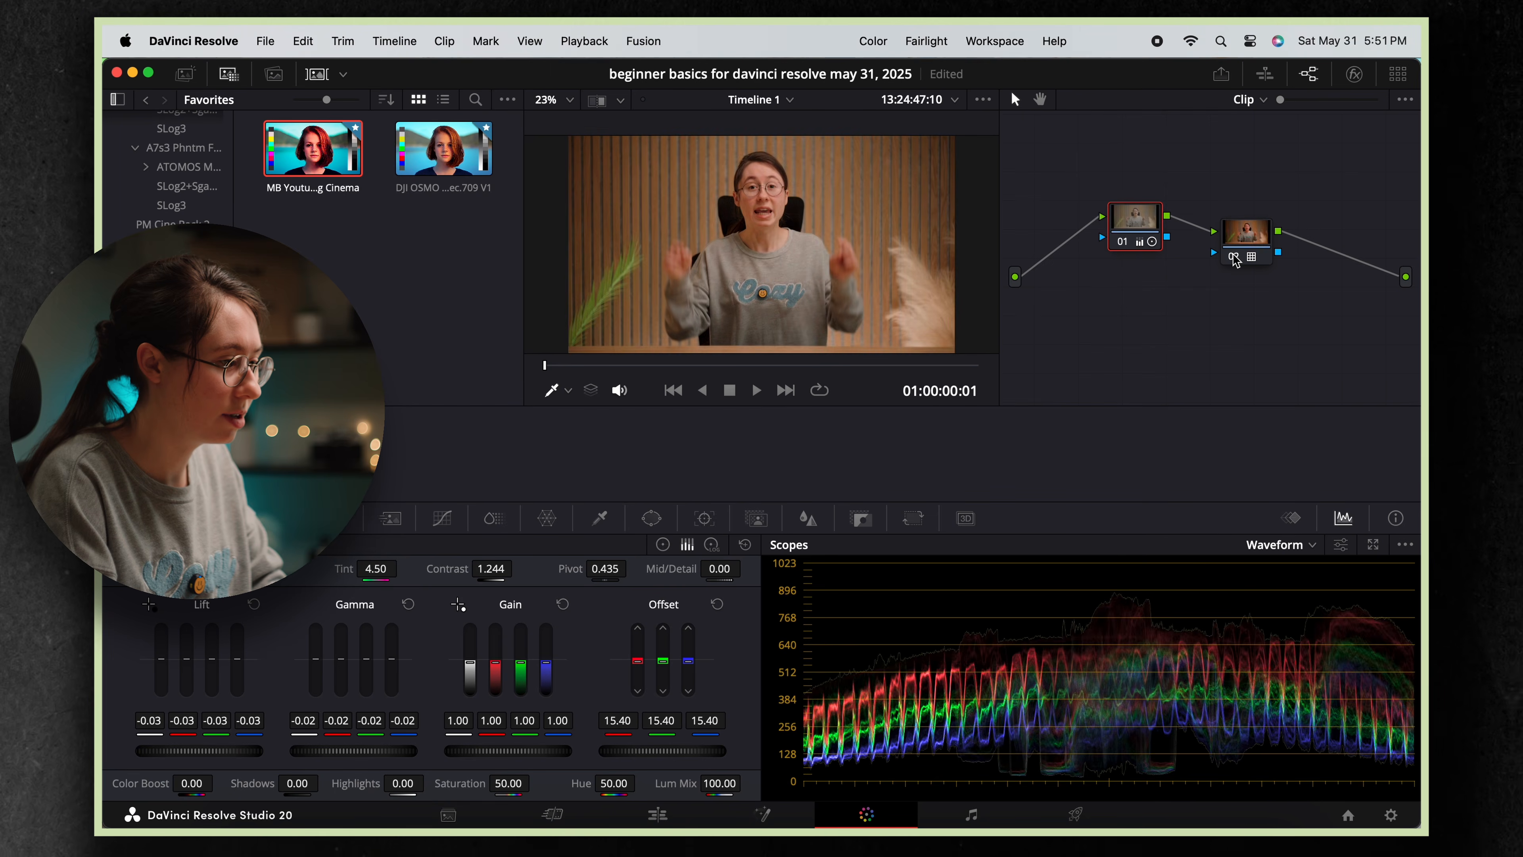
click(1235, 259)
click(1236, 259)
Return to the Edit page, show the clip's audio settings and play its opening to judge the original sound.
click(674, 816)
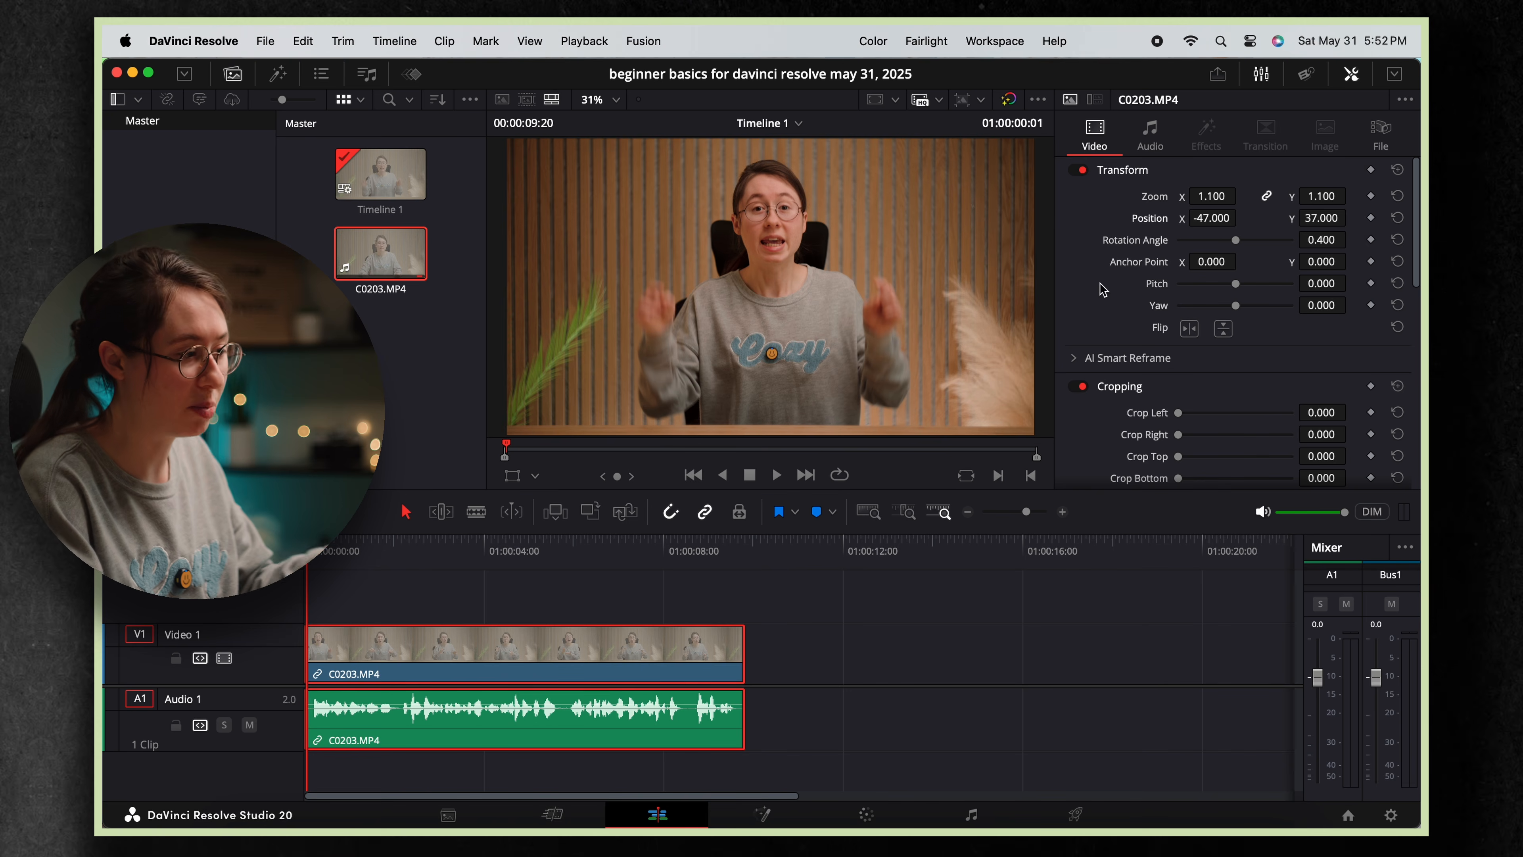
click(1150, 144)
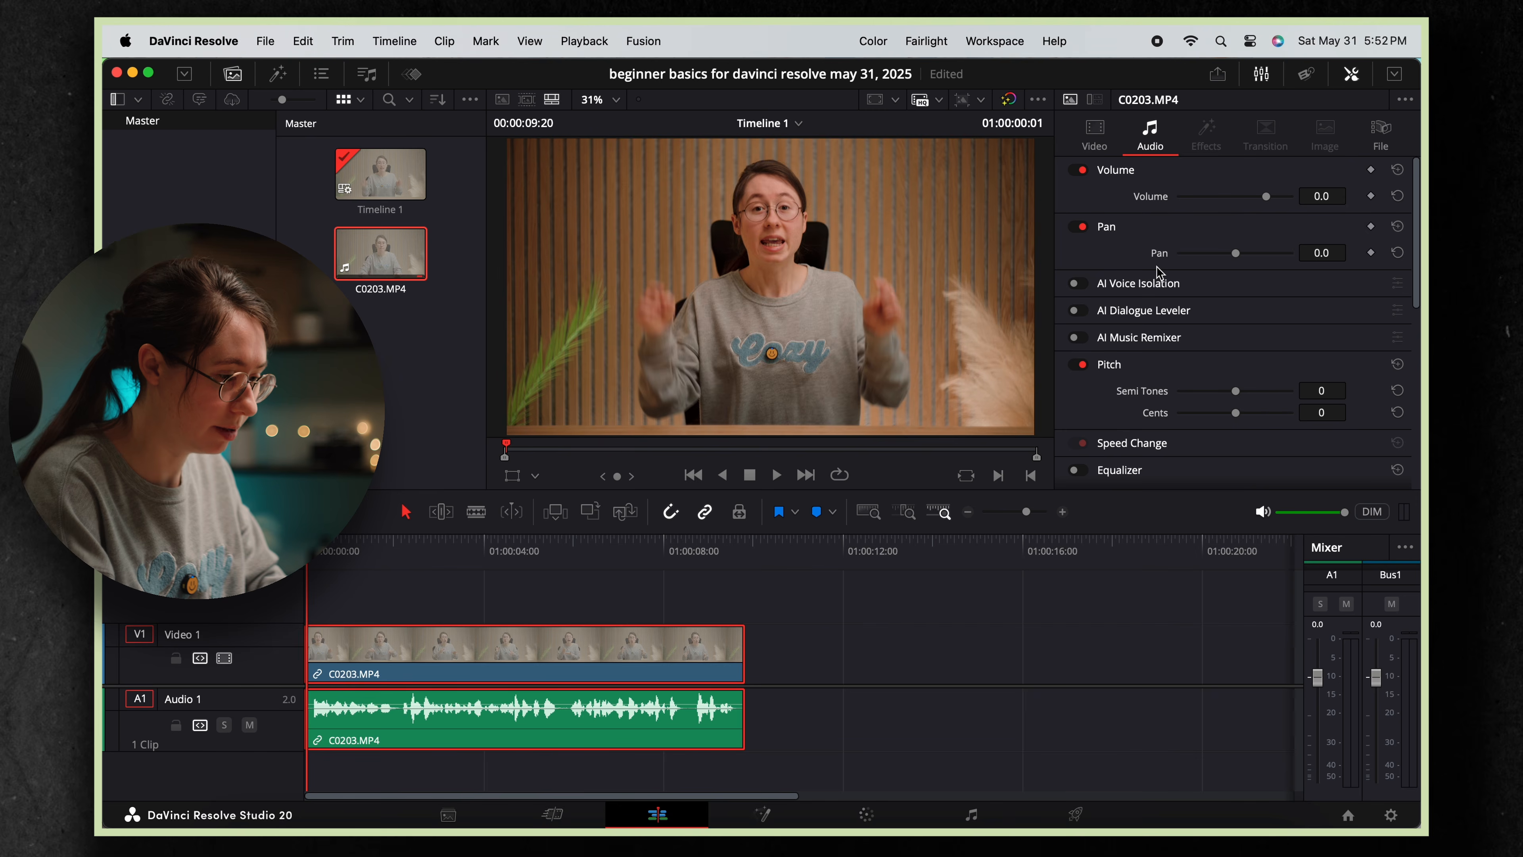
key(space)
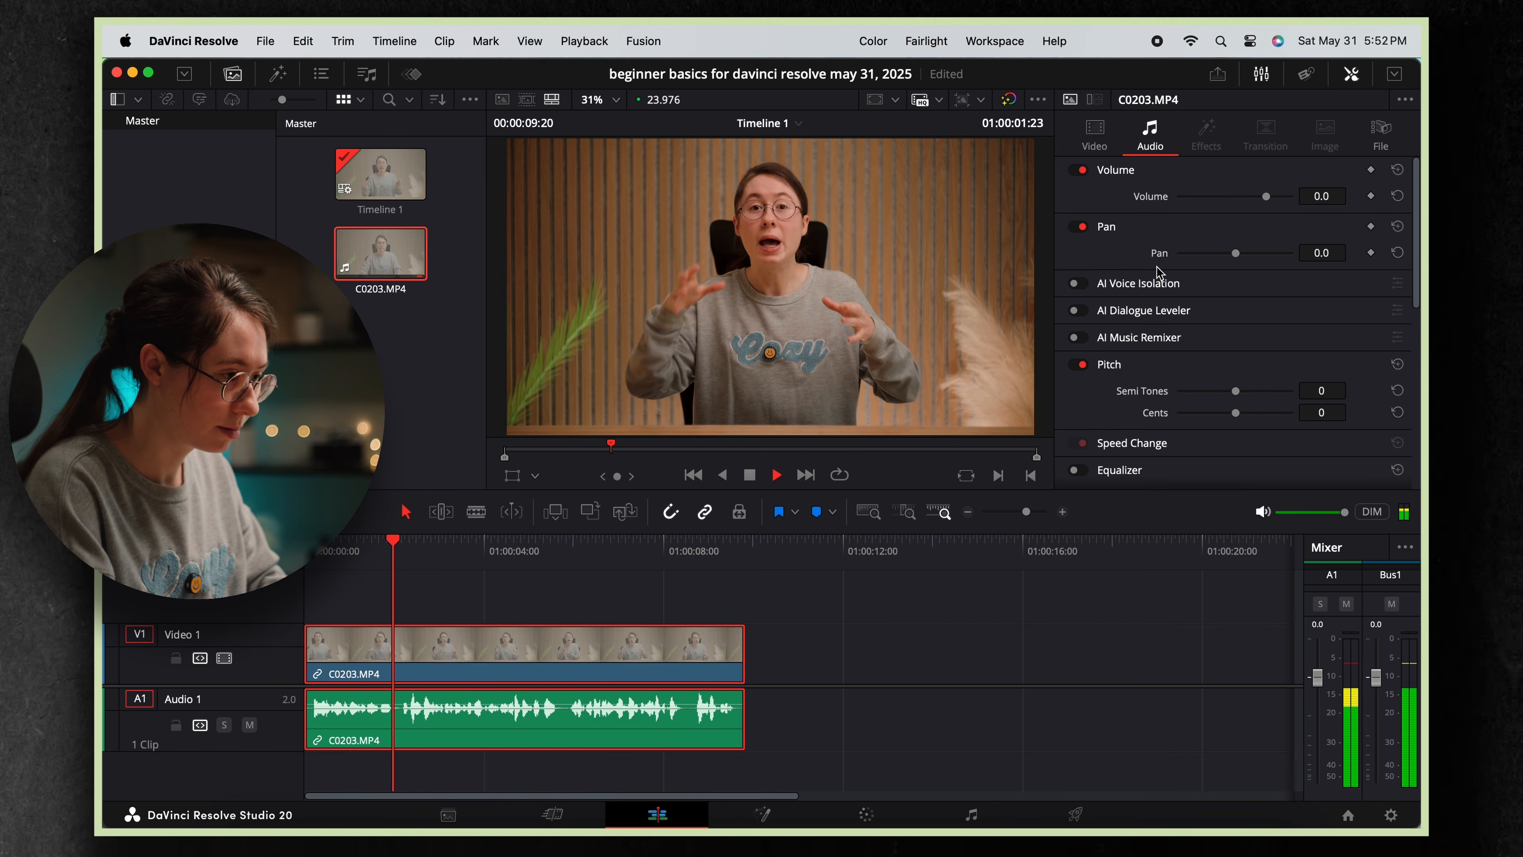
key(space)
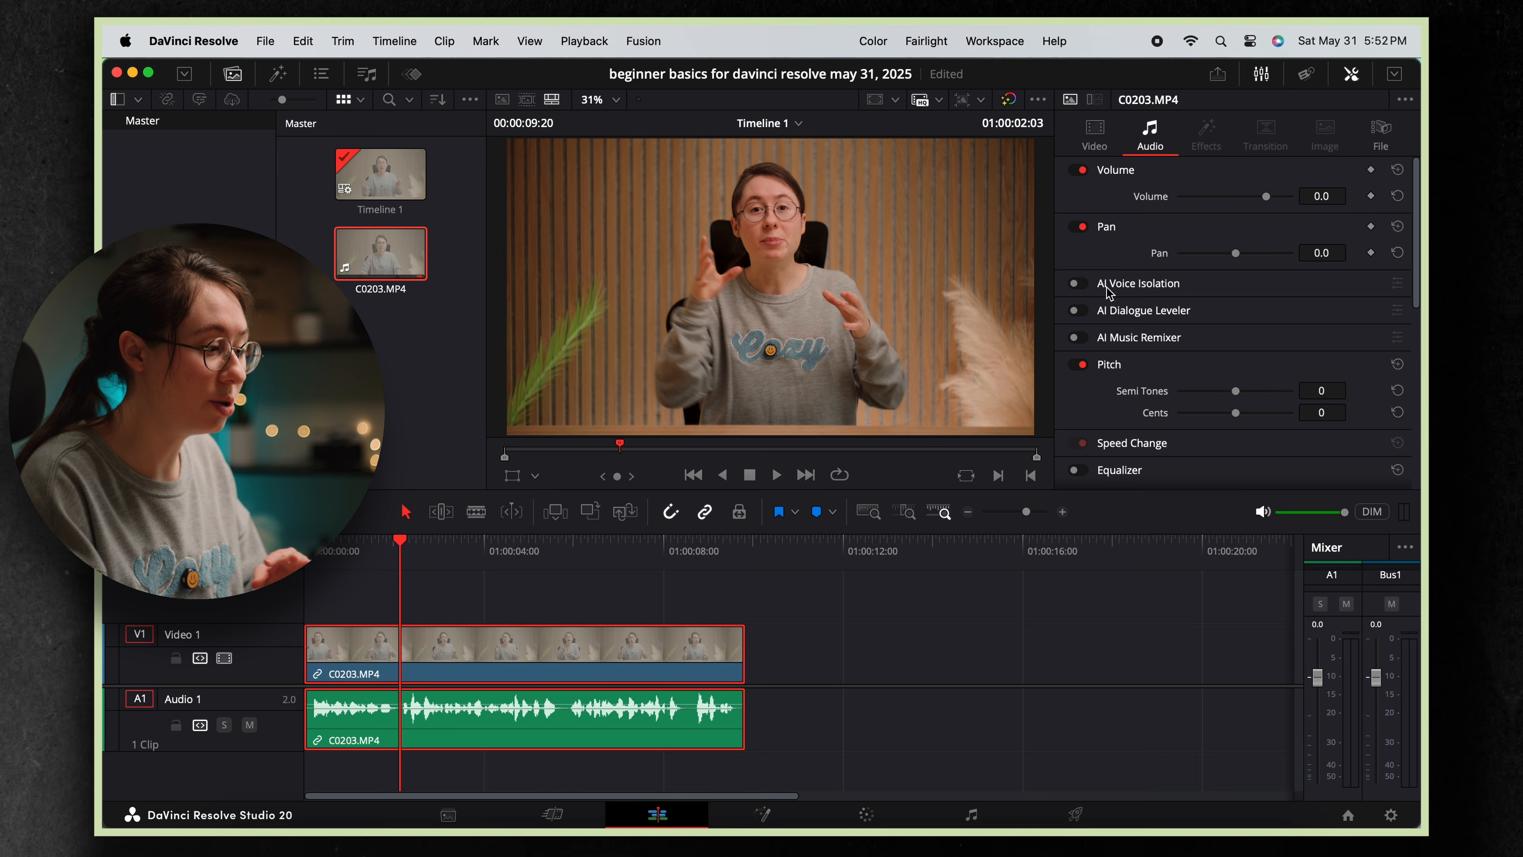
drag(360, 549, 304, 546)
key(space)
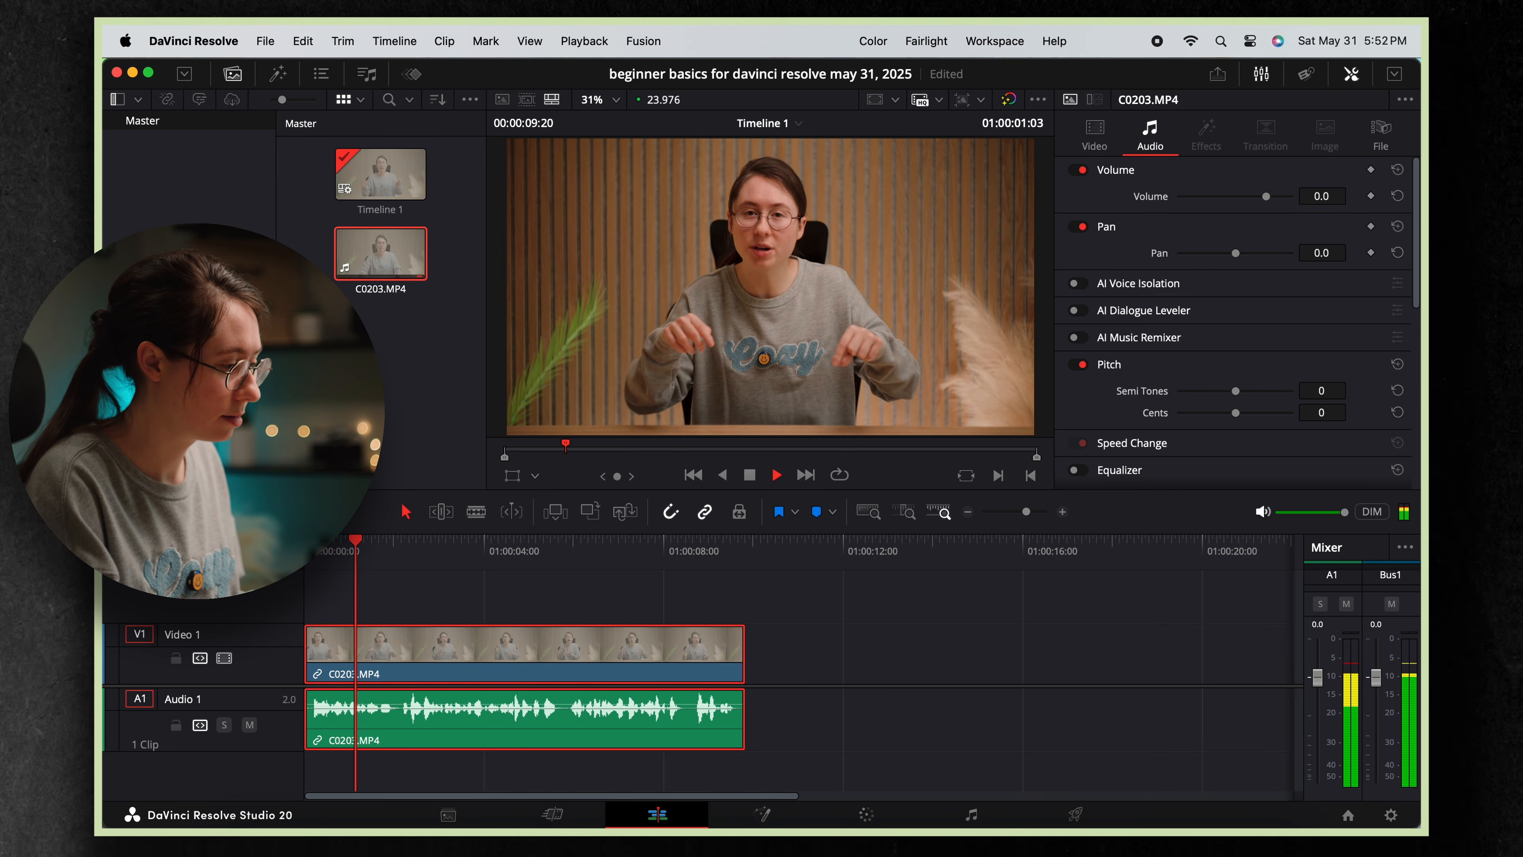
key(space)
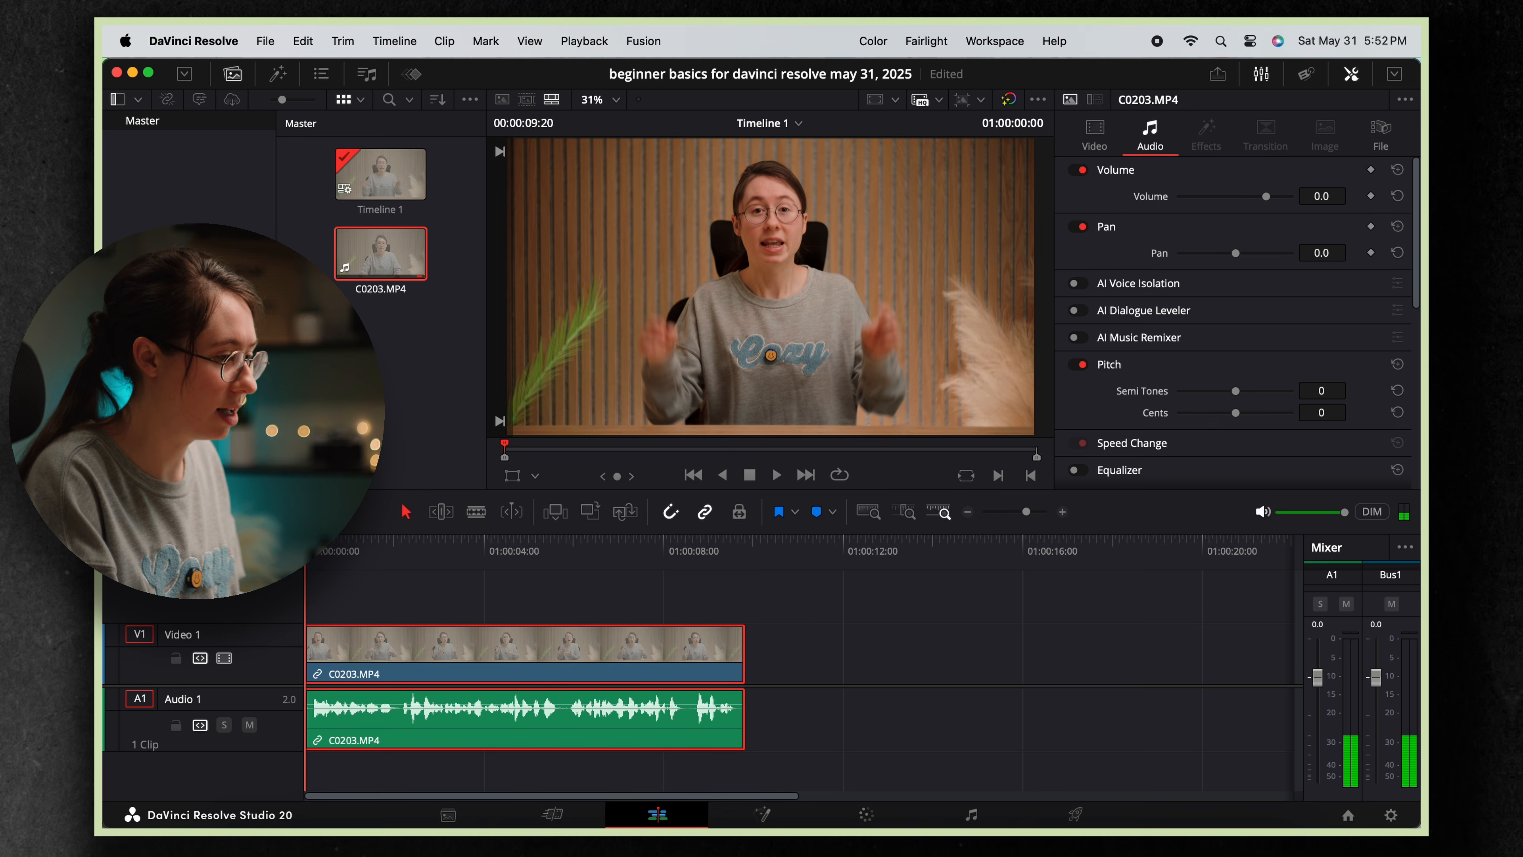
Enable AI Voice Isolation on the clip with an Amount of 75 and play the opening to check it.
key(Home)
click(1081, 282)
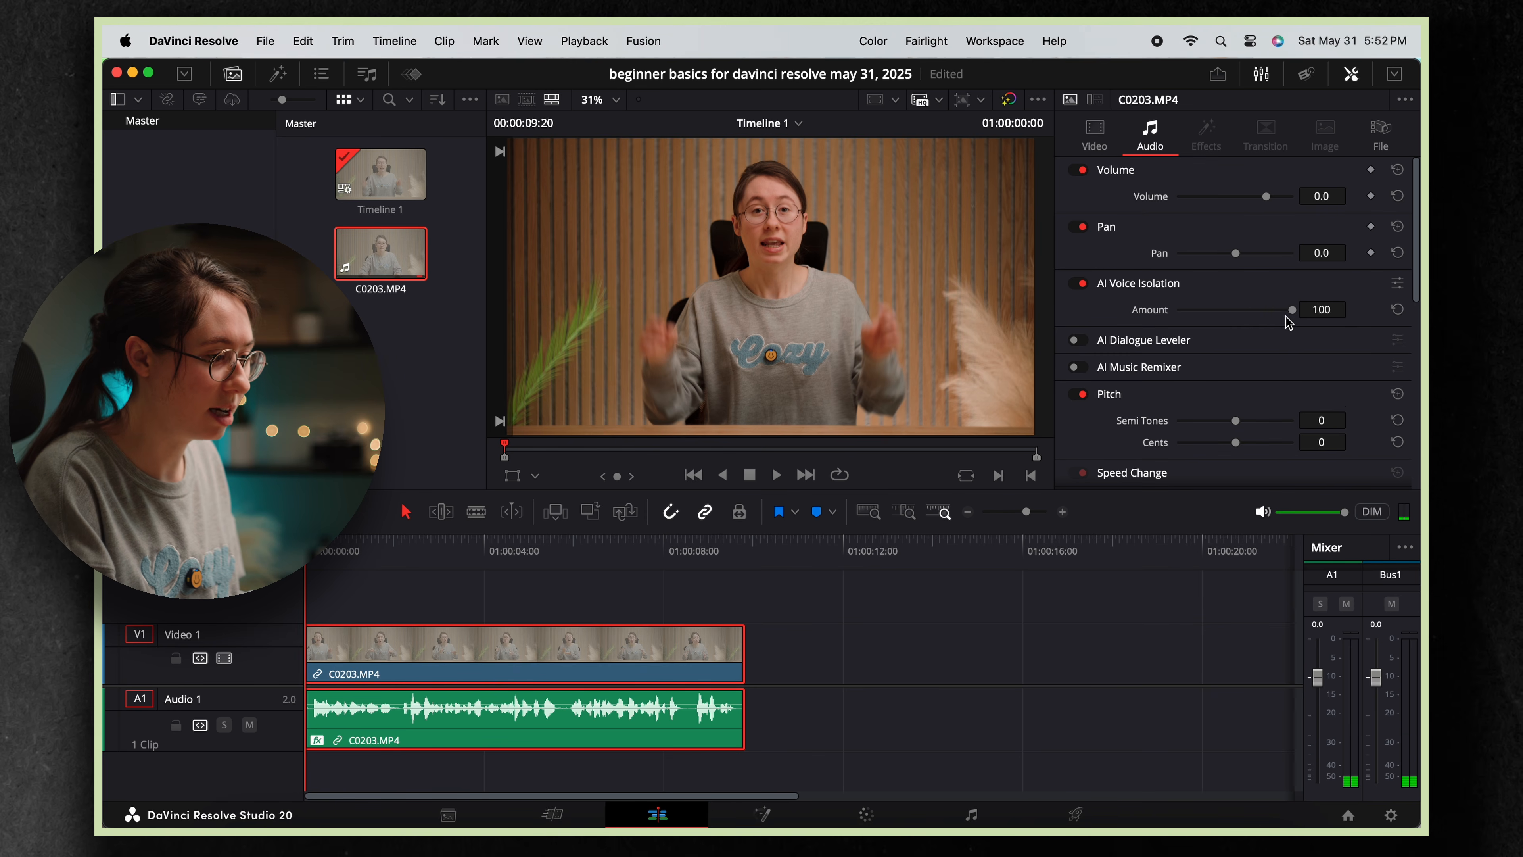
drag(1285, 310, 1263, 309)
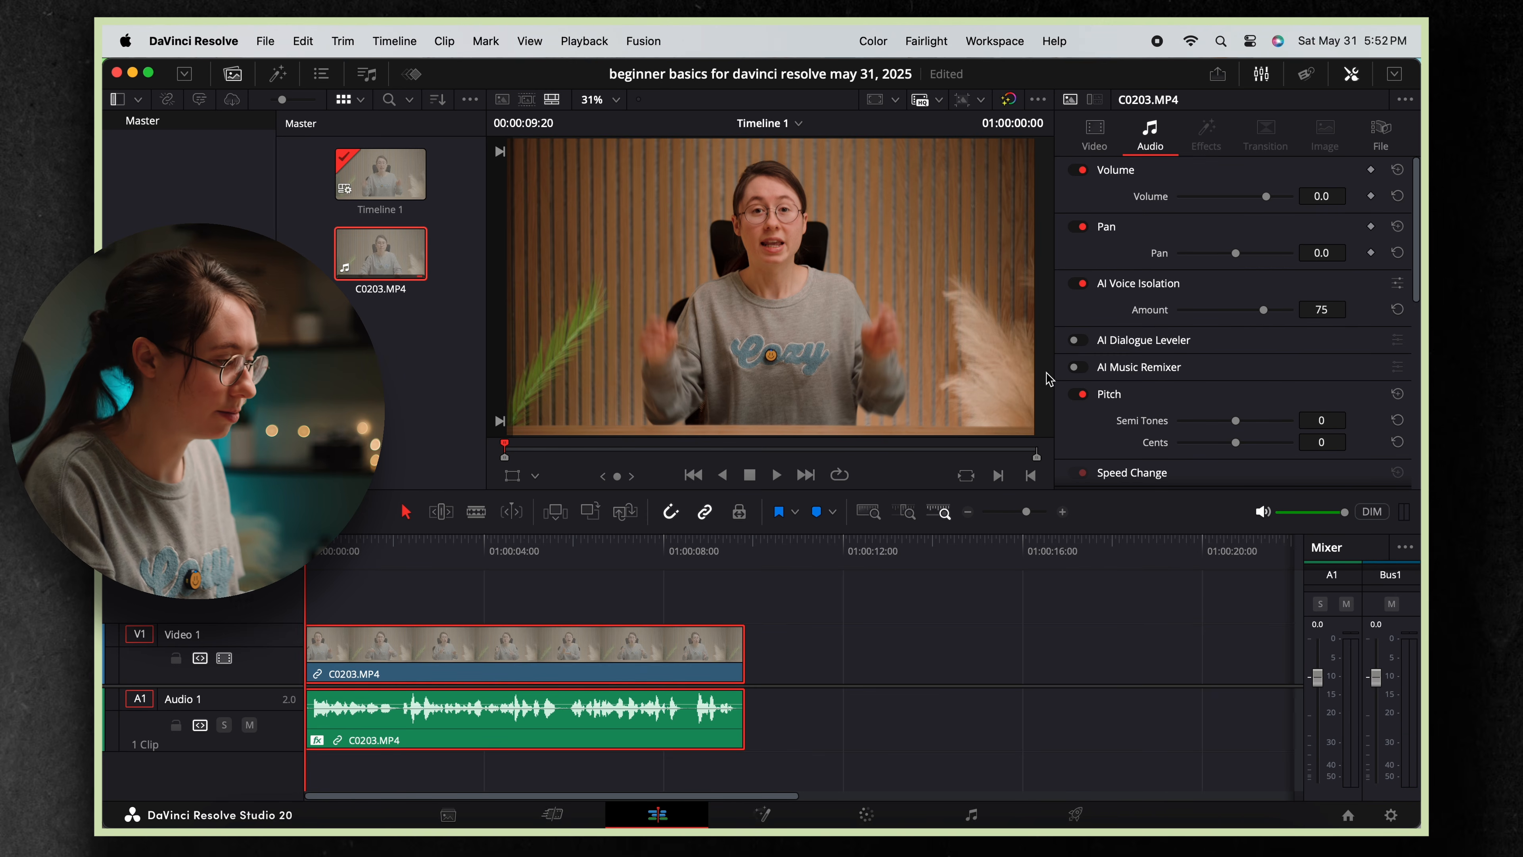
key(space)
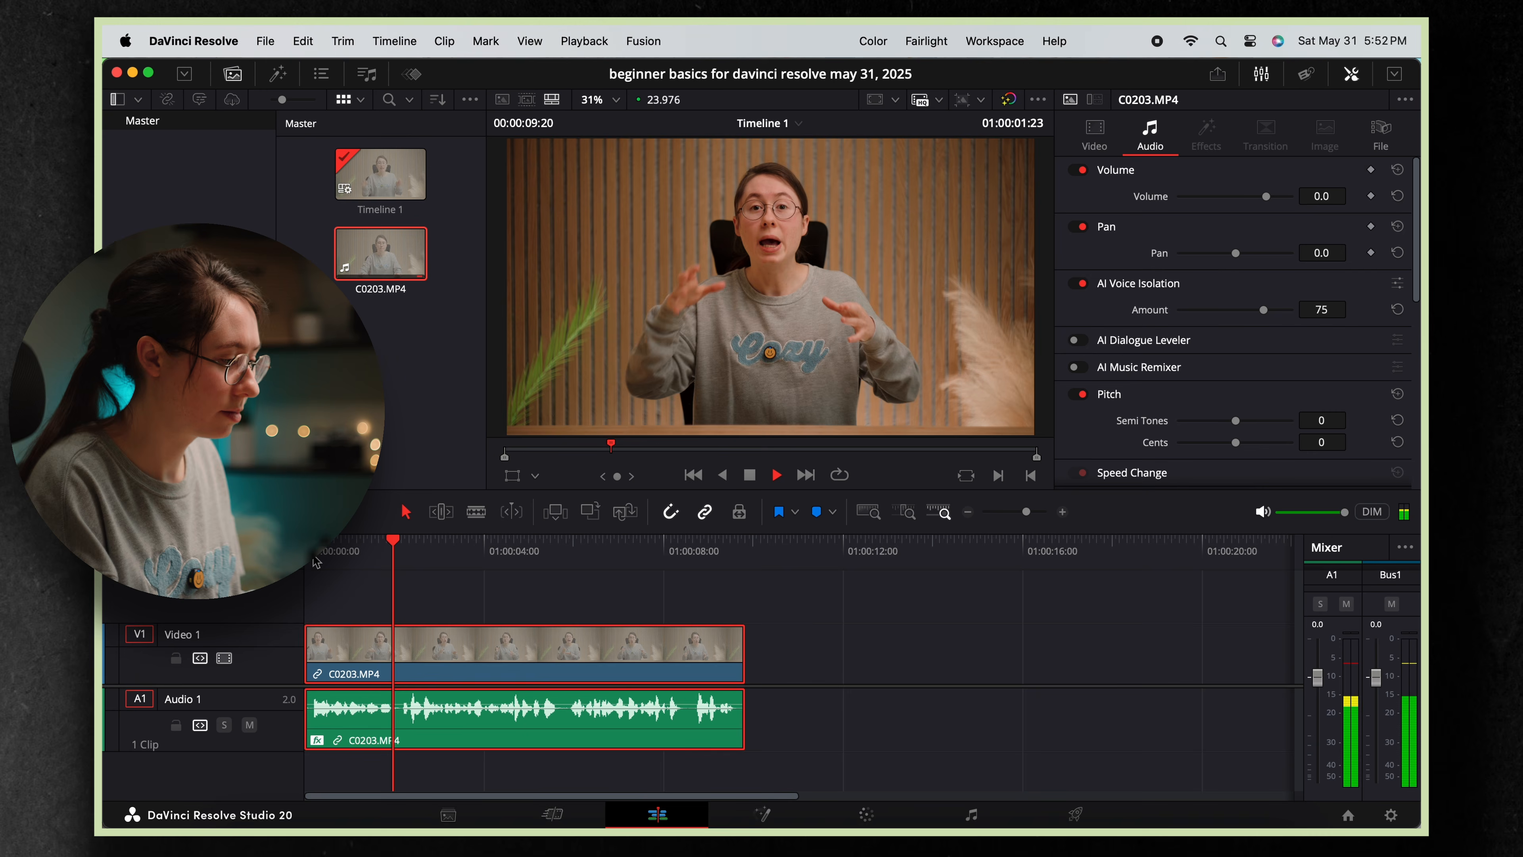
key(space)
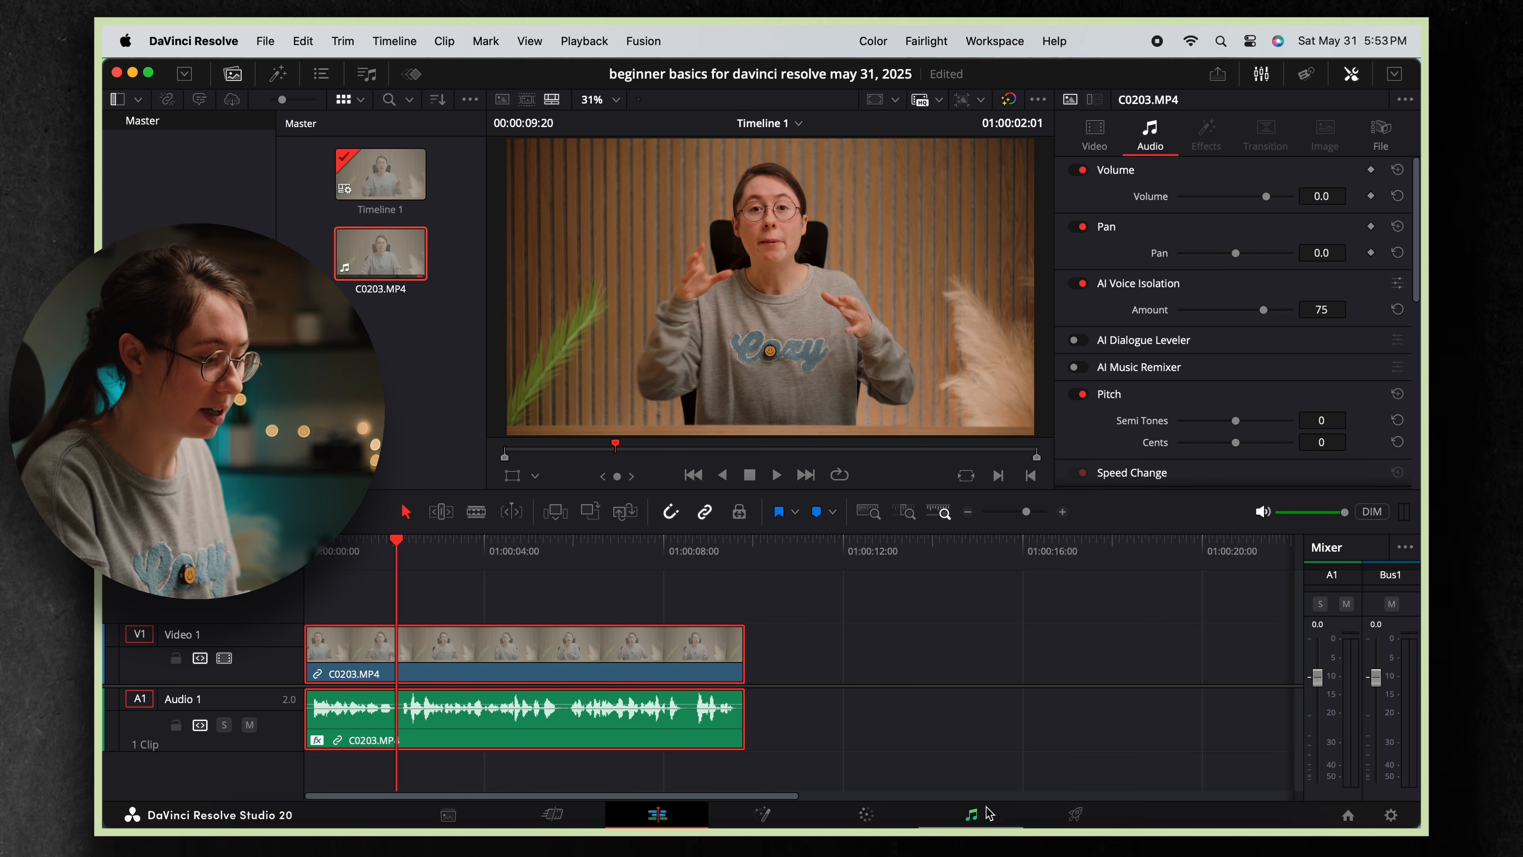
Open the equalizer of the Audio 1 track on the Fairlight page.
click(971, 814)
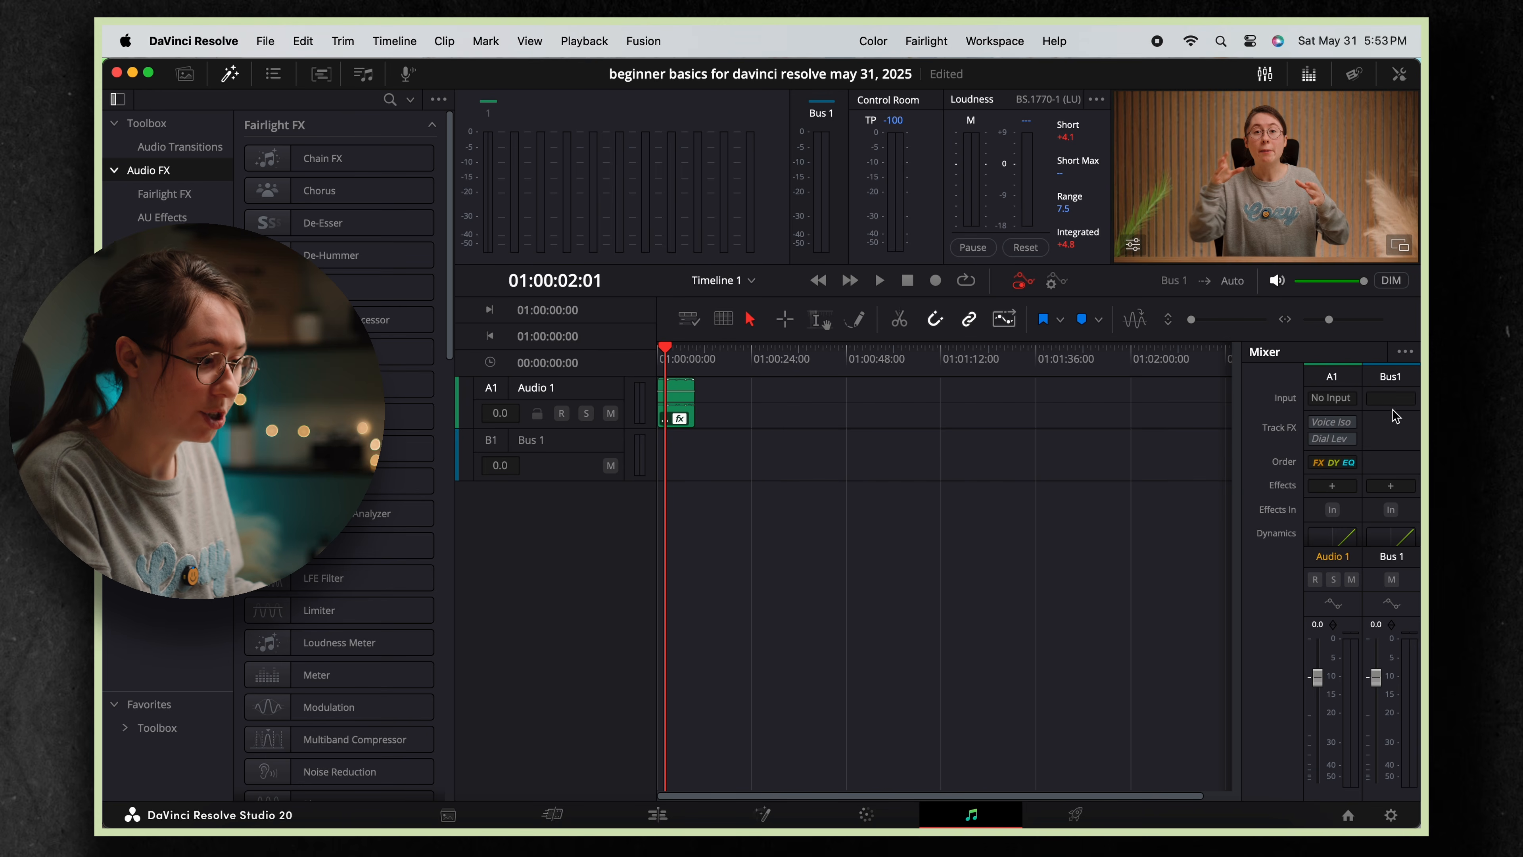
scroll(1329, 474, down, 5)
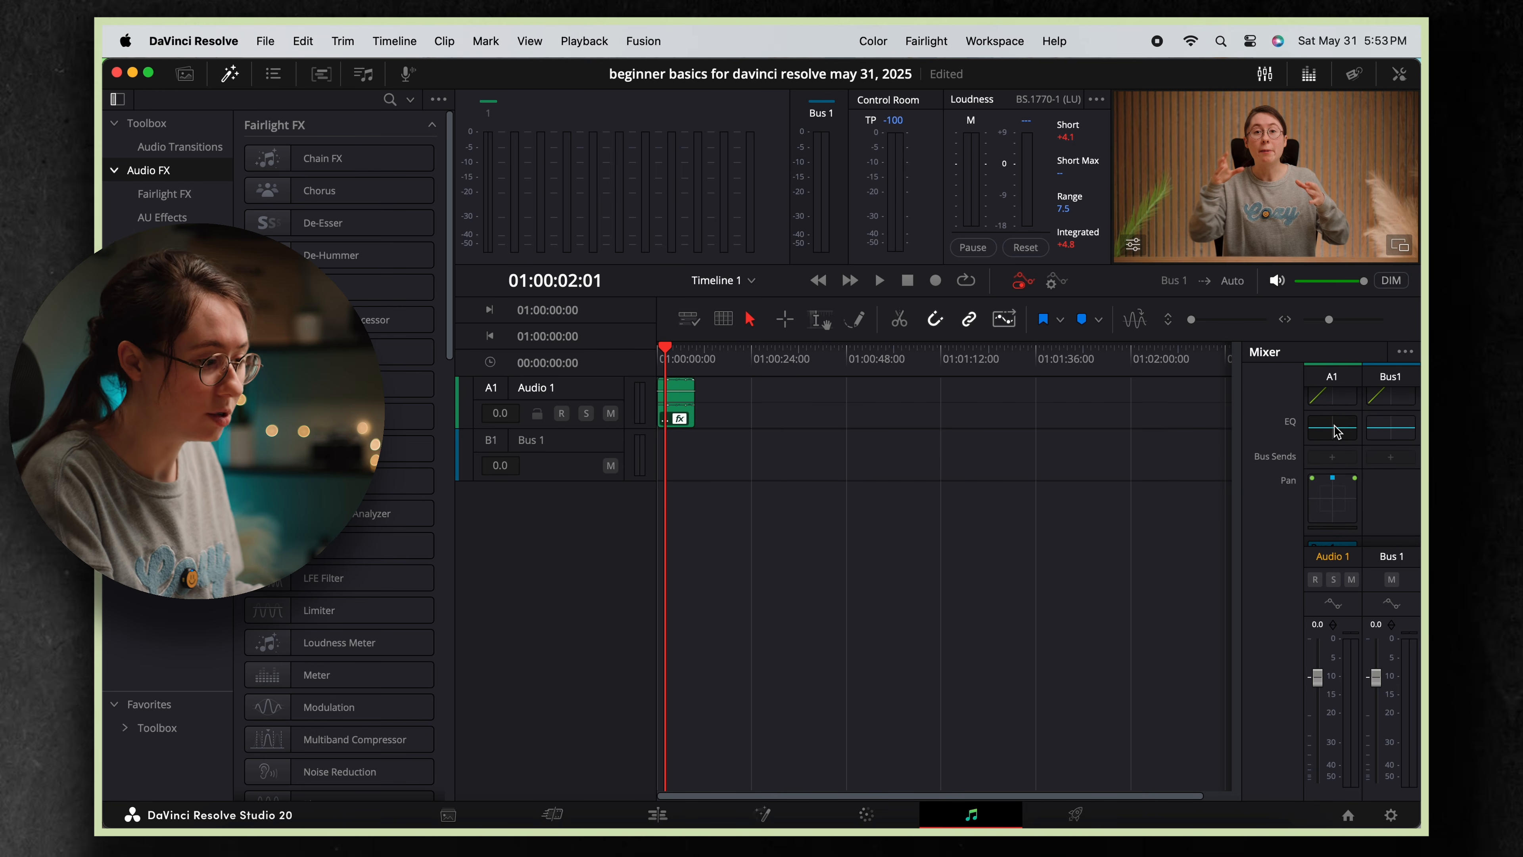
double_click(1336, 431)
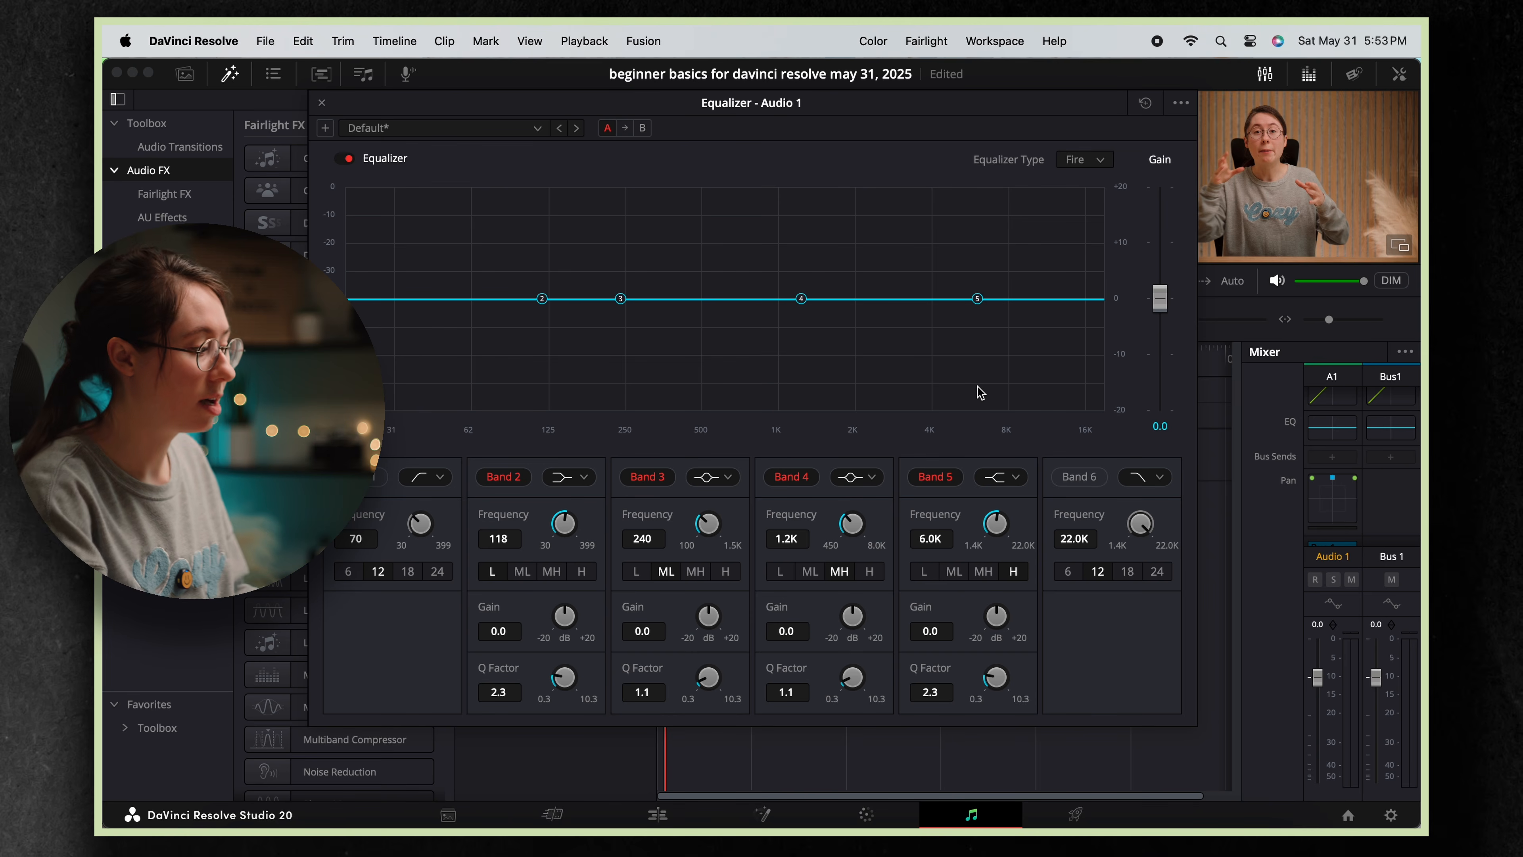
Enable equalizer Bands 1 and 6 at 104 Hz and 12.4 kHz, and set the Q Factor of Bands 3 and 4 to 9.1.
click(362, 476)
click(1079, 476)
drag(1109, 303, 1063, 534)
drag(418, 522, 468, 524)
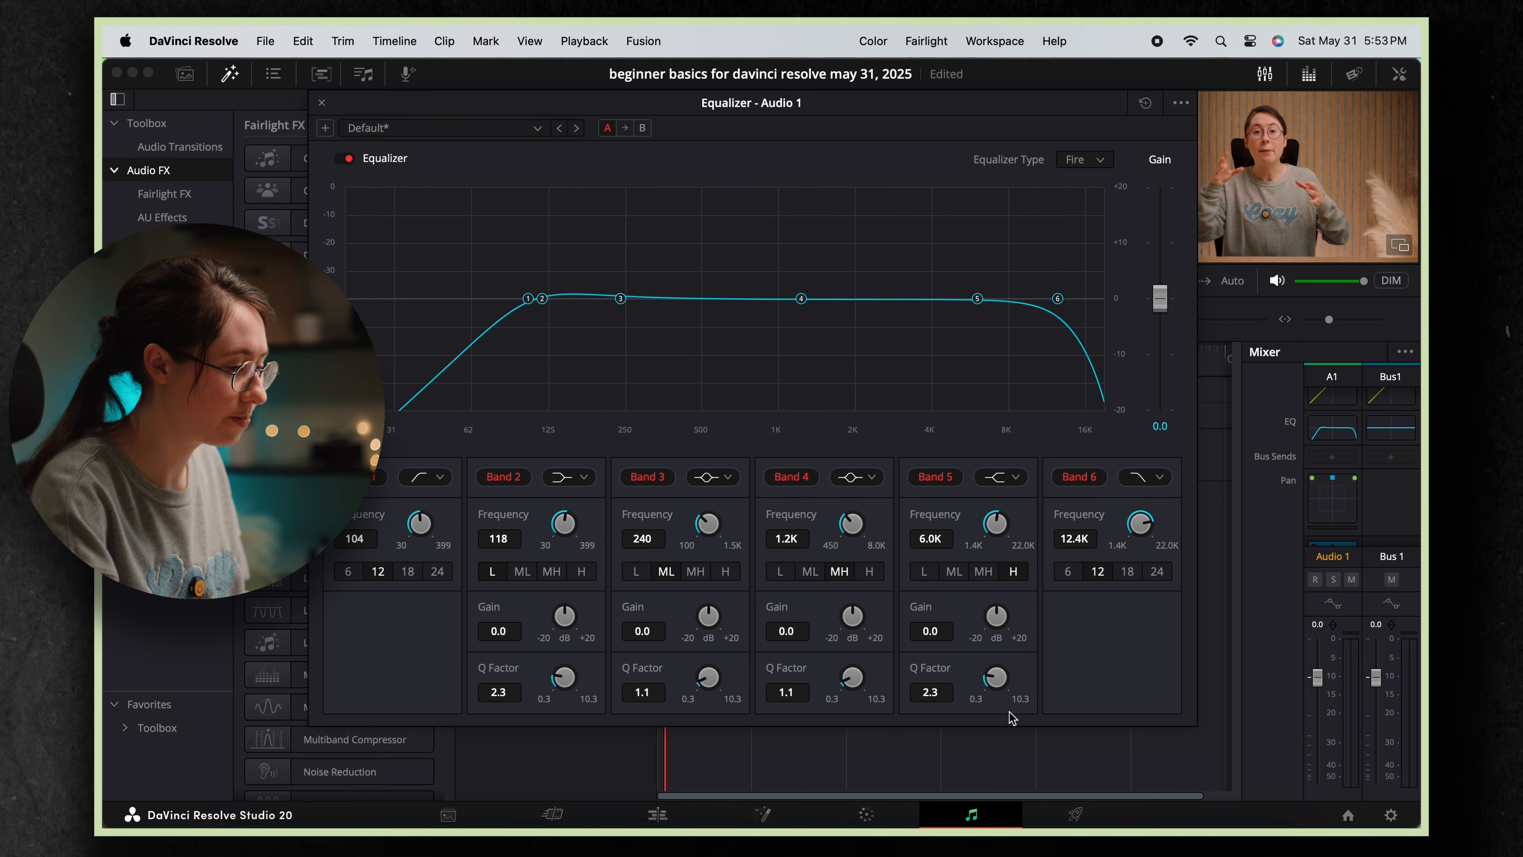
drag(855, 678, 817, 672)
drag(707, 668, 991, 684)
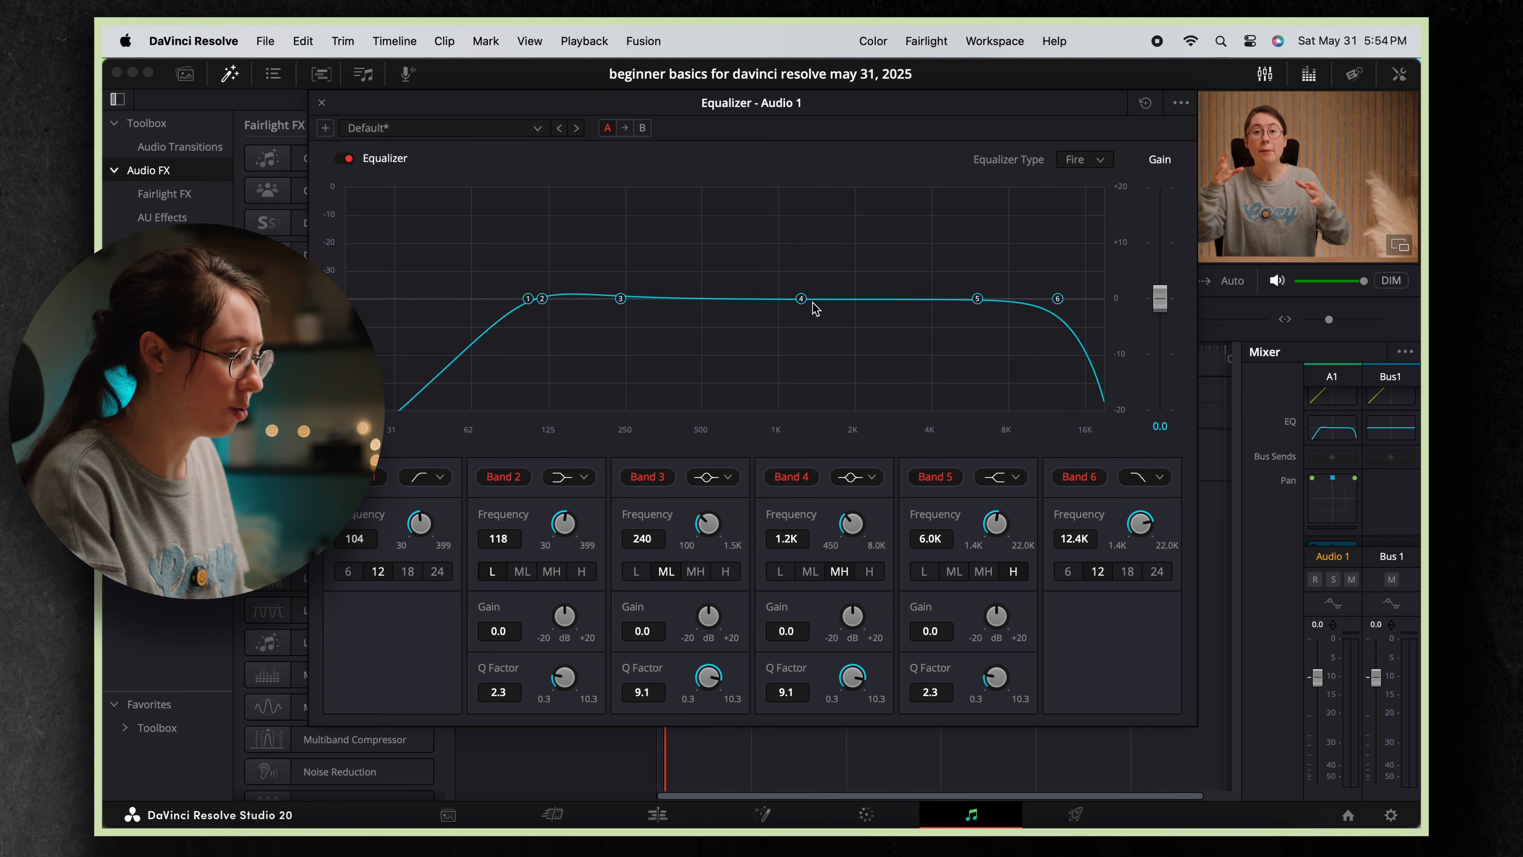
Play the clip from its start, sweep a boosted Band 4 for harsh frequencies, and cut it at 2.1 kHz to -9.9 dB.
drag(833, 111, 1264, 138)
click(667, 351)
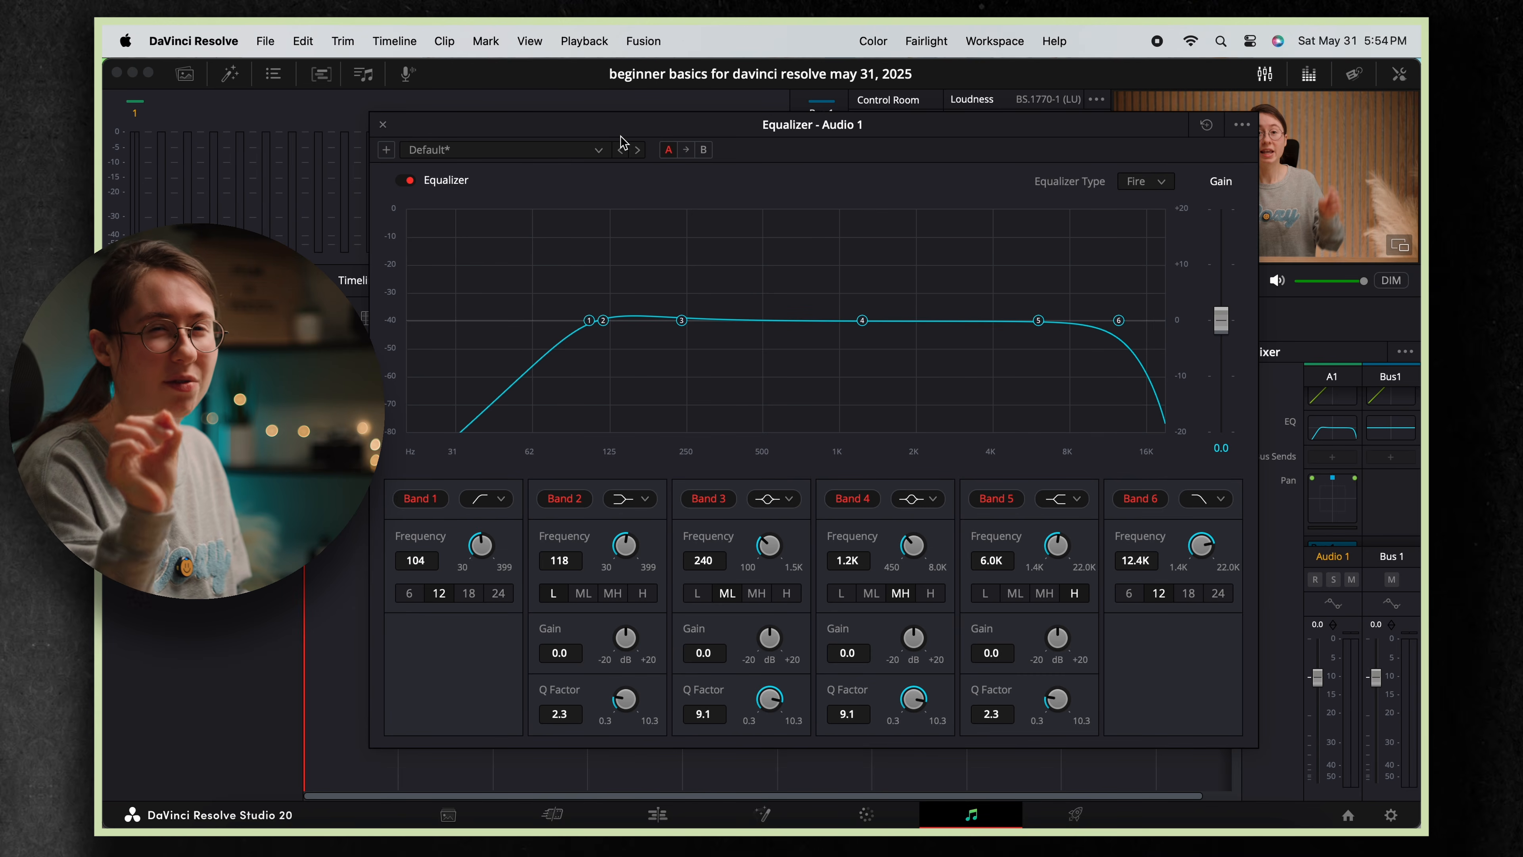
key(space)
click(850, 321)
drag(849, 321, 973, 226)
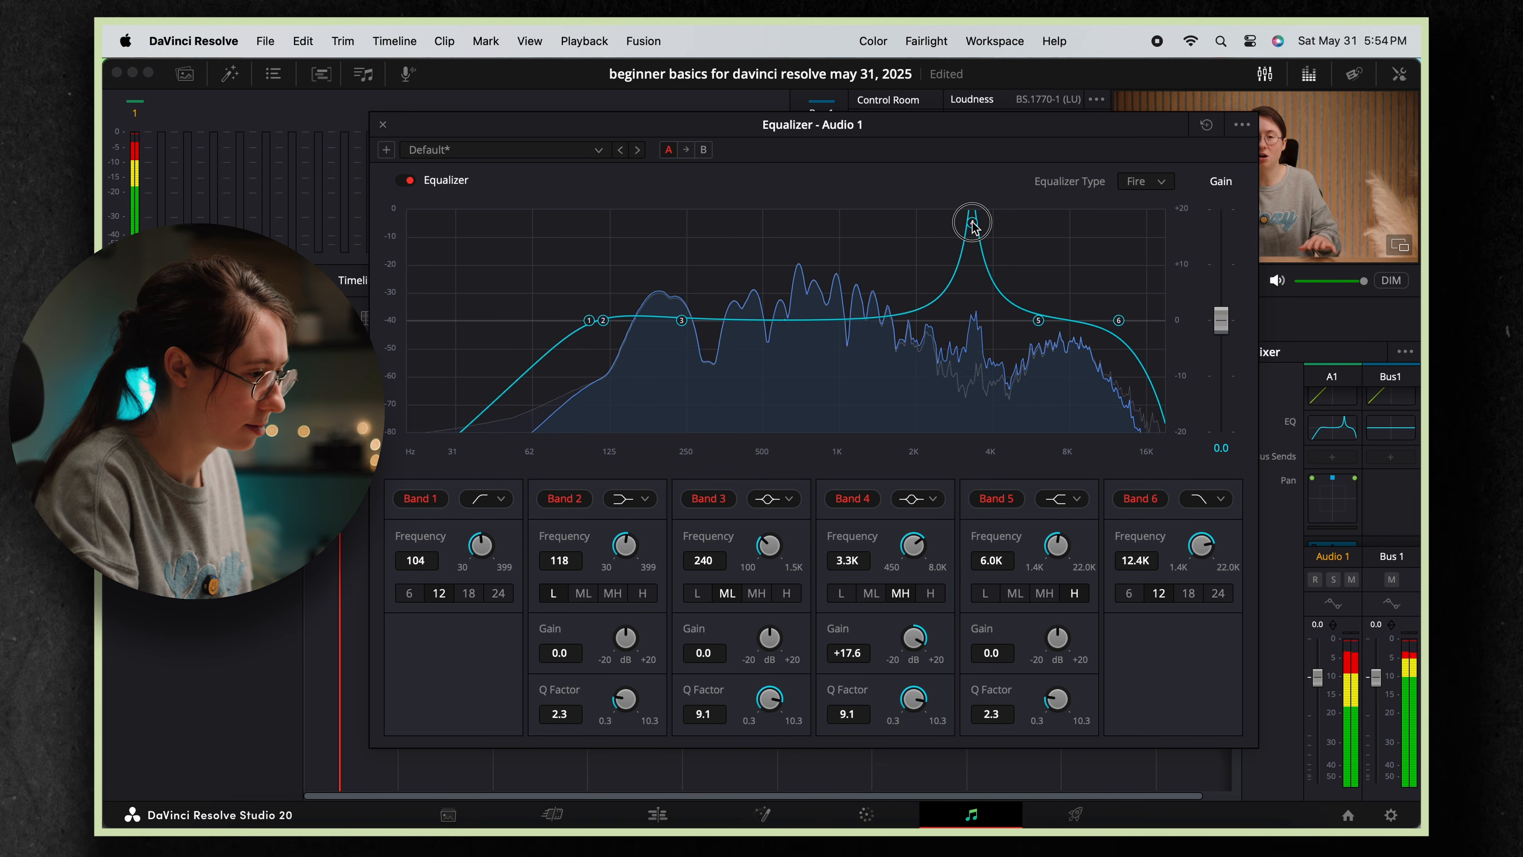
drag(953, 228, 924, 241)
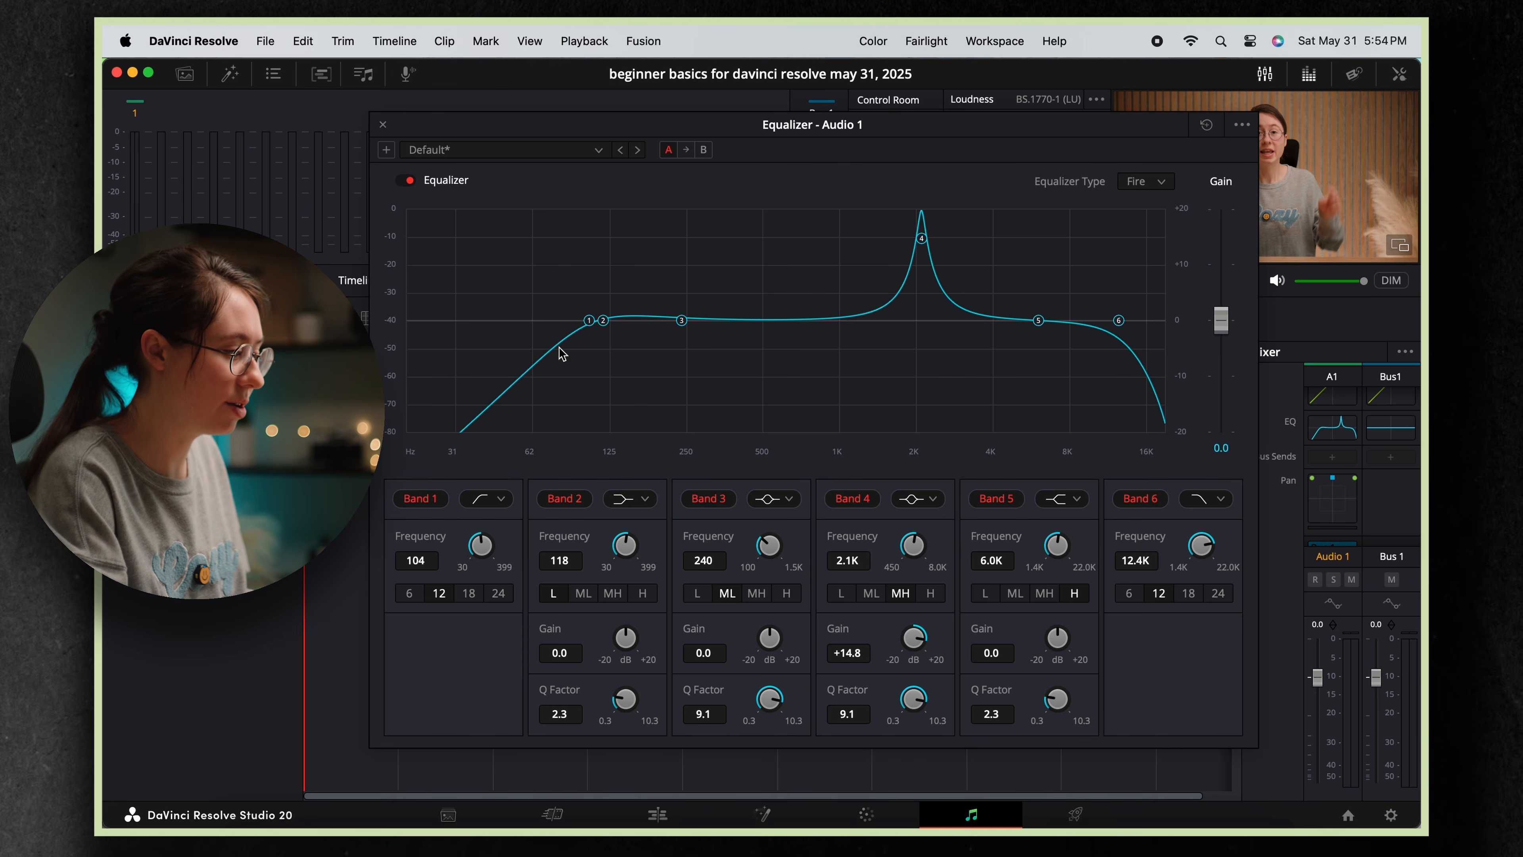
drag(922, 239, 923, 358)
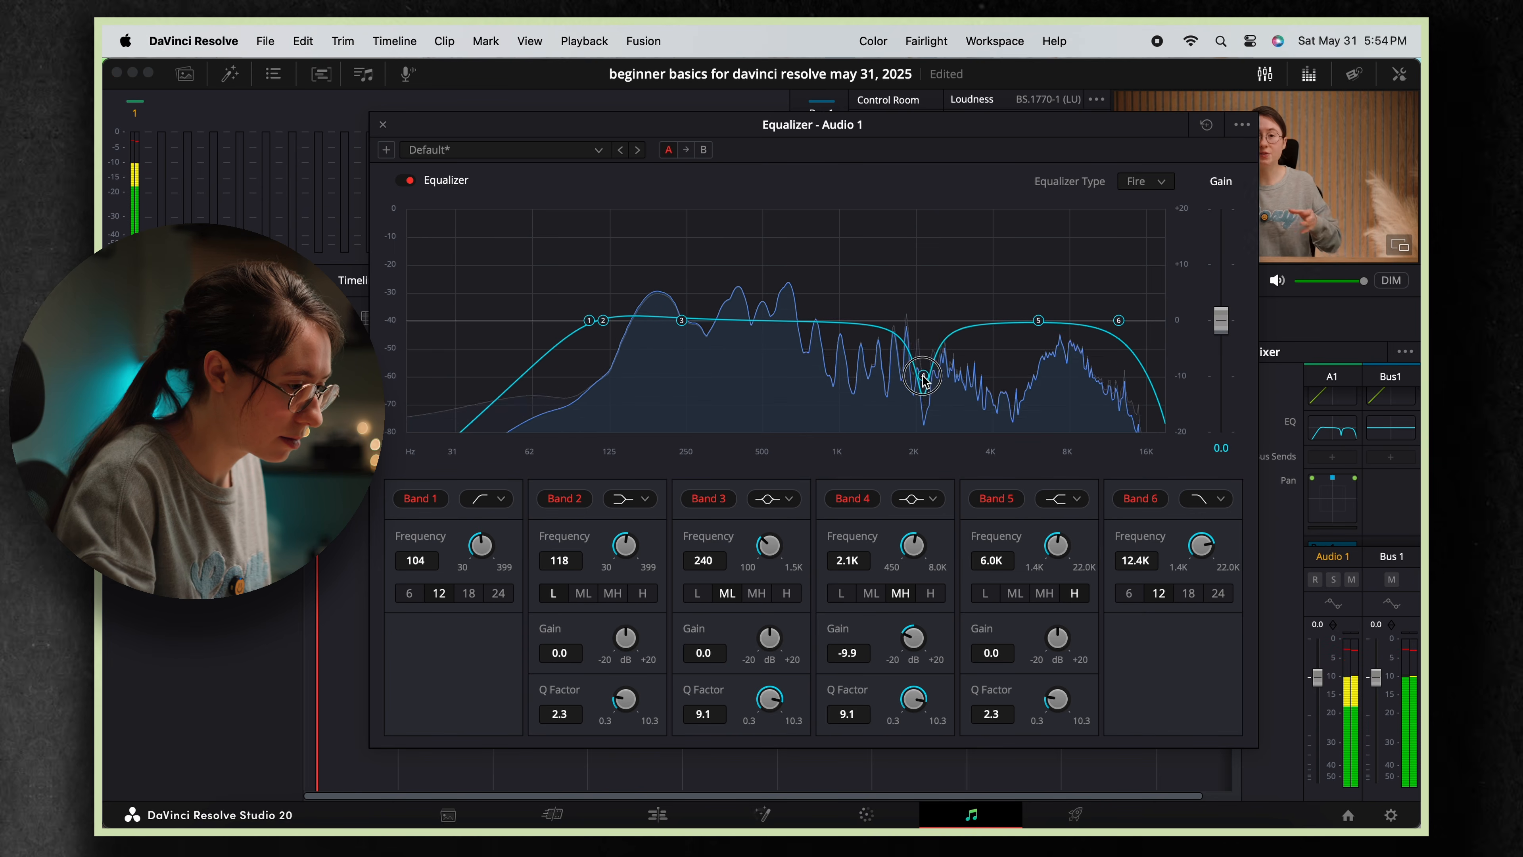
Cut Band 3 at 638 Hz to -10.9 dB and lower Band 6's frequency to 9.2 kHz during playback.
click(306, 359)
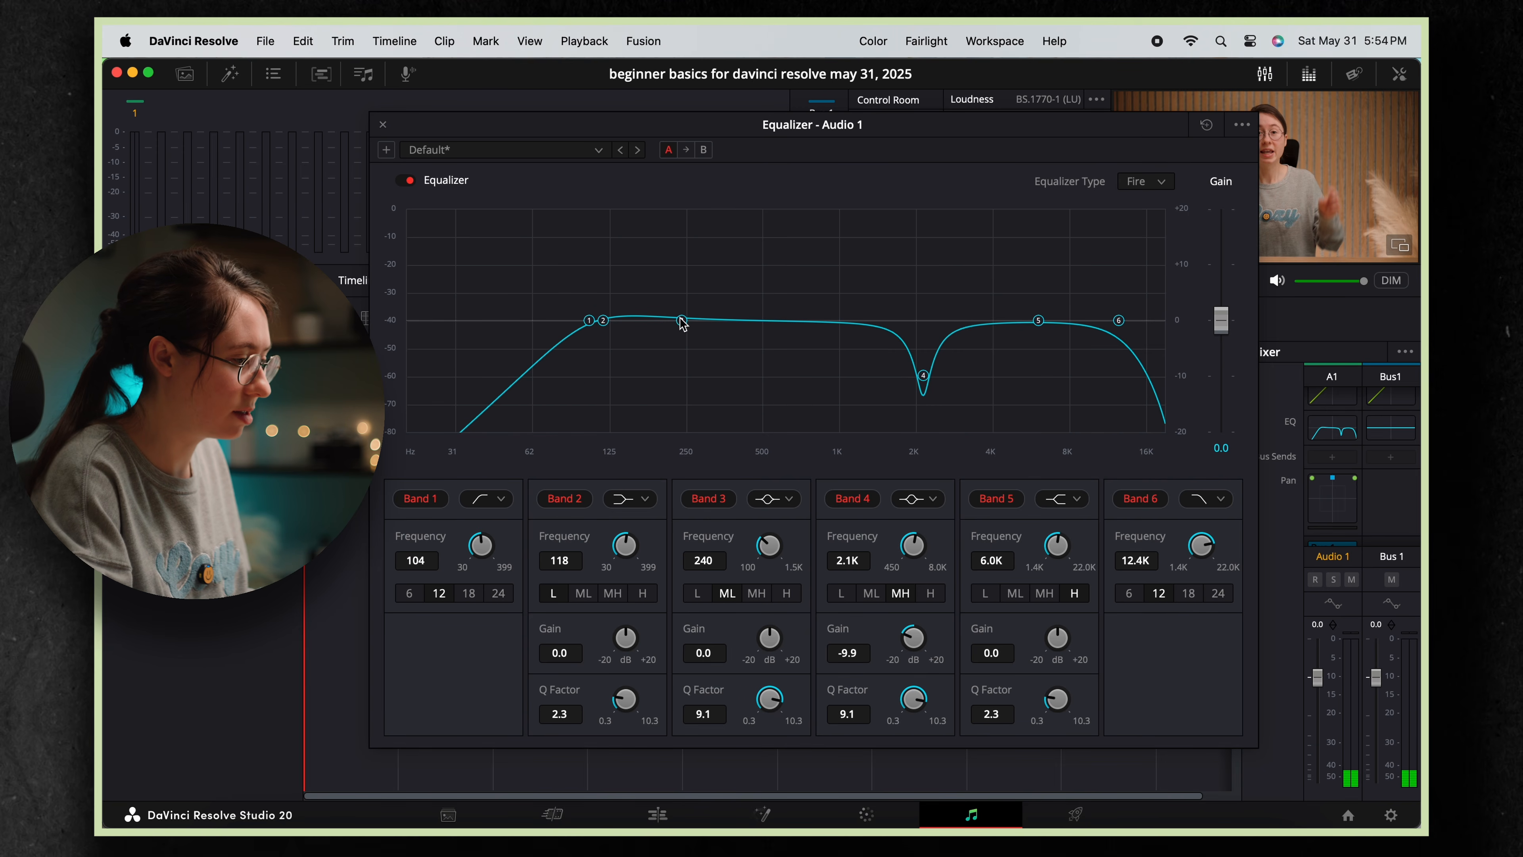
key(space)
drag(682, 321, 786, 322)
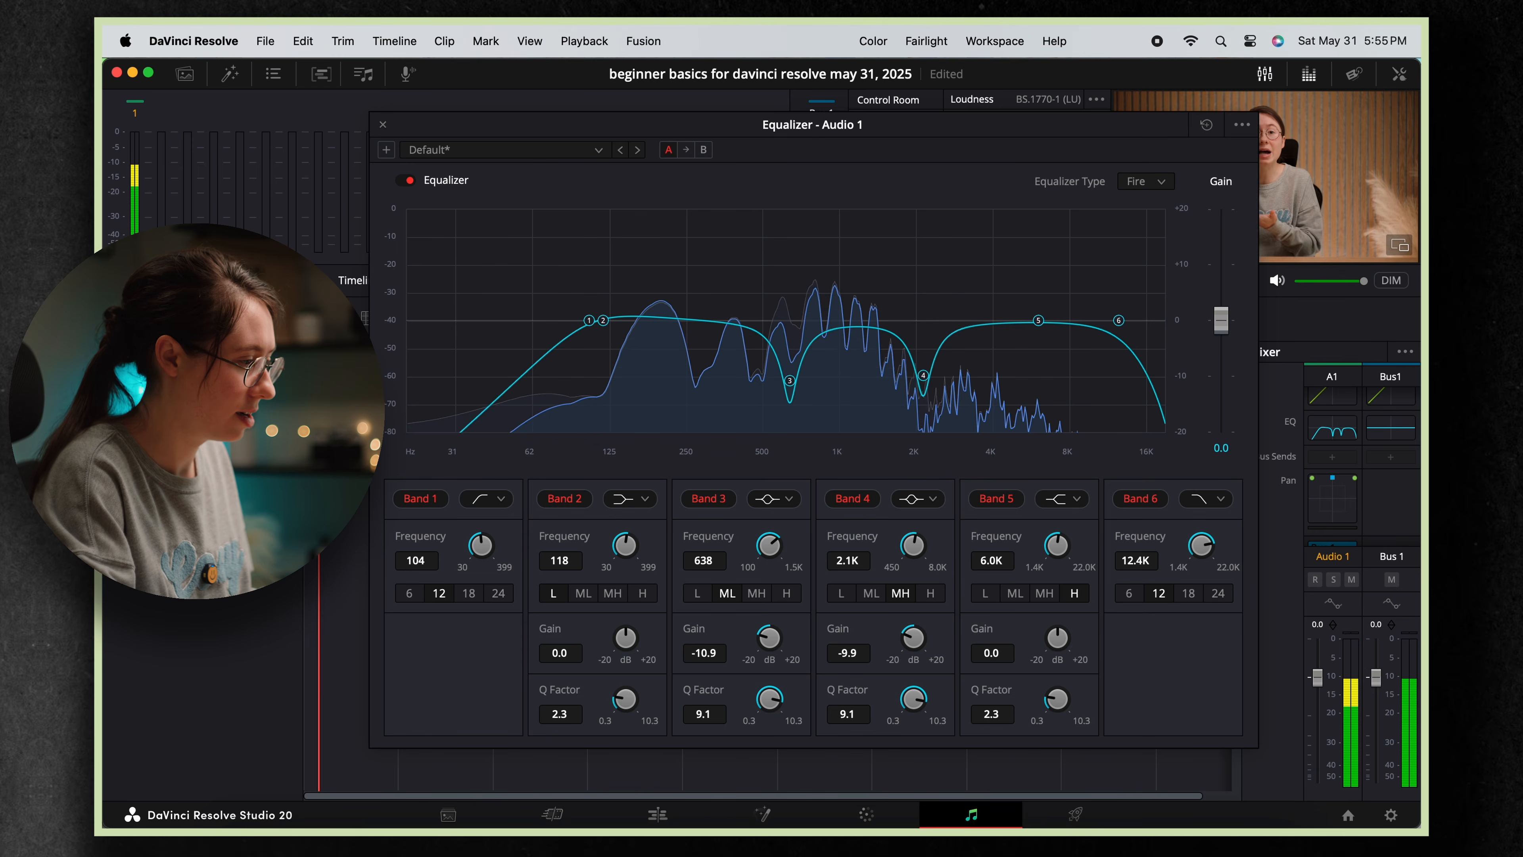
drag(1117, 323, 1087, 327)
Play the opening and compare the sound with the equalizer switched off and back on.
key(space)
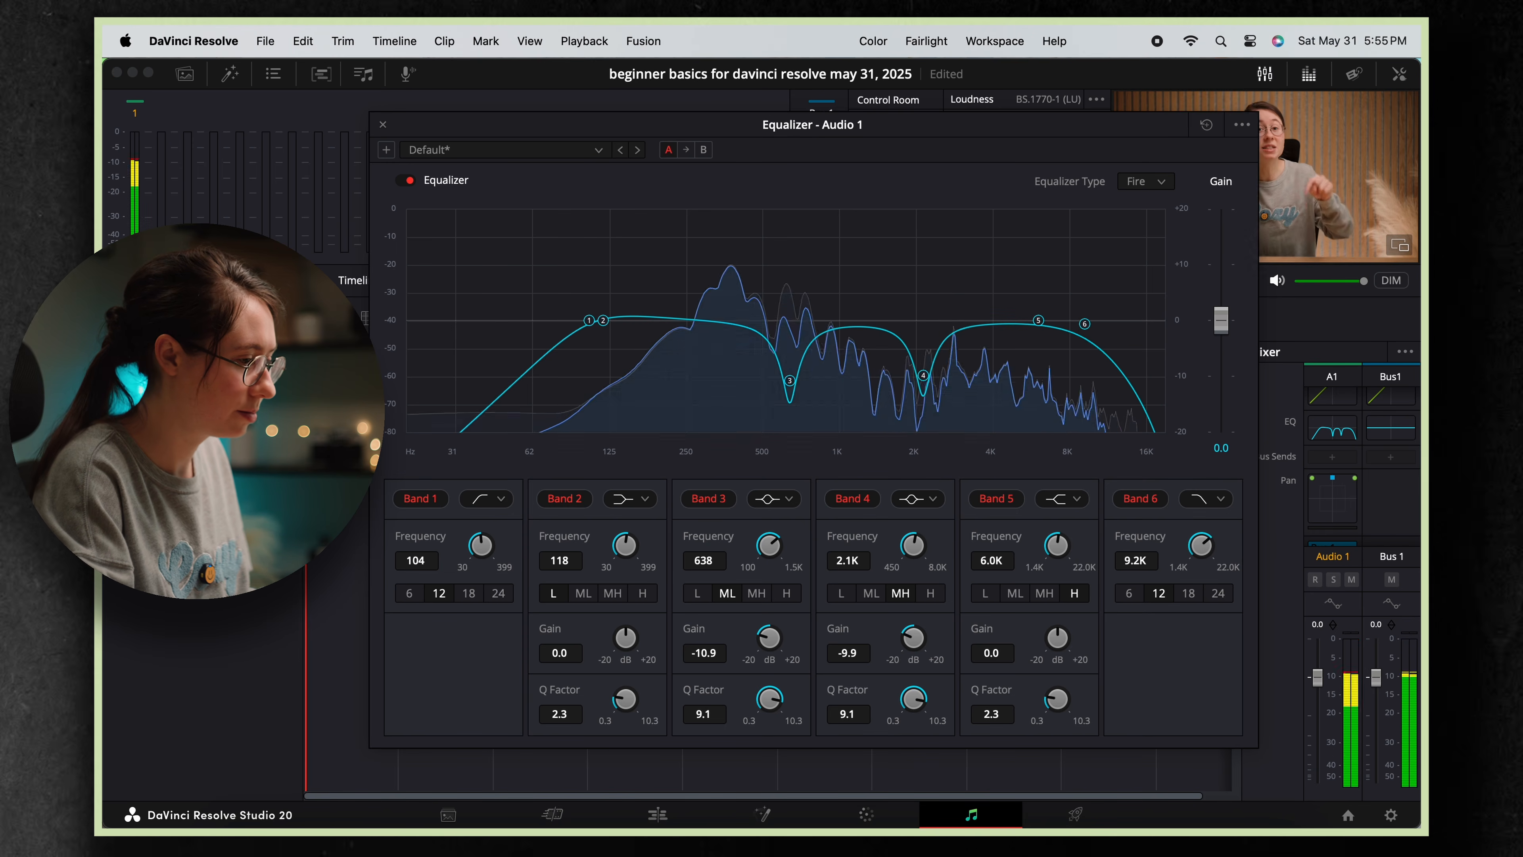
key(space)
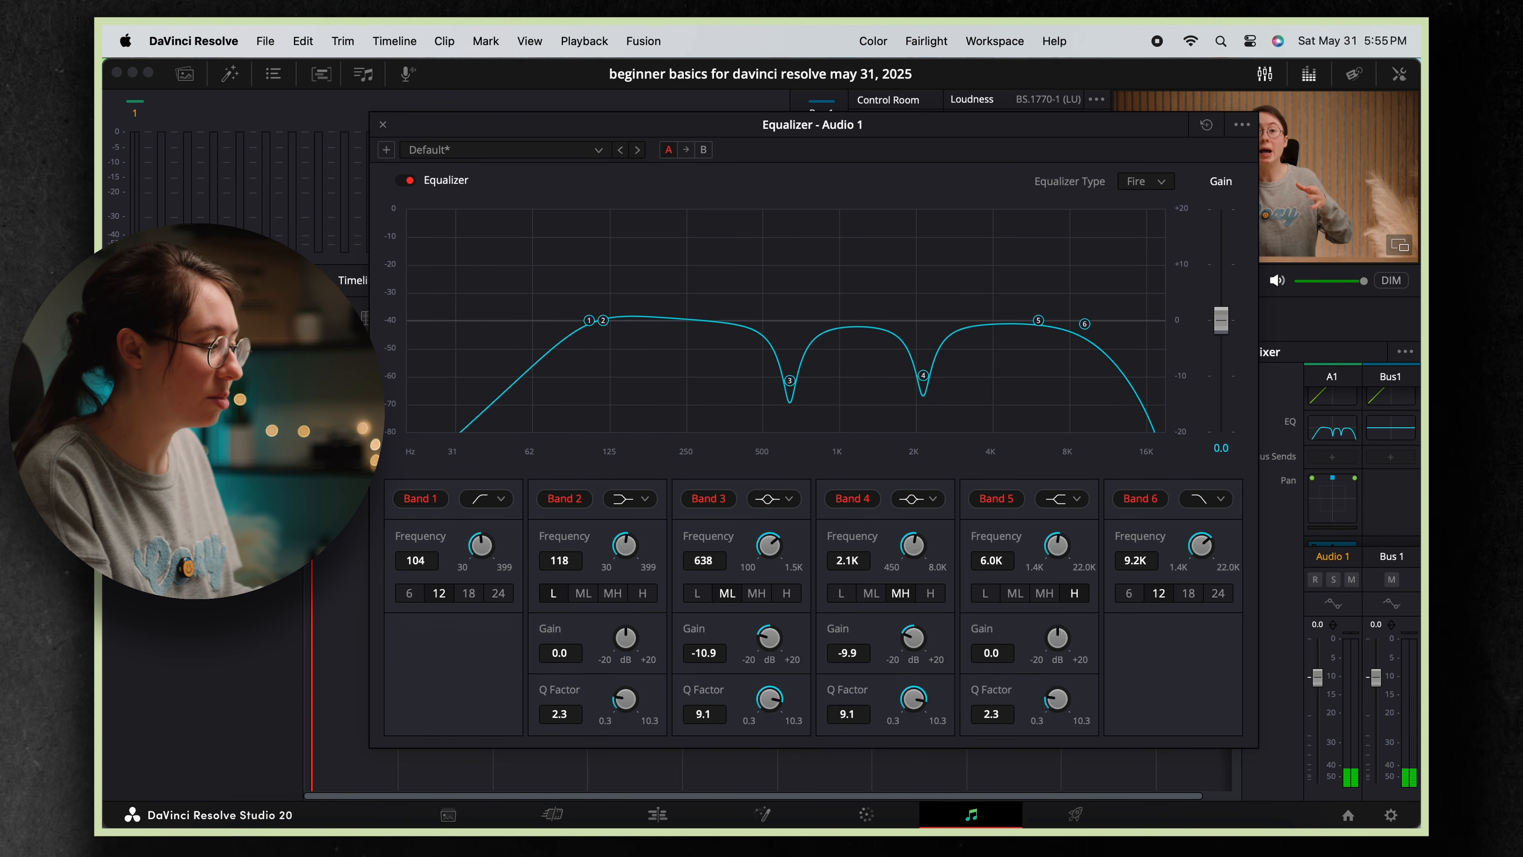
key(space)
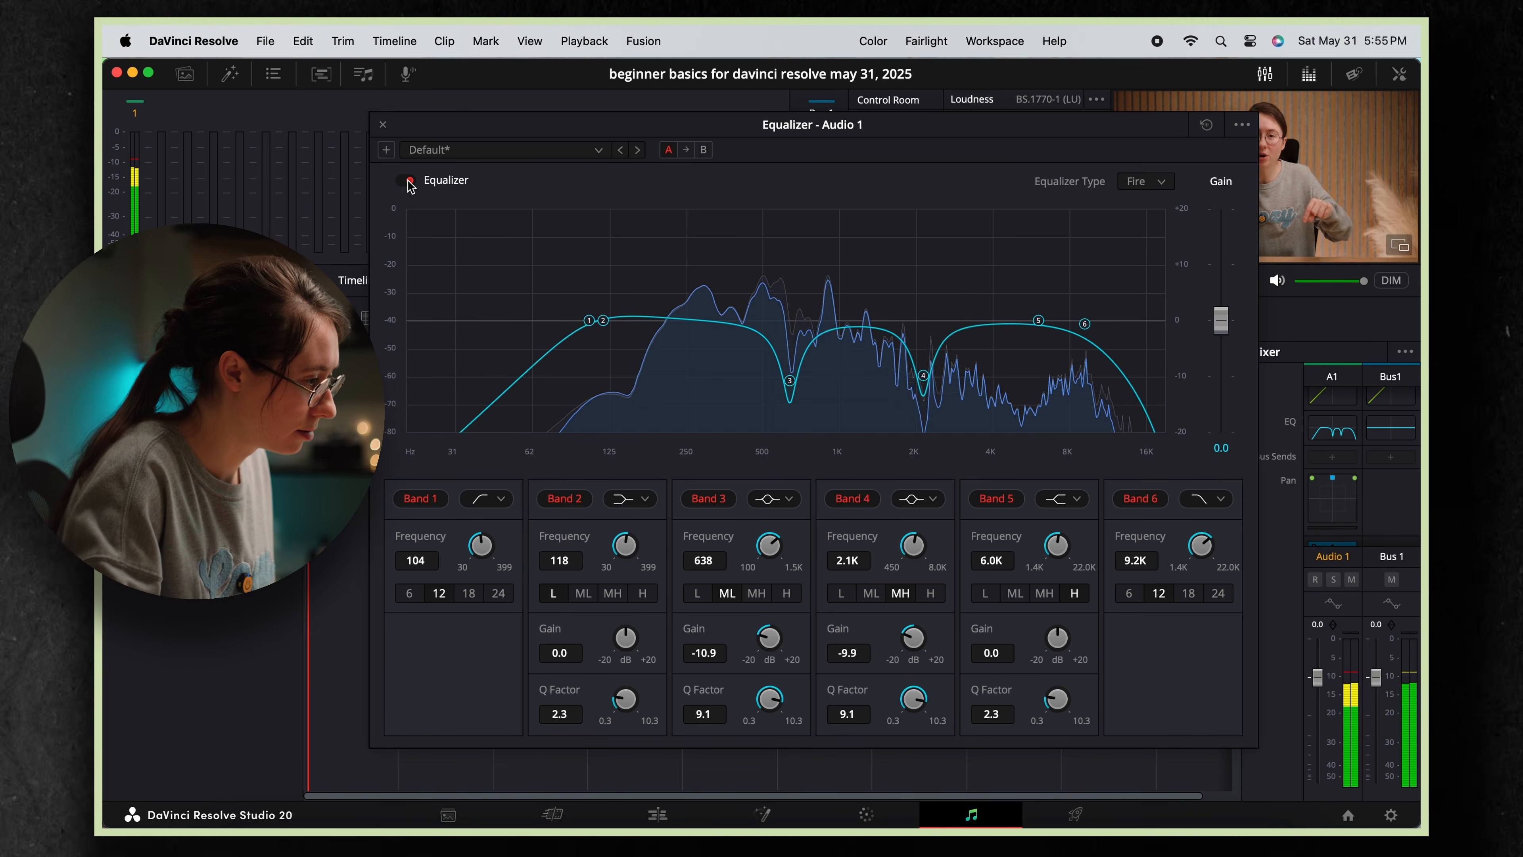
click(405, 182)
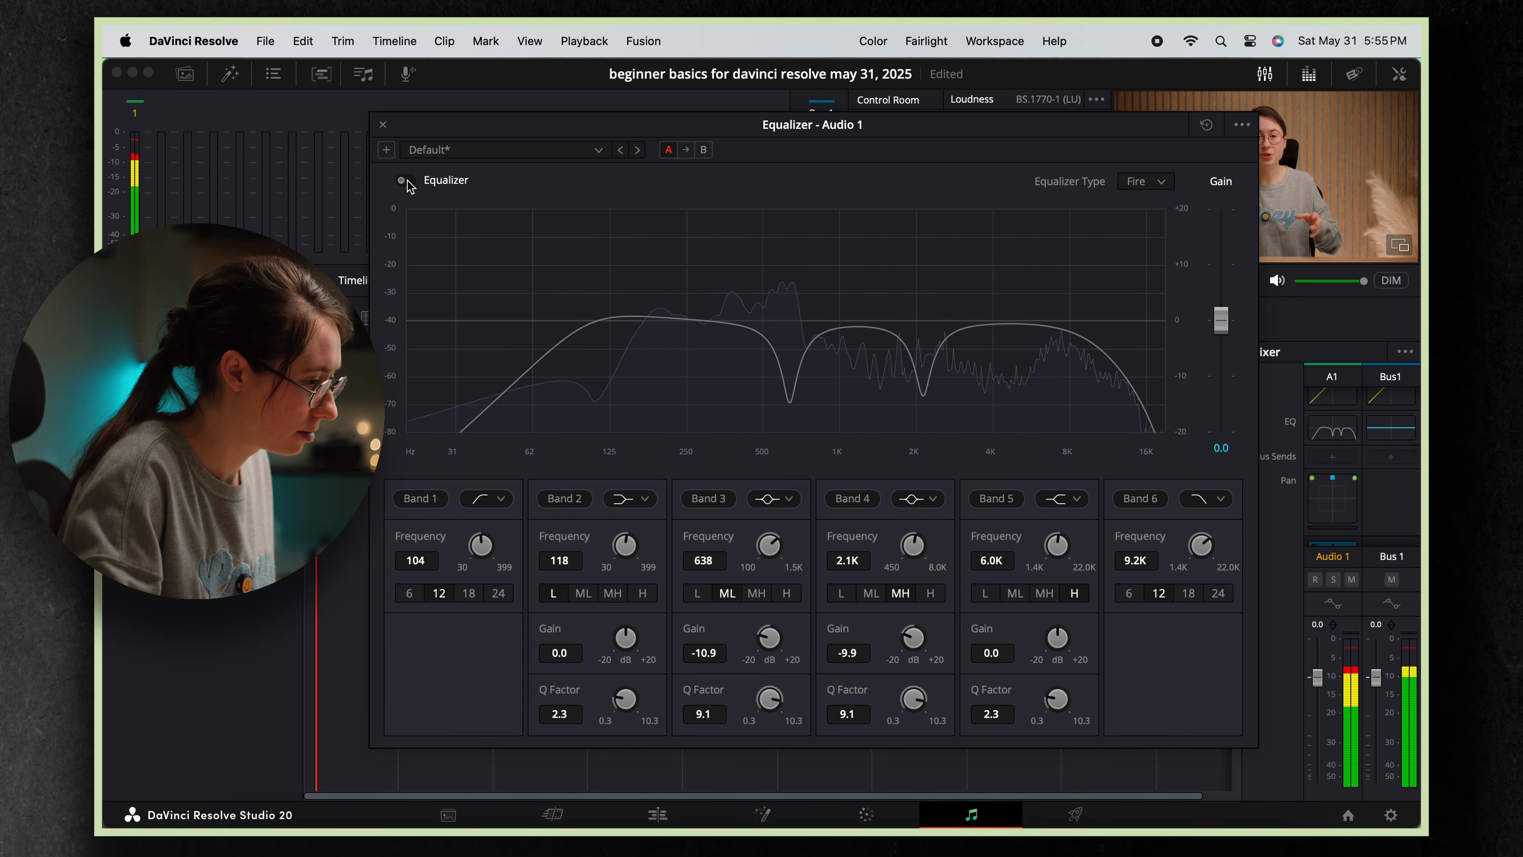
click(407, 182)
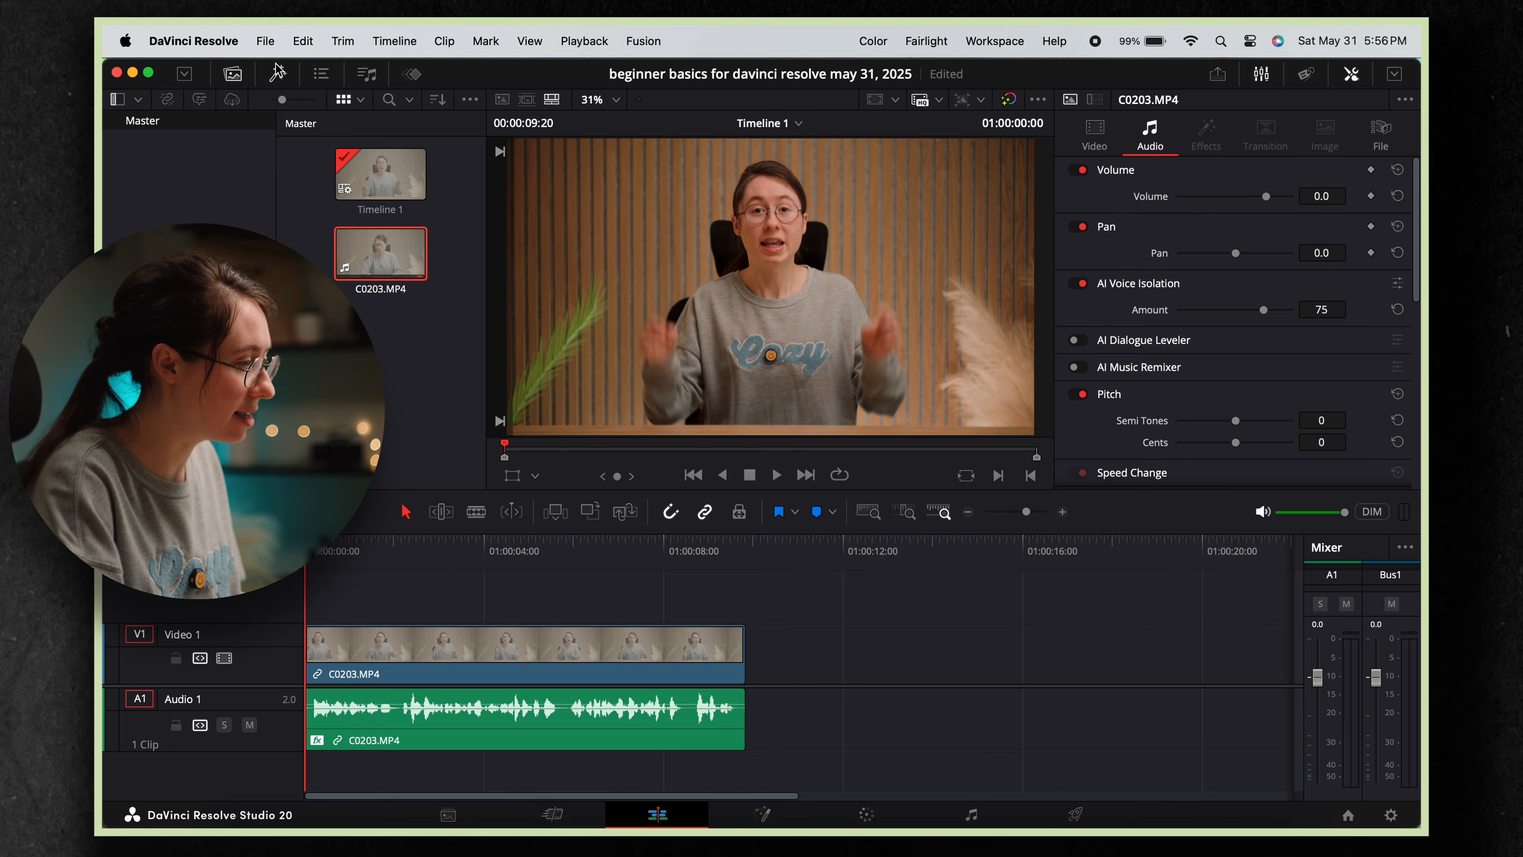
Place a Text+ title above the C0203.MP4 clip on the Edit page, extend it to the clip's end and select it.
click(278, 75)
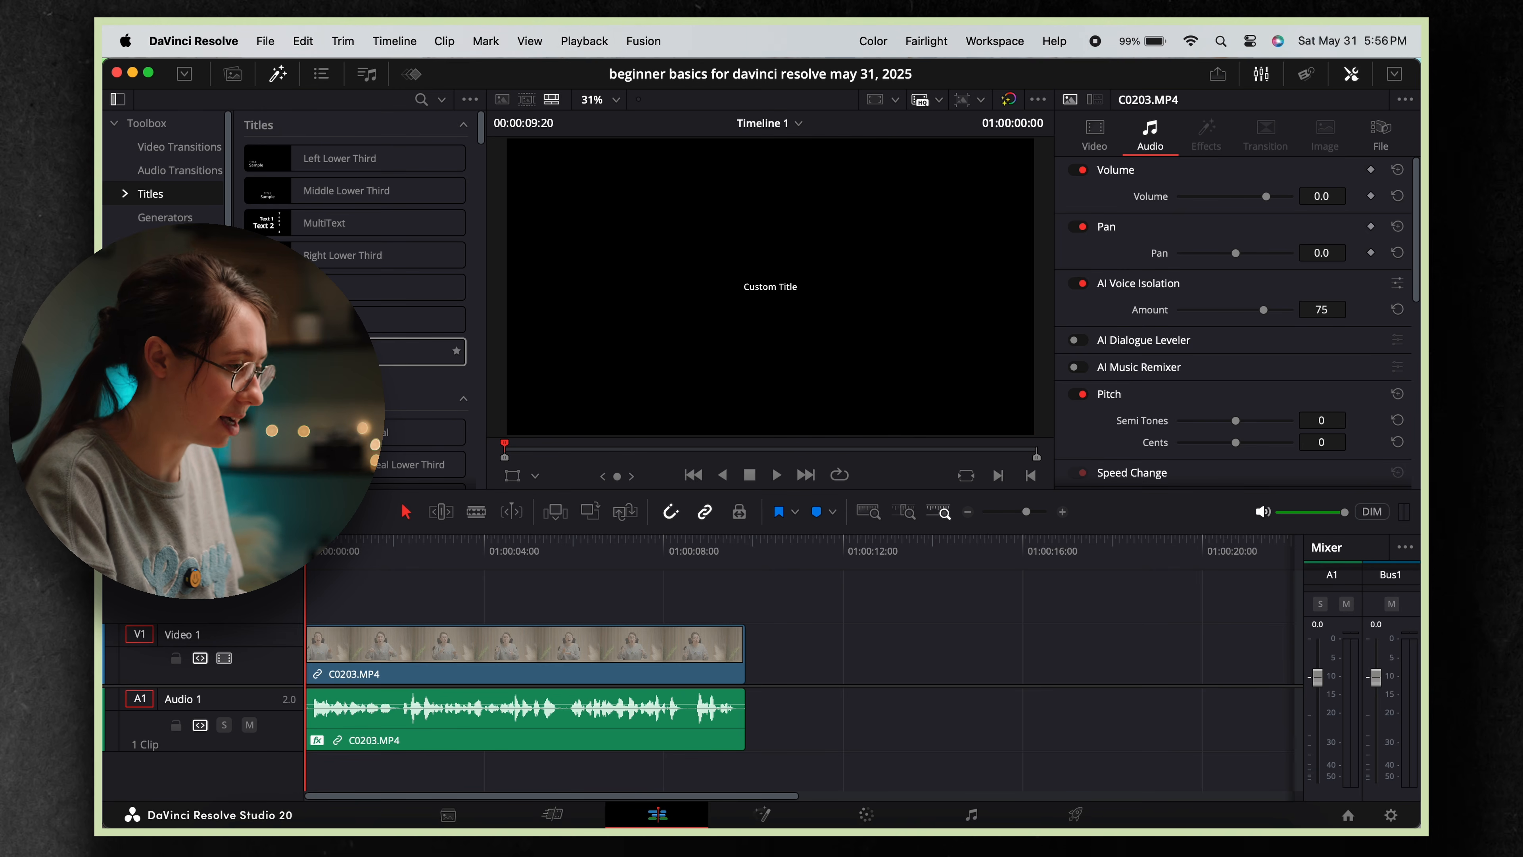
drag(420, 351, 308, 618)
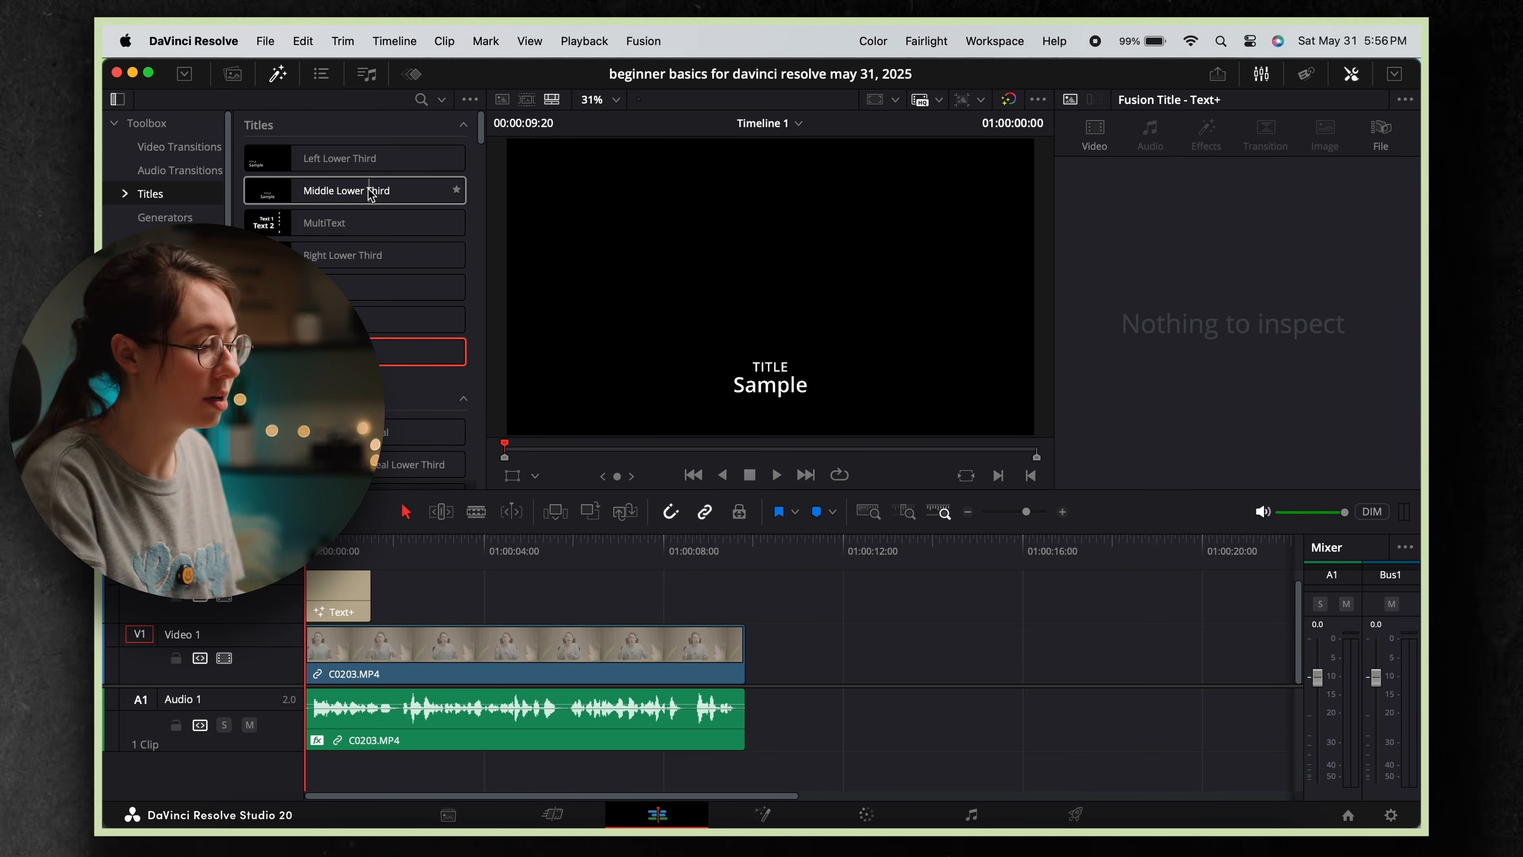
click(344, 609)
drag(362, 593, 743, 592)
click(647, 579)
Style the title in light green Akira Expanded Super Bold, with Zoom 1.280 and Position Y -823.
click(1228, 416)
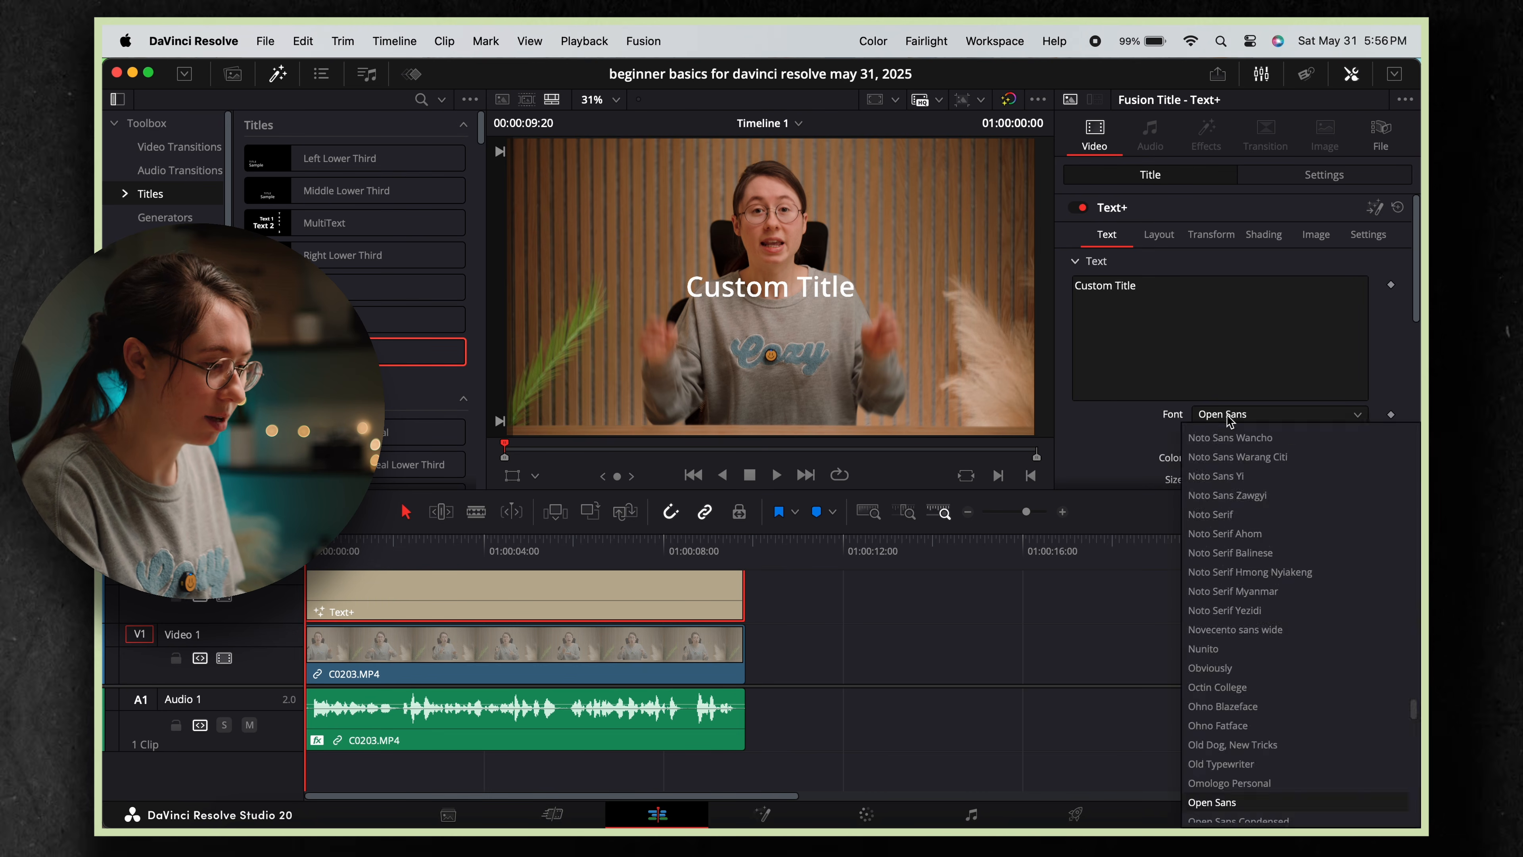
click(1224, 461)
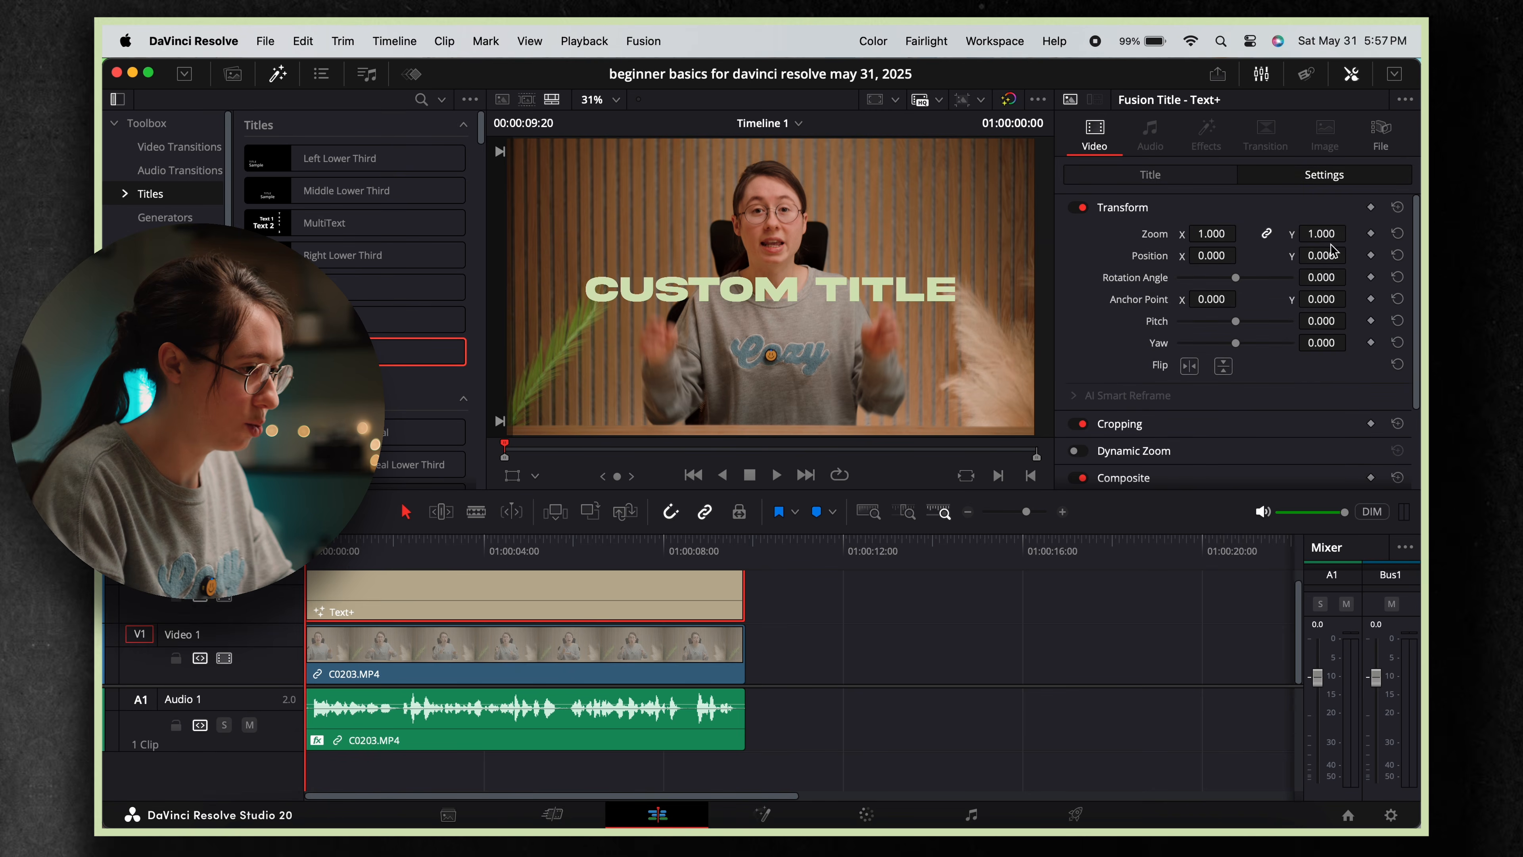
drag(1325, 254, 1238, 232)
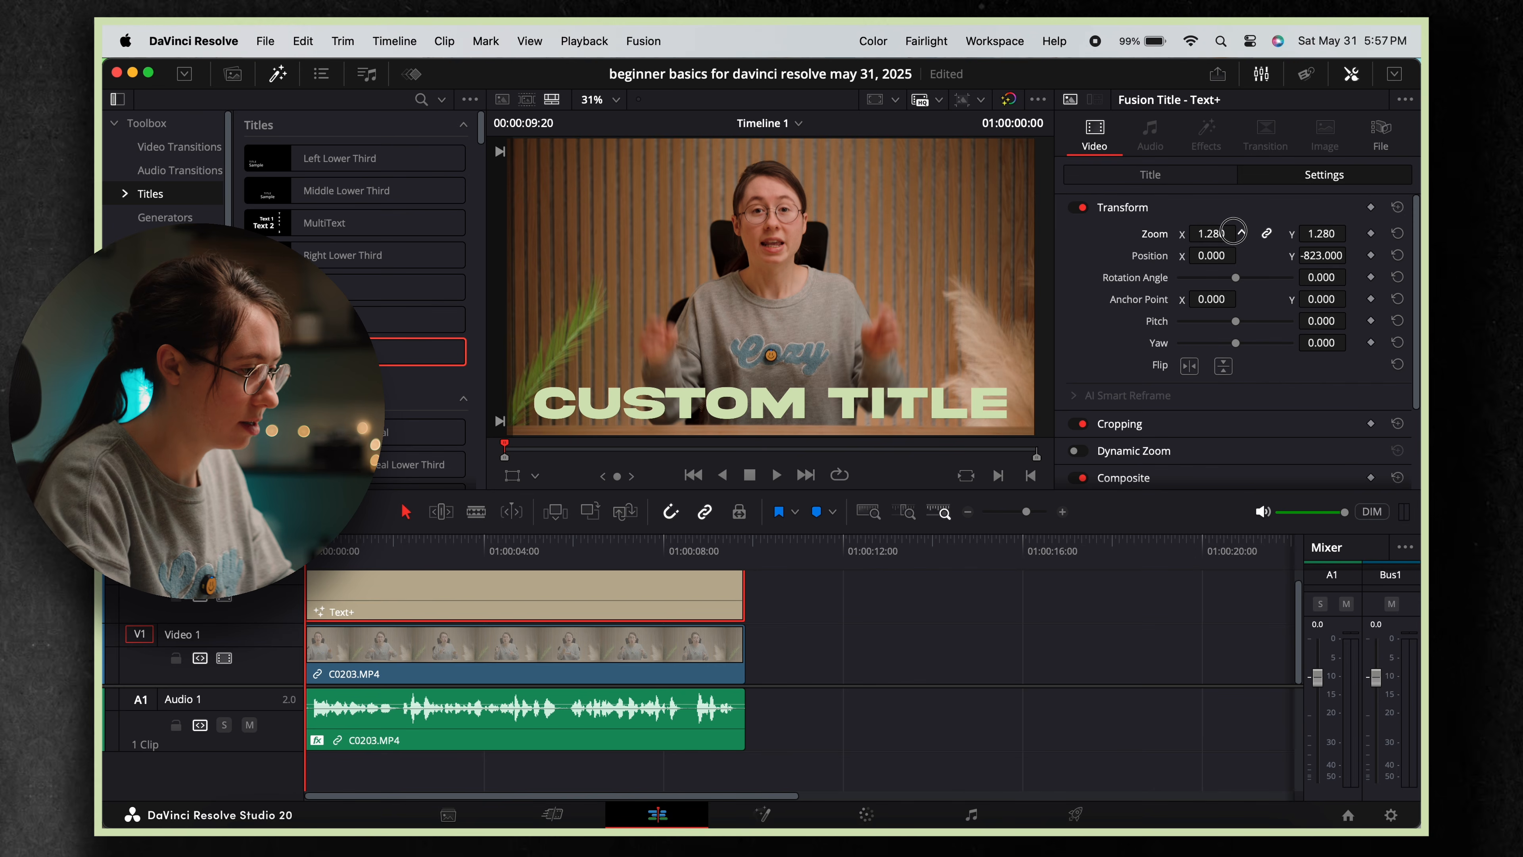
click(819, 591)
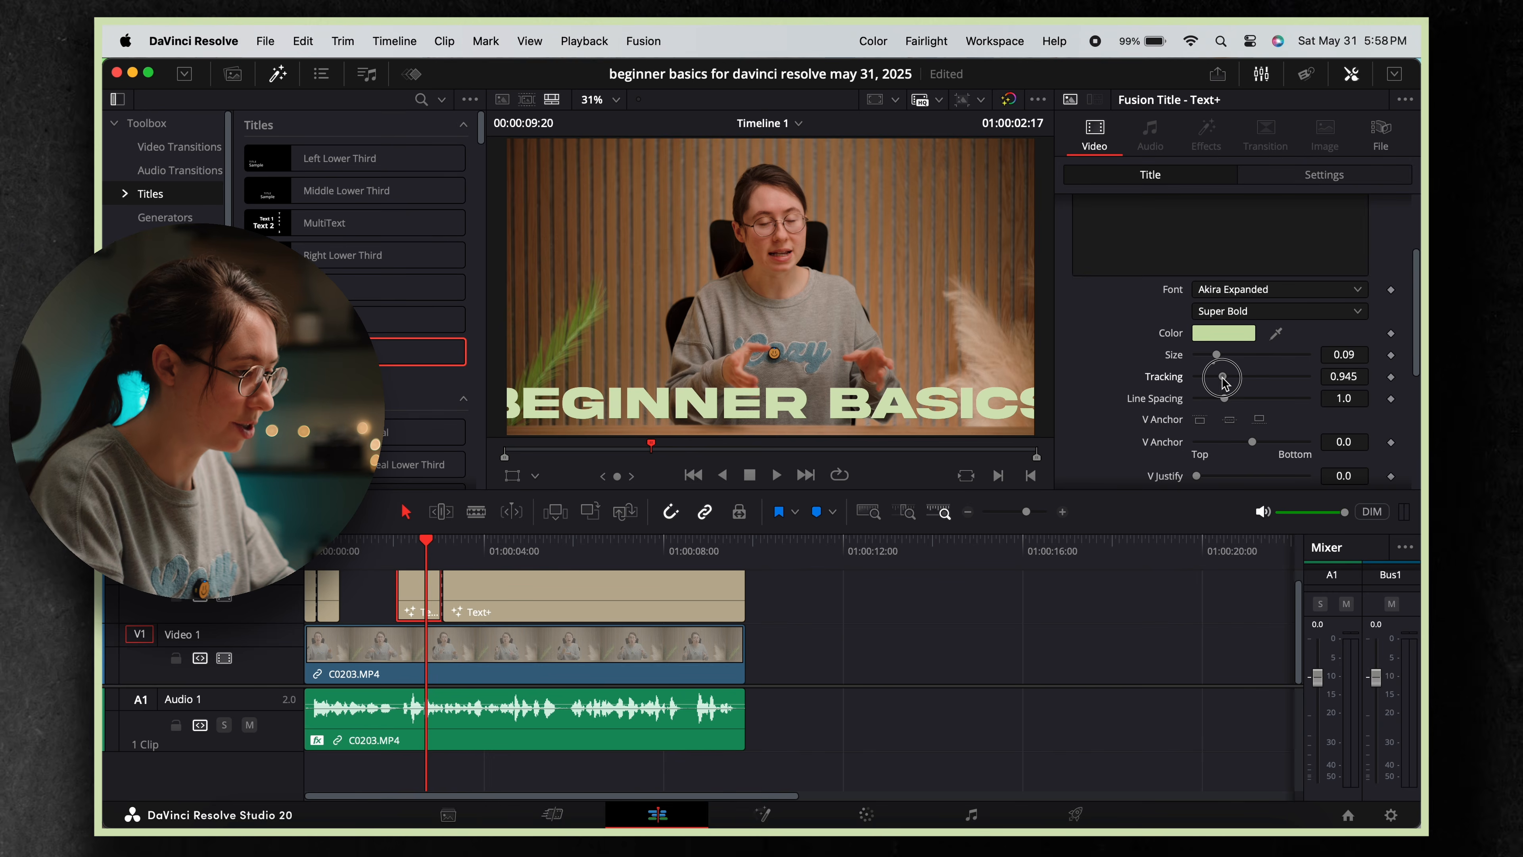
Set the "BEGINNER BASICS" title's Tracking to 0.945 and adjust the "PRO" title's Zoom and Position.
drag(1222, 377, 1224, 383)
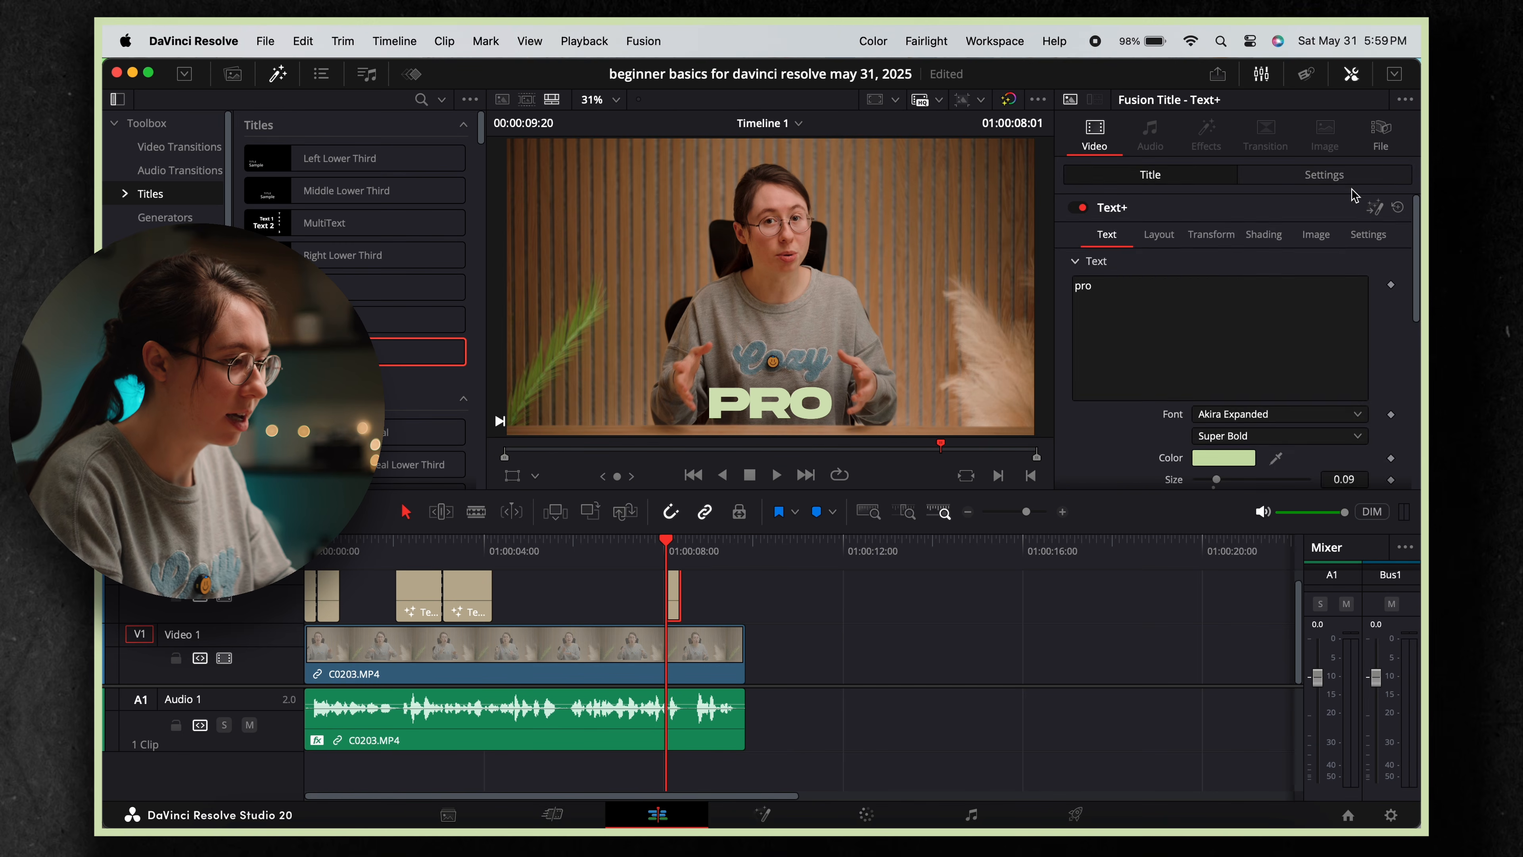
click(1351, 185)
drag(1218, 234, 1404, 256)
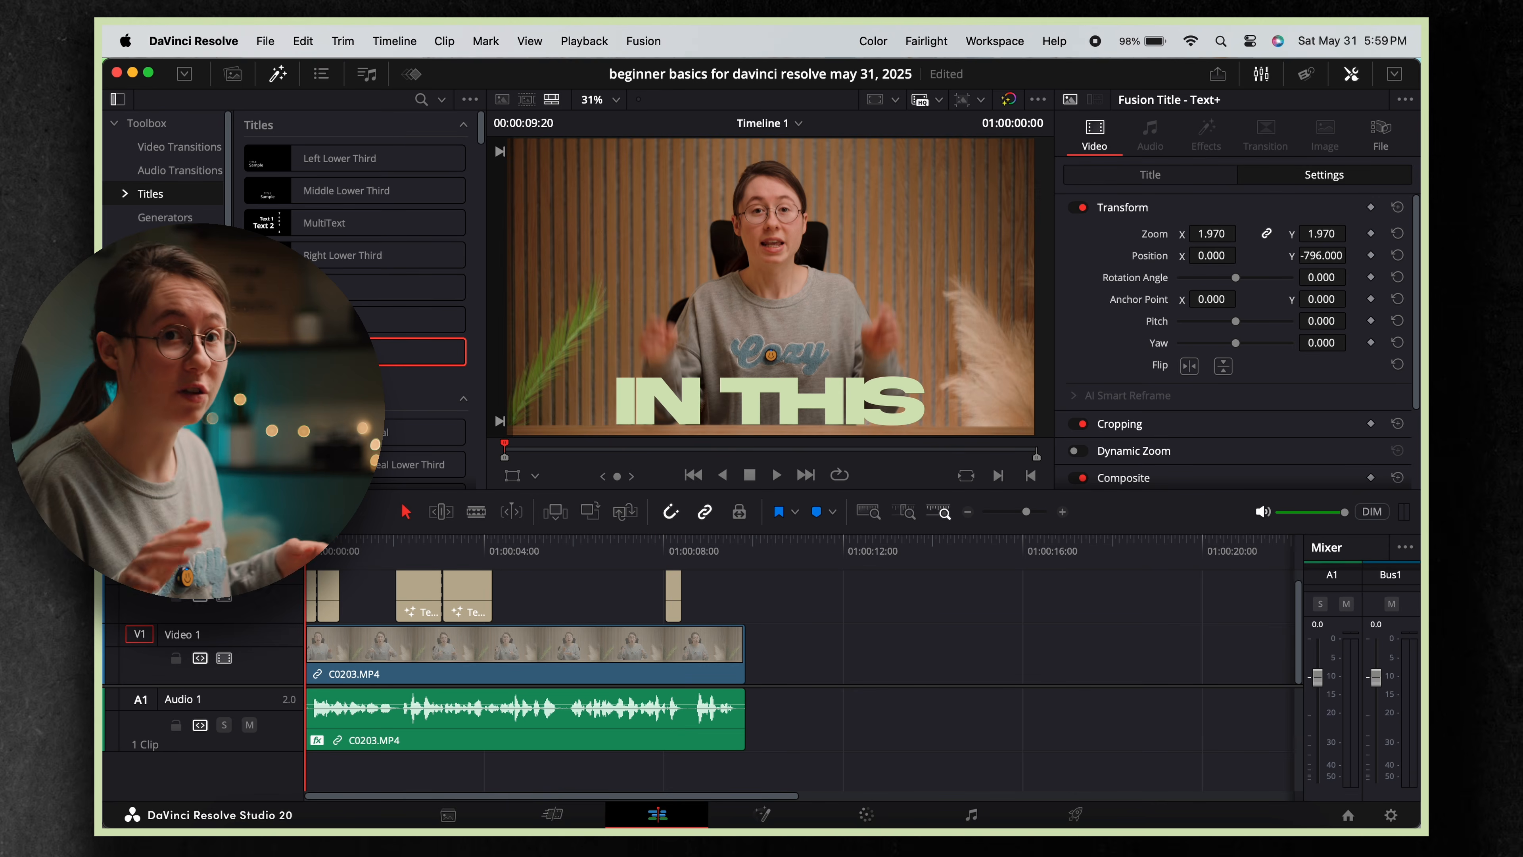
Play the titled opening to check the title timing and return to the start of the timeline.
key(space)
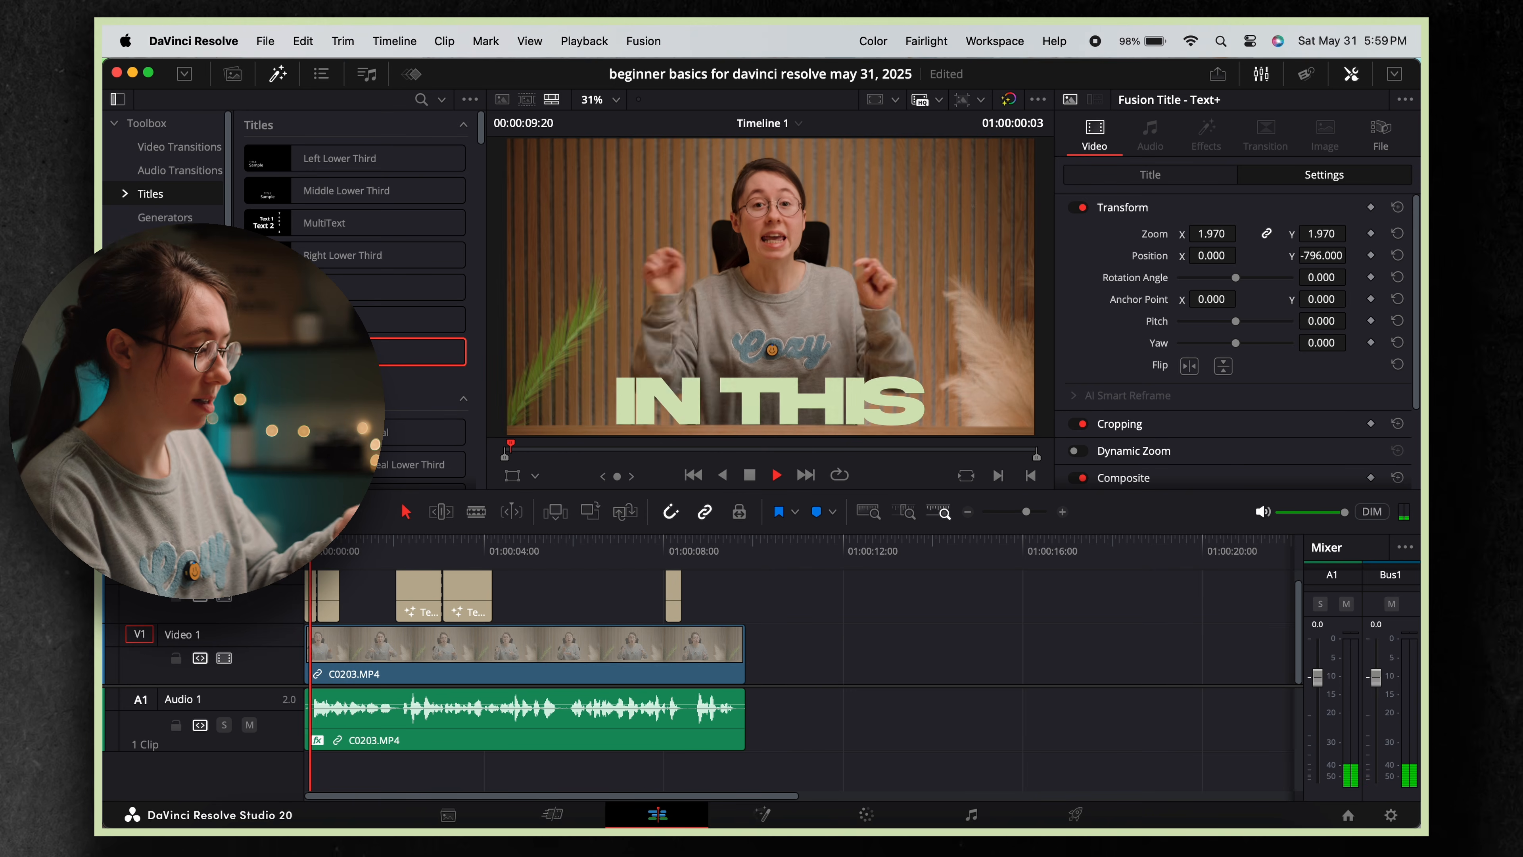
key(Up)
key(Up)
key(Up)
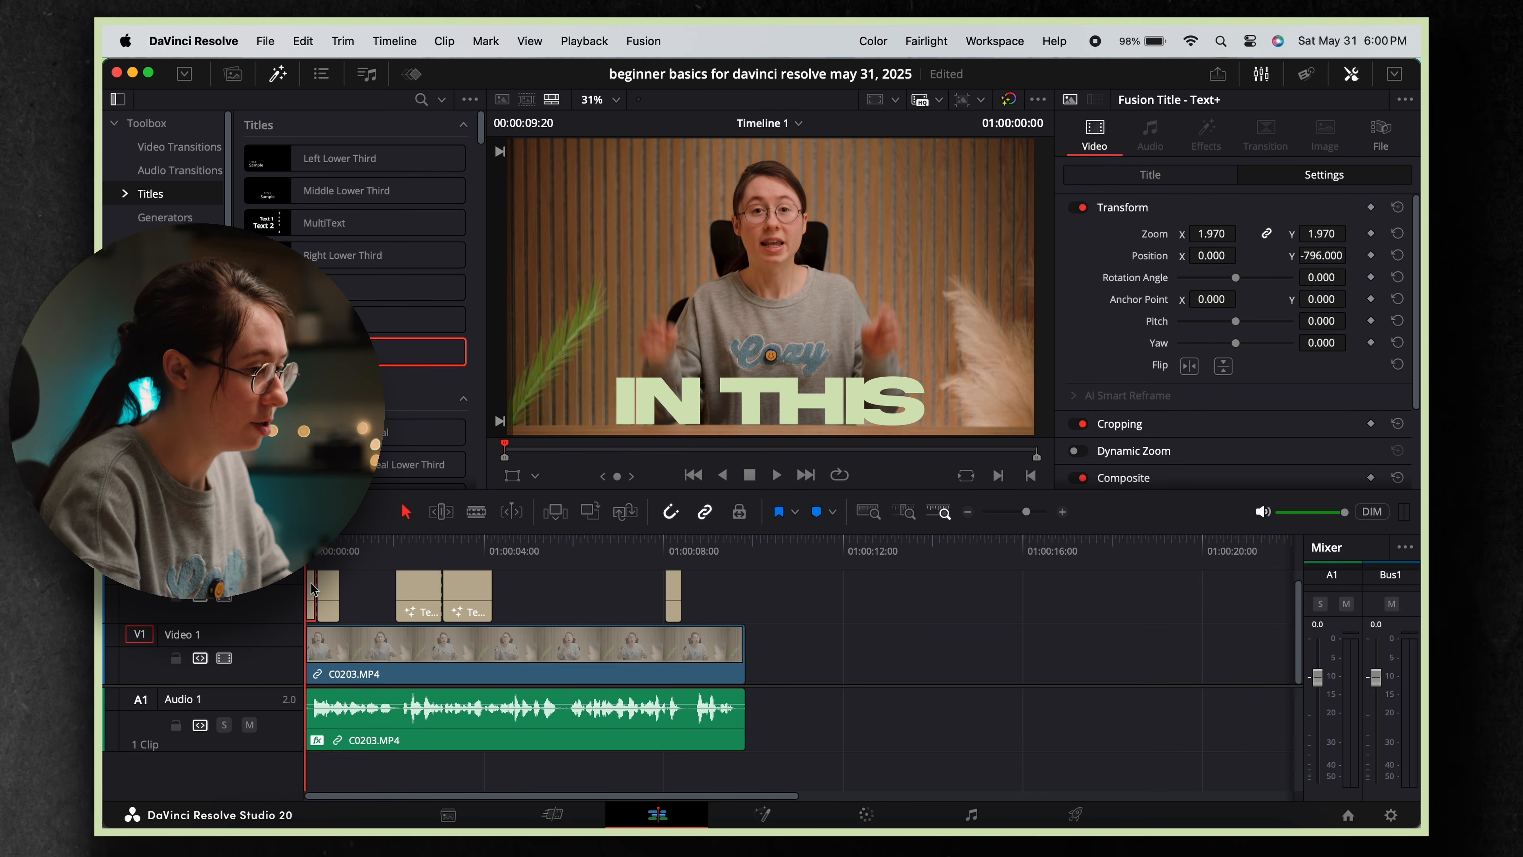
Keyframe the "IN THIS" title's Position and Zoom at 01:00:00:05, and set Position X to -3174 at 01:00:00:00.
scroll(122, 703, up, 5)
drag(347, 561, 371, 558)
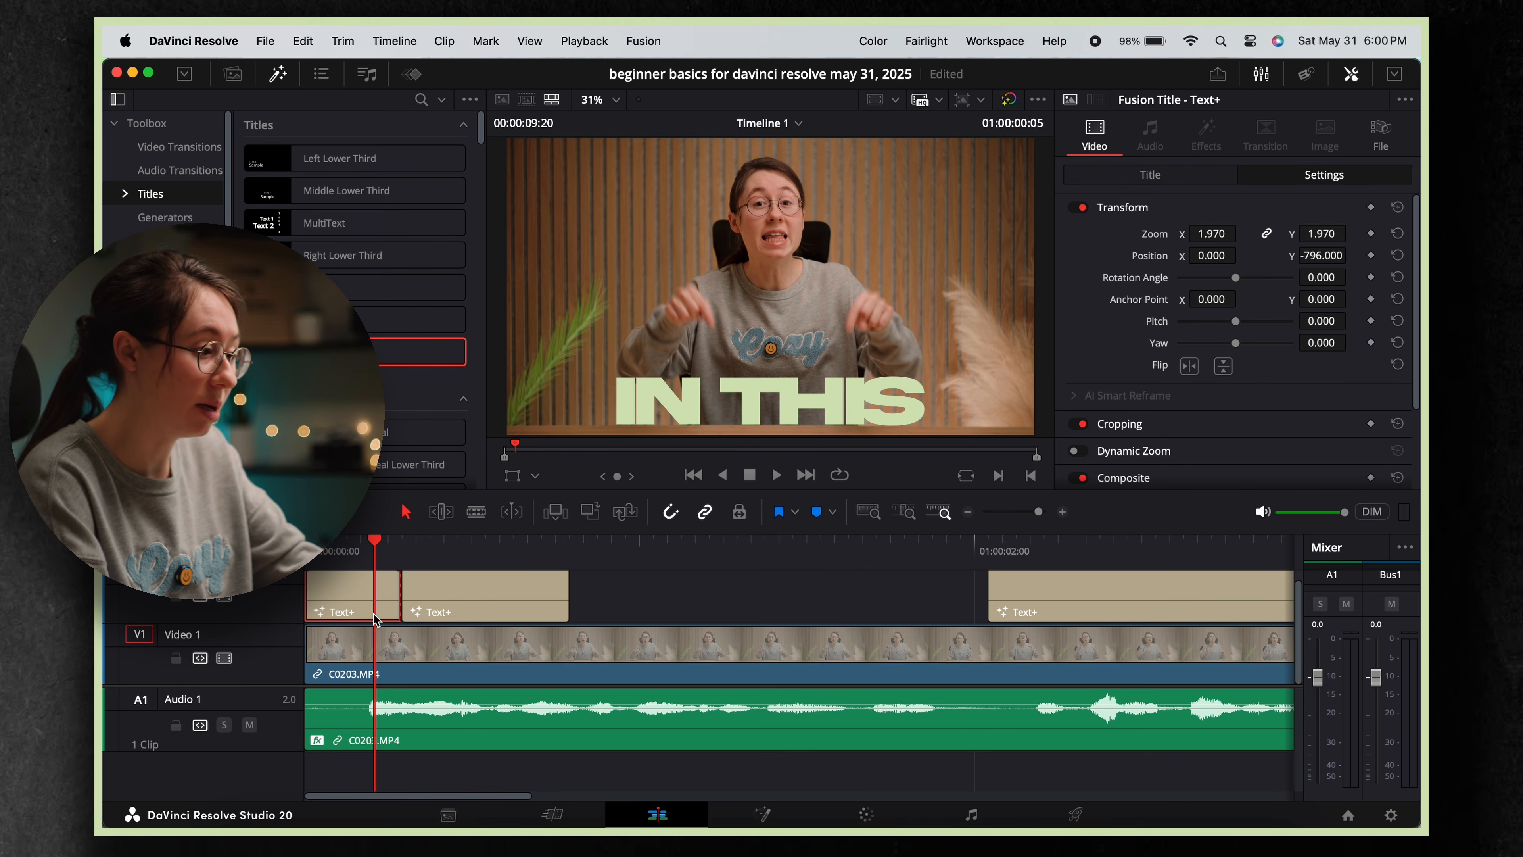
click(1371, 256)
click(1372, 234)
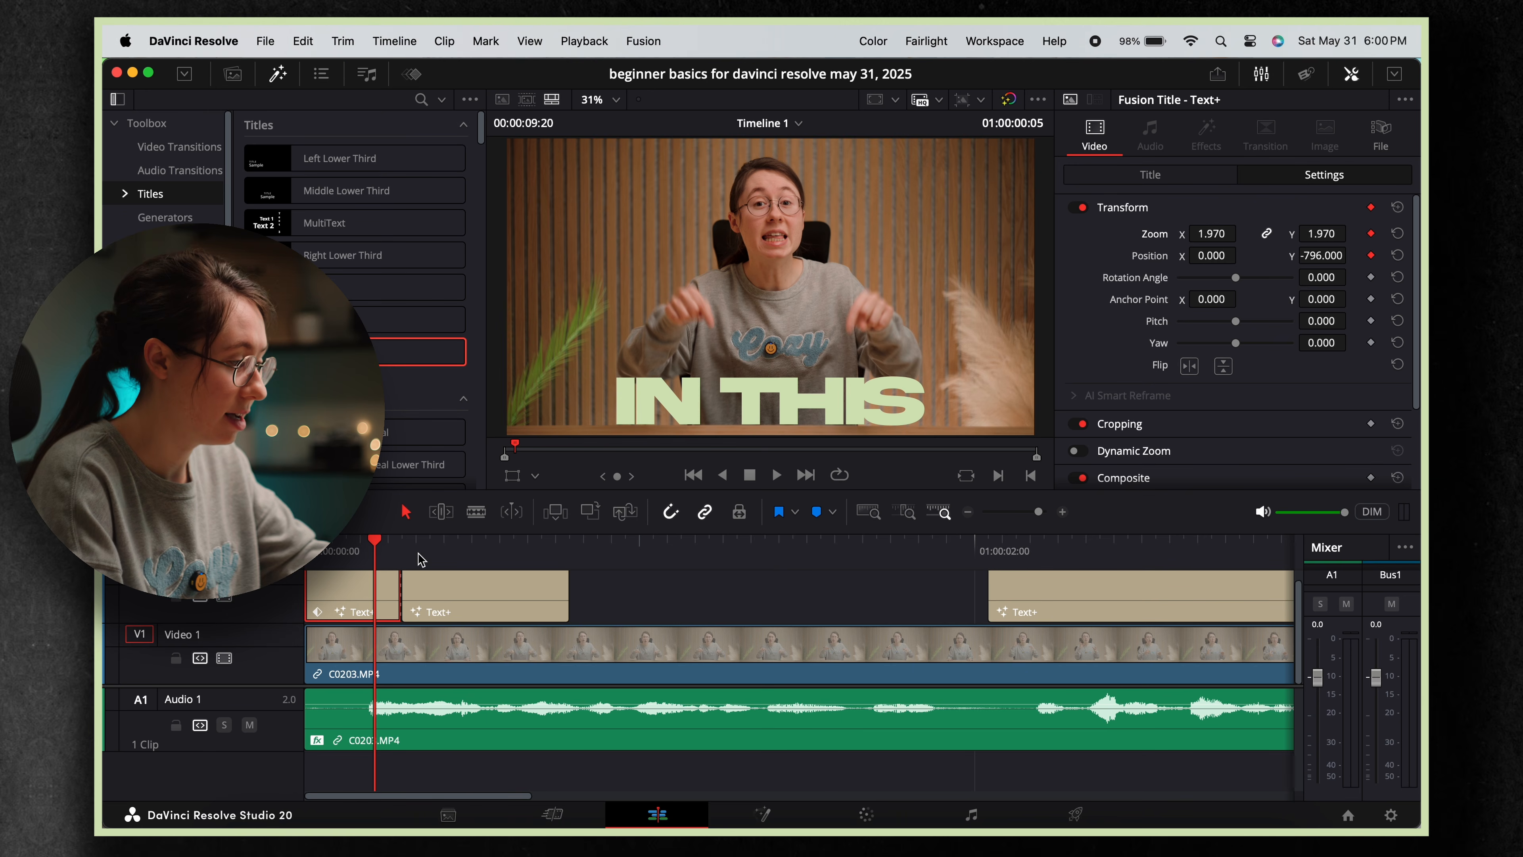
drag(358, 550, 307, 550)
drag(1228, 253, 805, 298)
Set the title's first Position keyframe to Ease Out and the second to Ease In, and play the animation.
right_click(1373, 260)
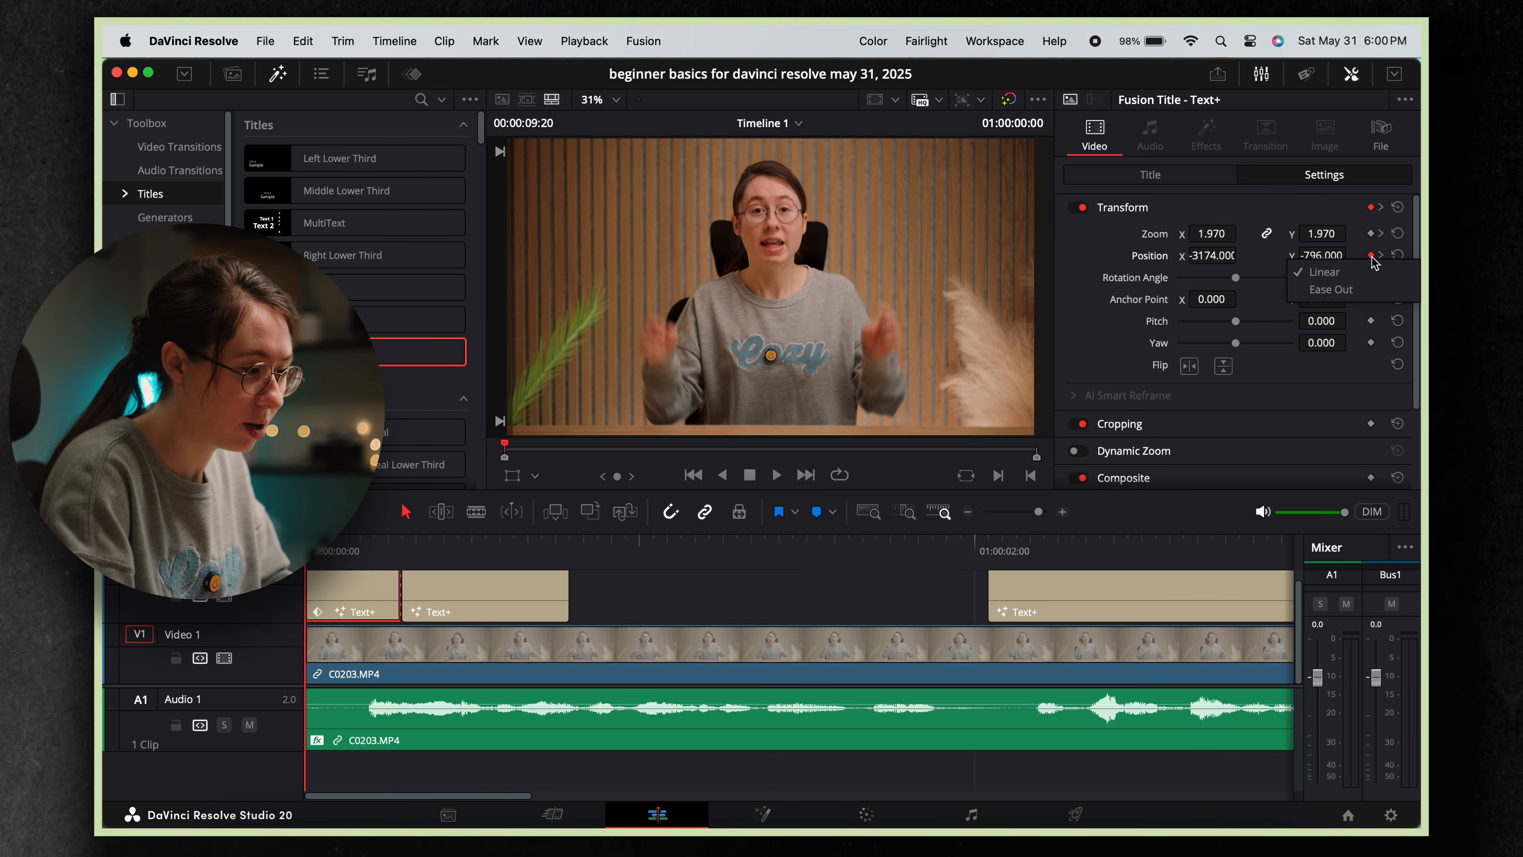
click(1358, 290)
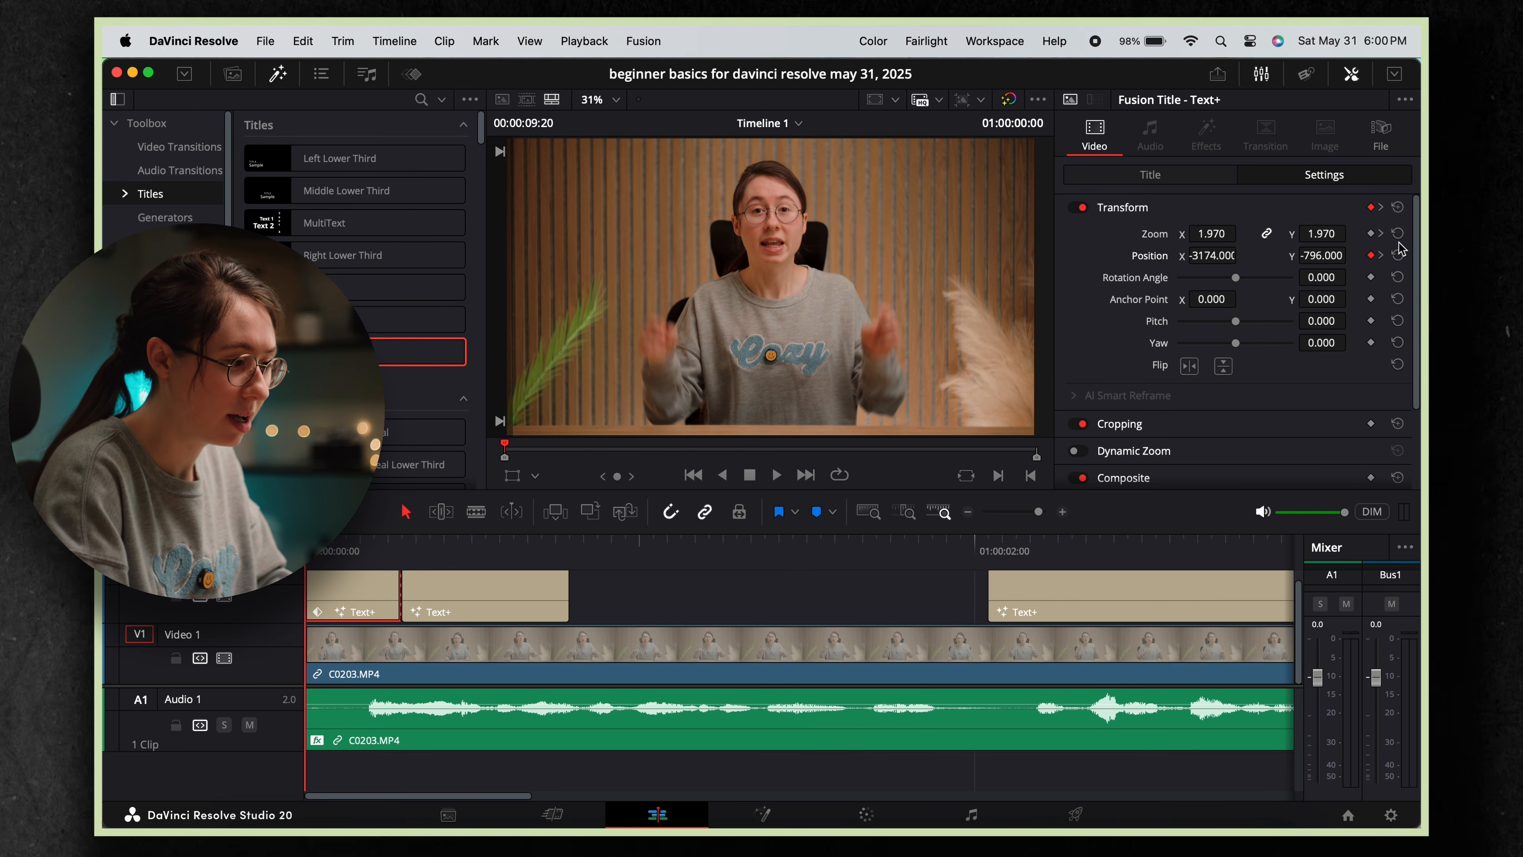
click(1384, 262)
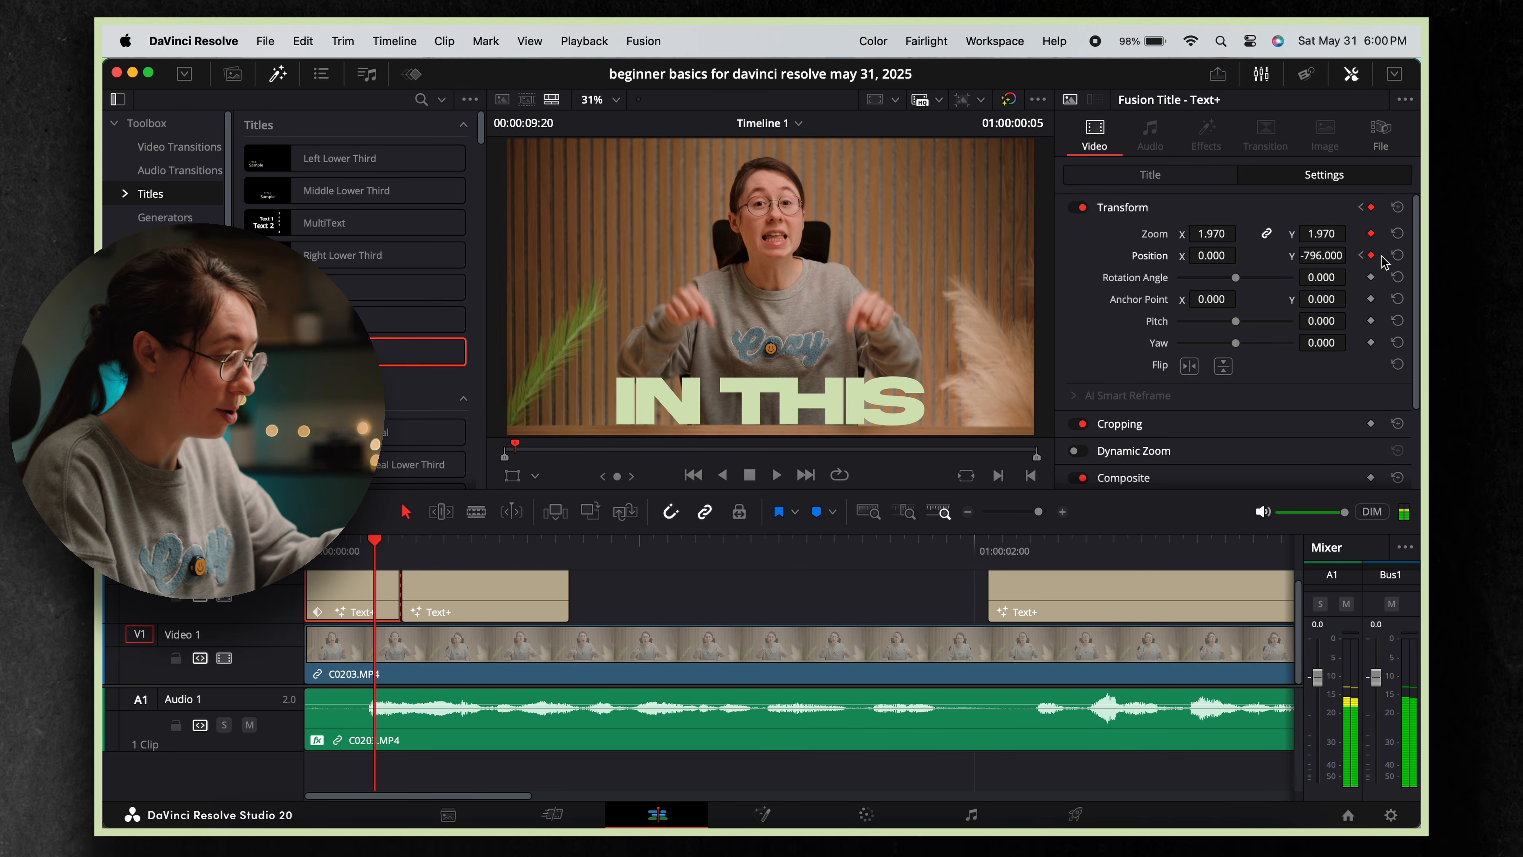
right_click(1374, 260)
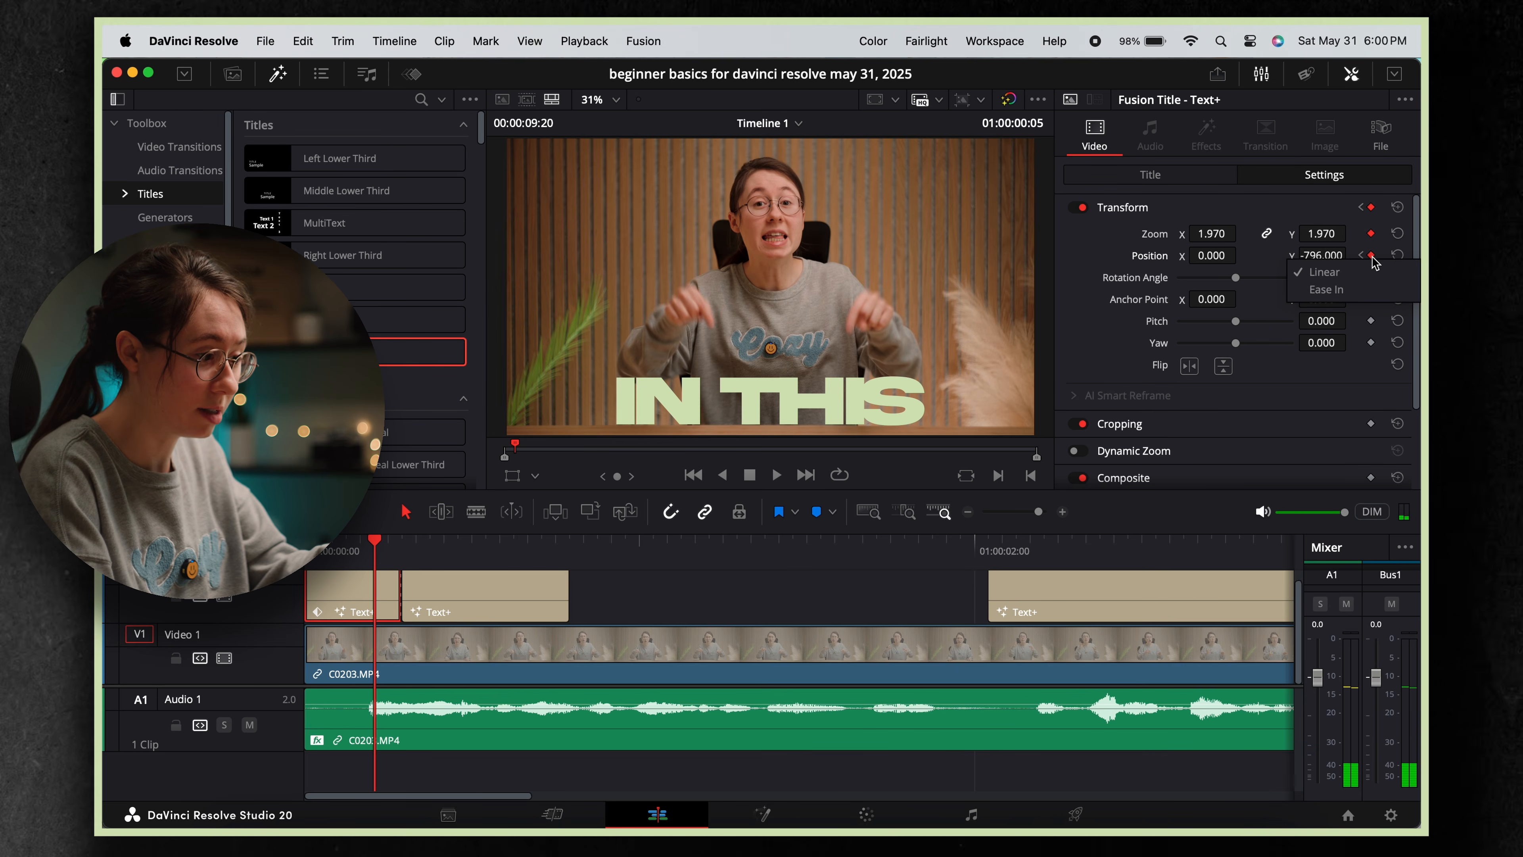
click(1340, 290)
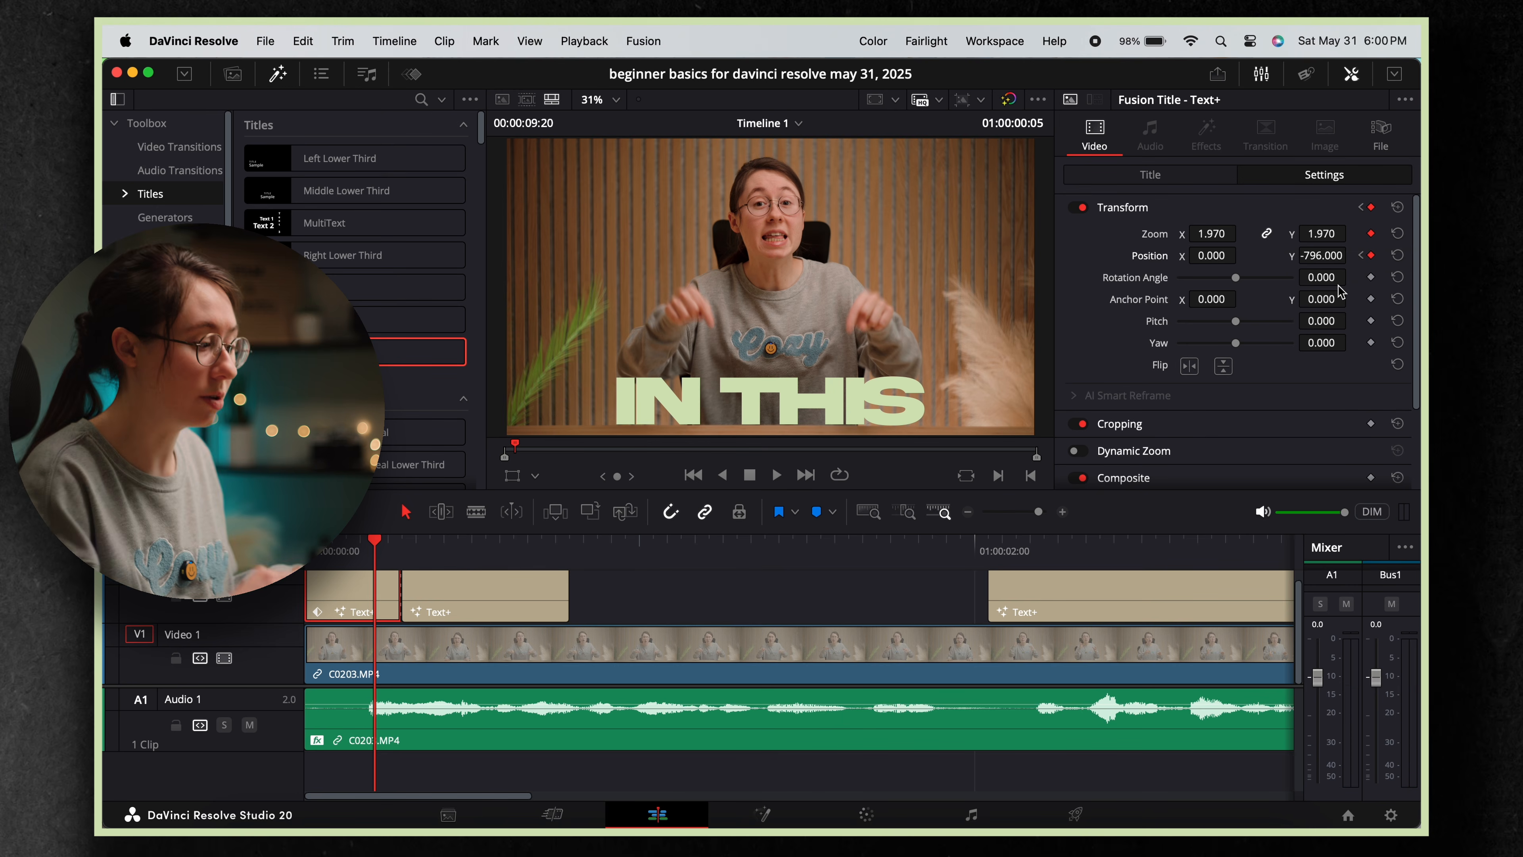
key(space)
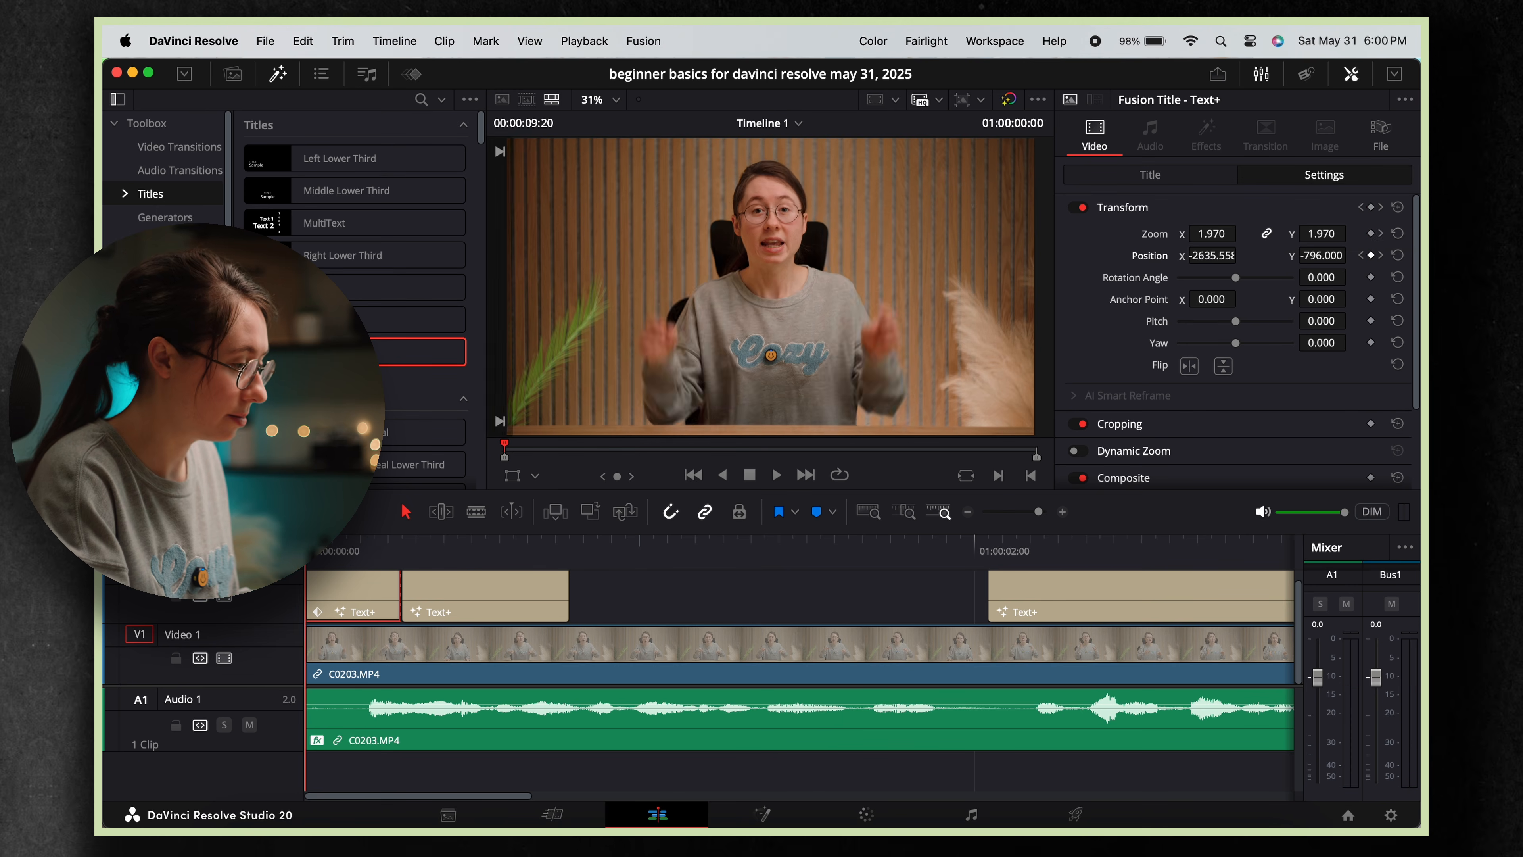
Keyframe the "VIDEO" title's Position and Zoom at 01:00:00:13.
click(471, 543)
click(527, 599)
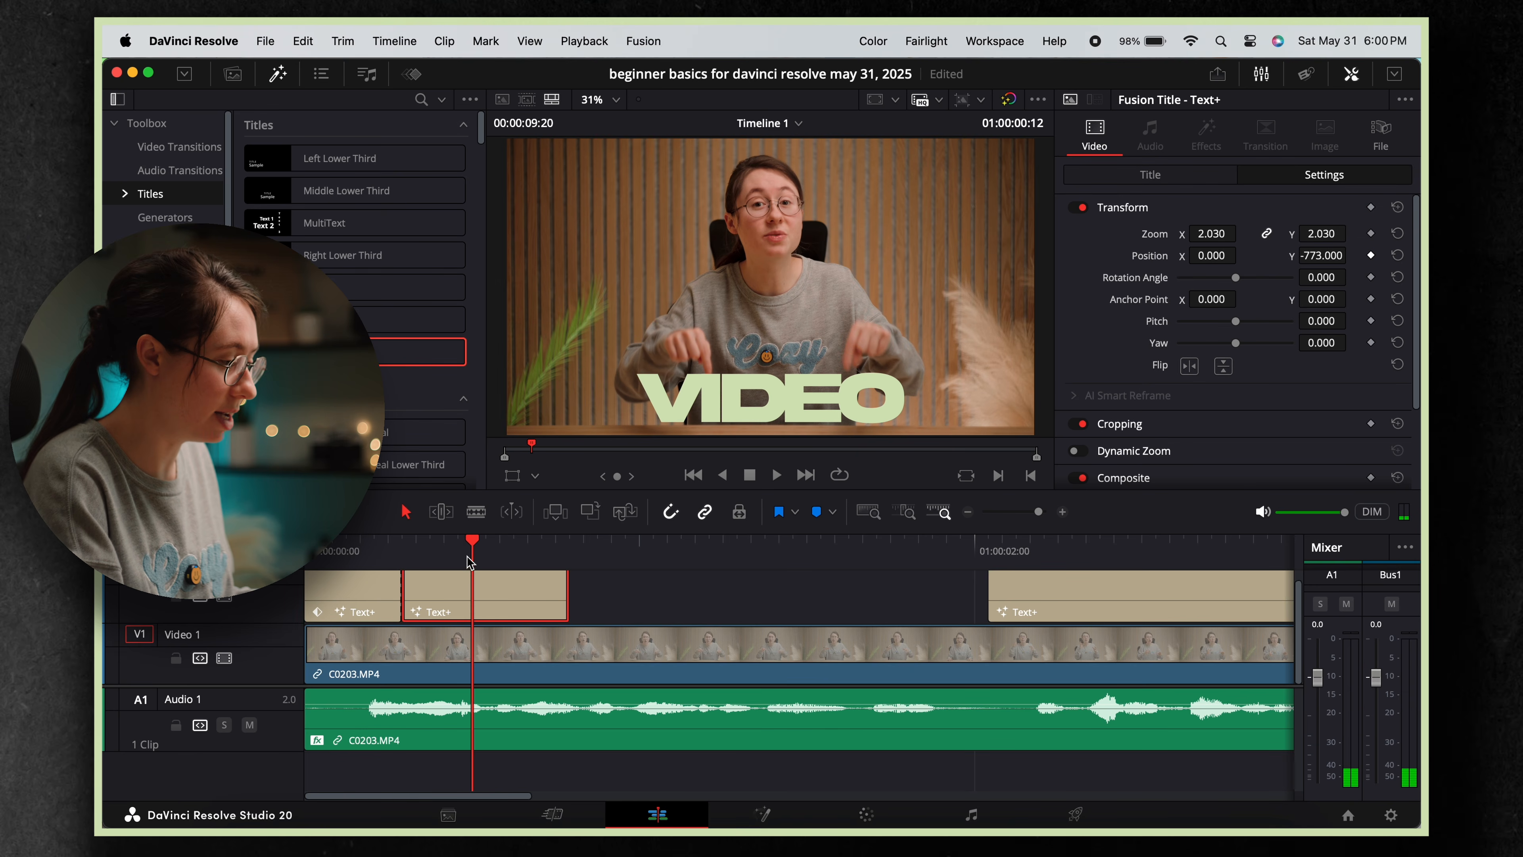
key(Right)
click(1372, 255)
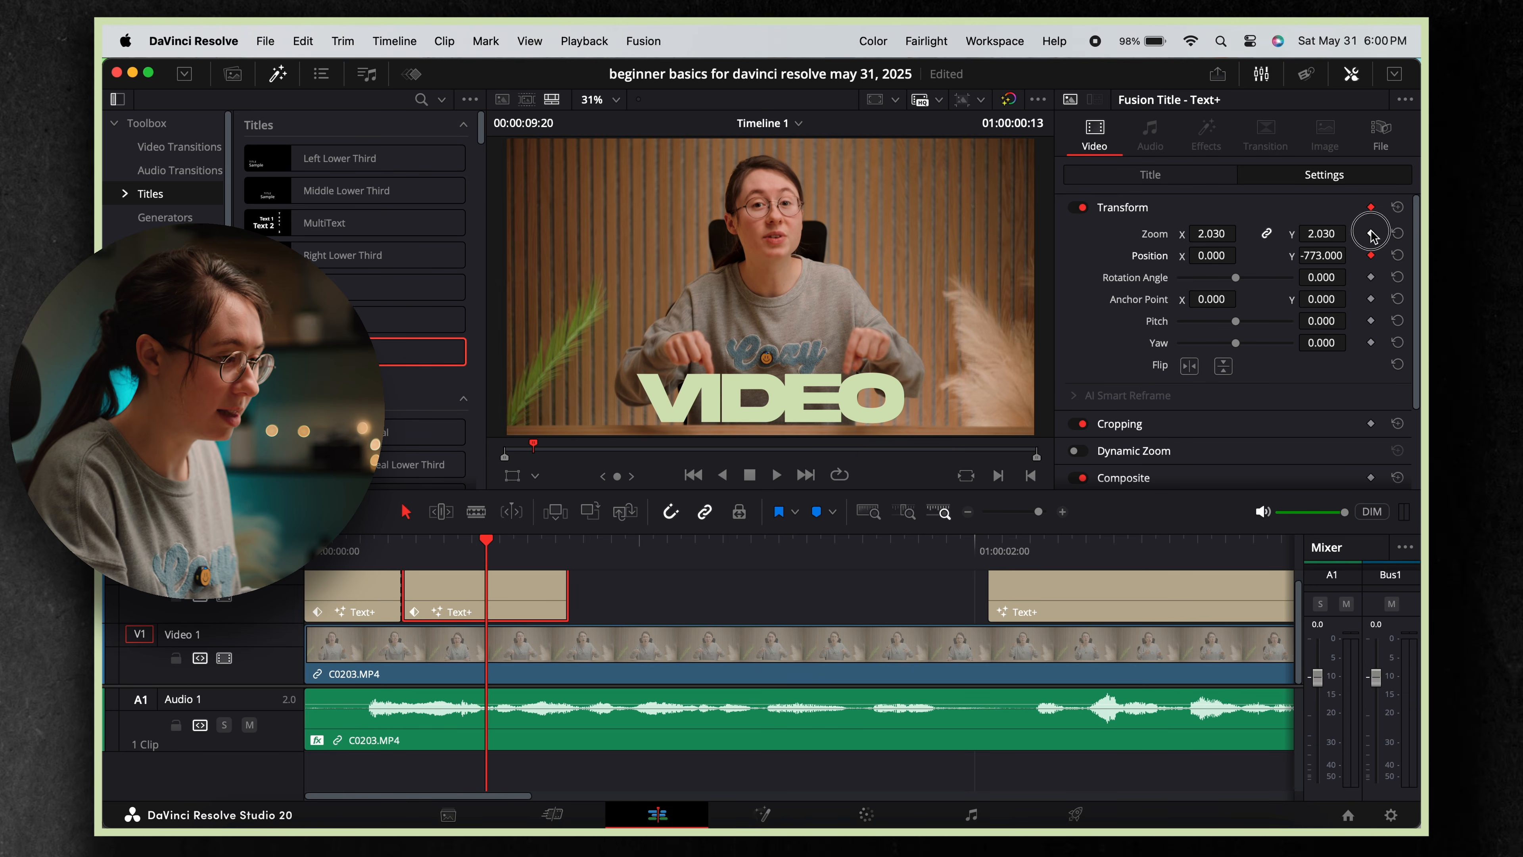
Lower the "VIDEO" title's Position Y below the frame at 01:00:00:07, and apply easing to its Position keyframe at 01:00:00:13.
drag(438, 543, 404, 545)
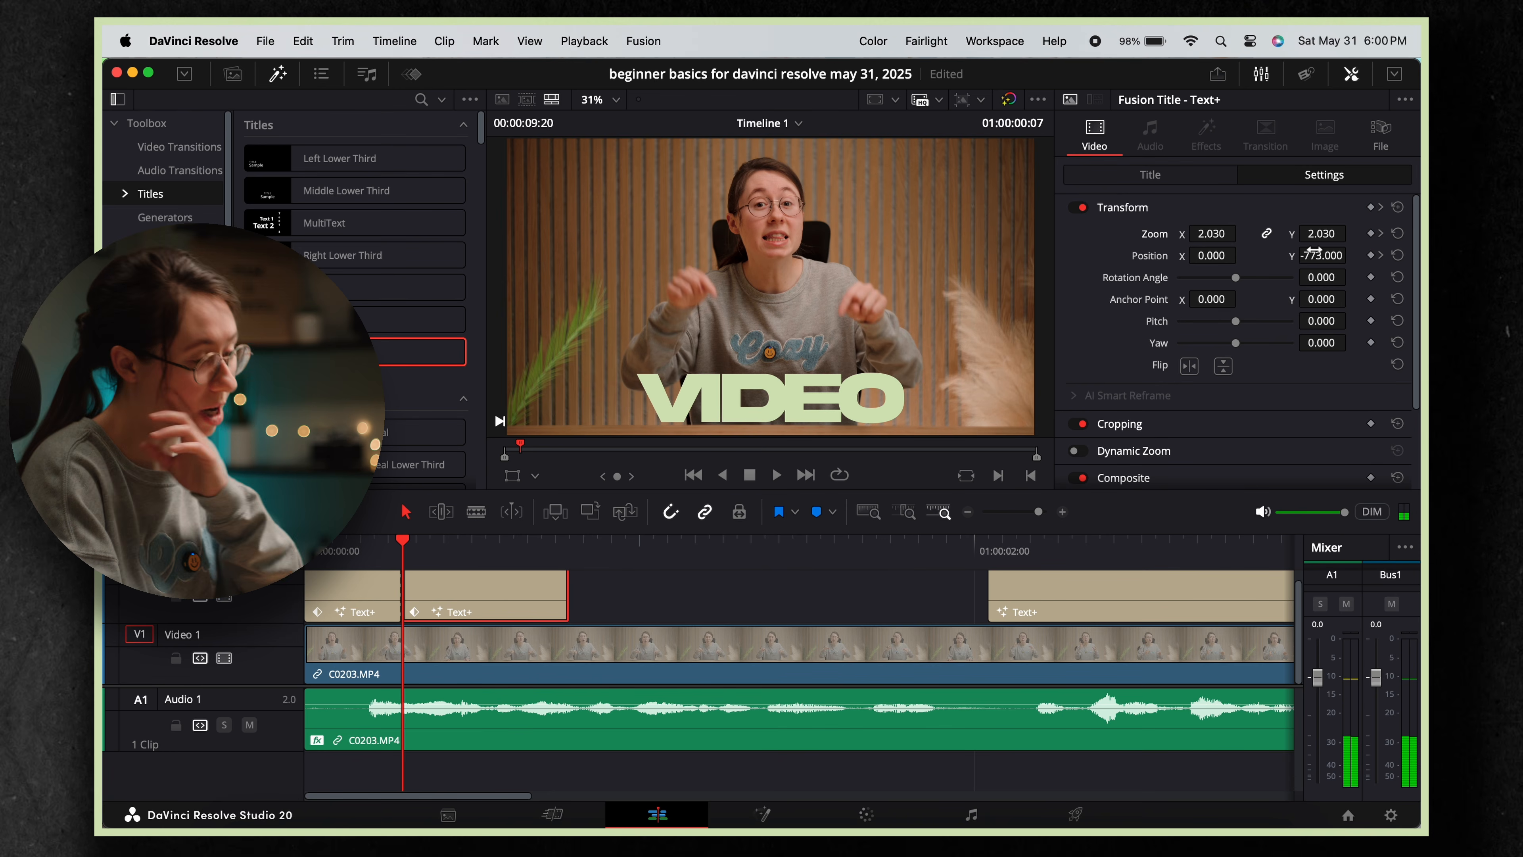
mouse_move(1315, 250)
mouse_down()
mouse_move(1352, 254)
mouse_move(1316, 255)
mouse_up()
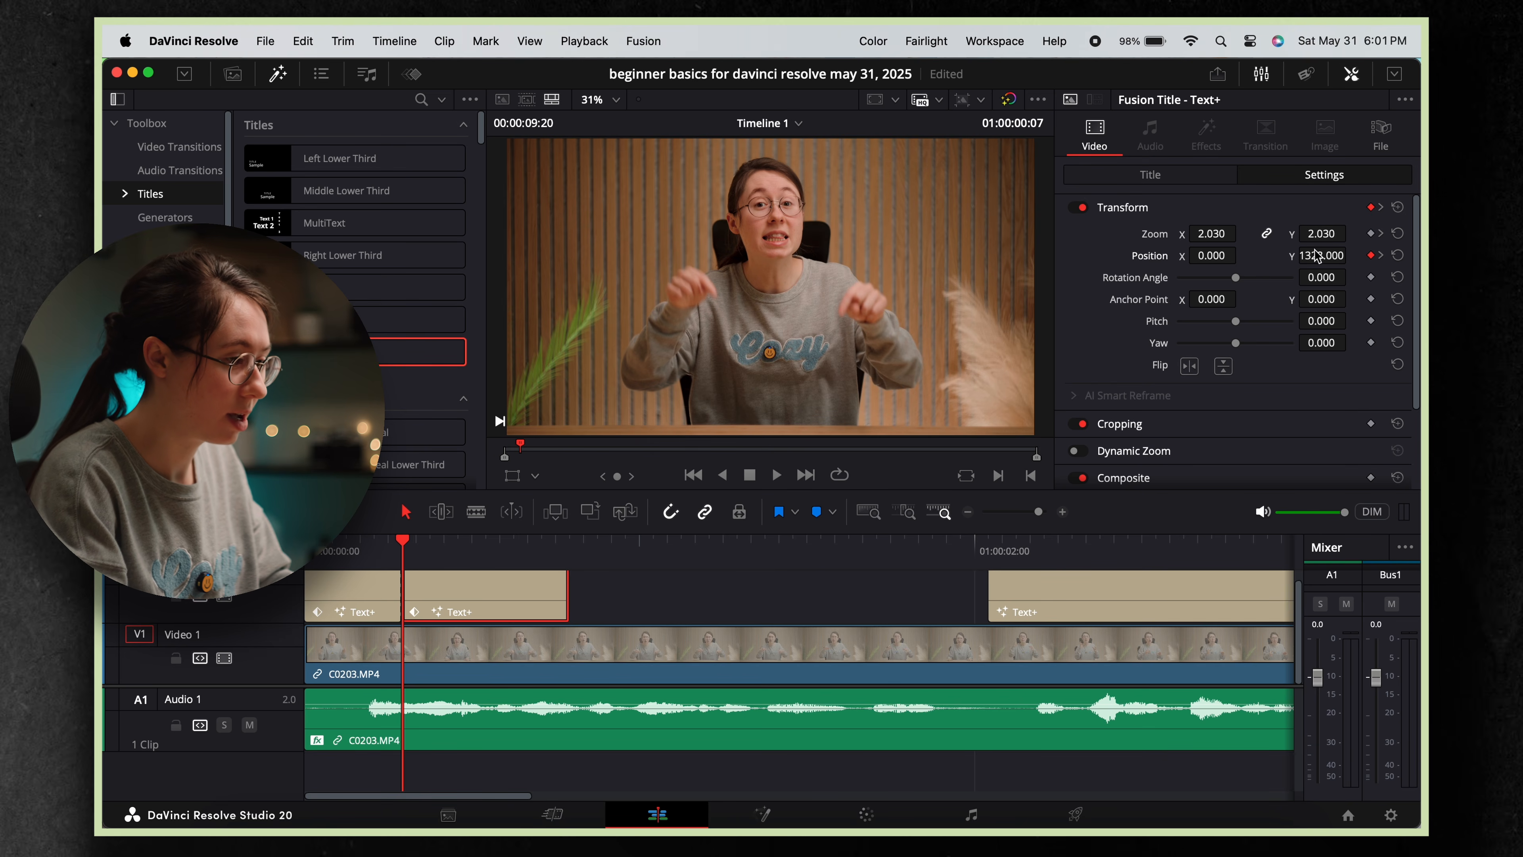
click(1381, 255)
right_click(1371, 255)
click(1361, 290)
click(597, 583)
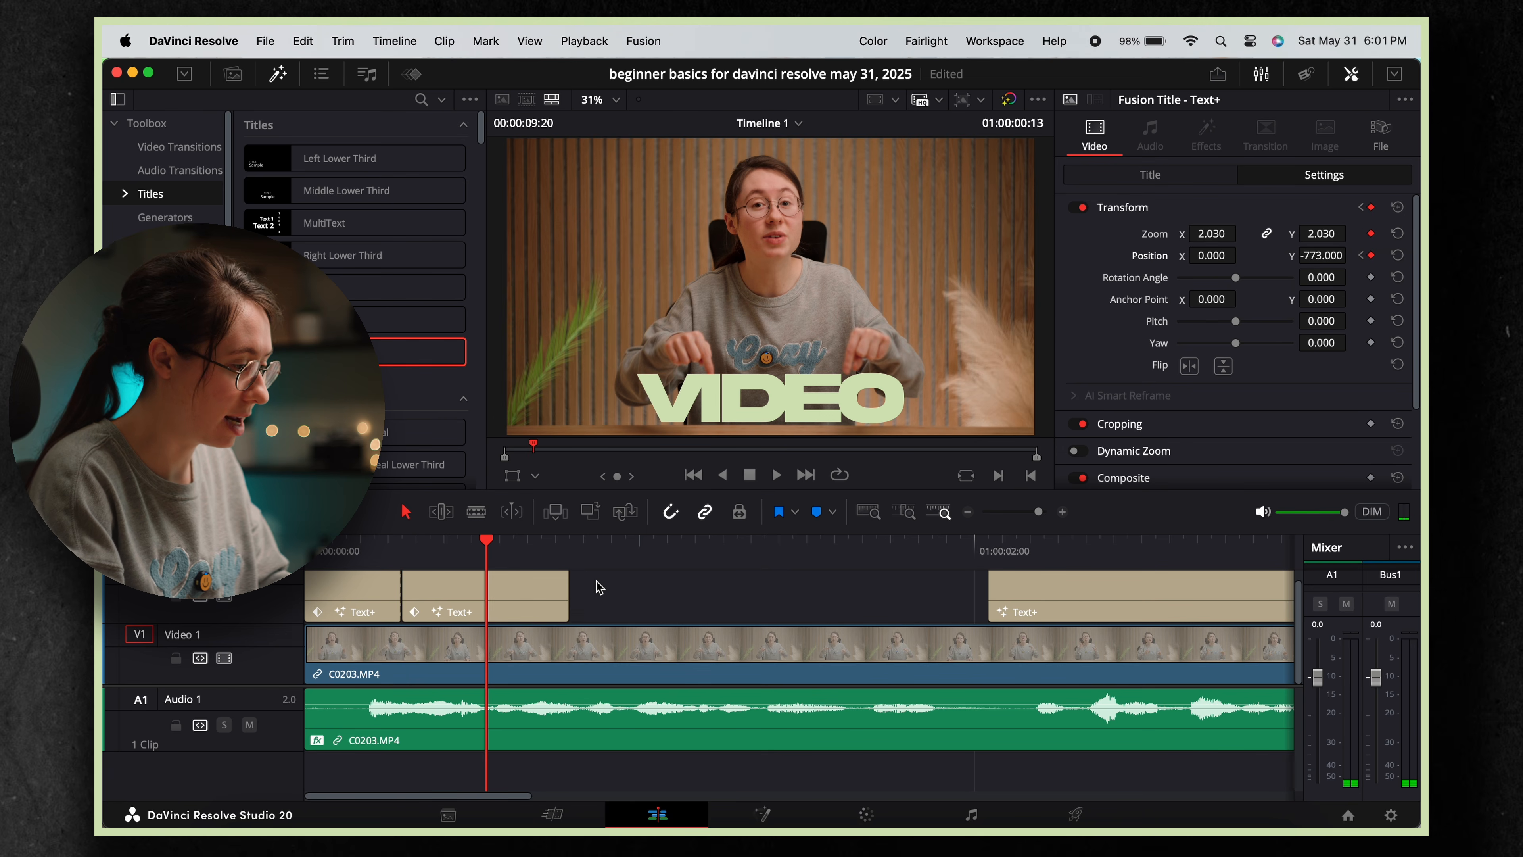
Play the "IN THIS" and "VIDEO" title animations, and review the "BEGINNER BASICS" and "FOR DAVINCI RESOLVE 20" titles.
click(387, 549)
key(space)
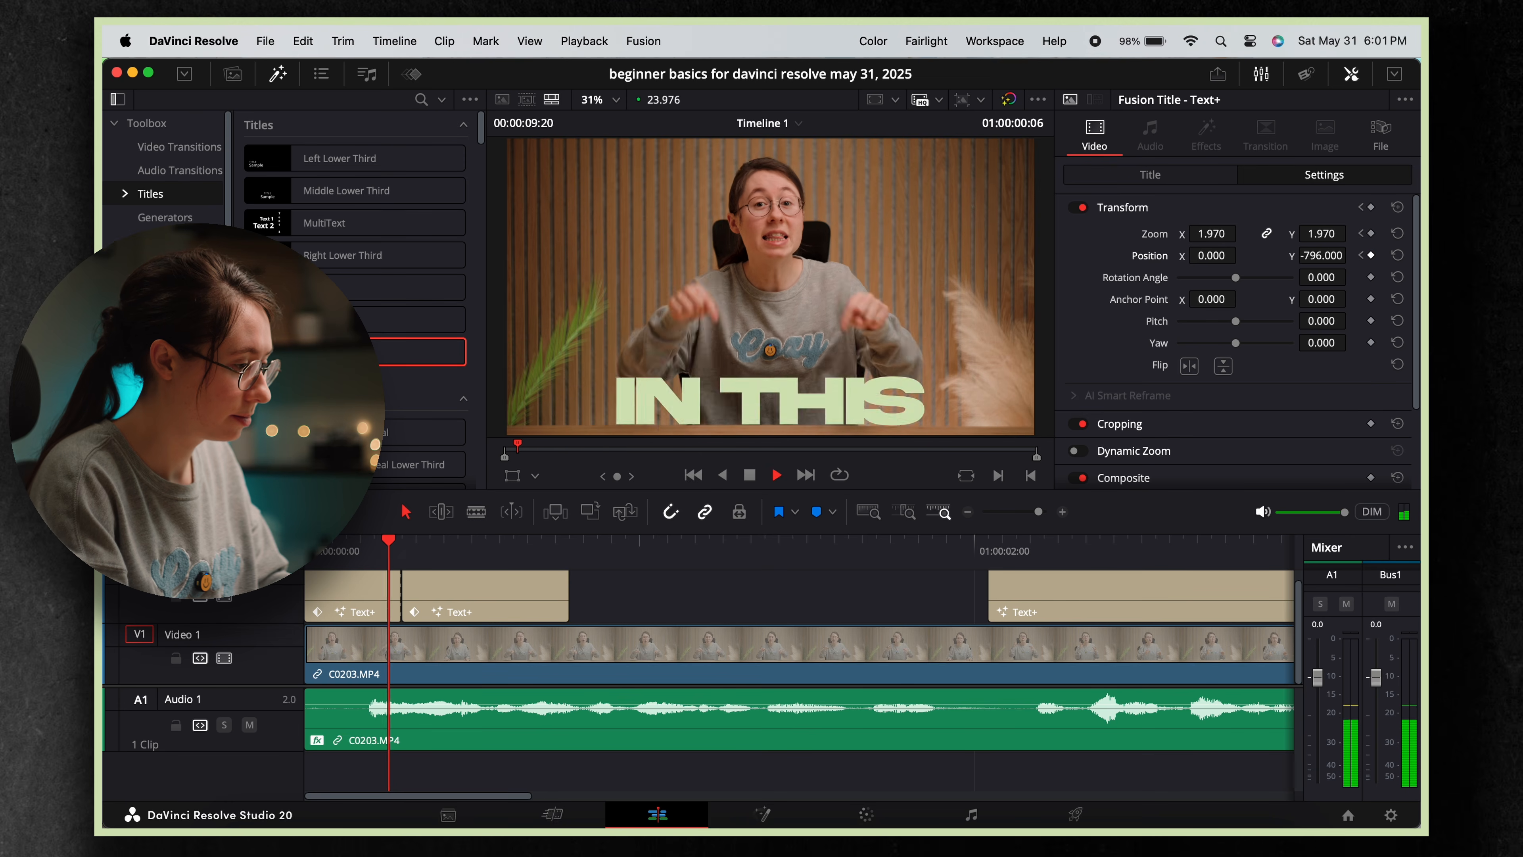
key(space)
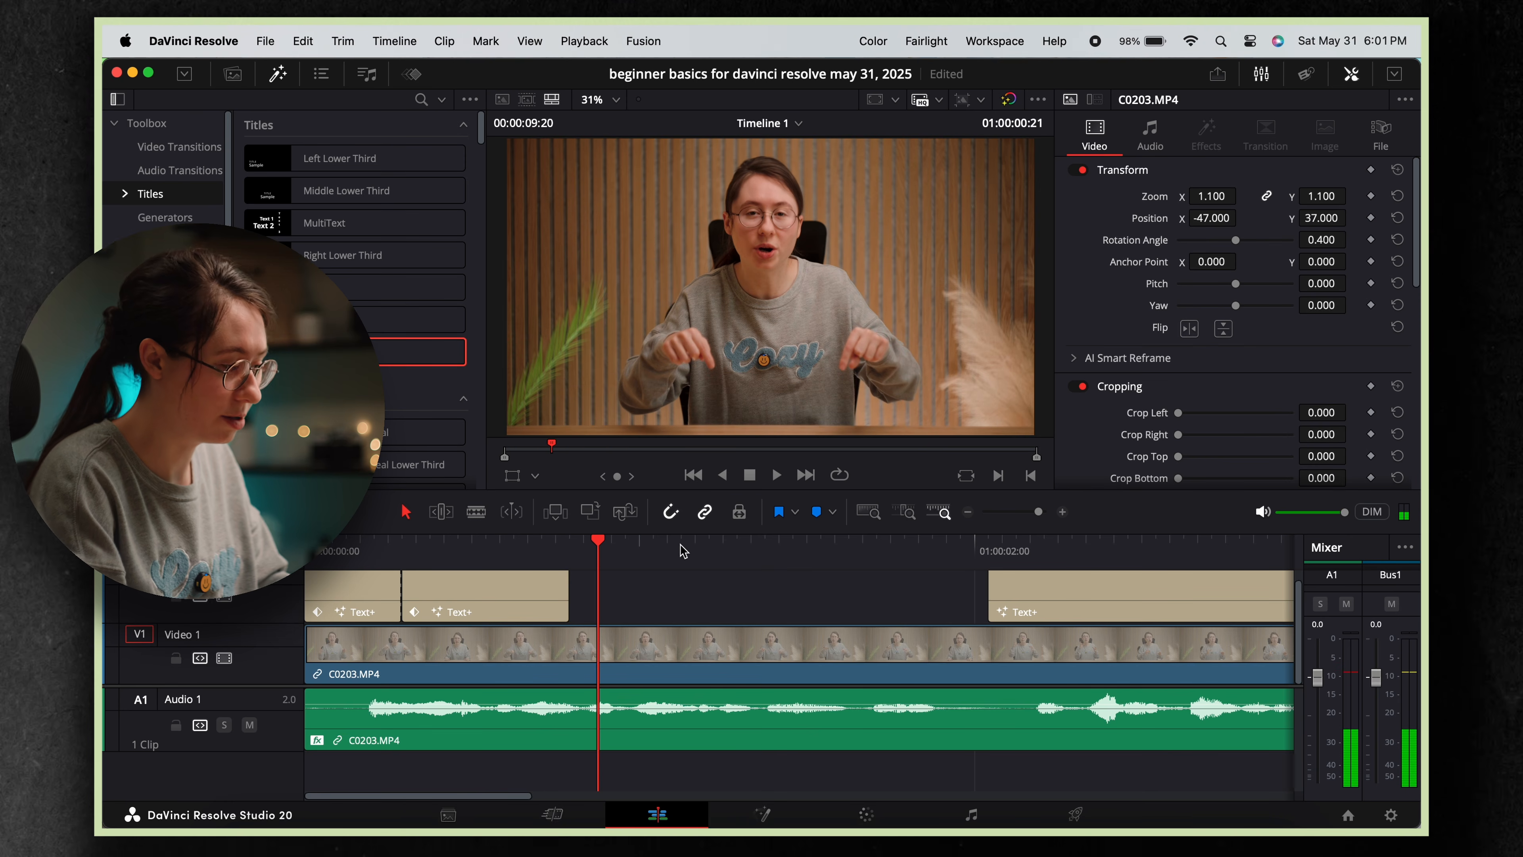
key(Down)
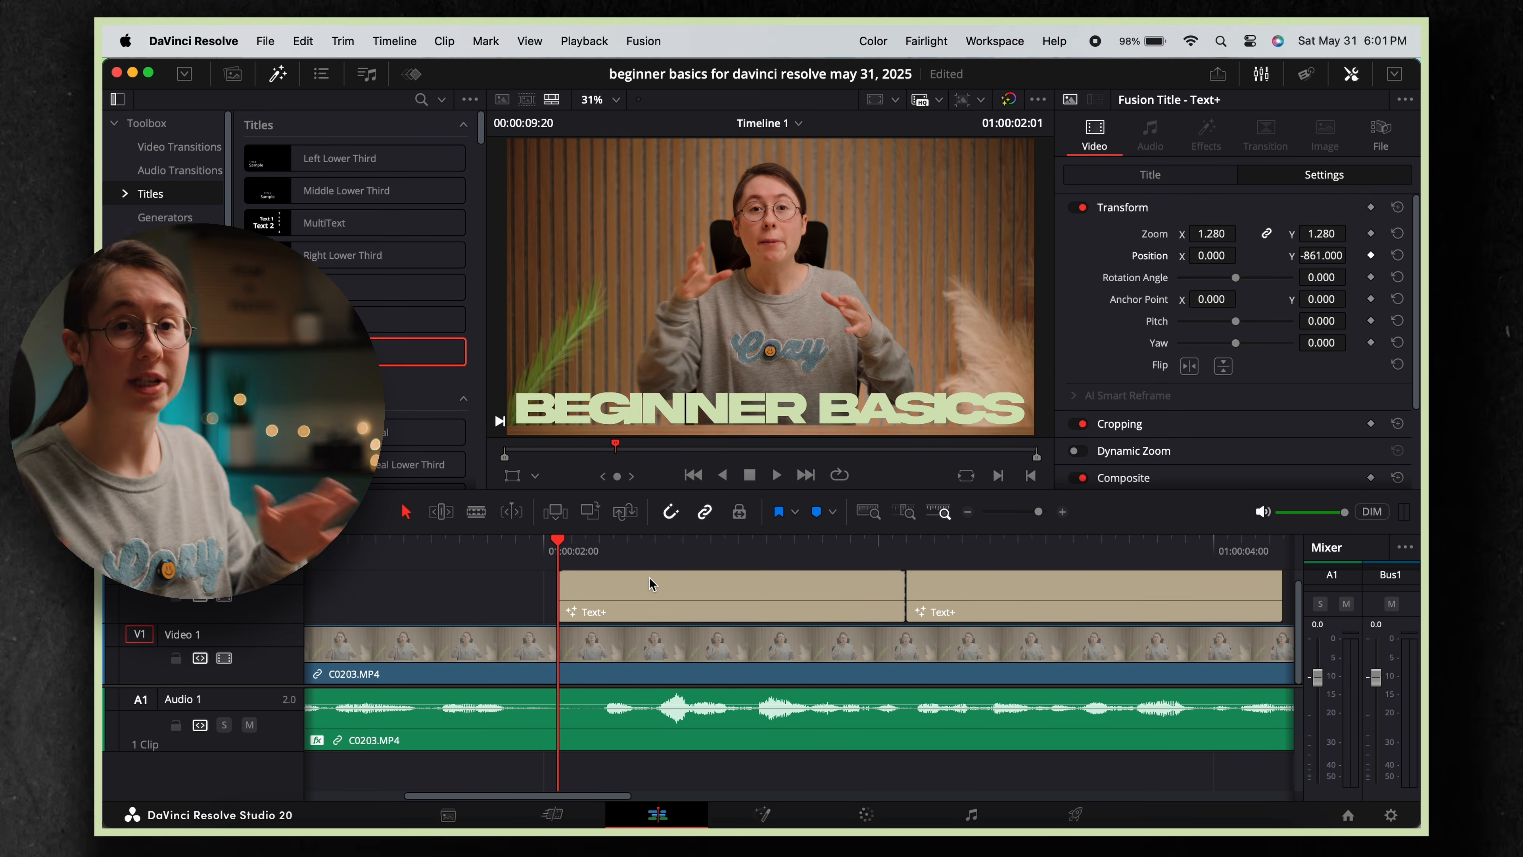
click(977, 546)
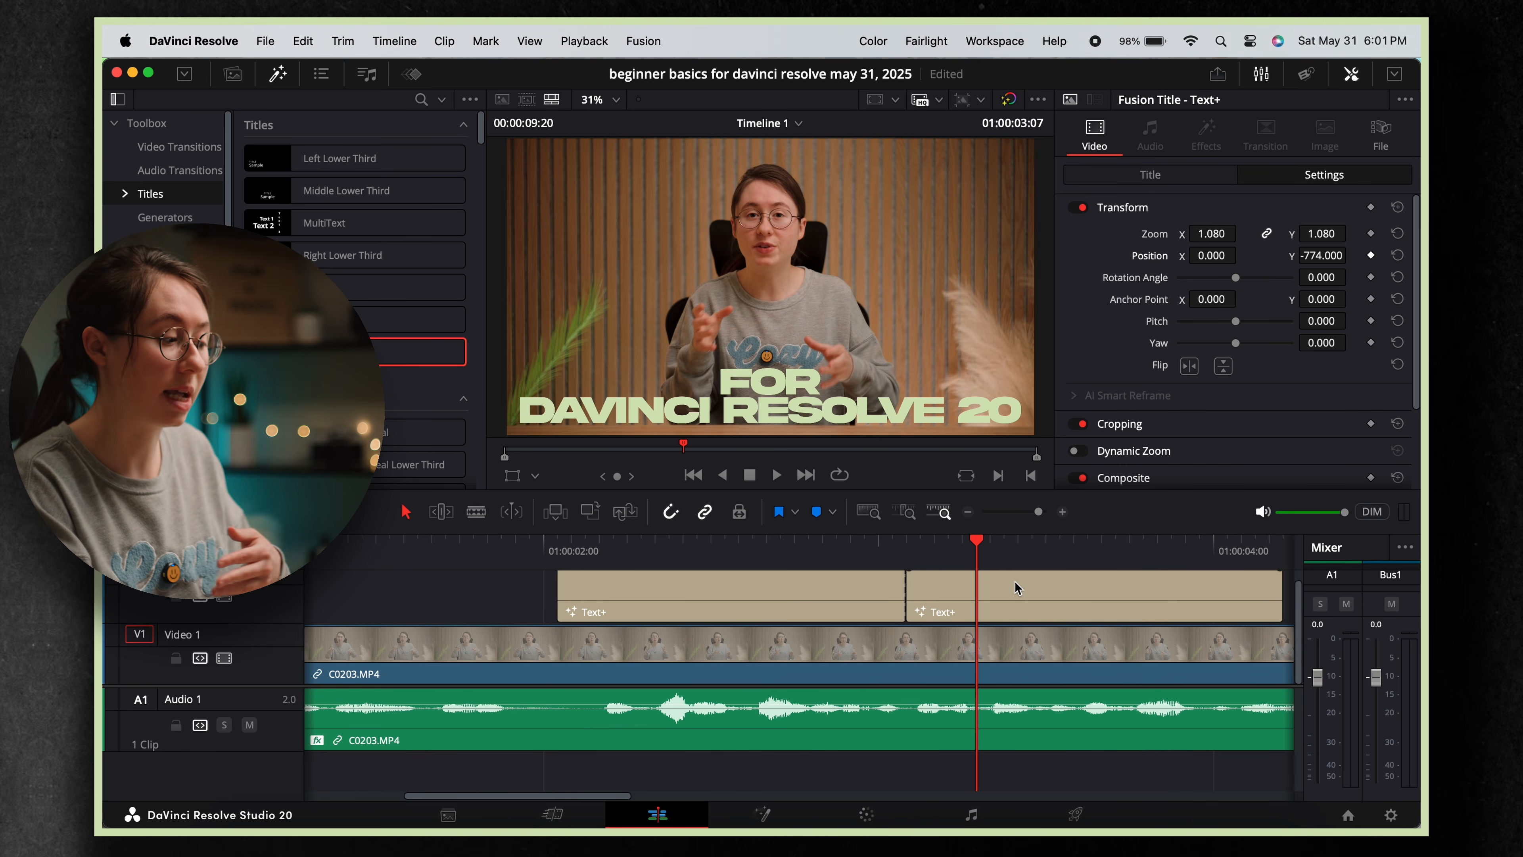
click(578, 543)
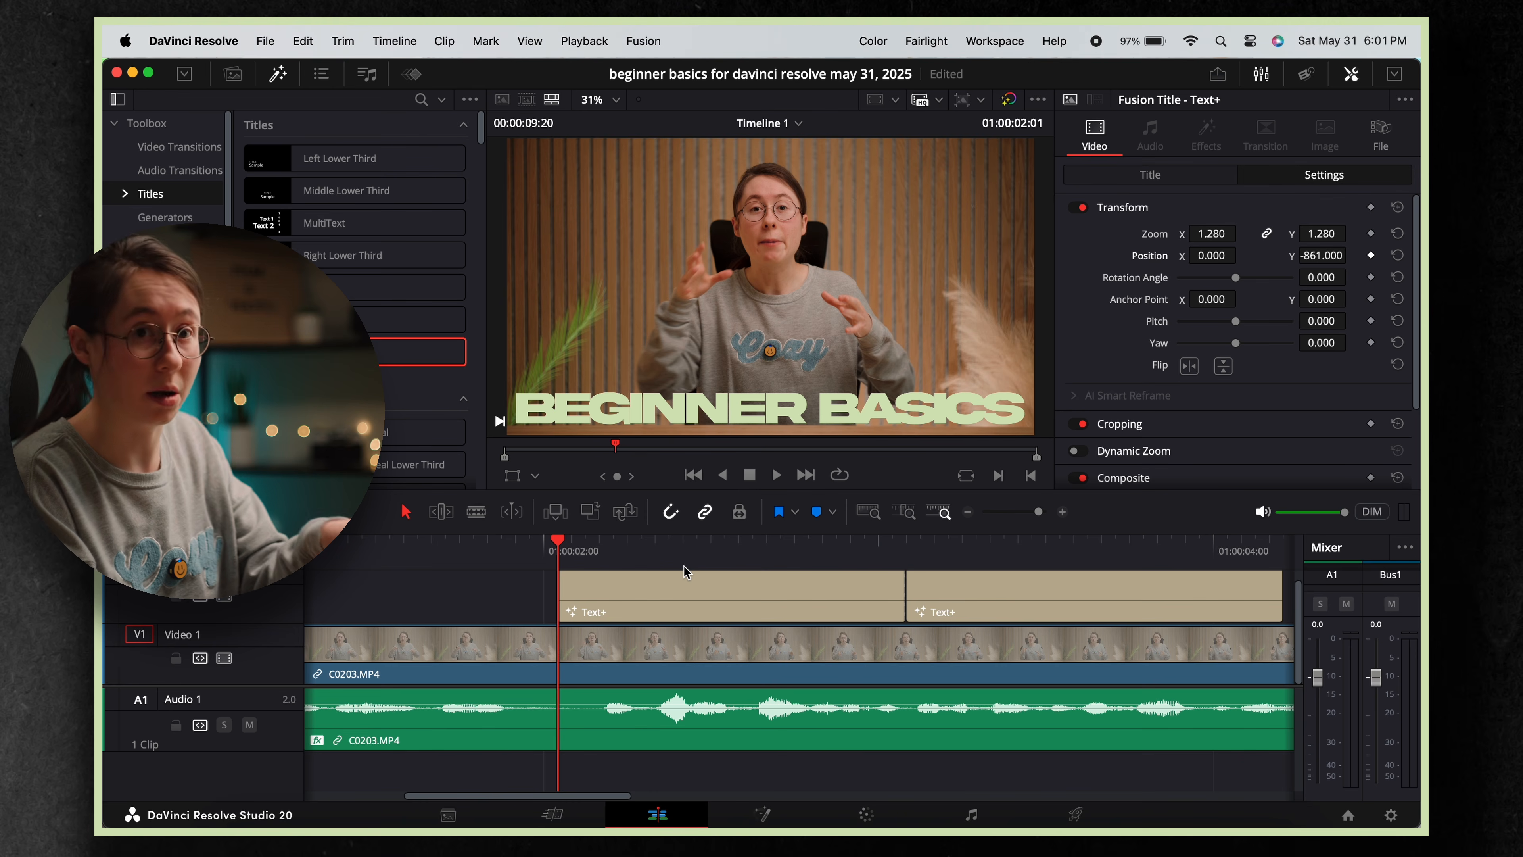
Keyframe the "BEGINNER BASICS" title's Write On at 01:00:02:23 with Start 0.0 and End 1.0.
key(space)
key(space)
click(846, 588)
scroll(1289, 396, down, 3)
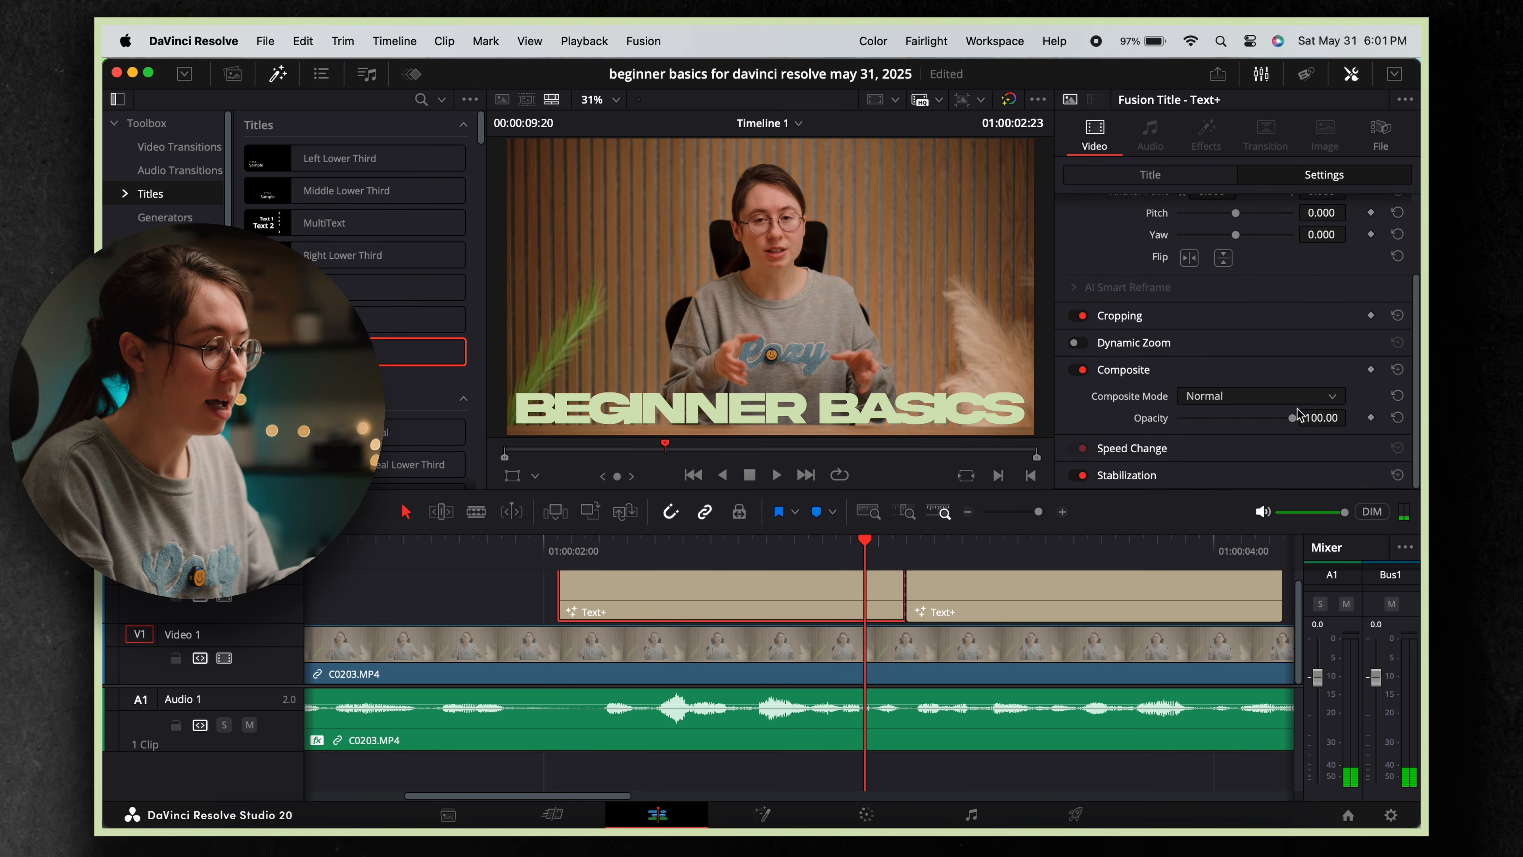
scroll(1248, 291, up, 3)
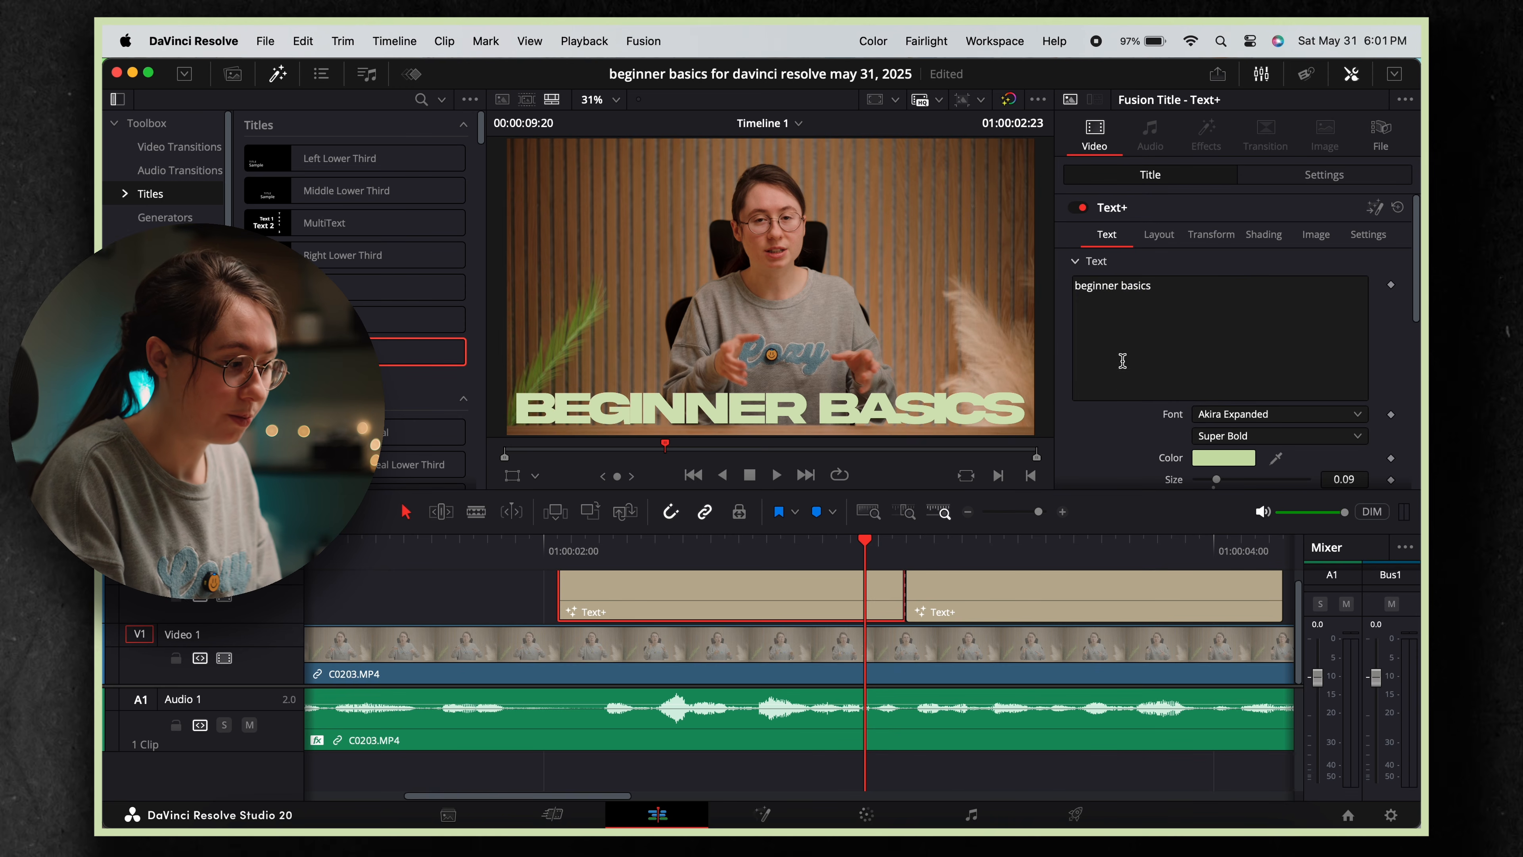
scroll(1128, 457, down, 10)
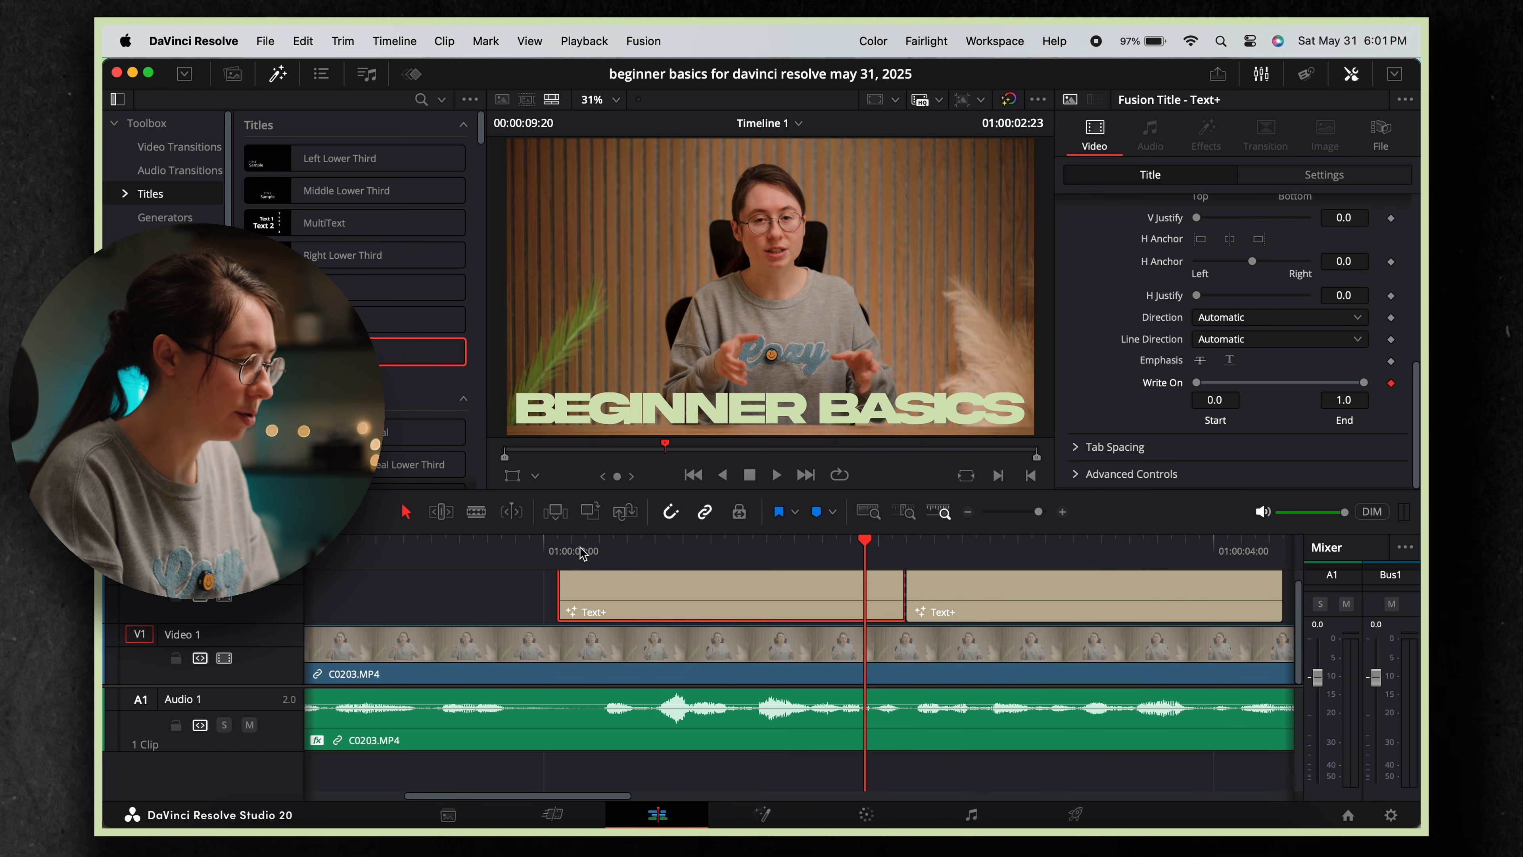
Set the "BEGINNER BASICS" title's Write On End to 0.0 at 01:00:02:01, and play the write-on animation.
click(558, 550)
drag(1365, 384, 1201, 393)
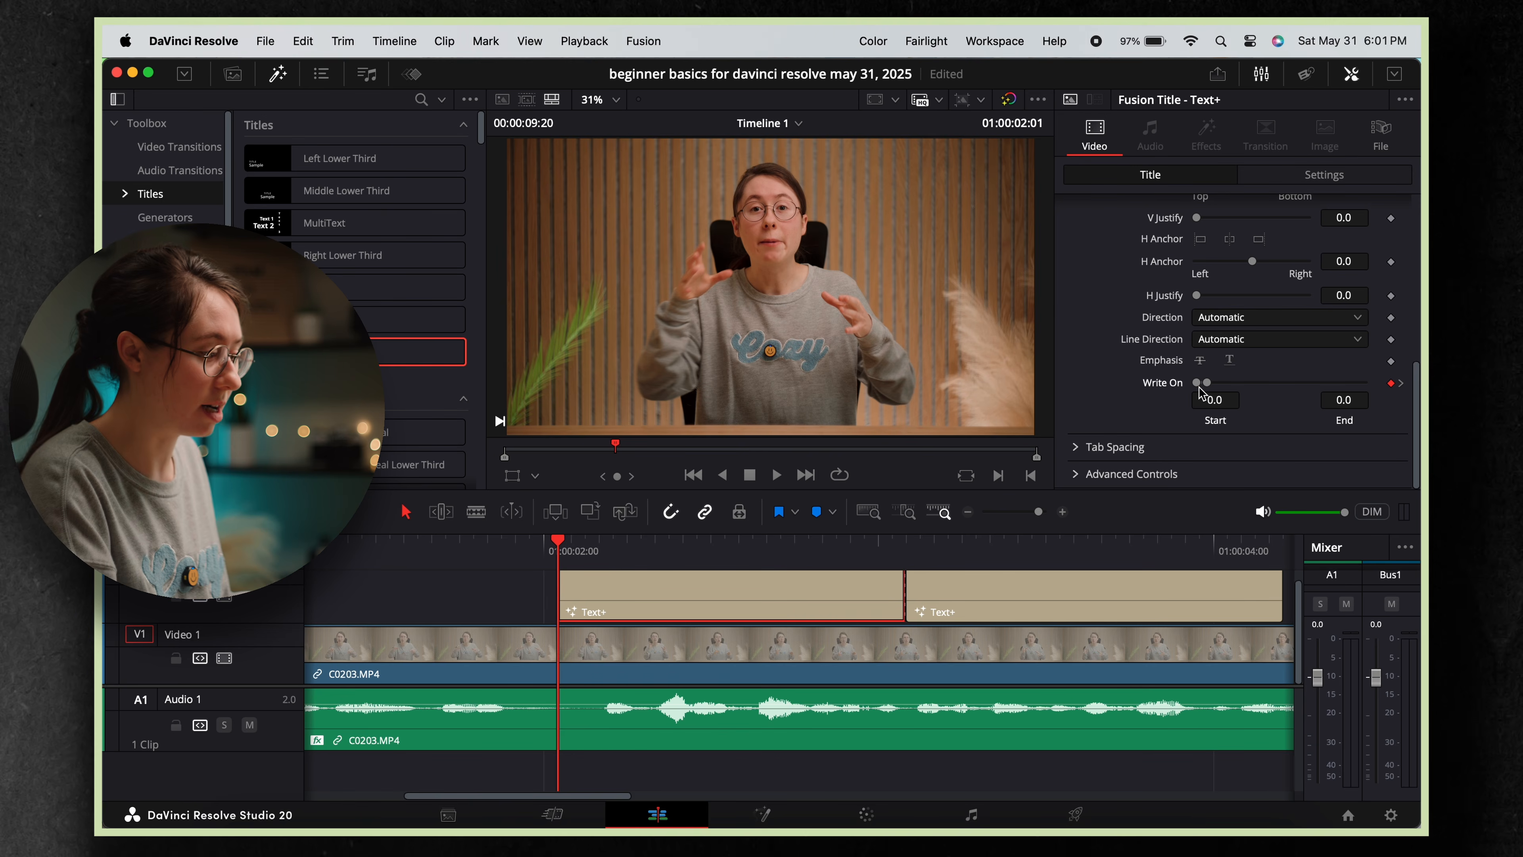
click(515, 591)
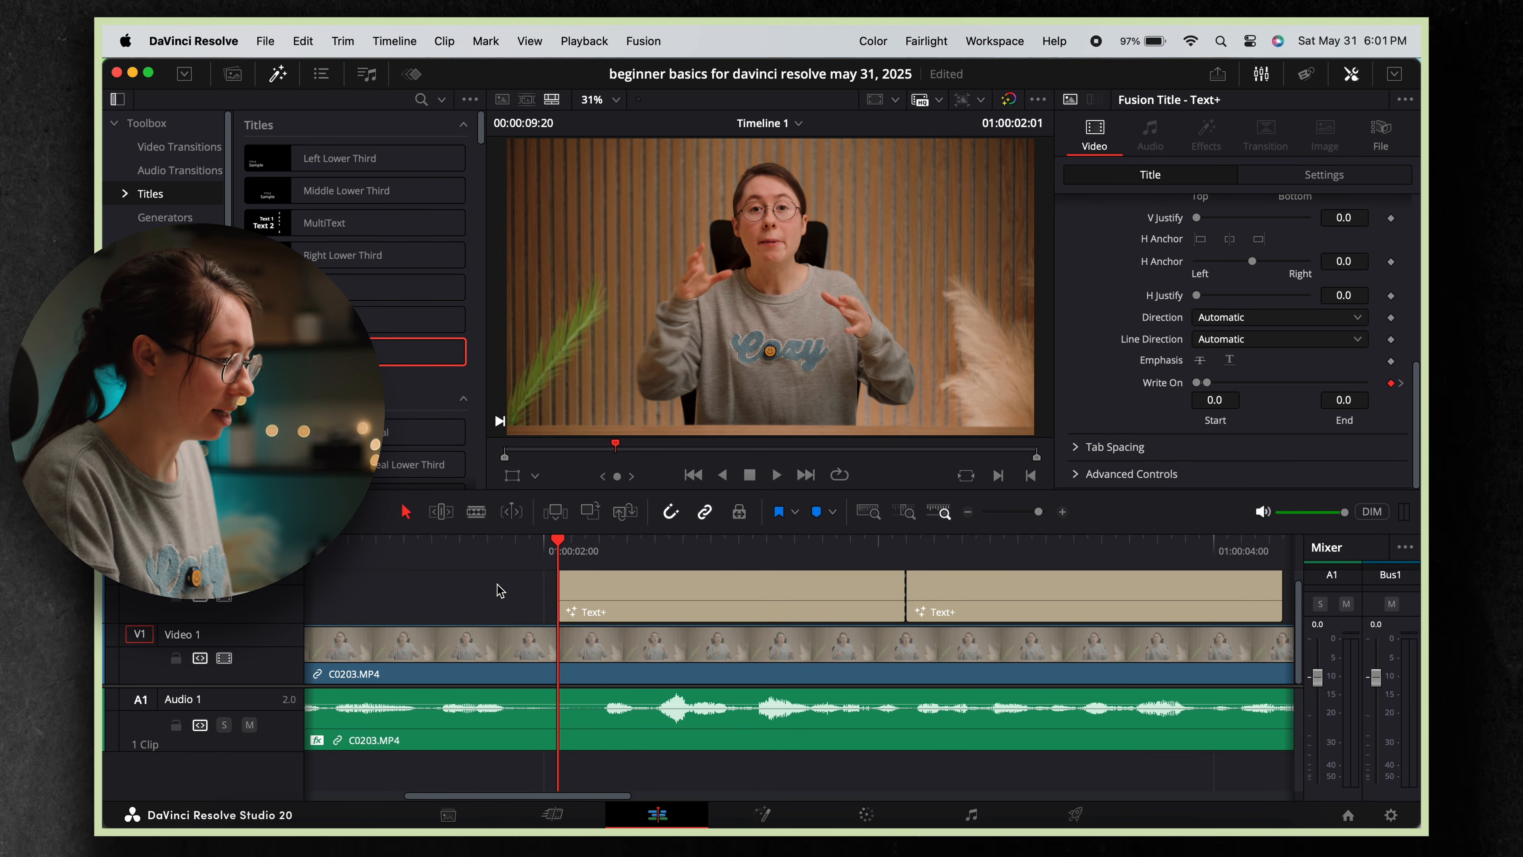
click(445, 551)
key(space)
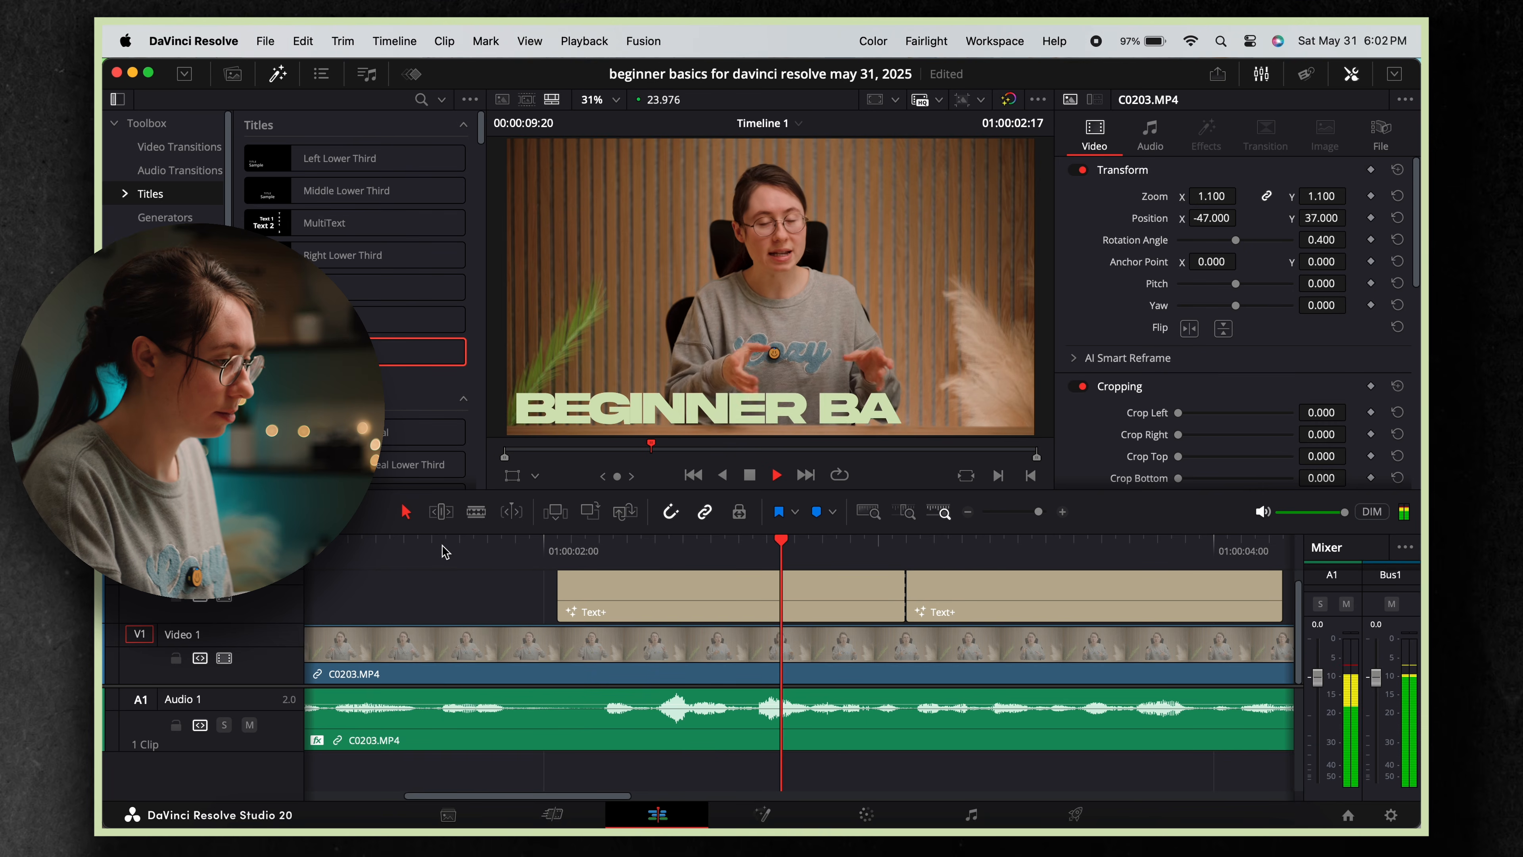
key(space)
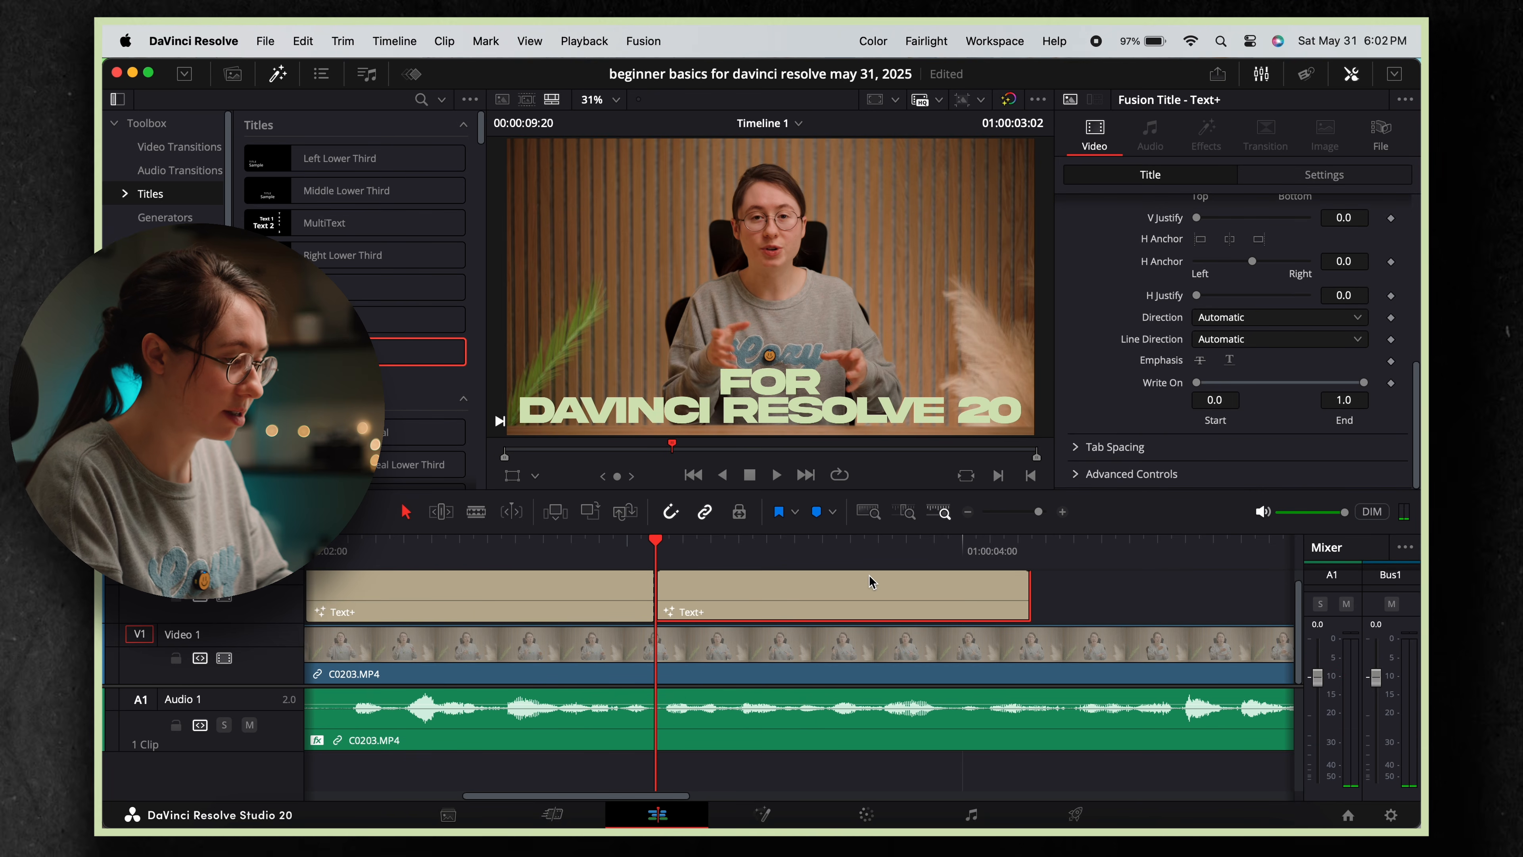
Keyframe the "FOR DAVINCI RESOLVE 20" title's Write On End at 1.0 near the title's end and 0.0 at 01:00:03:02.
key(space)
click(1004, 546)
drag(1004, 547, 983, 551)
click(657, 552)
drag(1365, 385, 1207, 388)
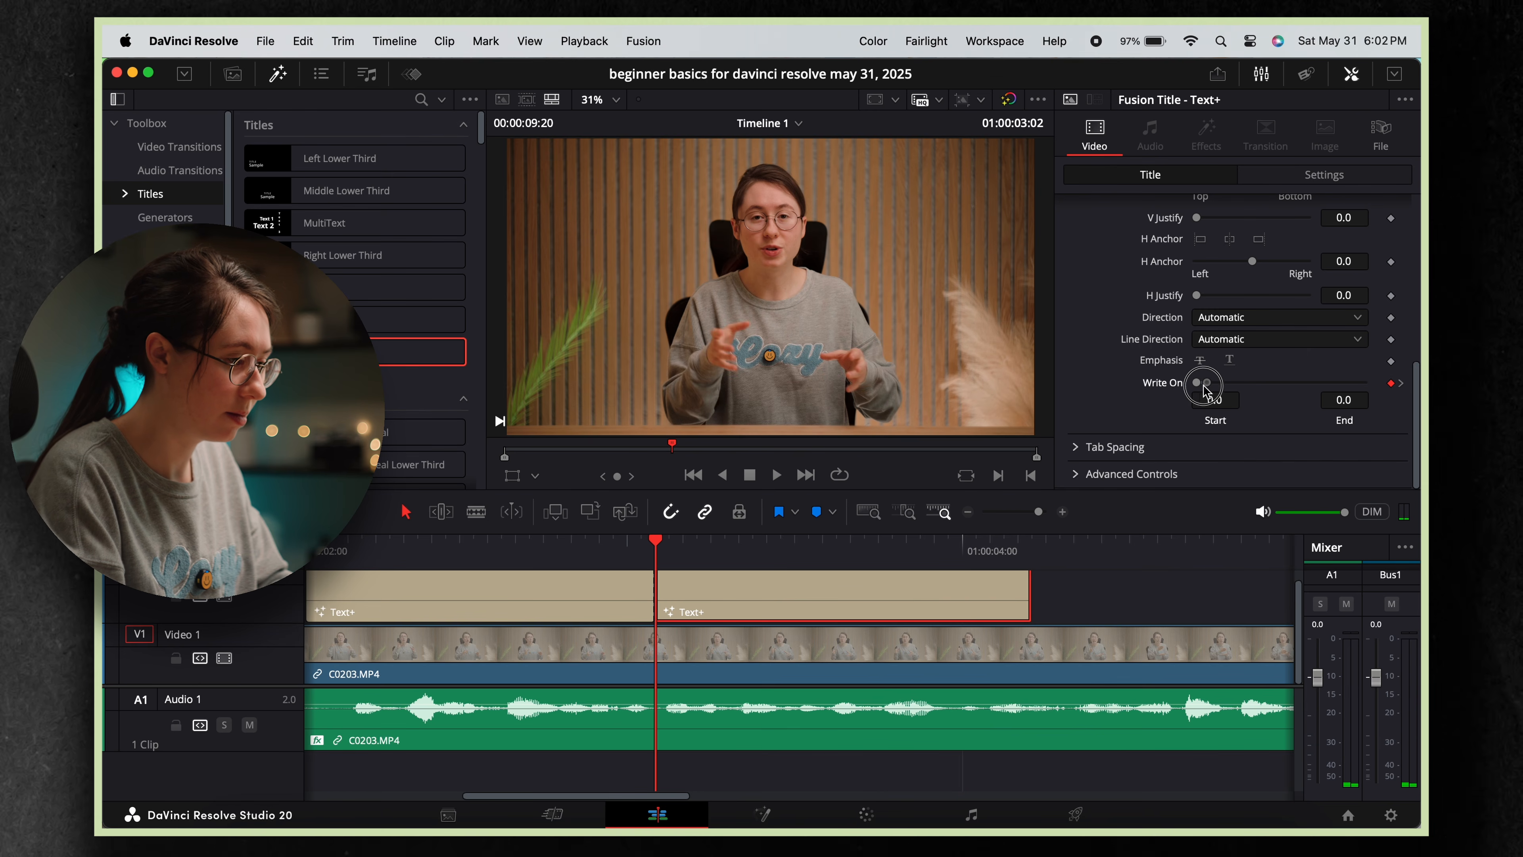
Play the "FOR DAVINCI RESOLVE 20" title to check its write-on animation.
click(637, 549)
key(space)
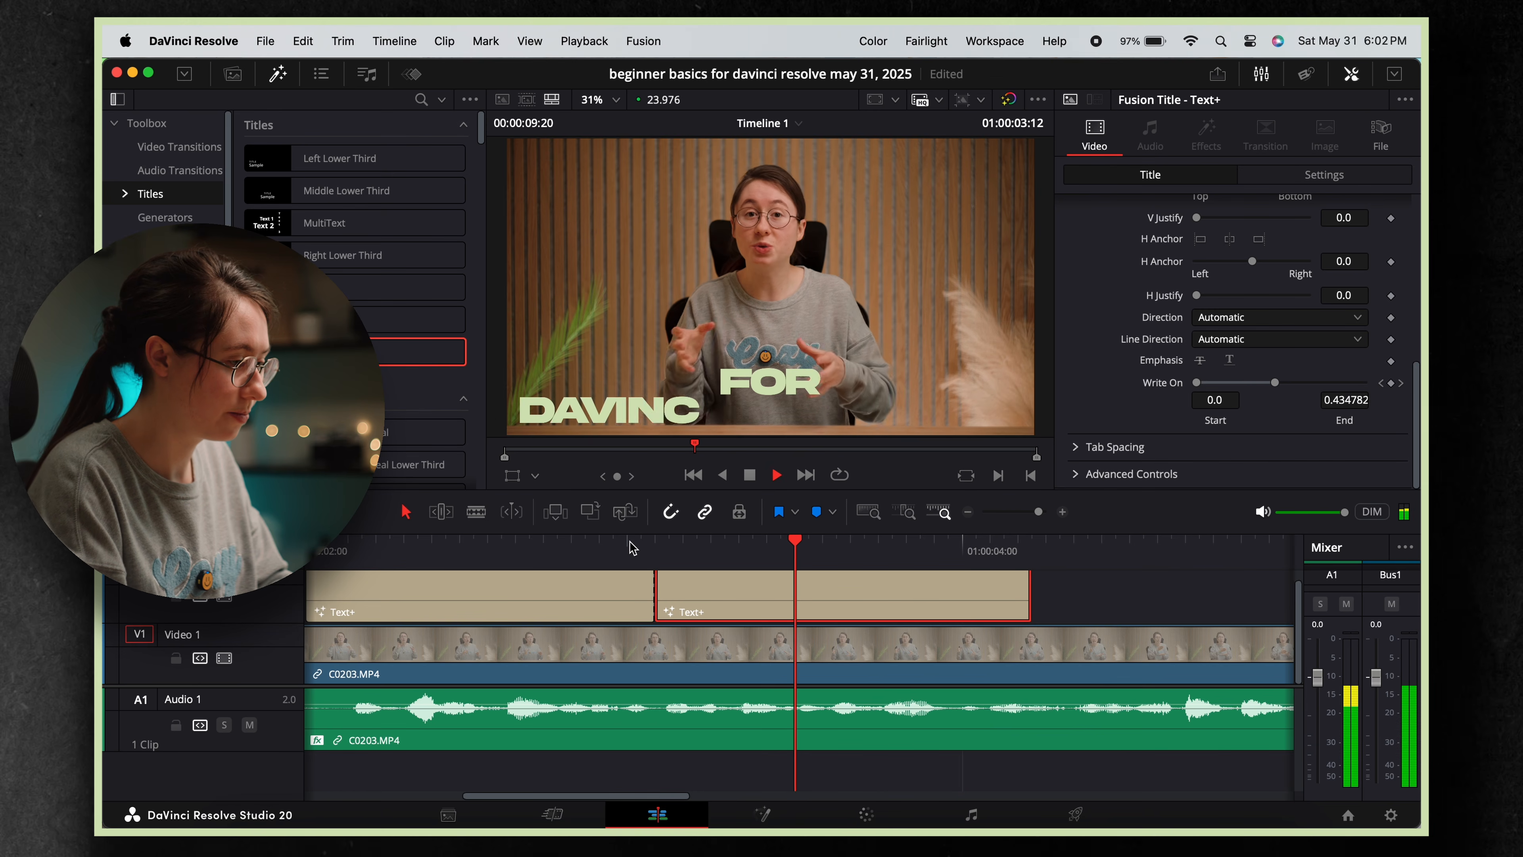
click(1124, 591)
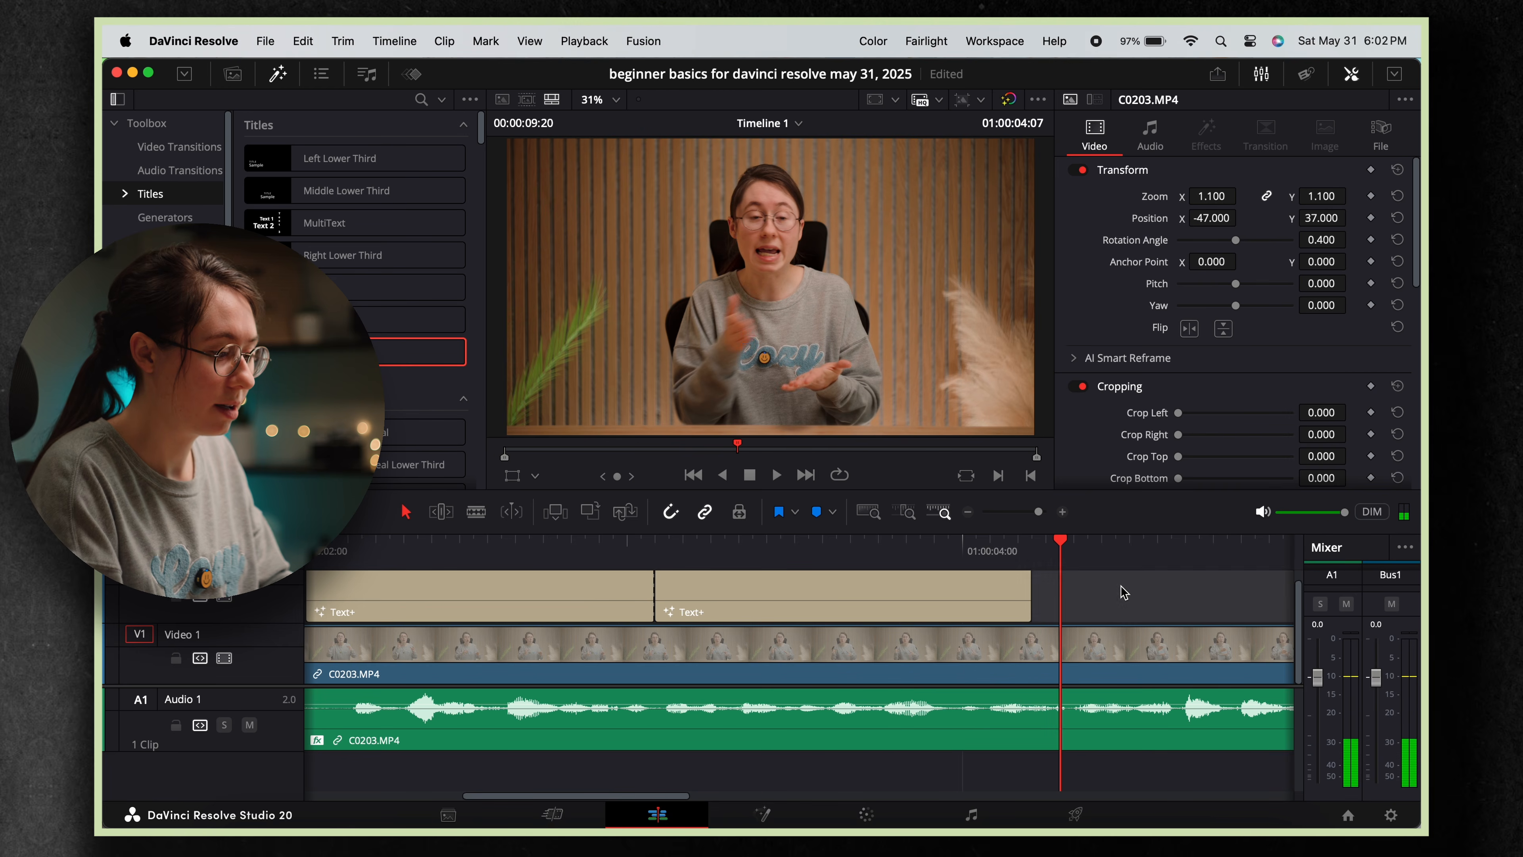
Apply the Camera Shake filter from Resolve FX Film Emulation to the "PRO" title at 01:00:08:01.
scroll(1124, 591, right, 15)
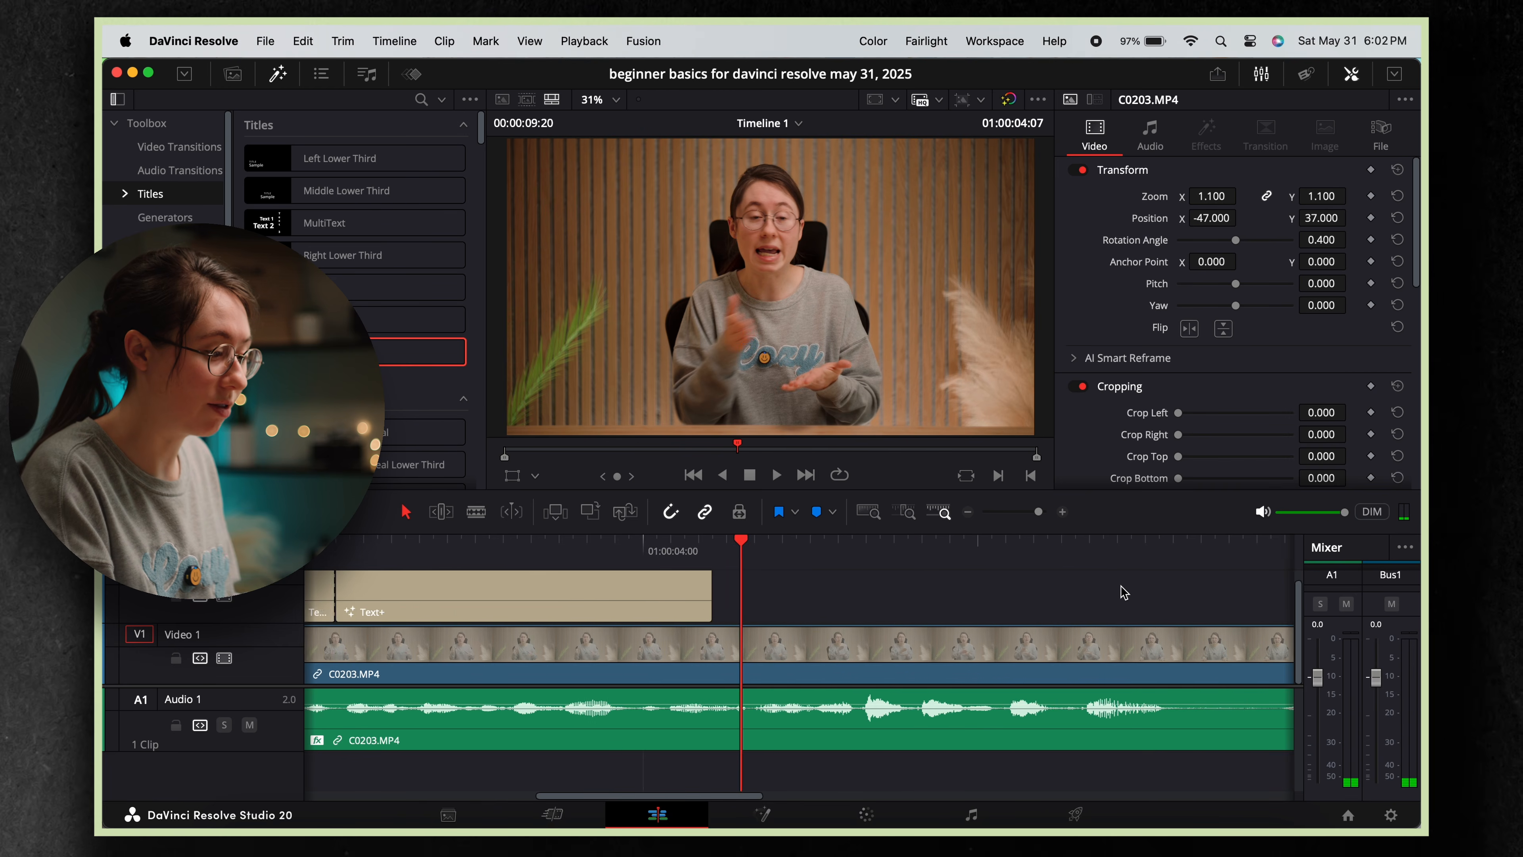
click(768, 550)
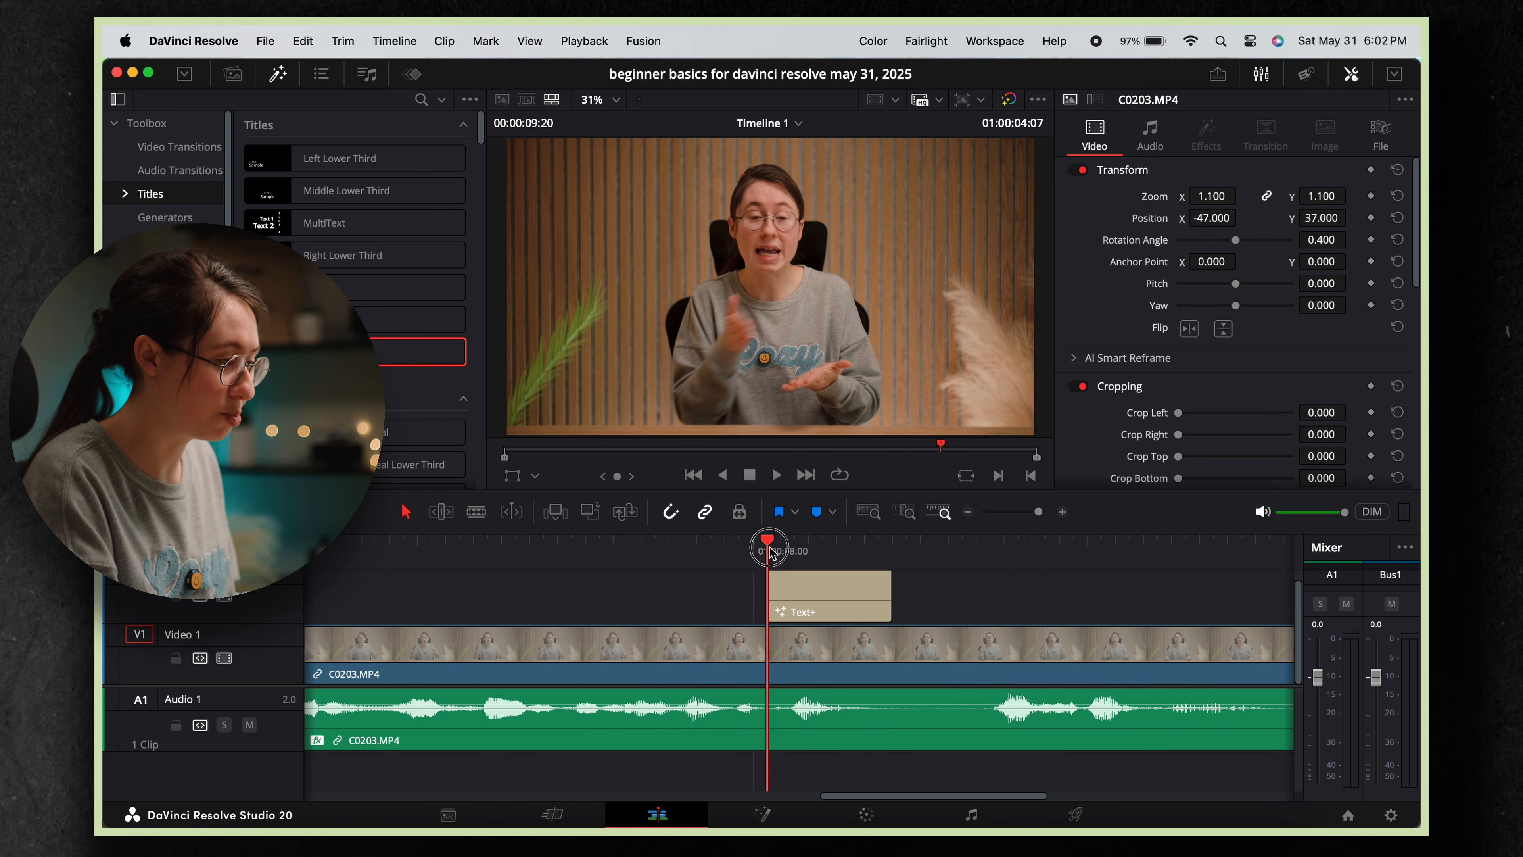
click(830, 587)
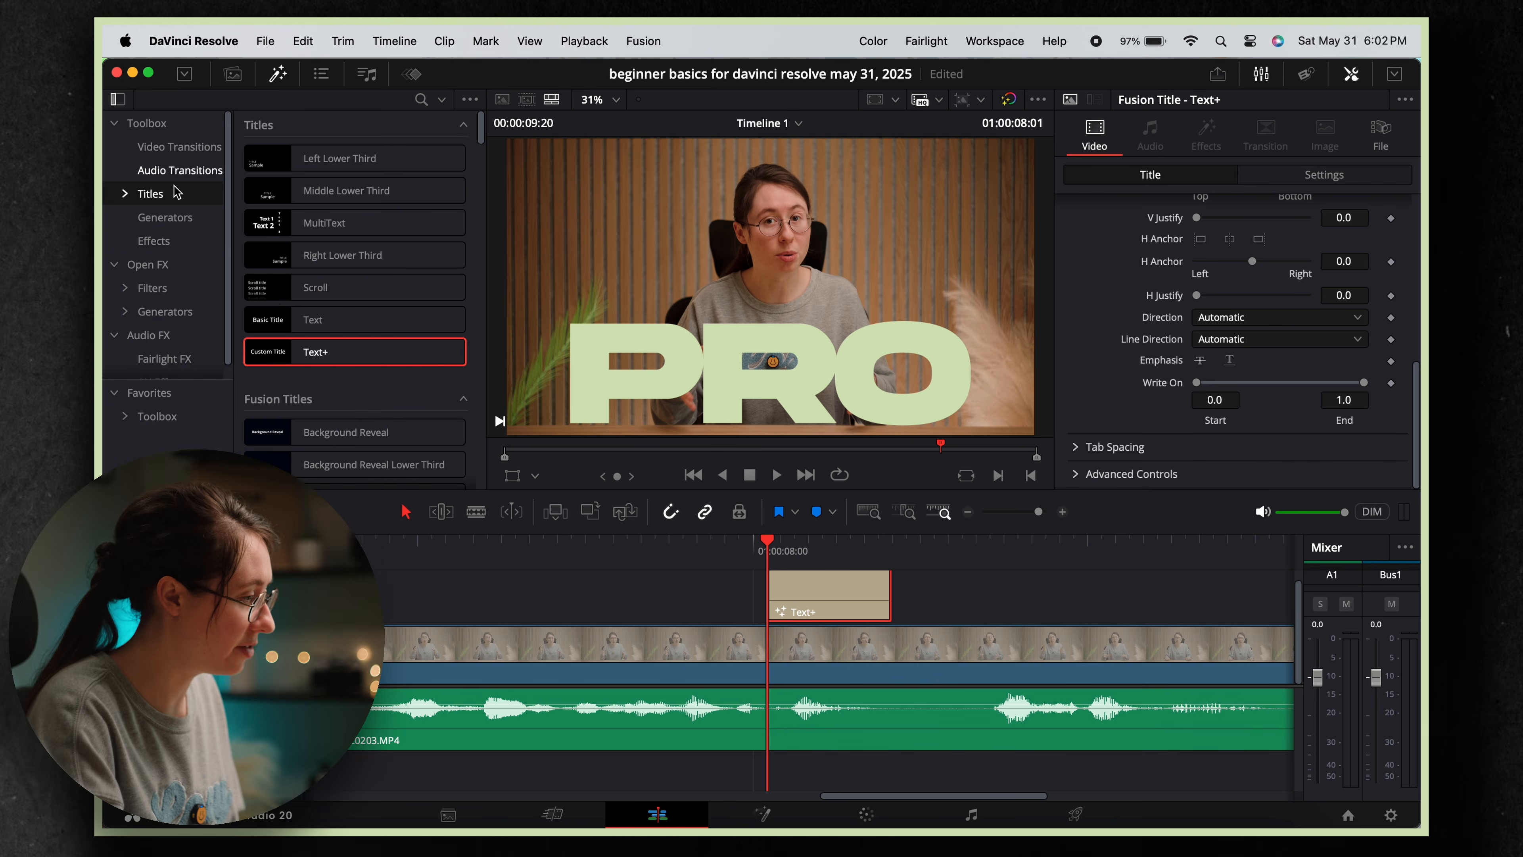
click(159, 314)
click(162, 288)
scroll(345, 372, down, 10)
scroll(340, 380, down, 8)
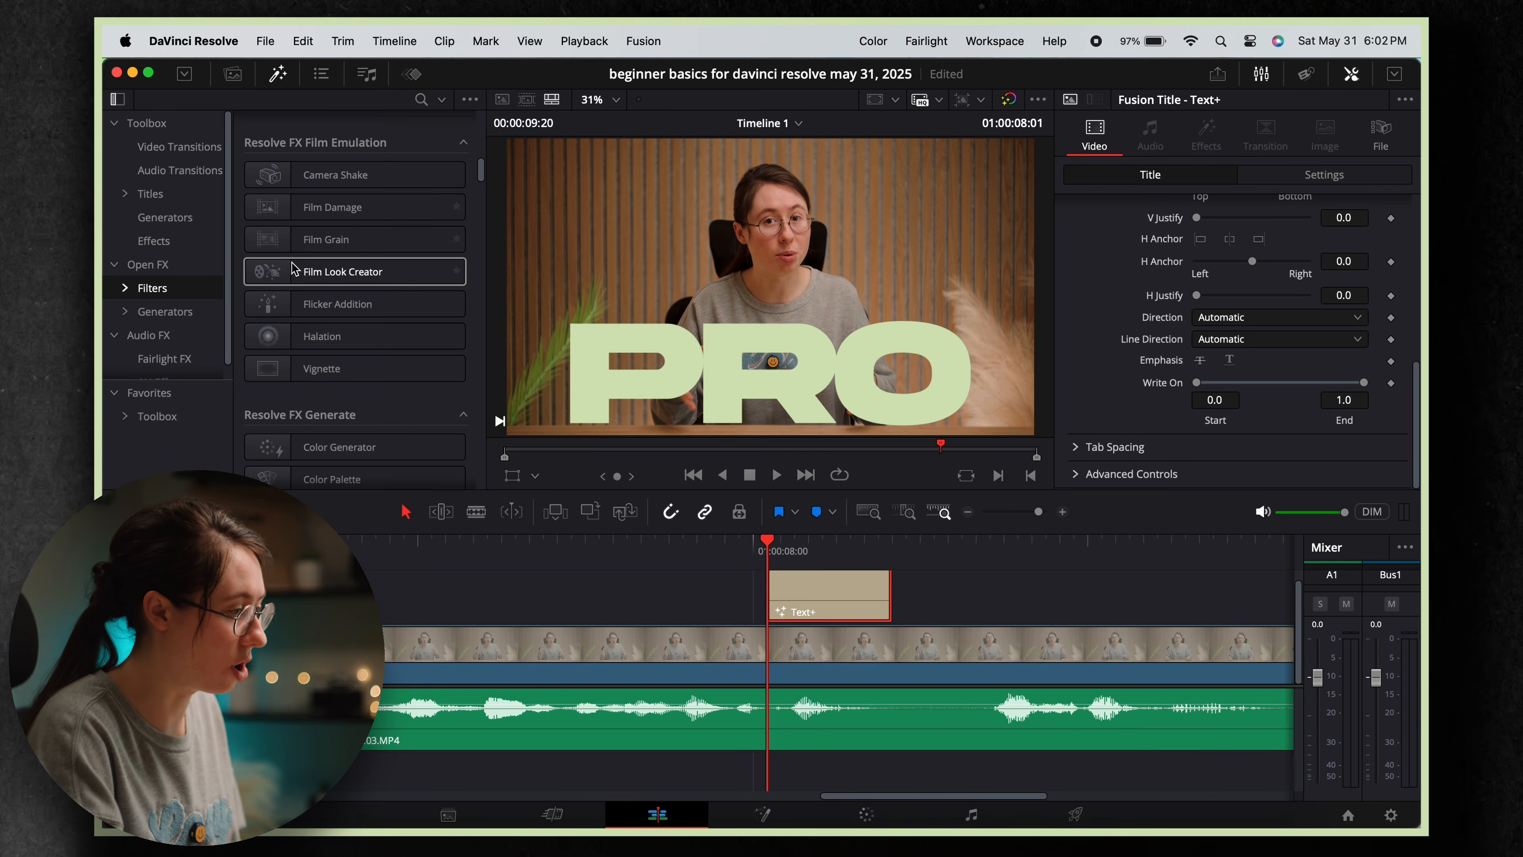
scroll(354, 336, up, 3)
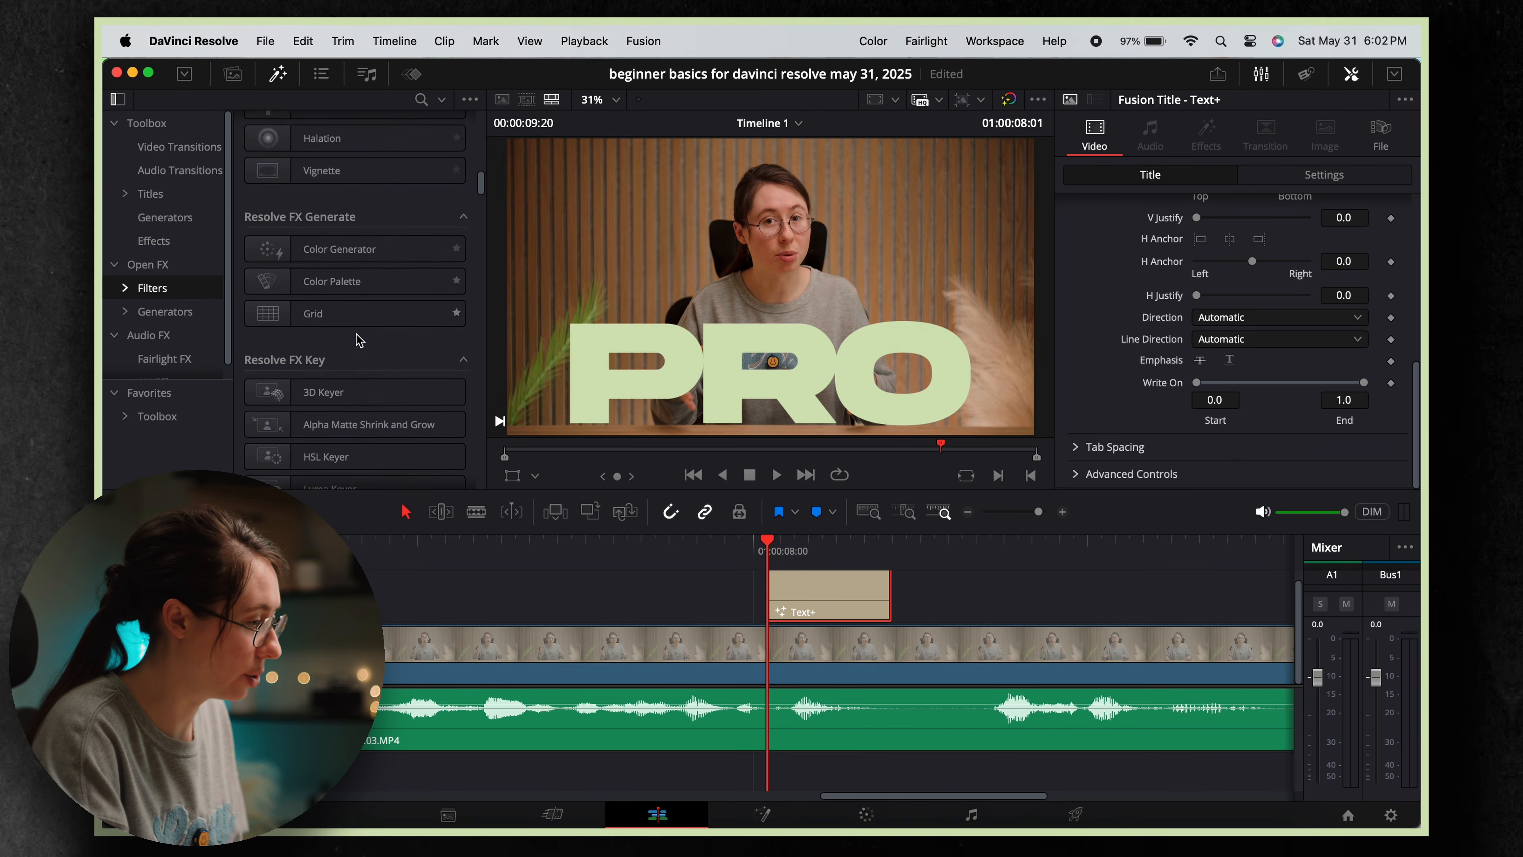
scroll(348, 300, down, 1)
drag(343, 284, 787, 576)
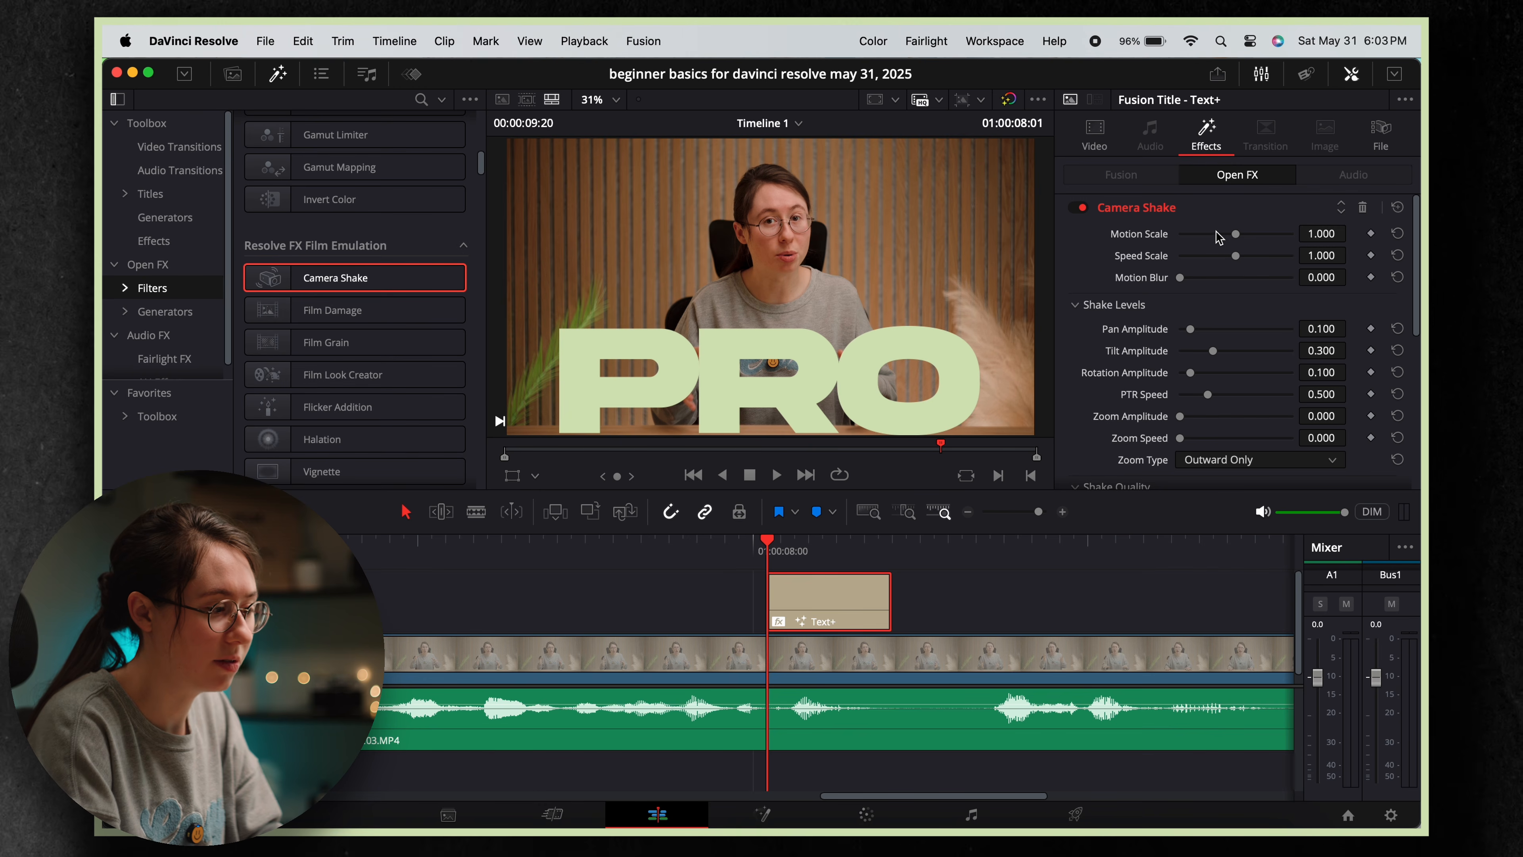
Set the Camera Shake effect's Motion Scale to 0.357, Speed Scale to 0.651 and Motion Blur to 0.450.
click(1198, 234)
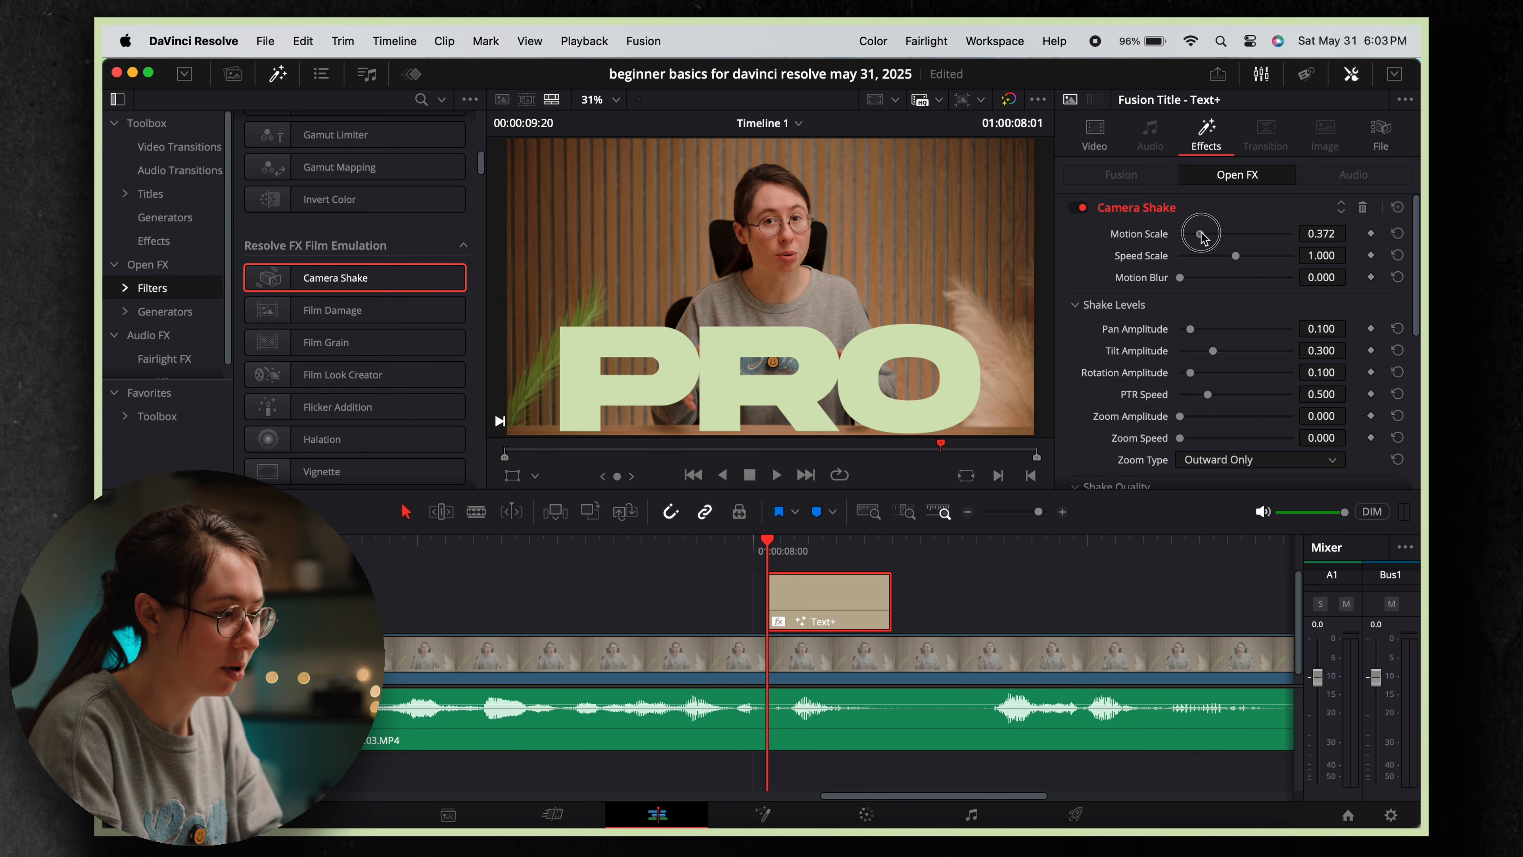
click(1216, 256)
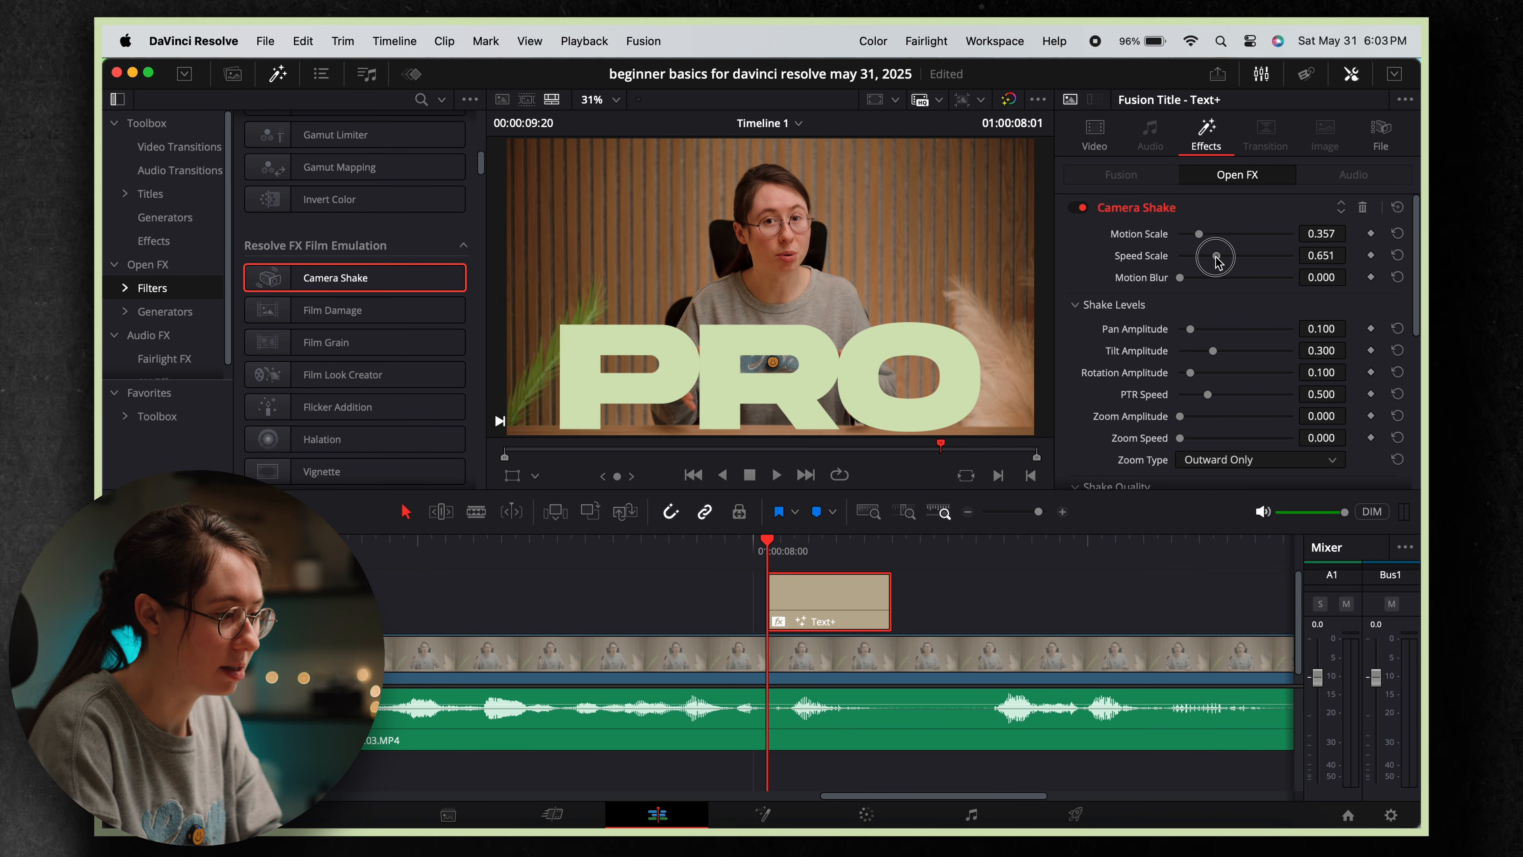
click(1229, 278)
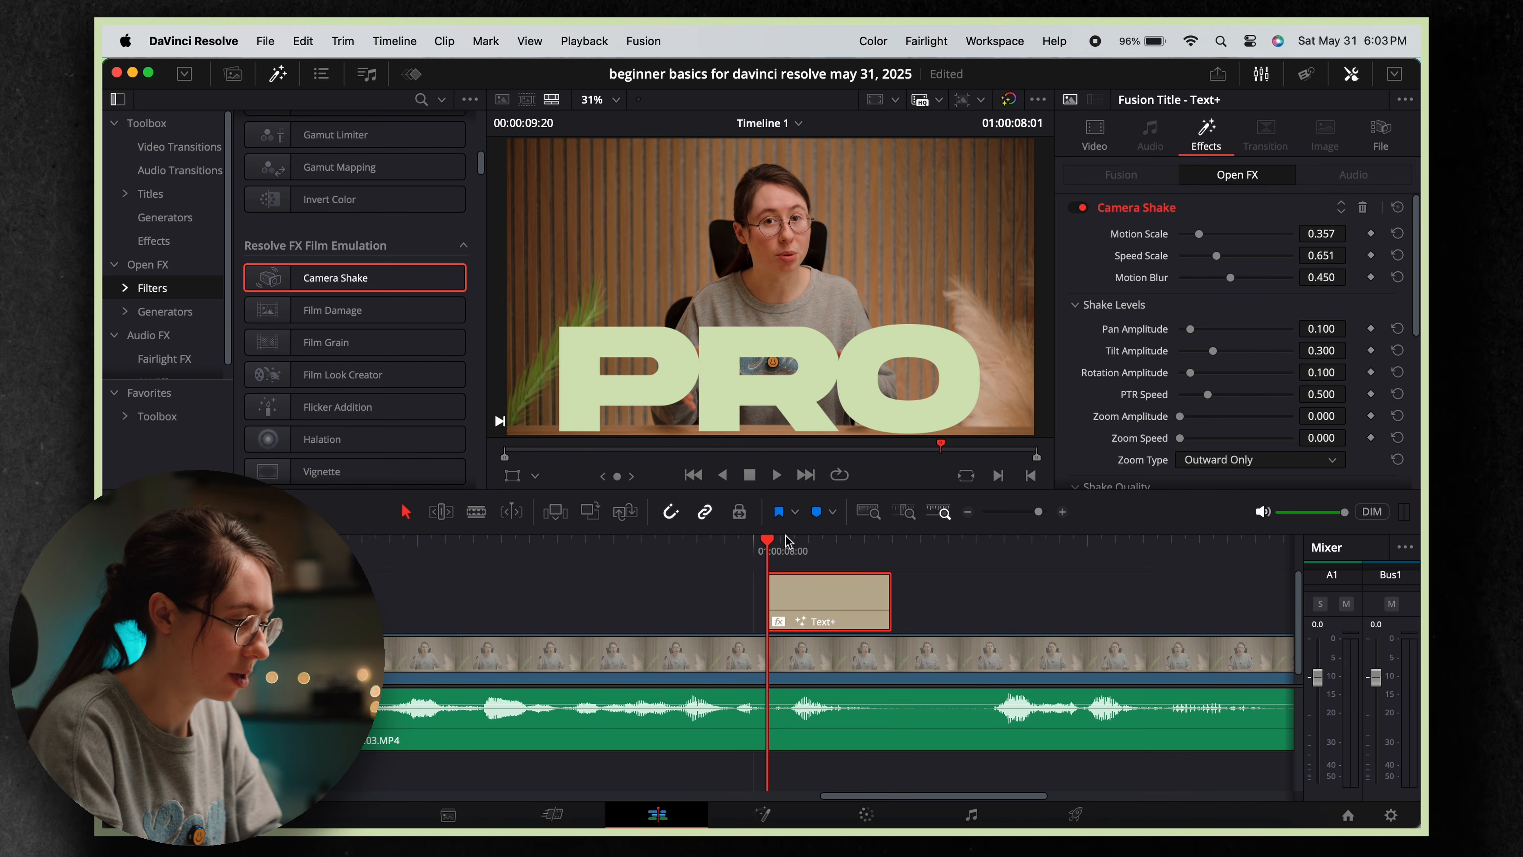
Play the "PRO" title twice to check the camera shake motion.
click(655, 549)
key(space)
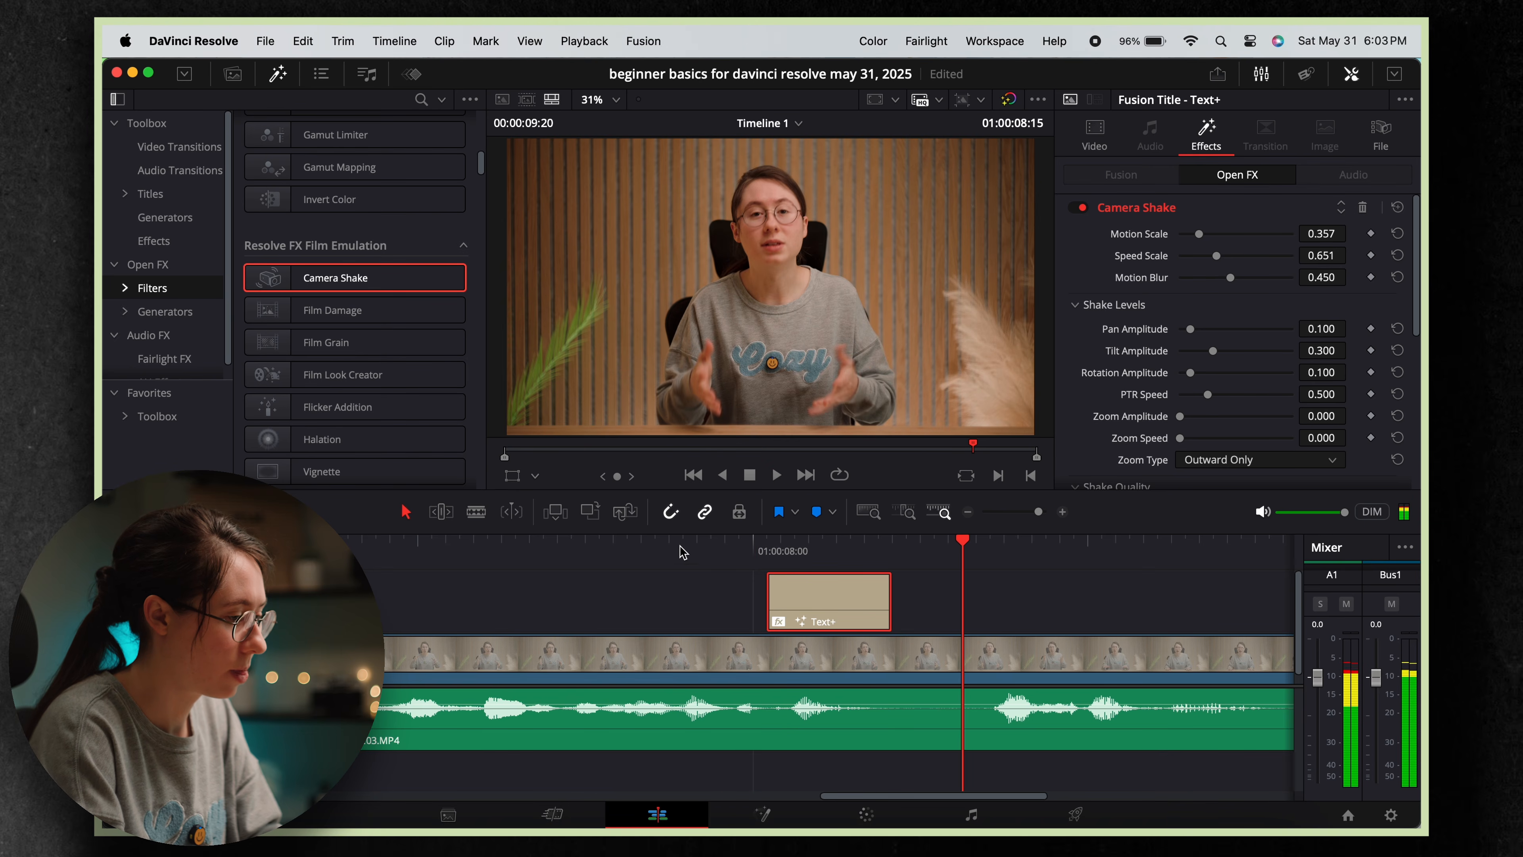
click(754, 551)
key(space)
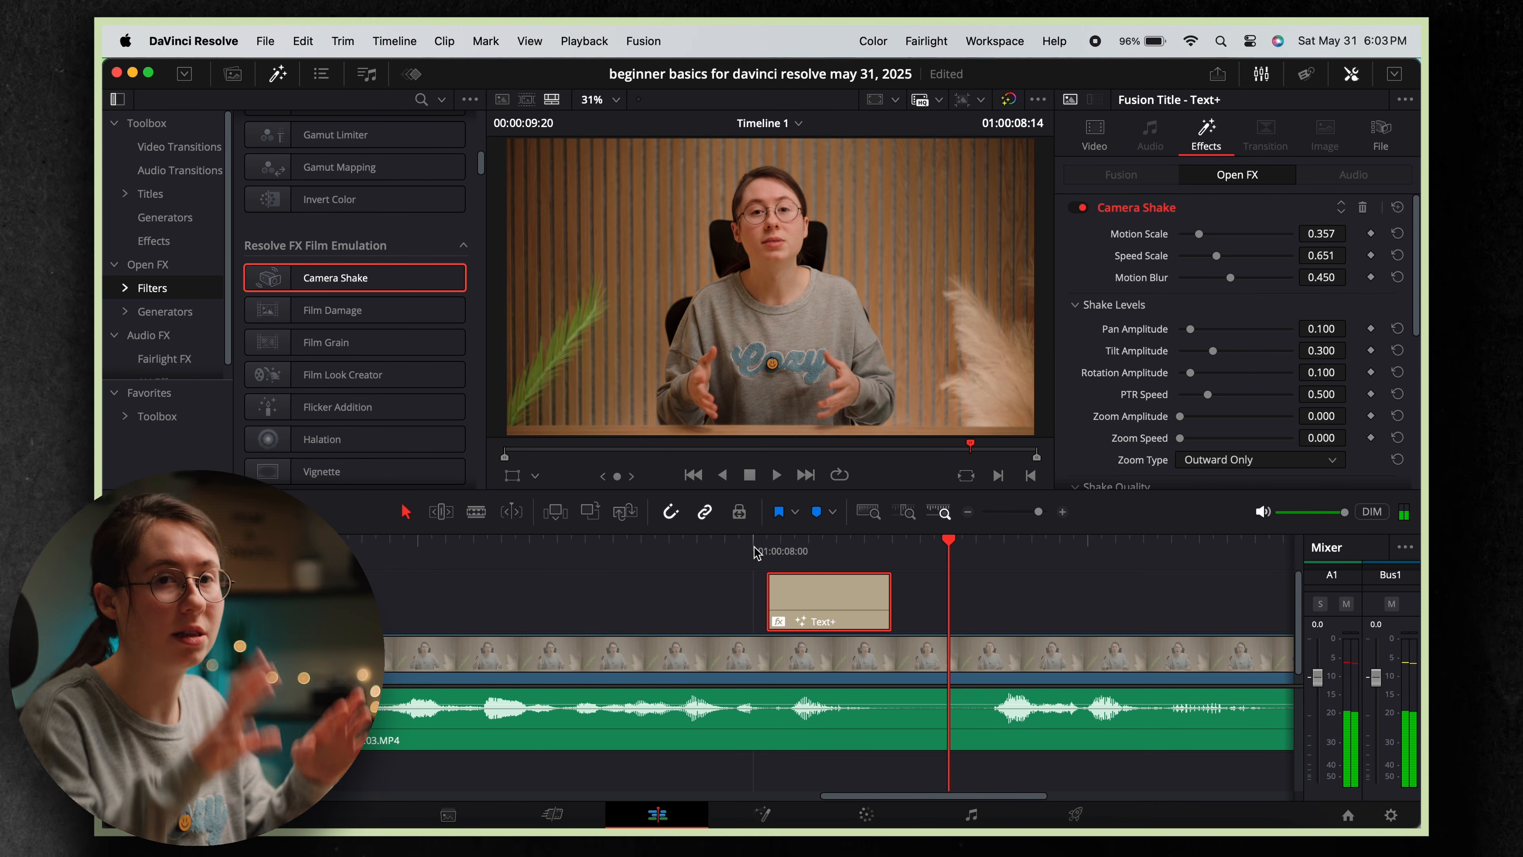
Extend the end of the "PRO" title on the timeline and add a Pop Wobble transition at its start.
drag(887, 605, 945, 603)
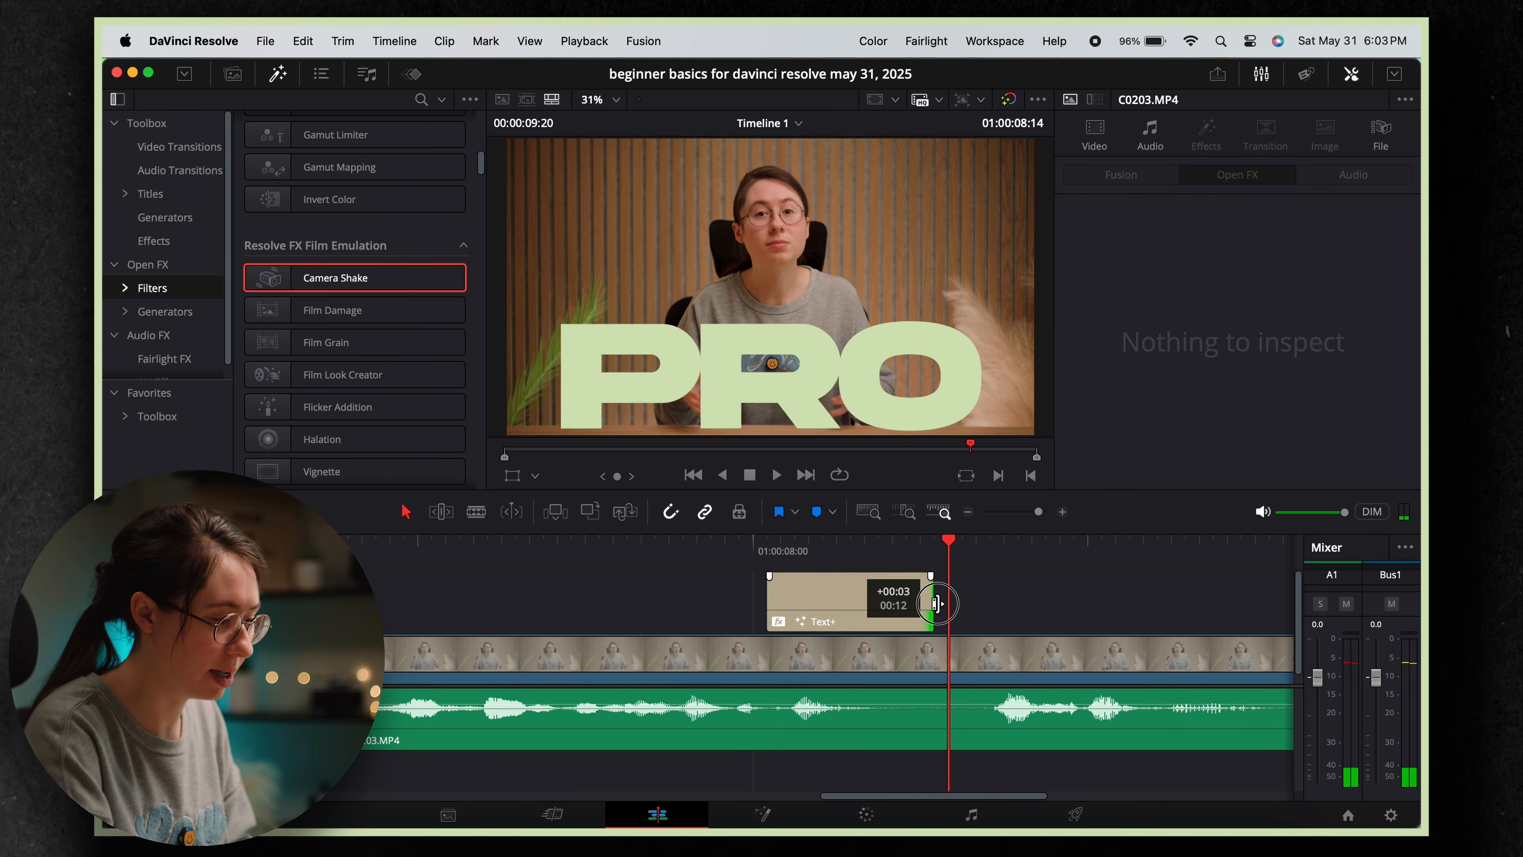
drag(946, 604, 987, 604)
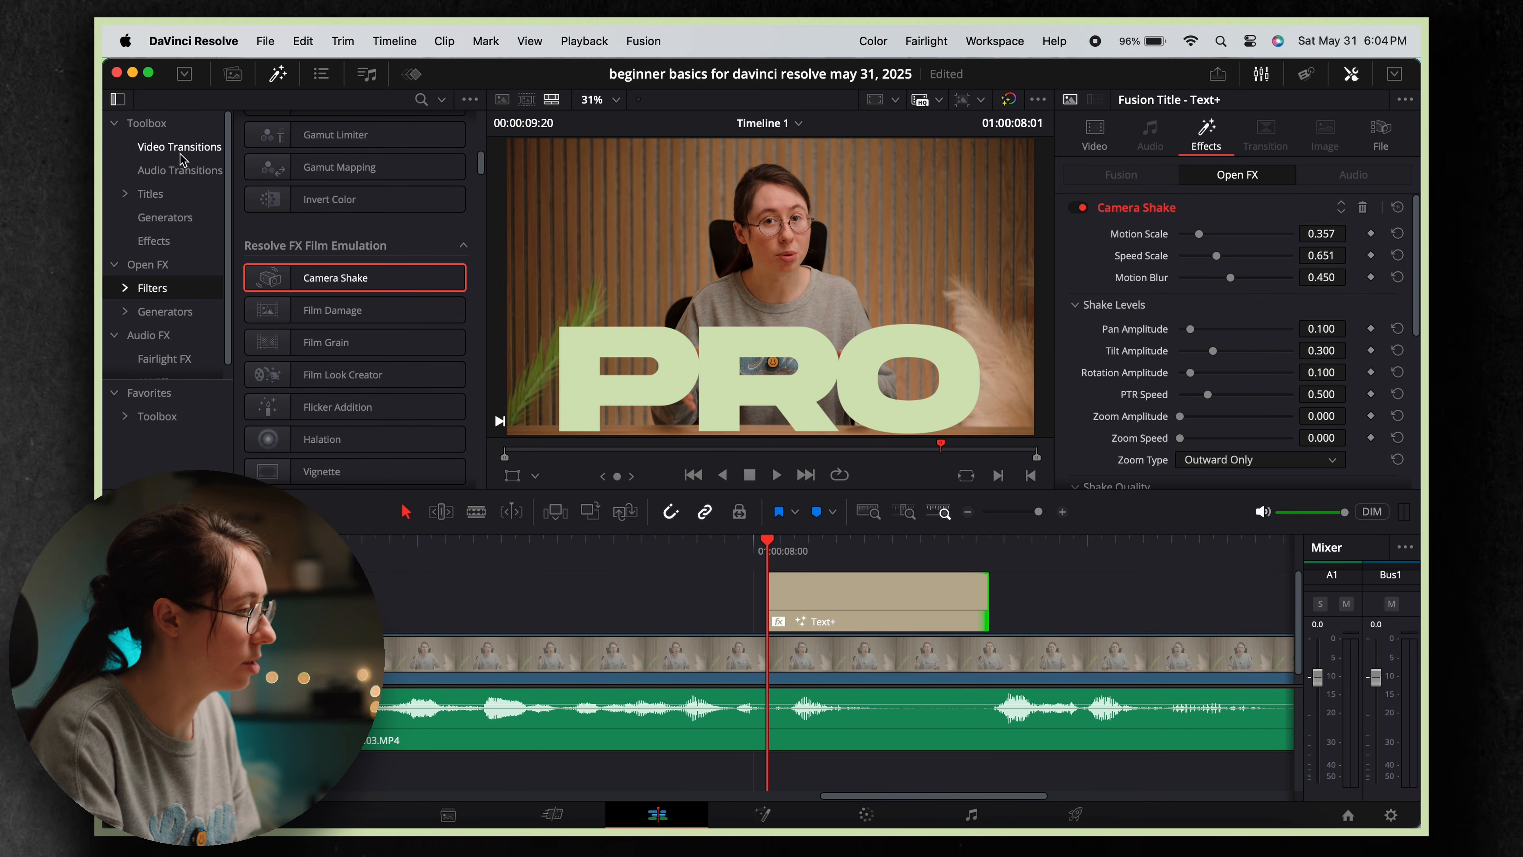
click(180, 148)
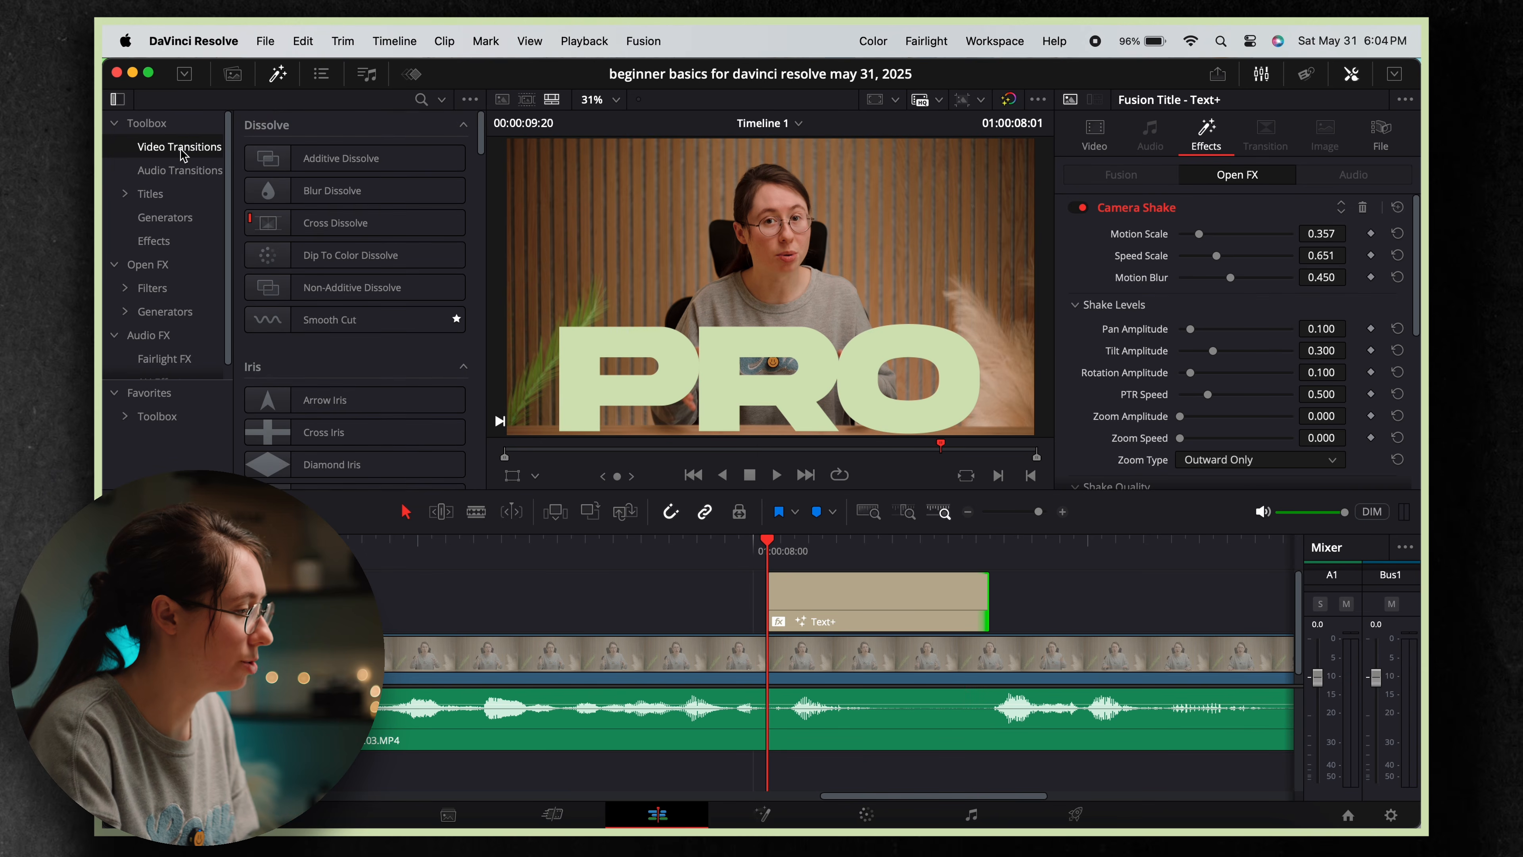
scroll(343, 353, down, 10)
drag(329, 282, 778, 609)
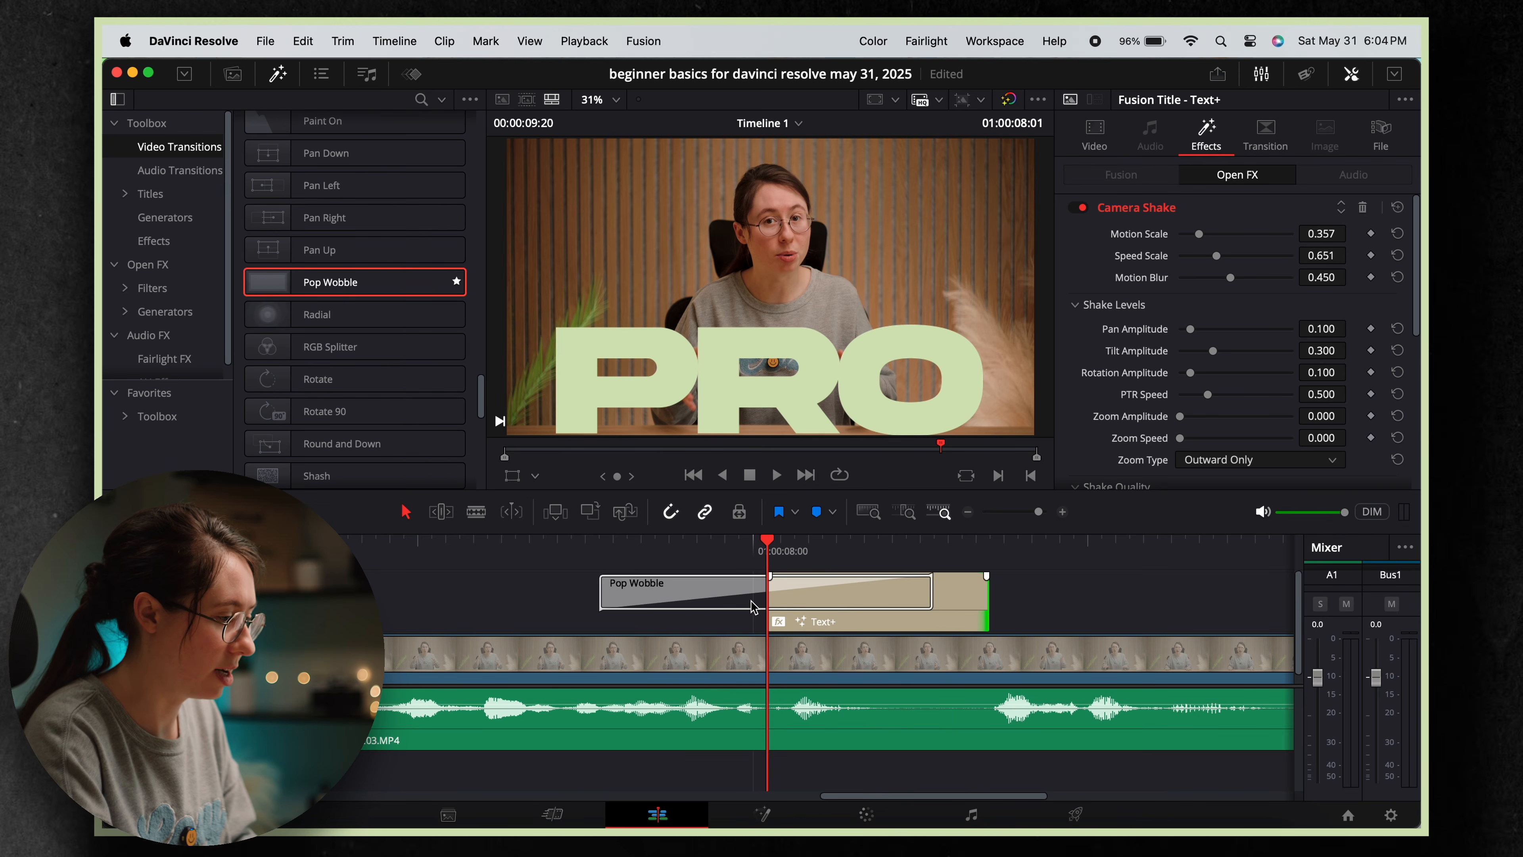
Shorten the Pop Wobble transition on the "PRO" title to 10 frames and play back its entrance.
drag(602, 584, 698, 585)
click(477, 551)
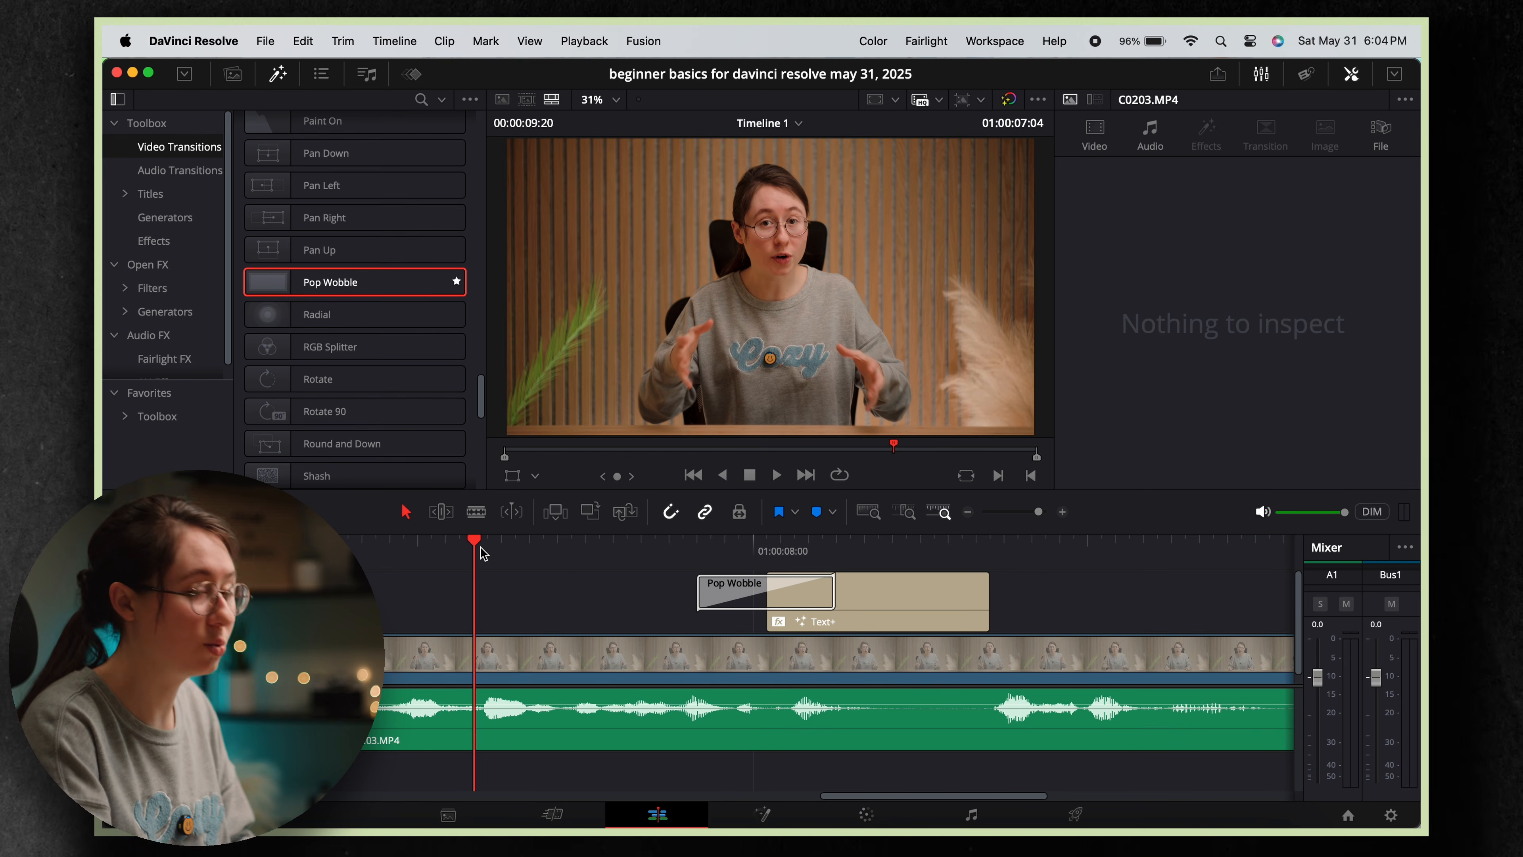
key(space)
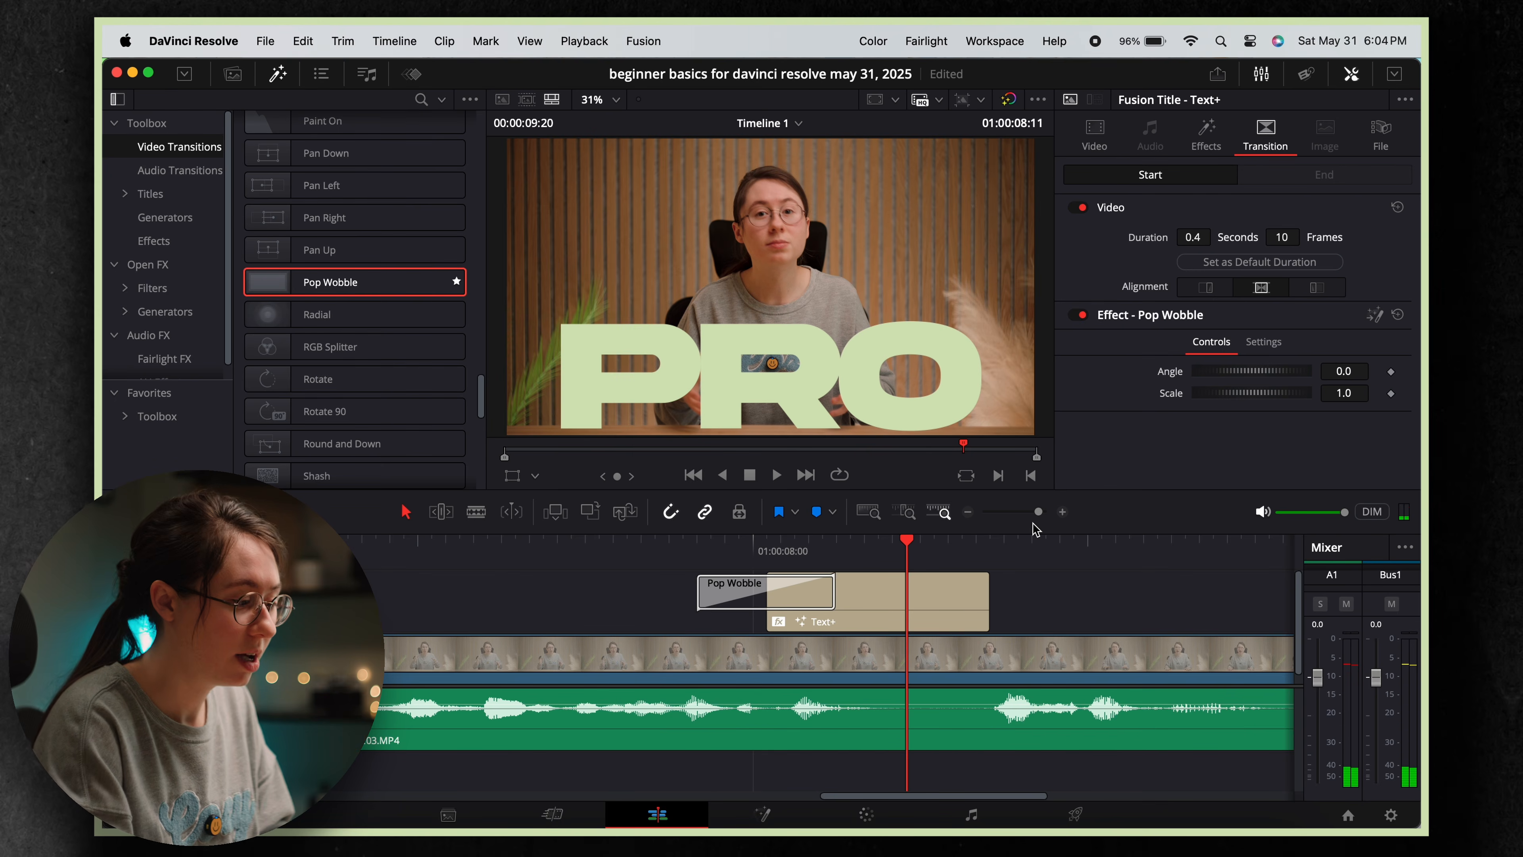
Play the remainder of the timeline through to its end.
drag(1033, 520, 1030, 520)
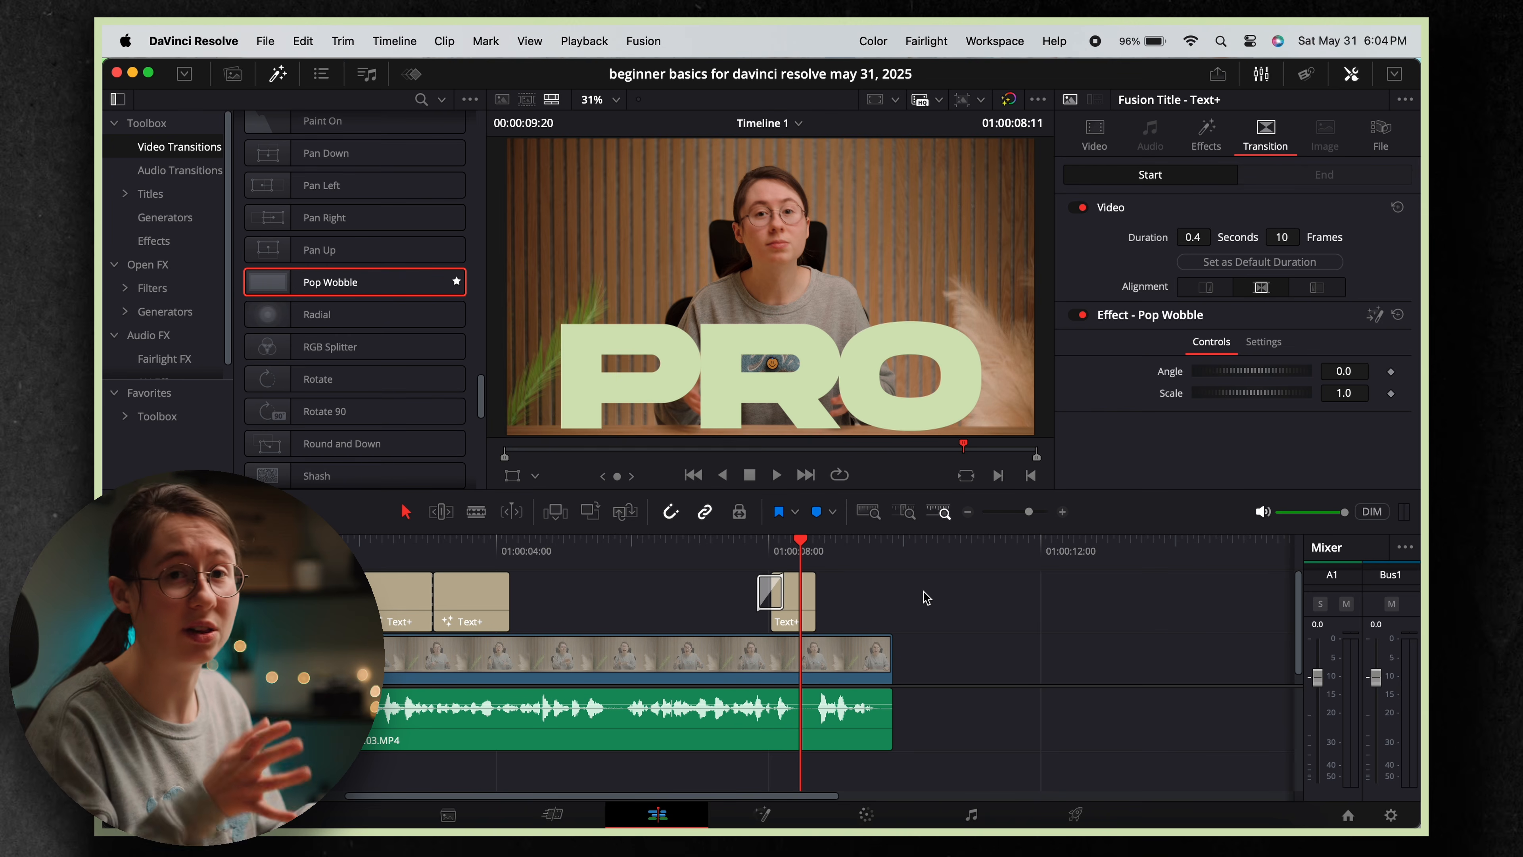
click(1022, 513)
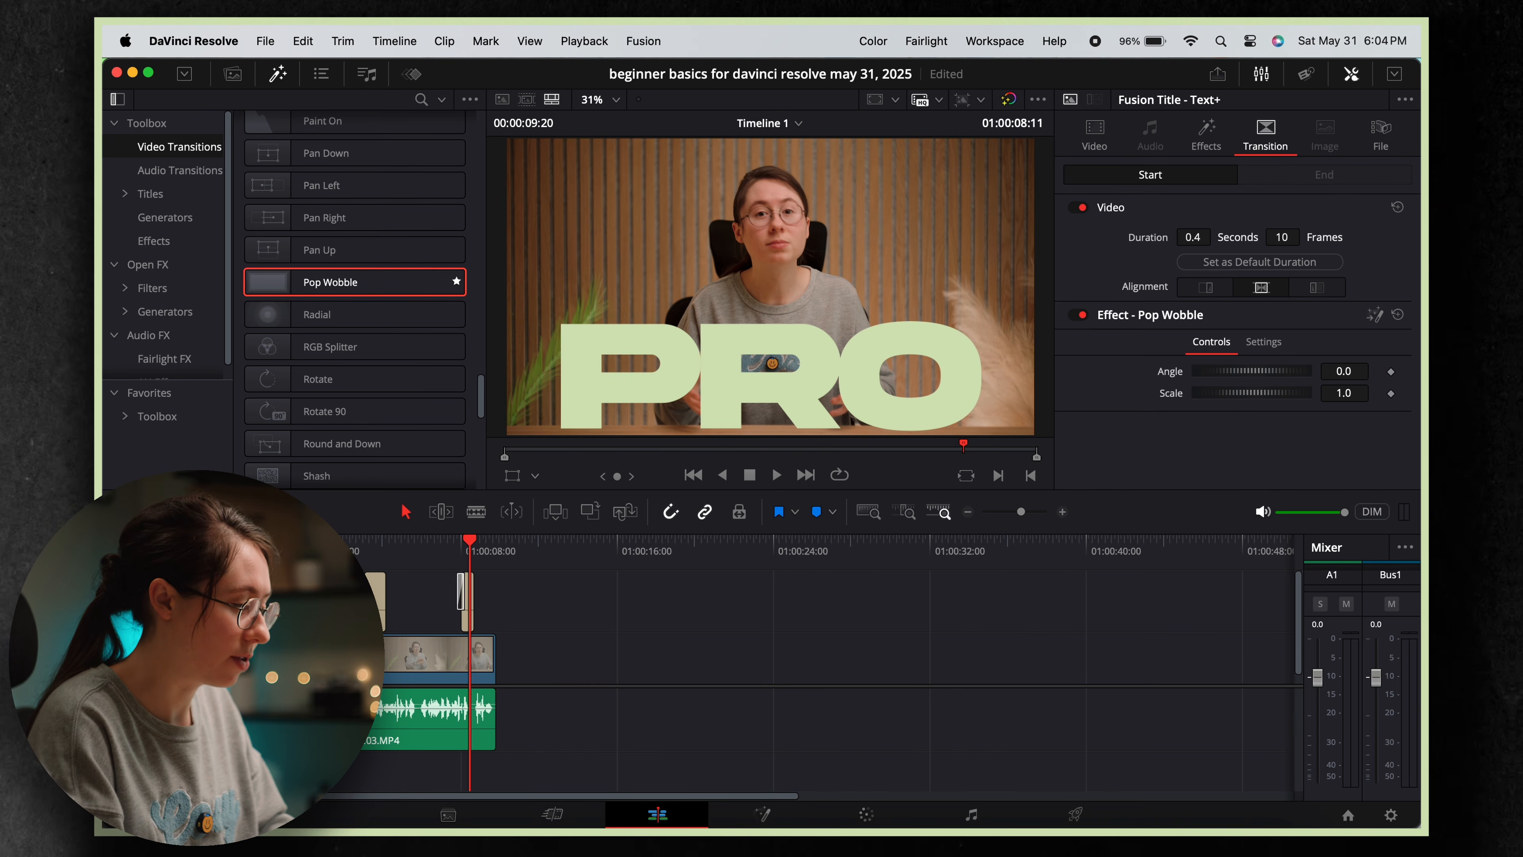
key(space)
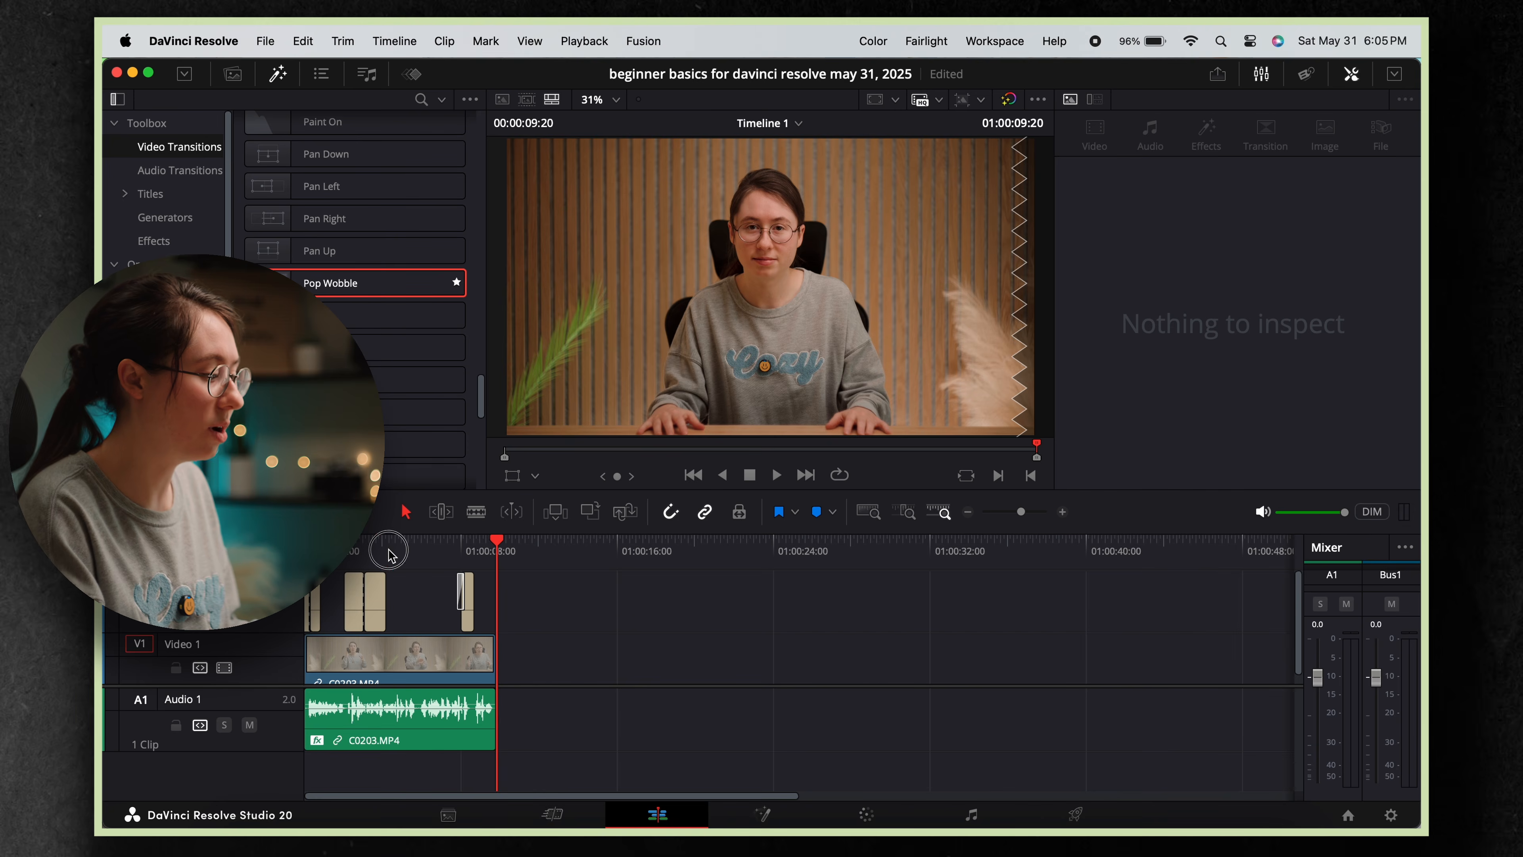
Add Zoom and Position keyframes to the C0203.MP4 clip at 01:00:00:00.
key(Home)
drag(1030, 511, 1028, 512)
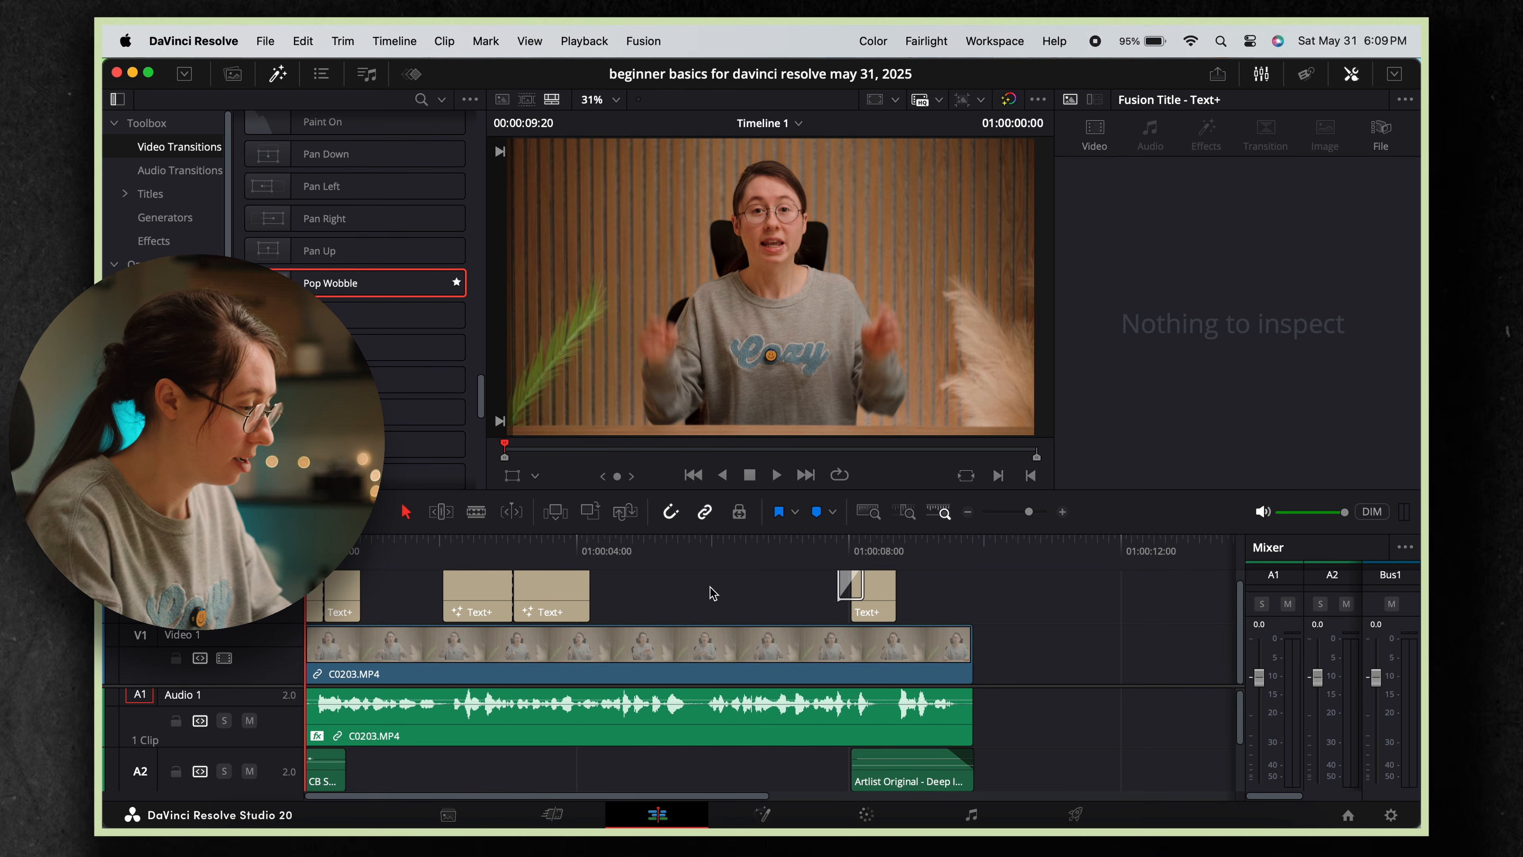
click(567, 646)
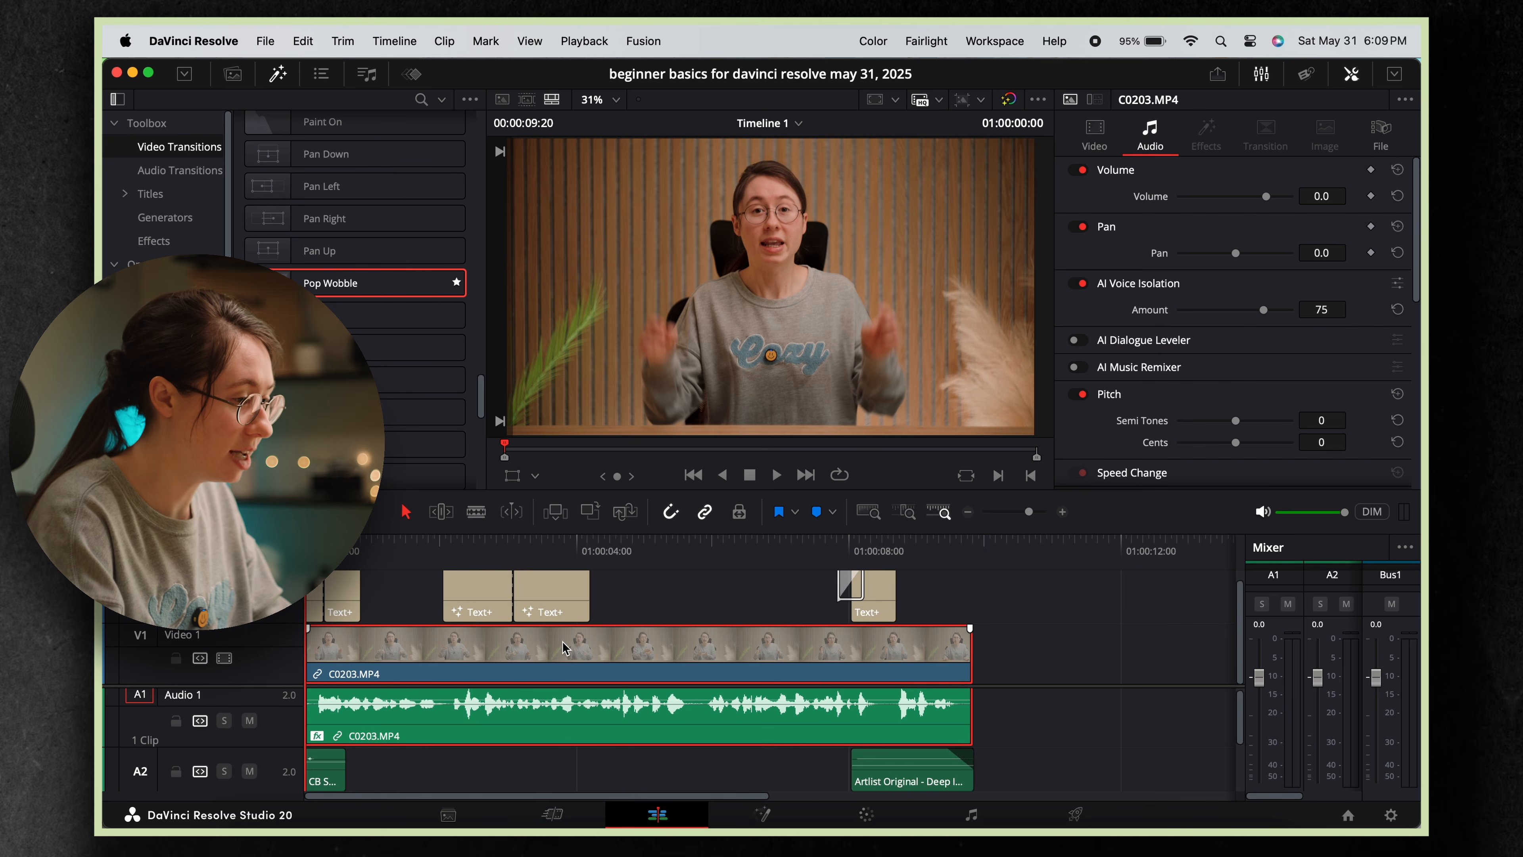
click(1092, 132)
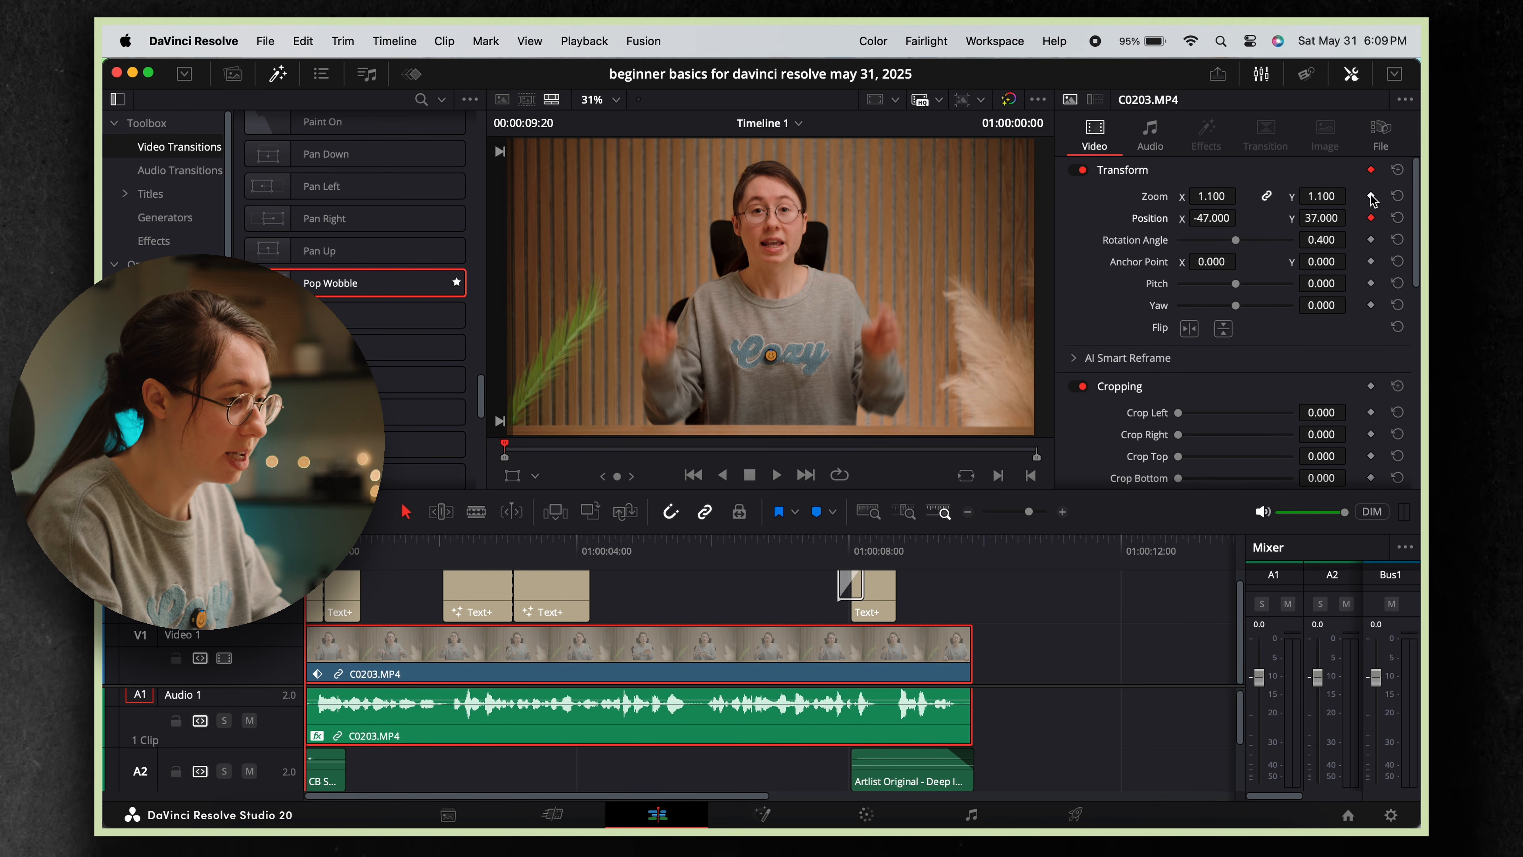
At 01:00:02:01, set the C0203.MP4 clip's Zoom to 1.510 and its Position Y to -199.
drag(384, 551, 439, 561)
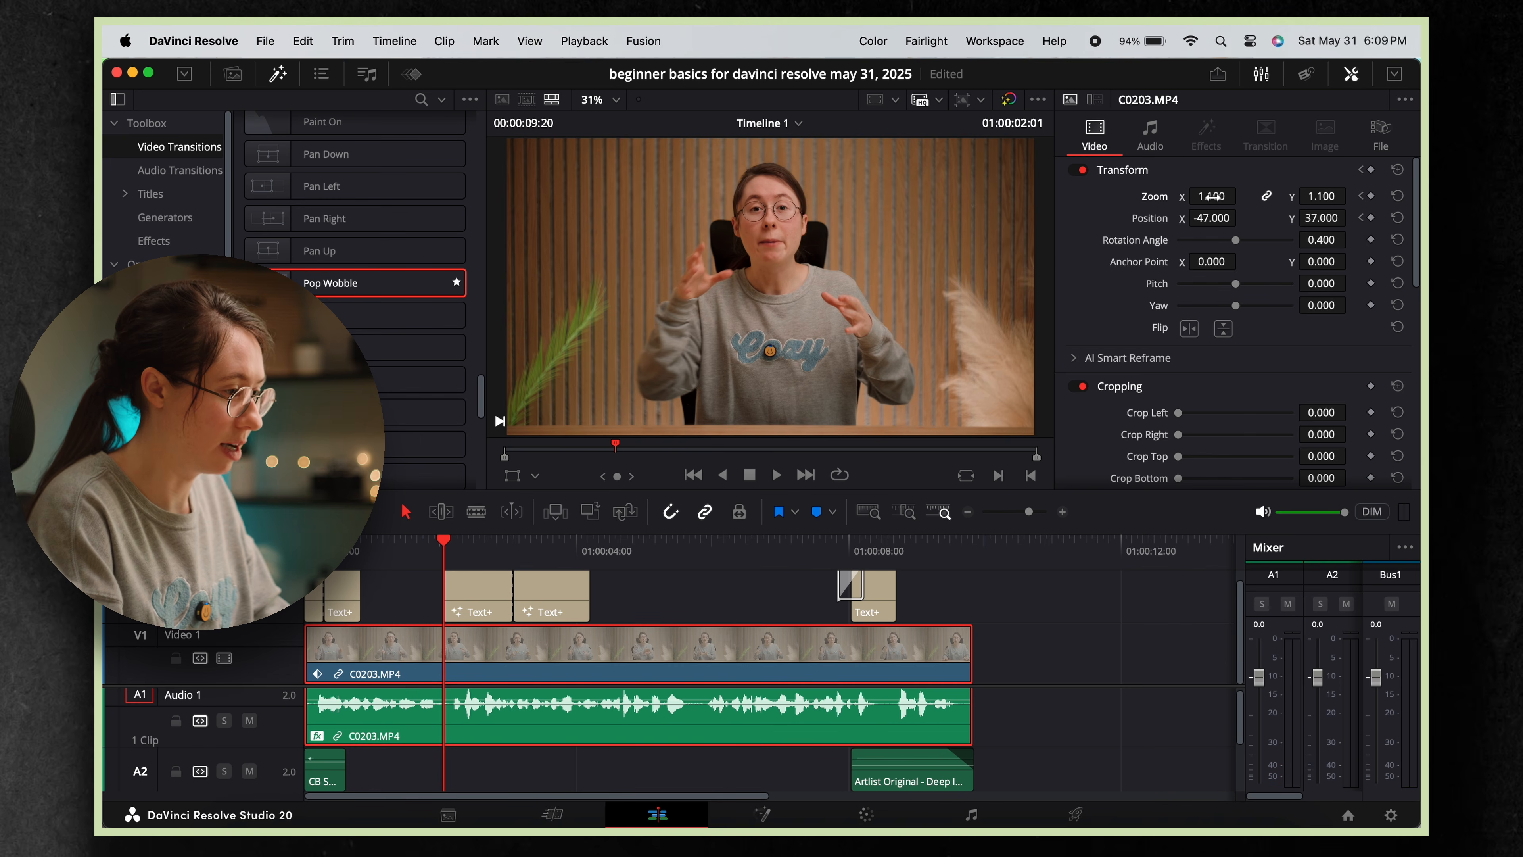
drag(1210, 195, 1211, 196)
drag(1322, 218, 1108, 206)
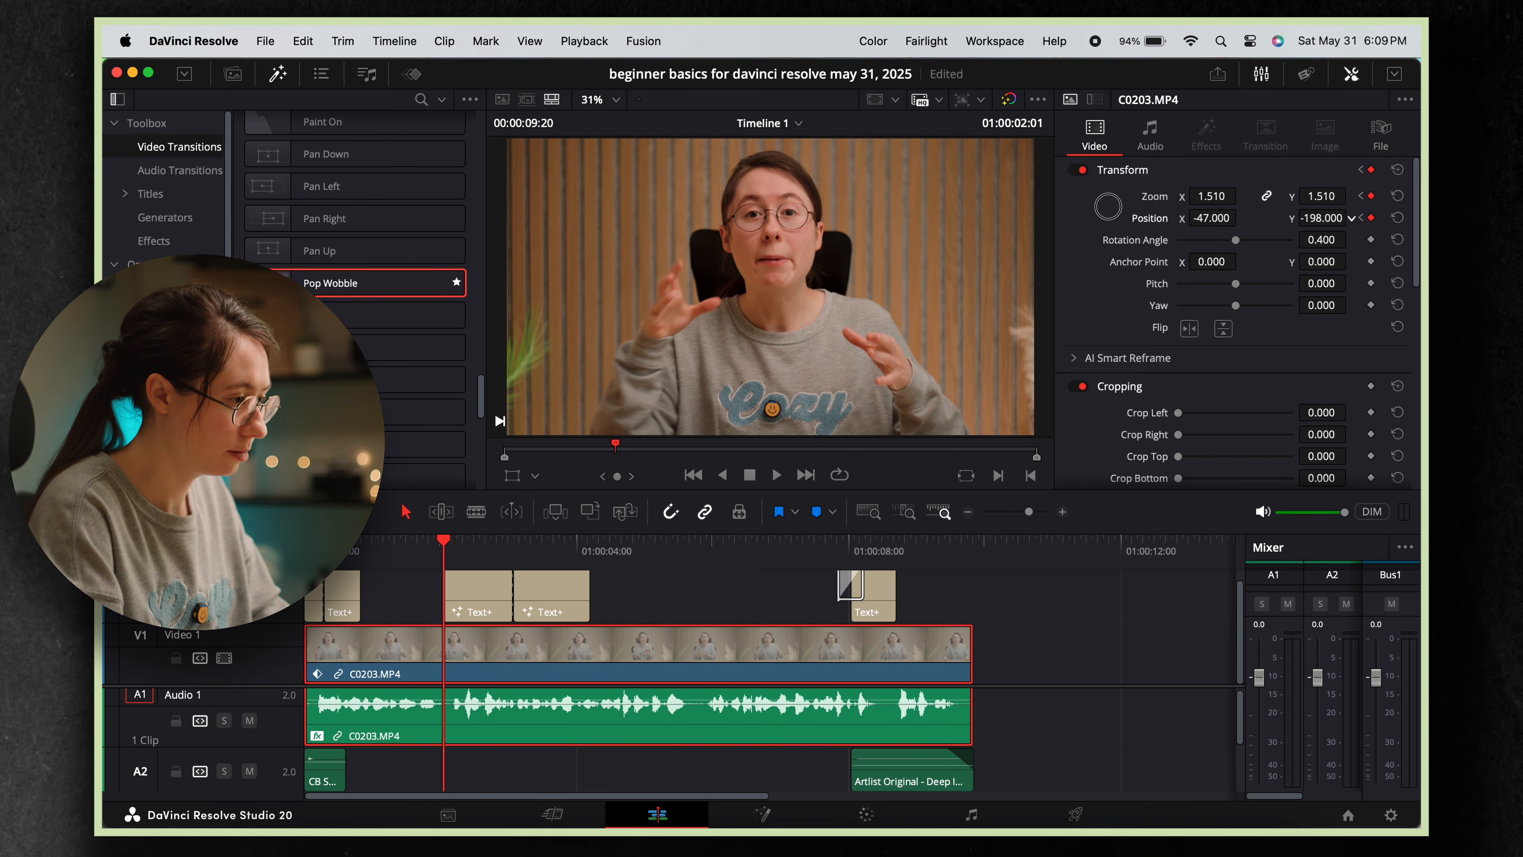
Set the clip's Zoom and Position keyframes to Ease In at 01:00:02:01 and to Ease Out at the timeline start.
right_click(1372, 219)
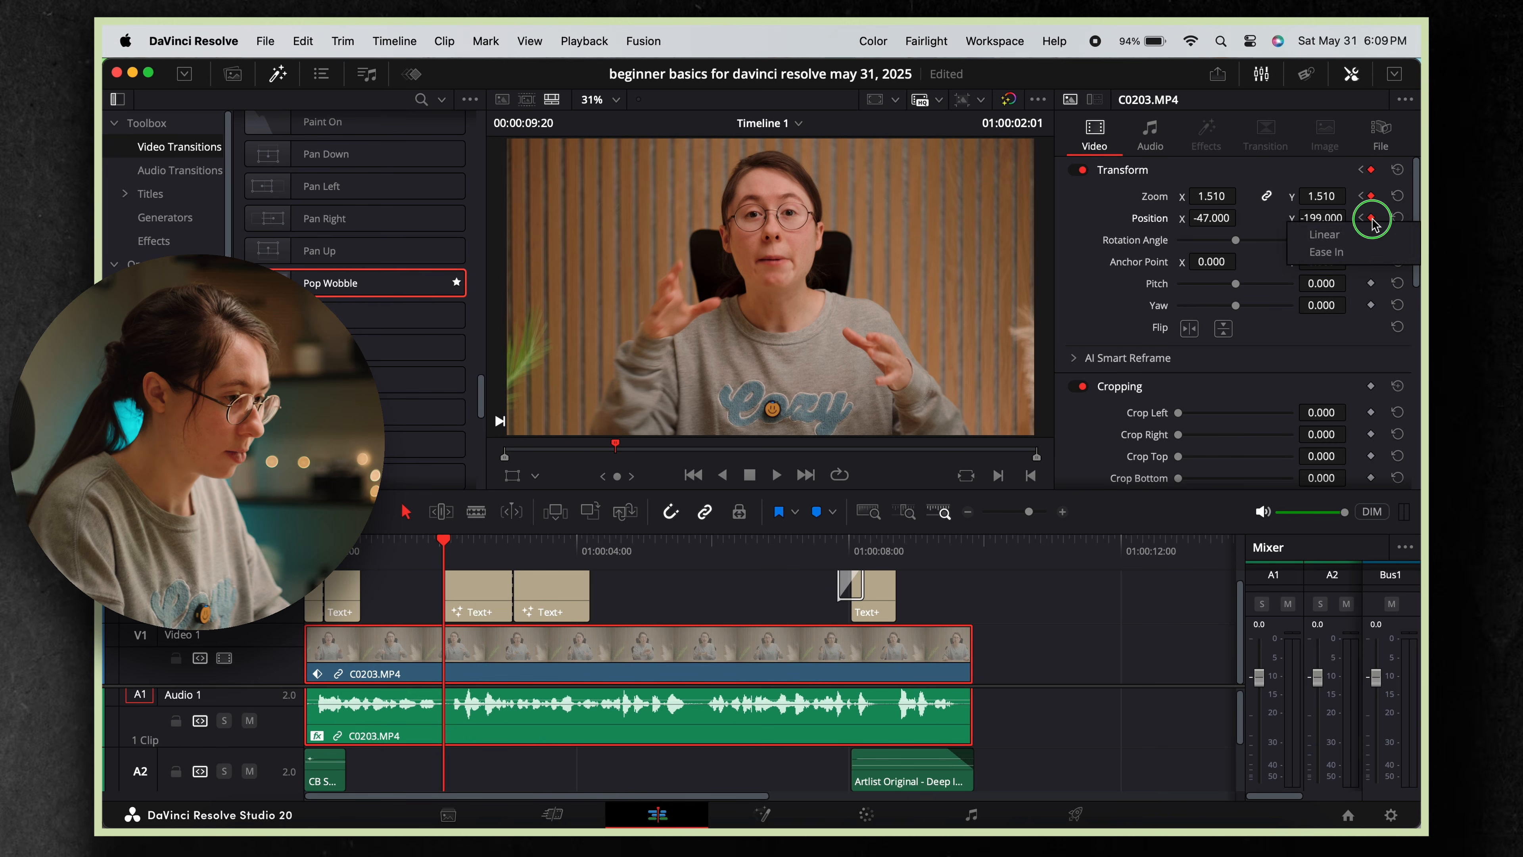
click(1366, 236)
right_click(1372, 196)
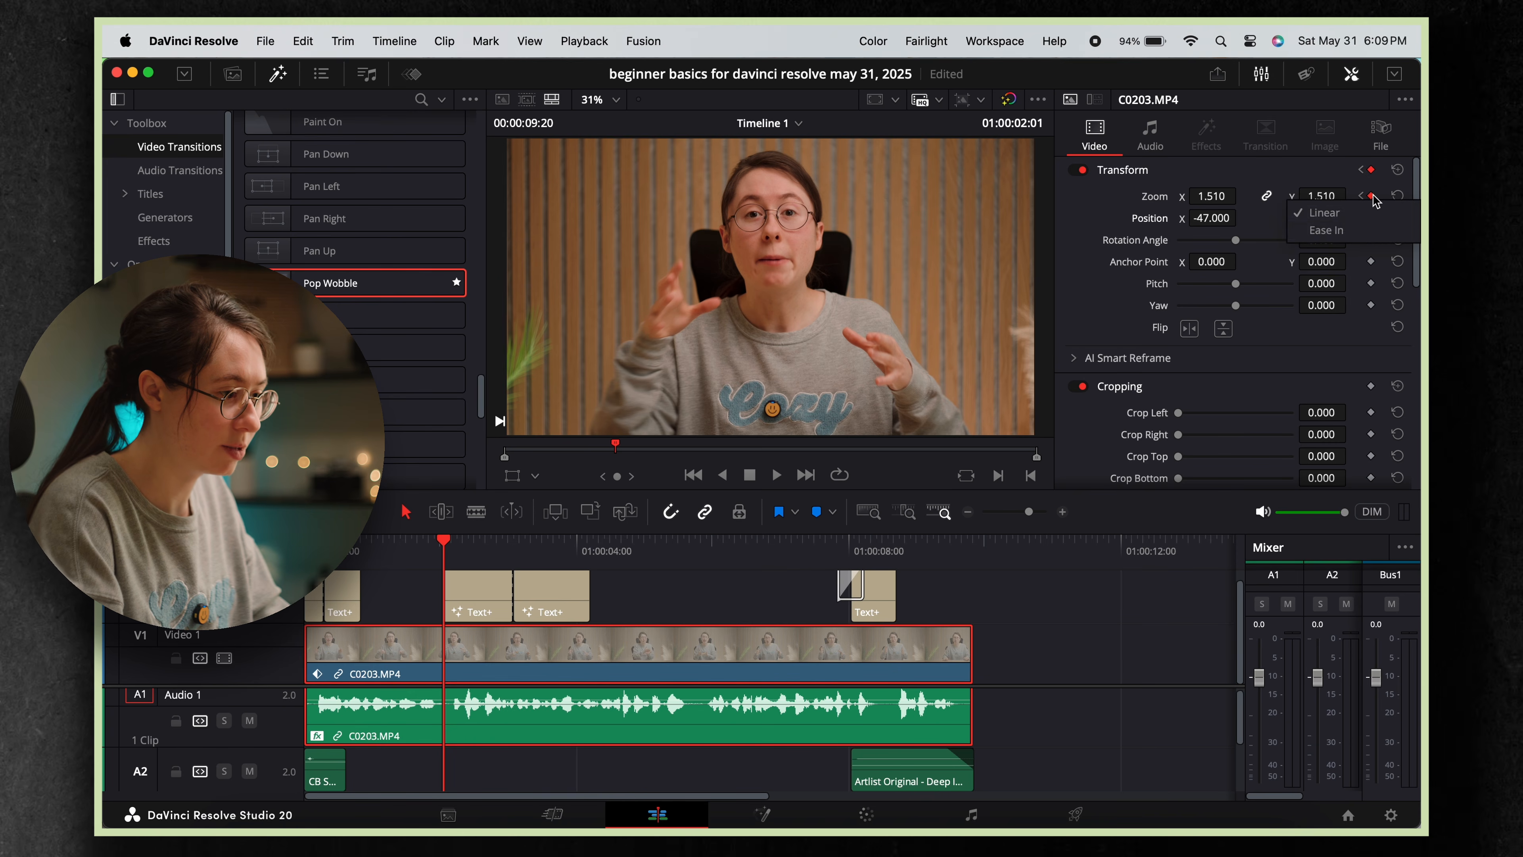
click(1365, 237)
key(Home)
right_click(1373, 198)
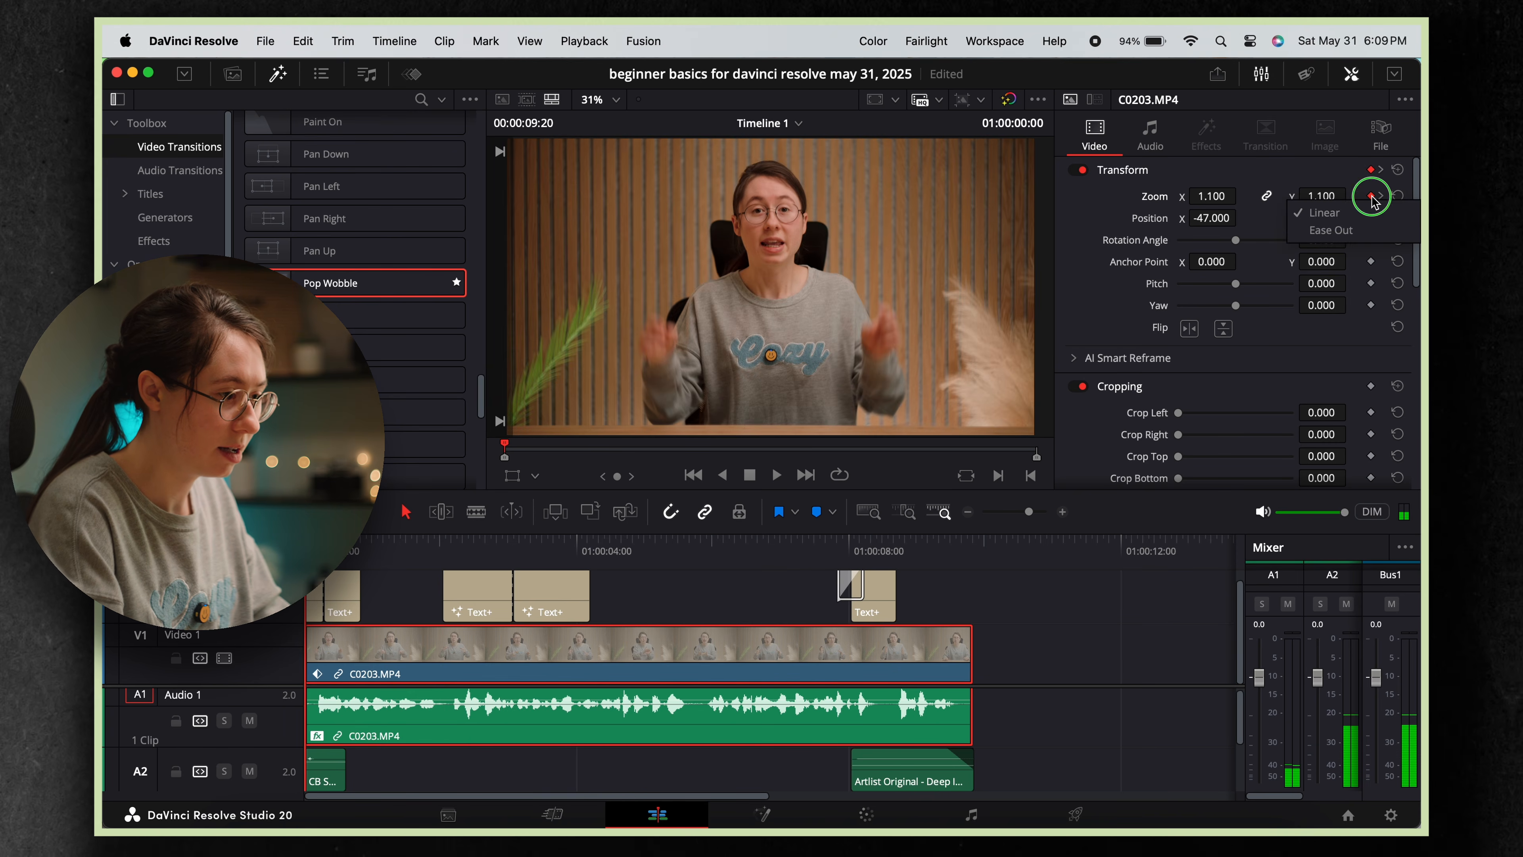
click(1331, 230)
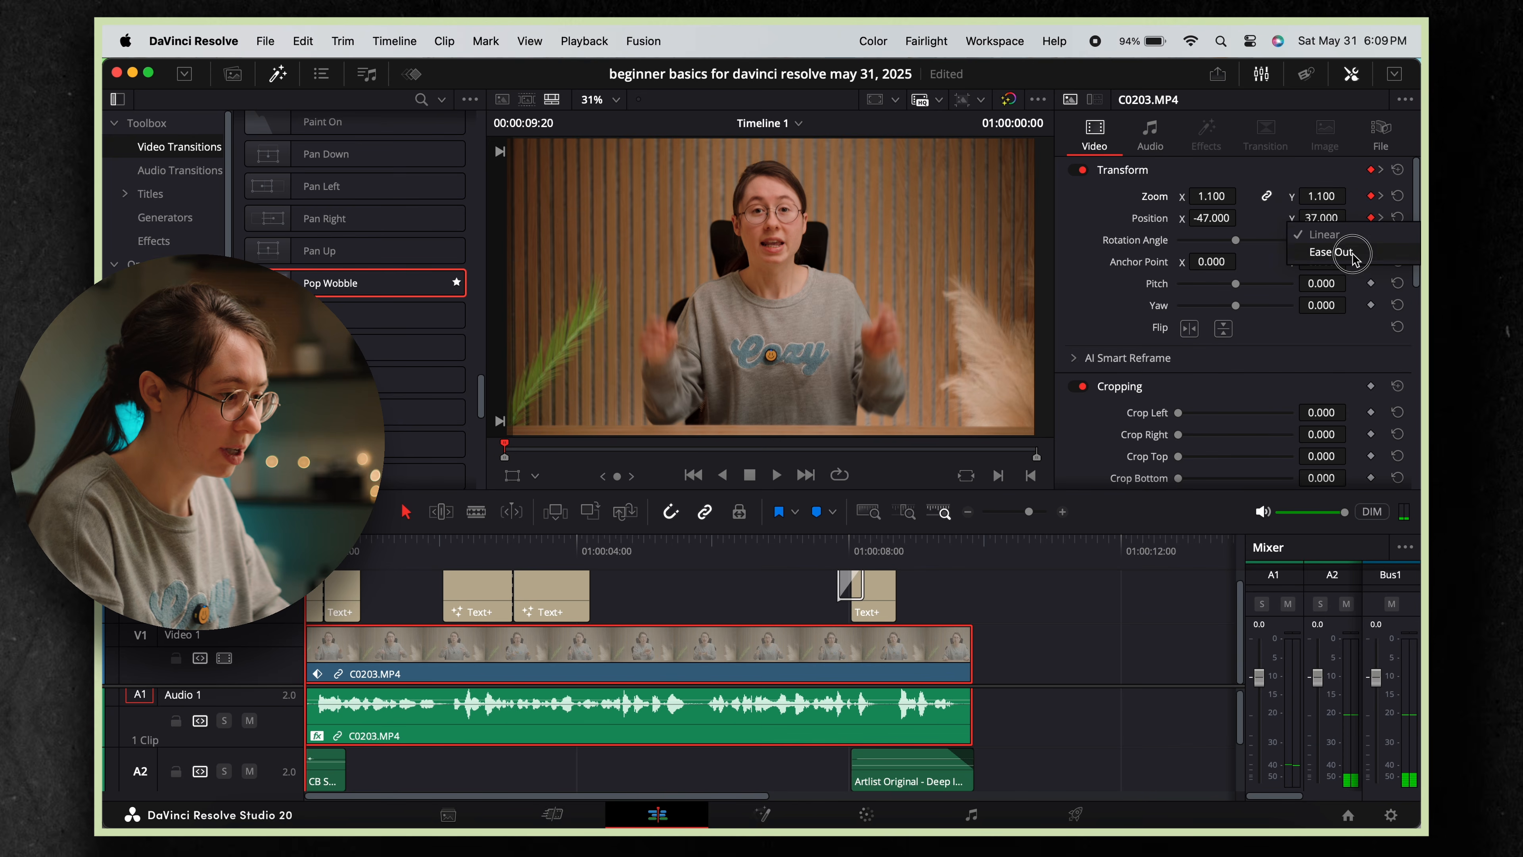
Play the clip from the start to just past 01:00:04:00 to check the eased zoom-in.
click(674, 581)
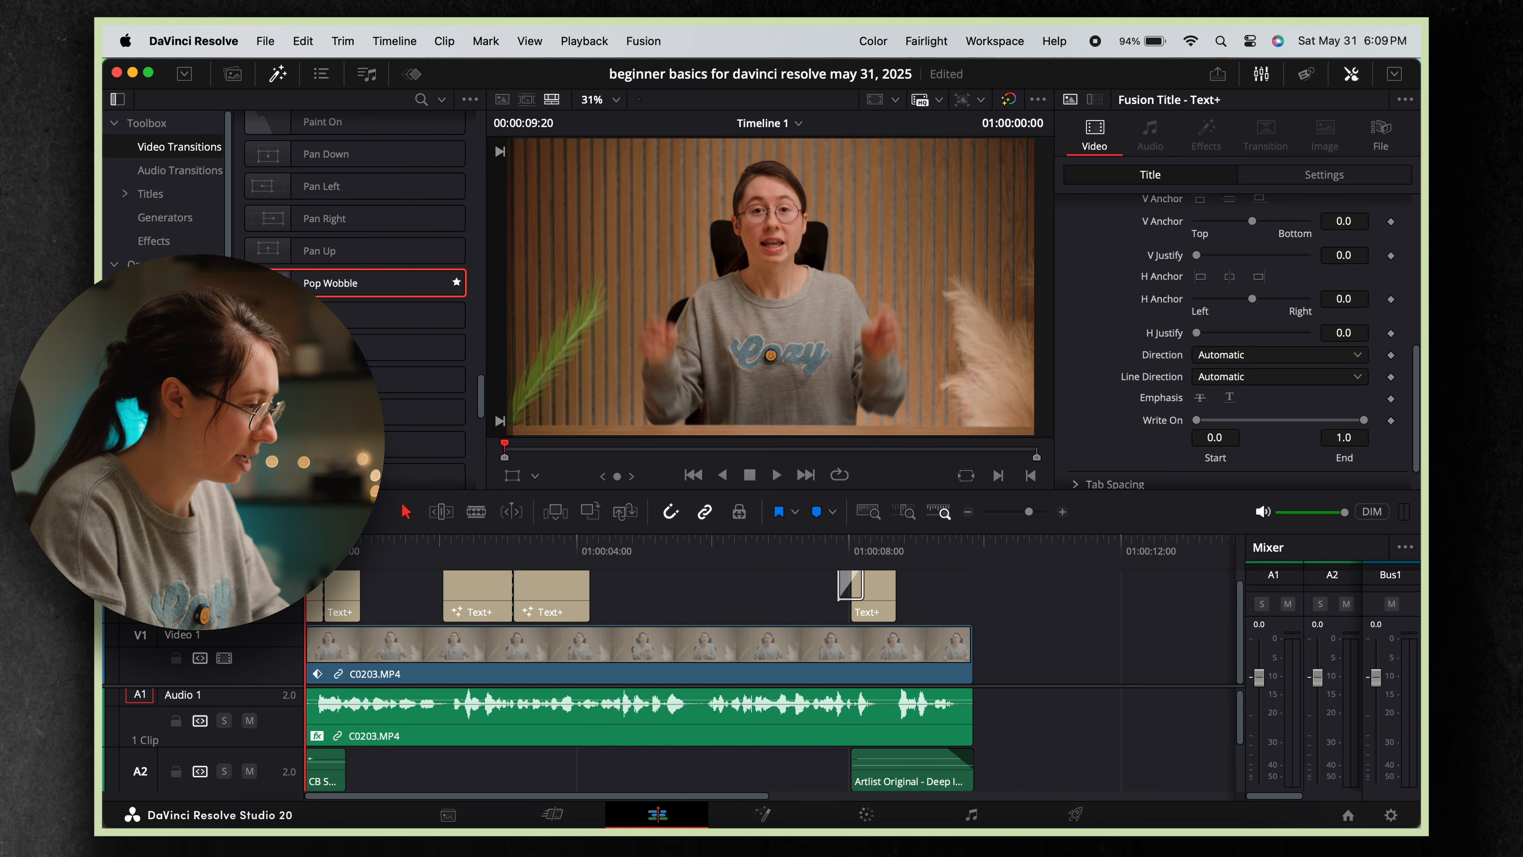
key(space)
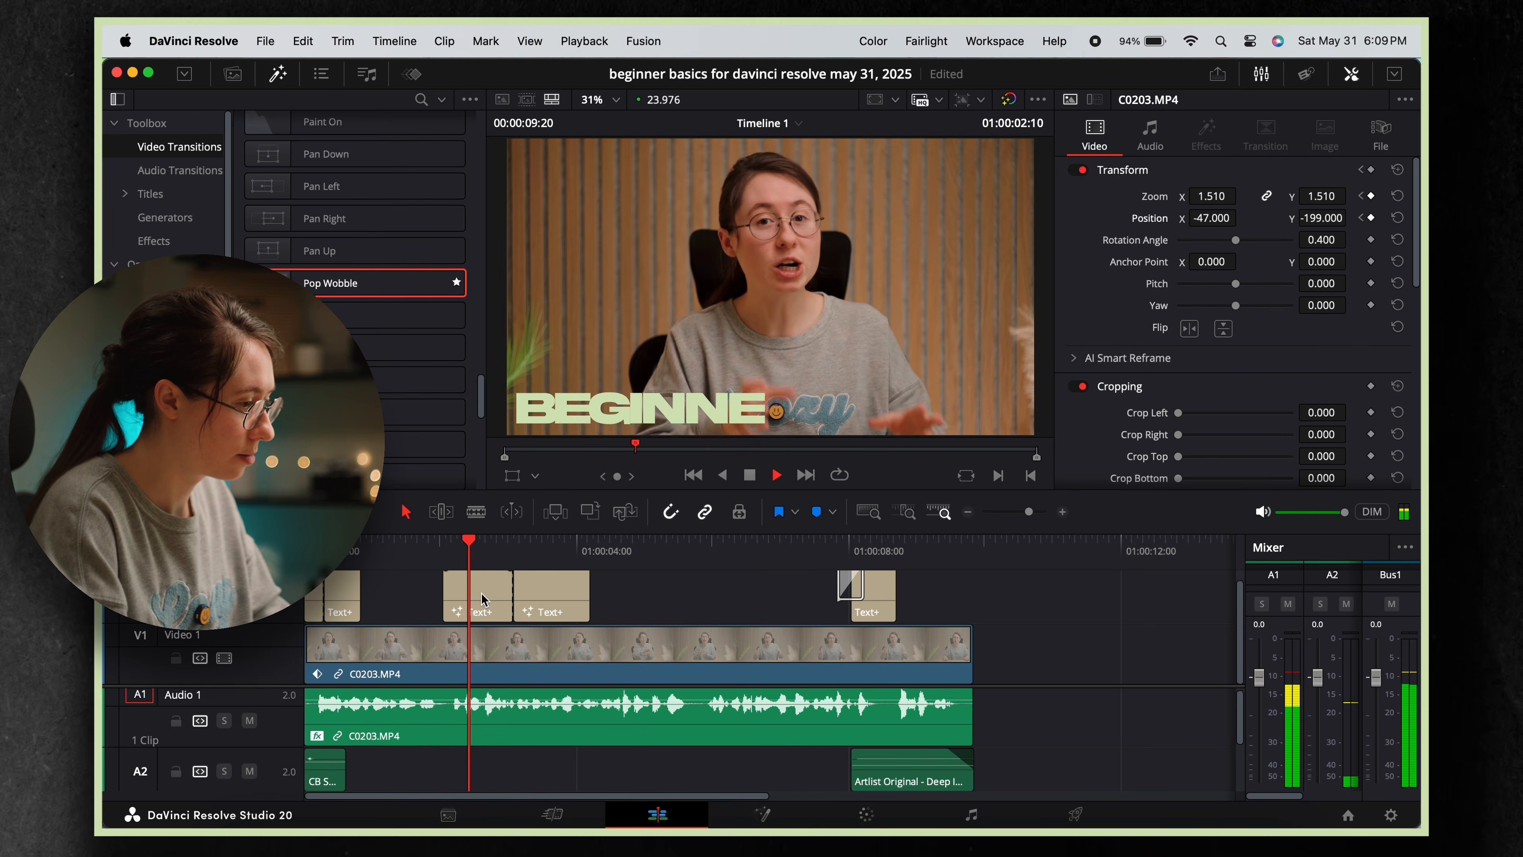
key(space)
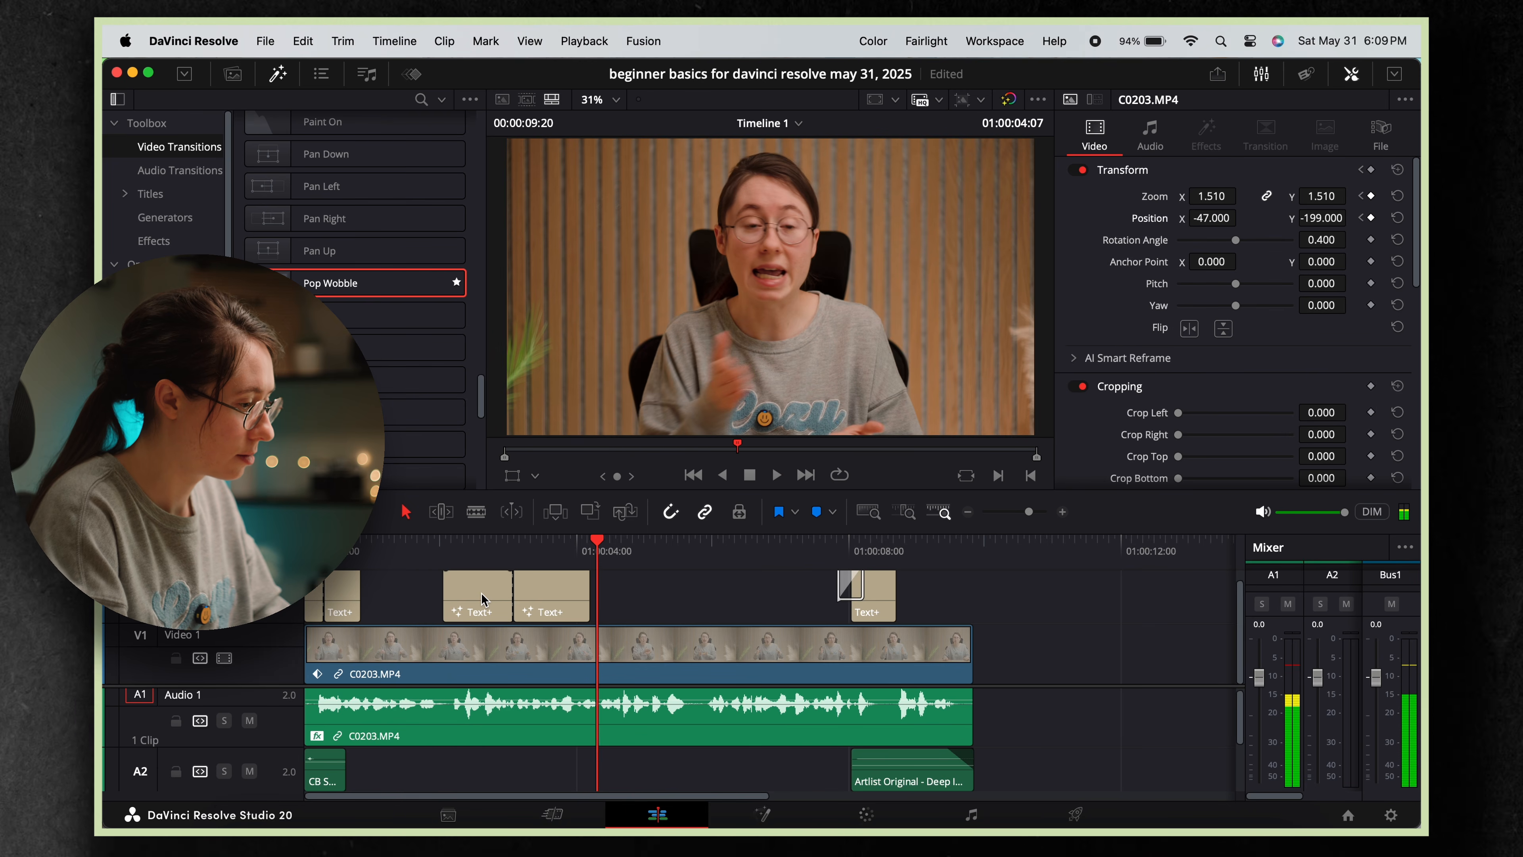
Add Zoom and Position keyframes to the C0203.MP4 clip at 01:00:04:05, where the second "Text+" pair ends.
click(666, 649)
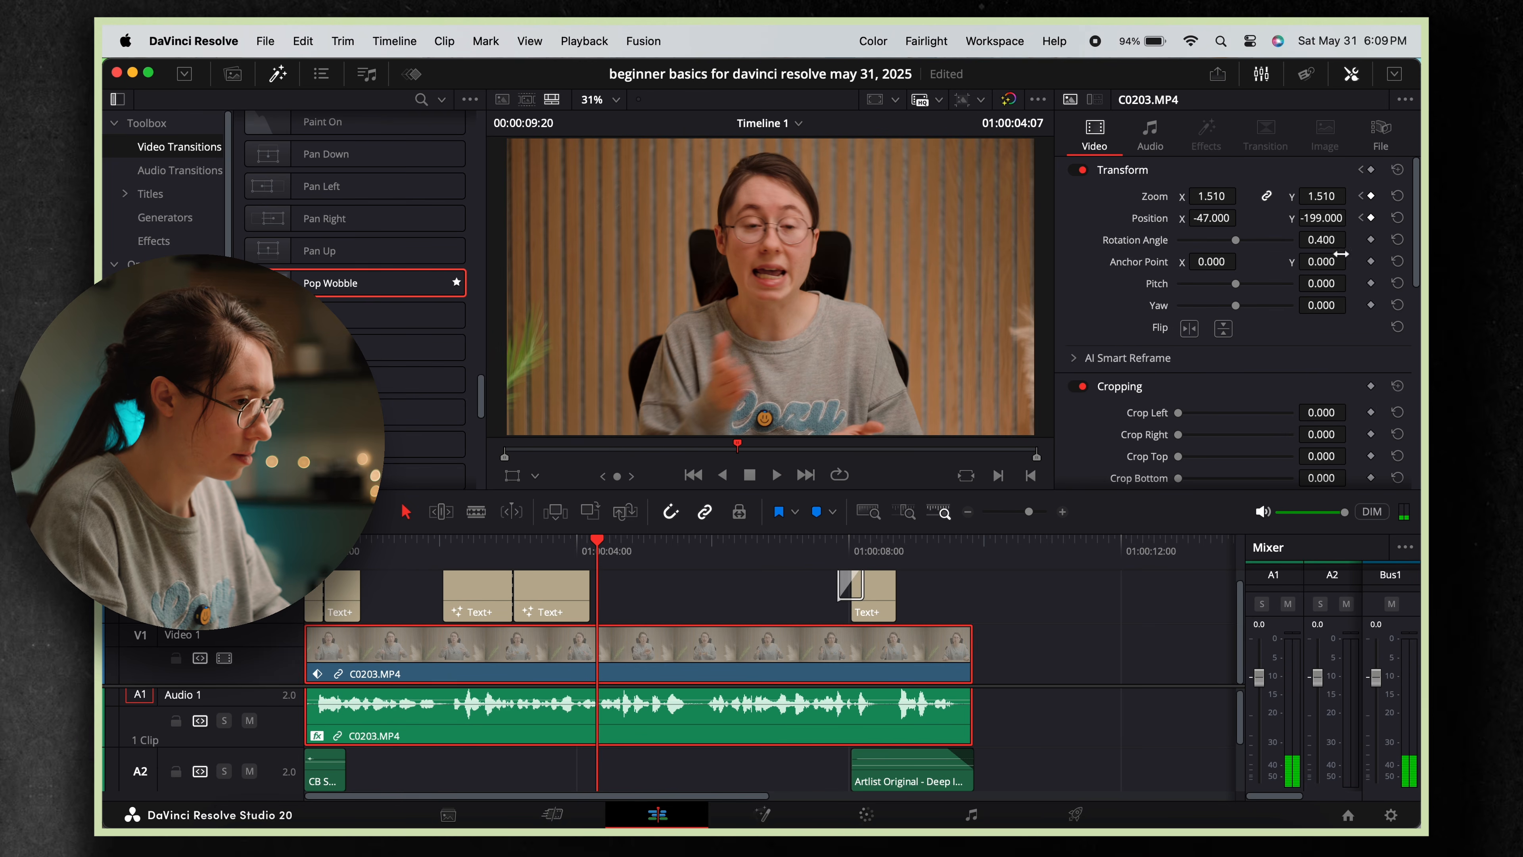
key(Left)
key(Left)
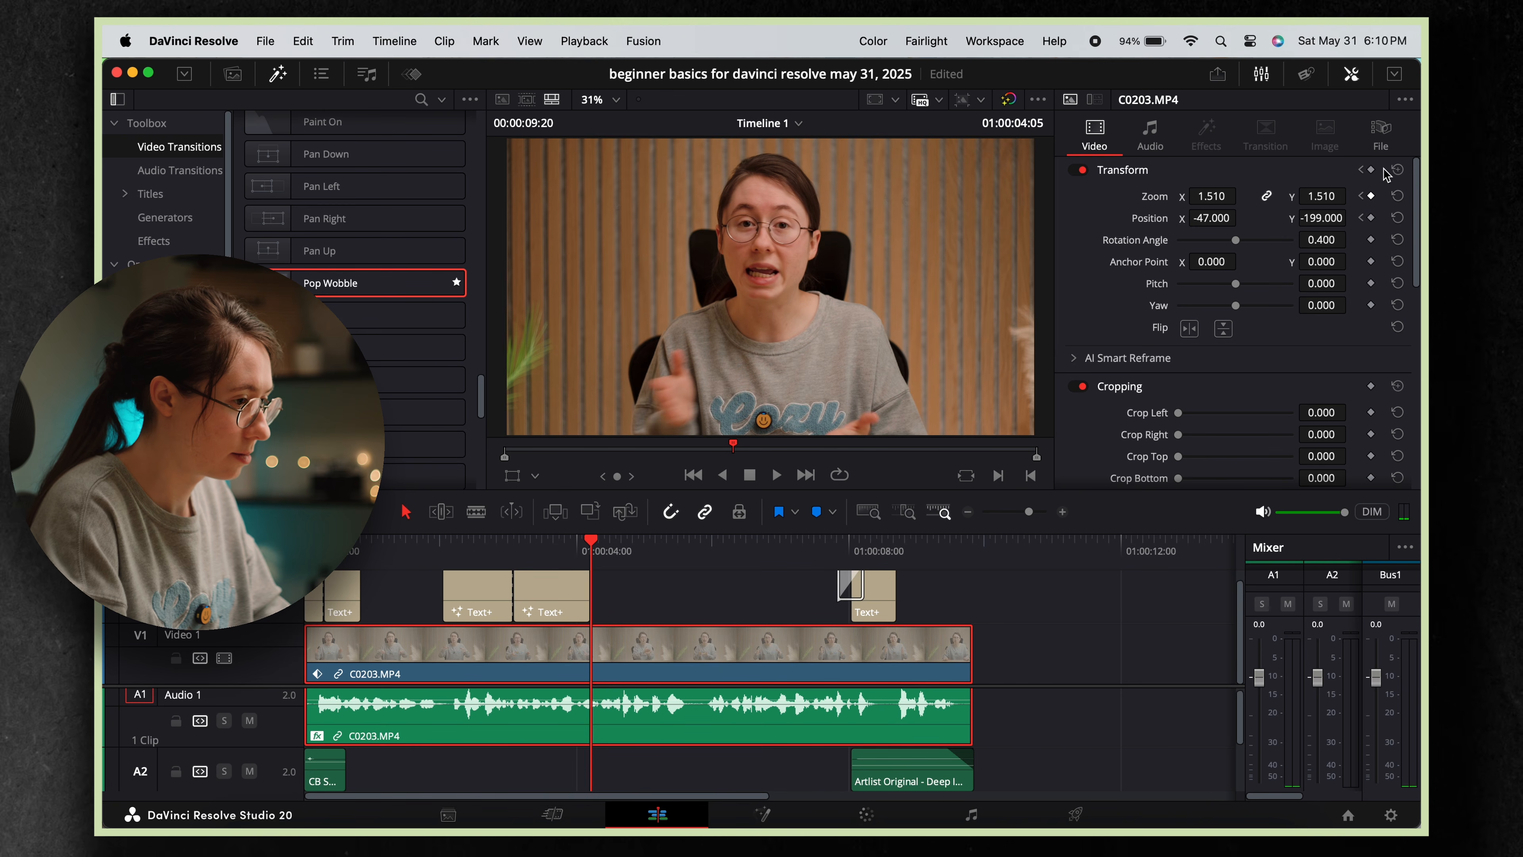
click(1372, 198)
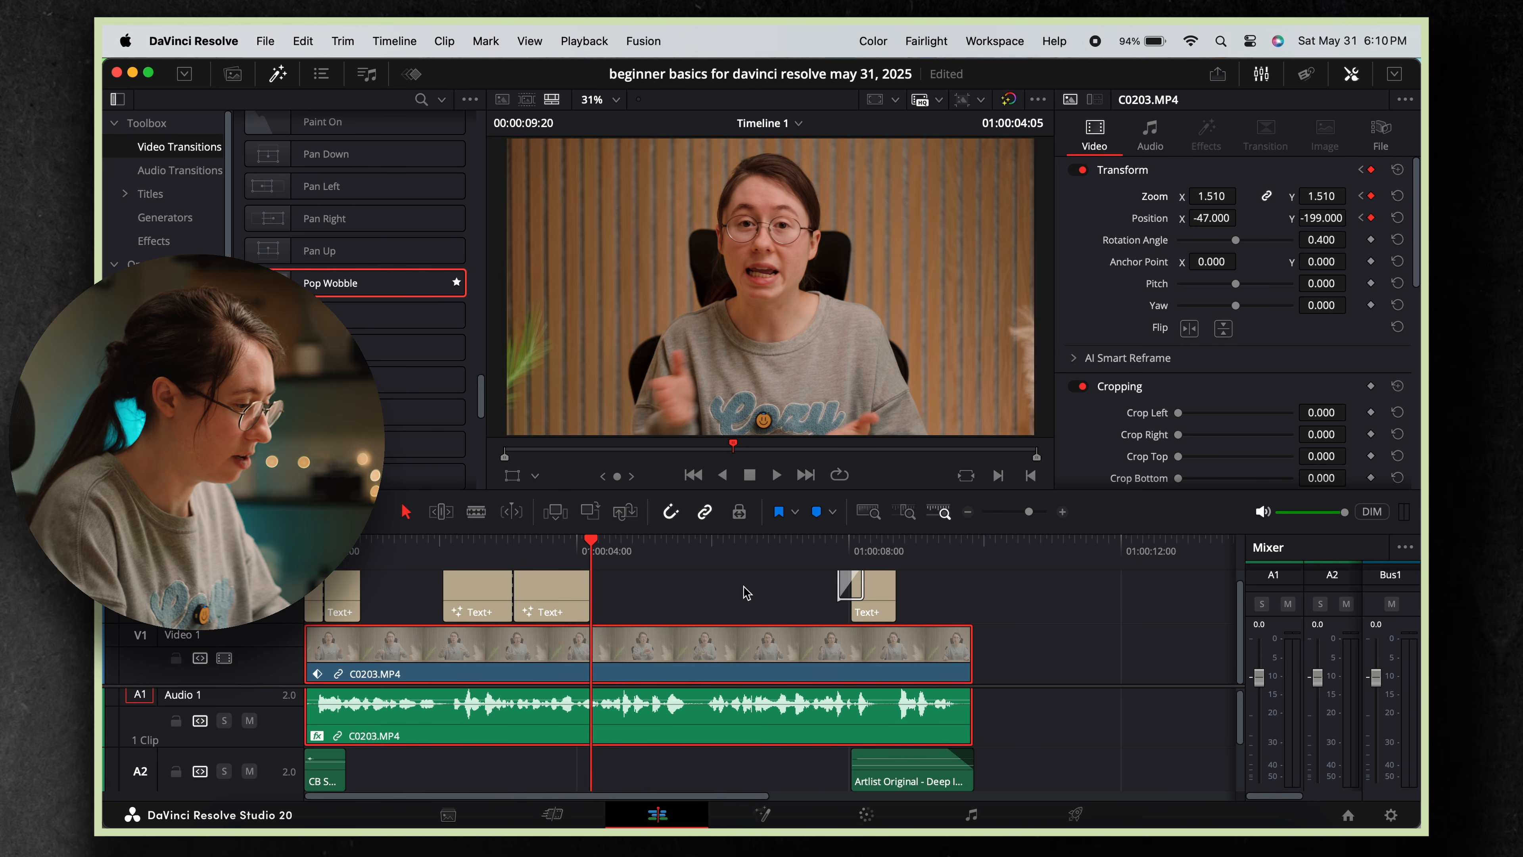
At 01:00:05:20, set the C0203.MP4 clip's Zoom to 1.060 and its Position Y to -3.
click(696, 555)
drag(696, 555, 702, 554)
drag(1214, 197, 1180, 198)
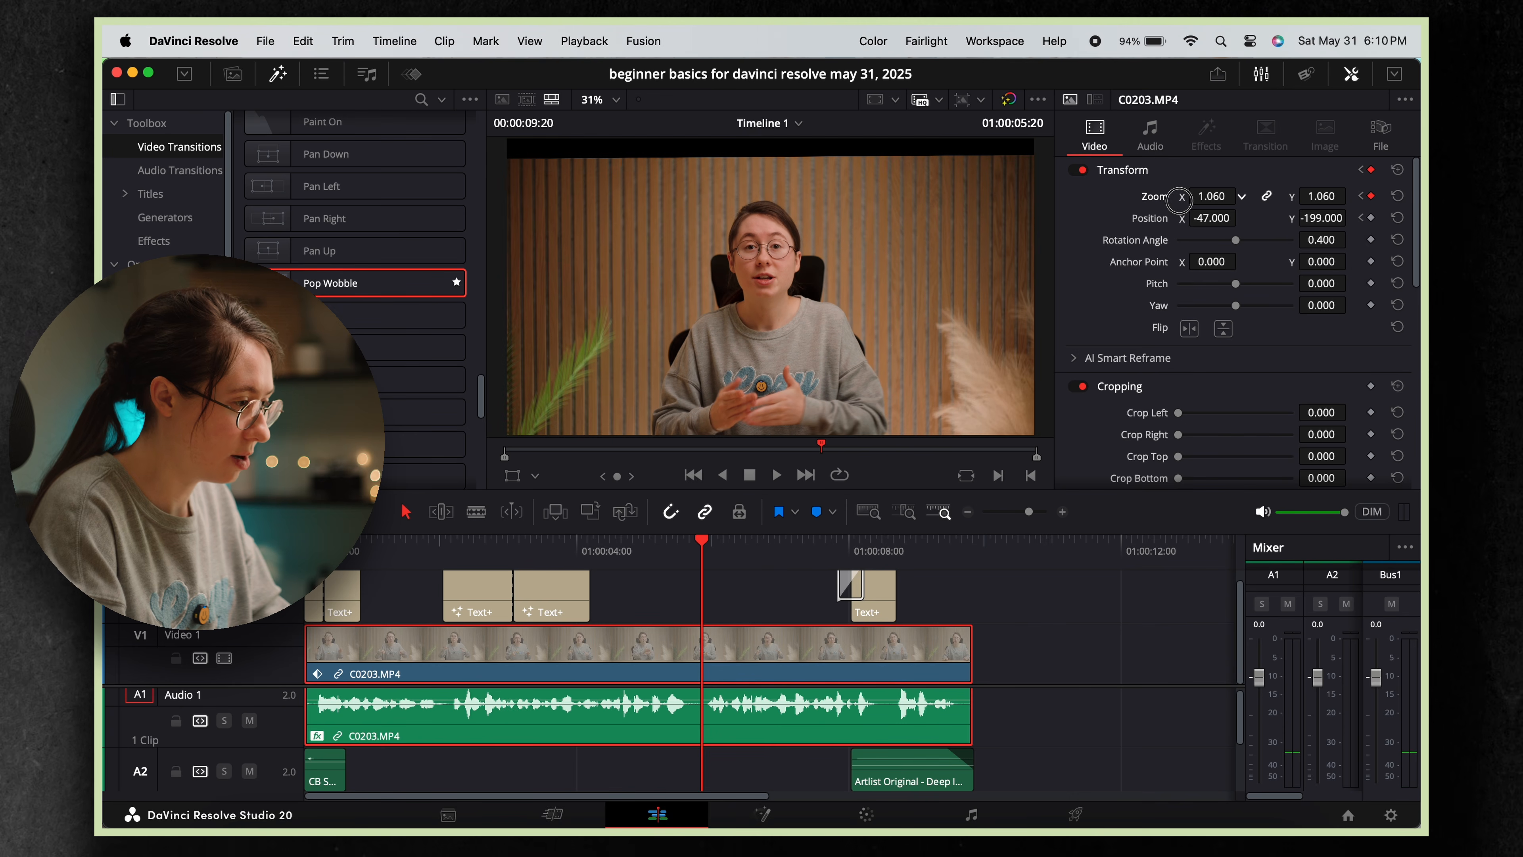
drag(1313, 218, 1343, 218)
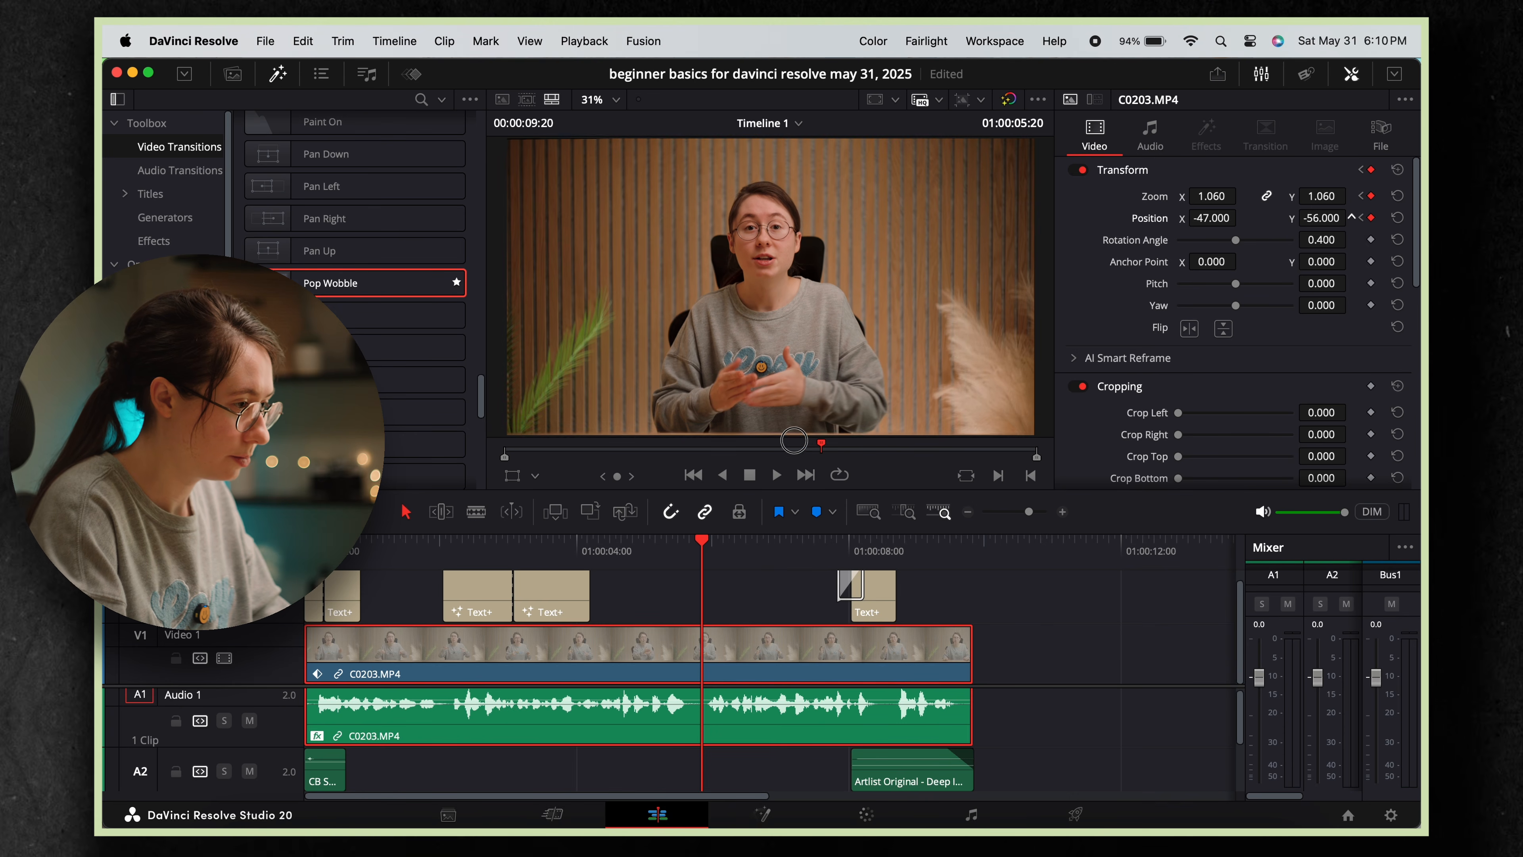
drag(816, 430, 836, 415)
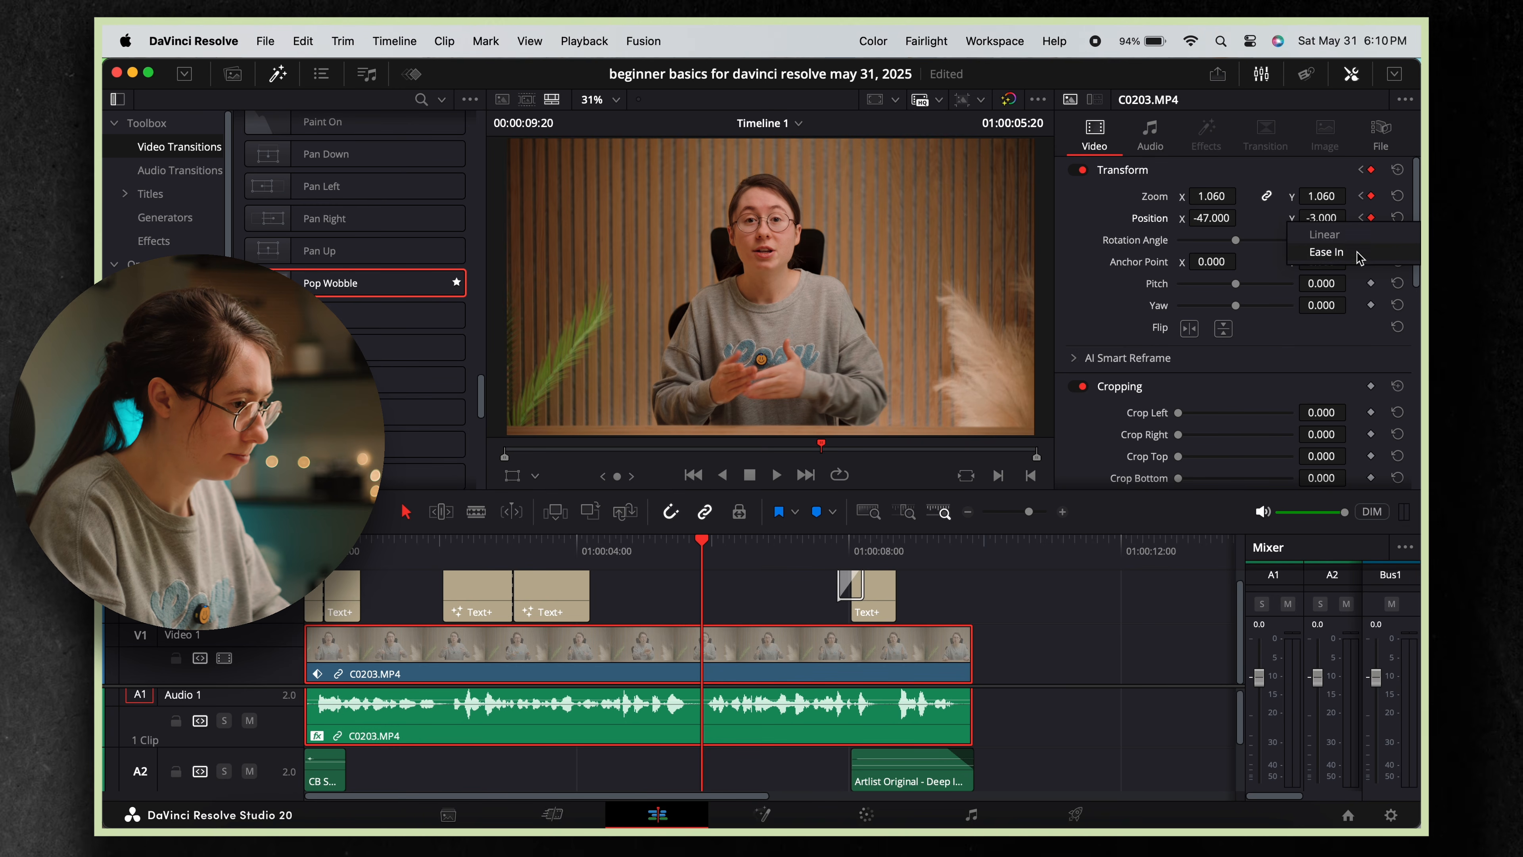
Set the Zoom and Position keyframes at 01:00:05:20 to Ease In and apply easing to those at 01:00:04:05.
right_click(1373, 197)
click(1363, 231)
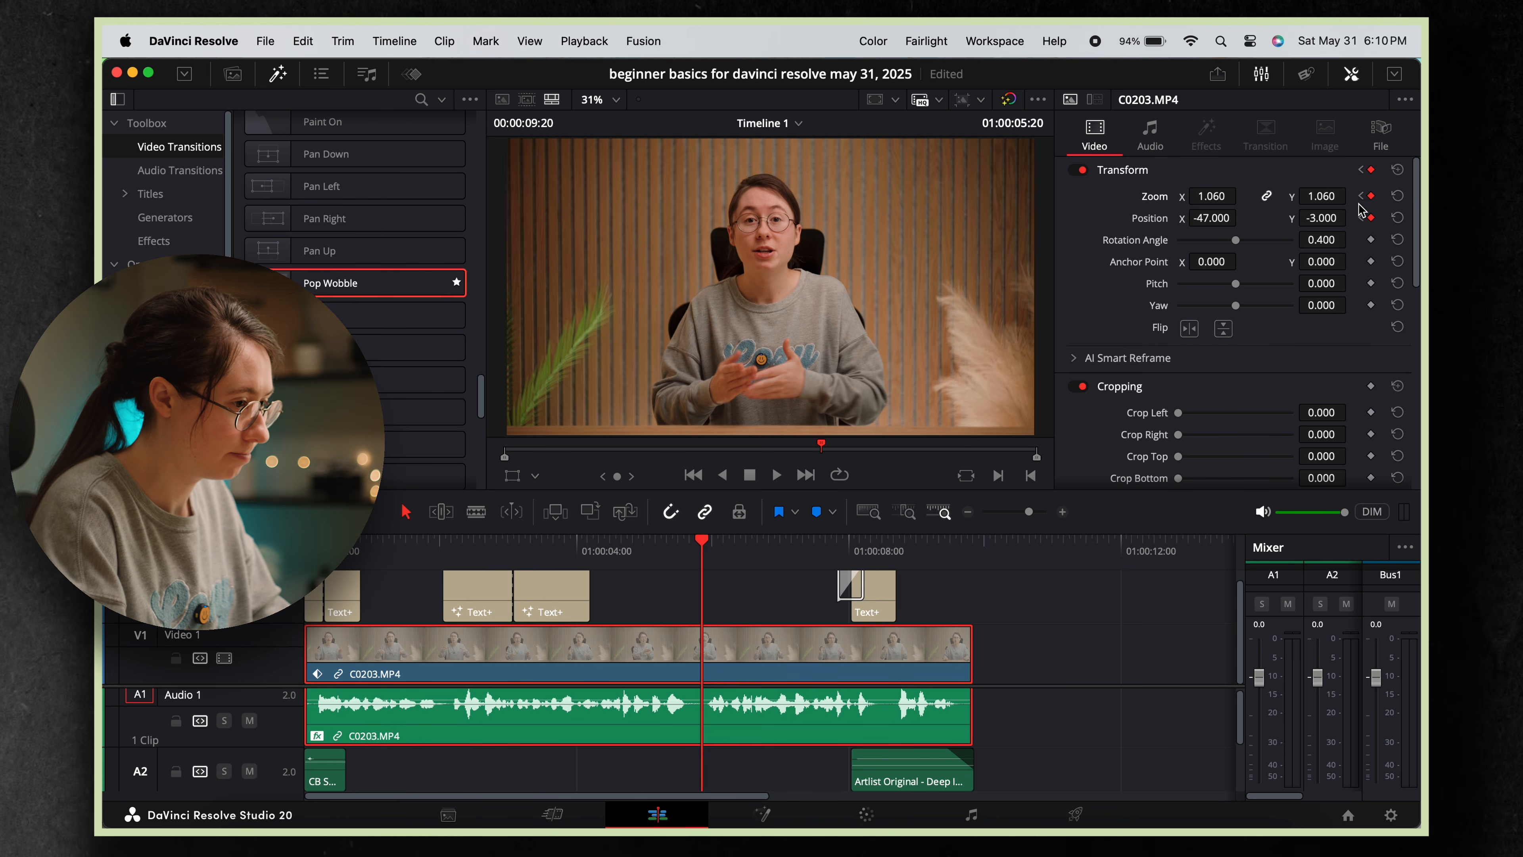
click(1362, 197)
right_click(1370, 198)
click(1357, 266)
right_click(1372, 219)
click(1349, 285)
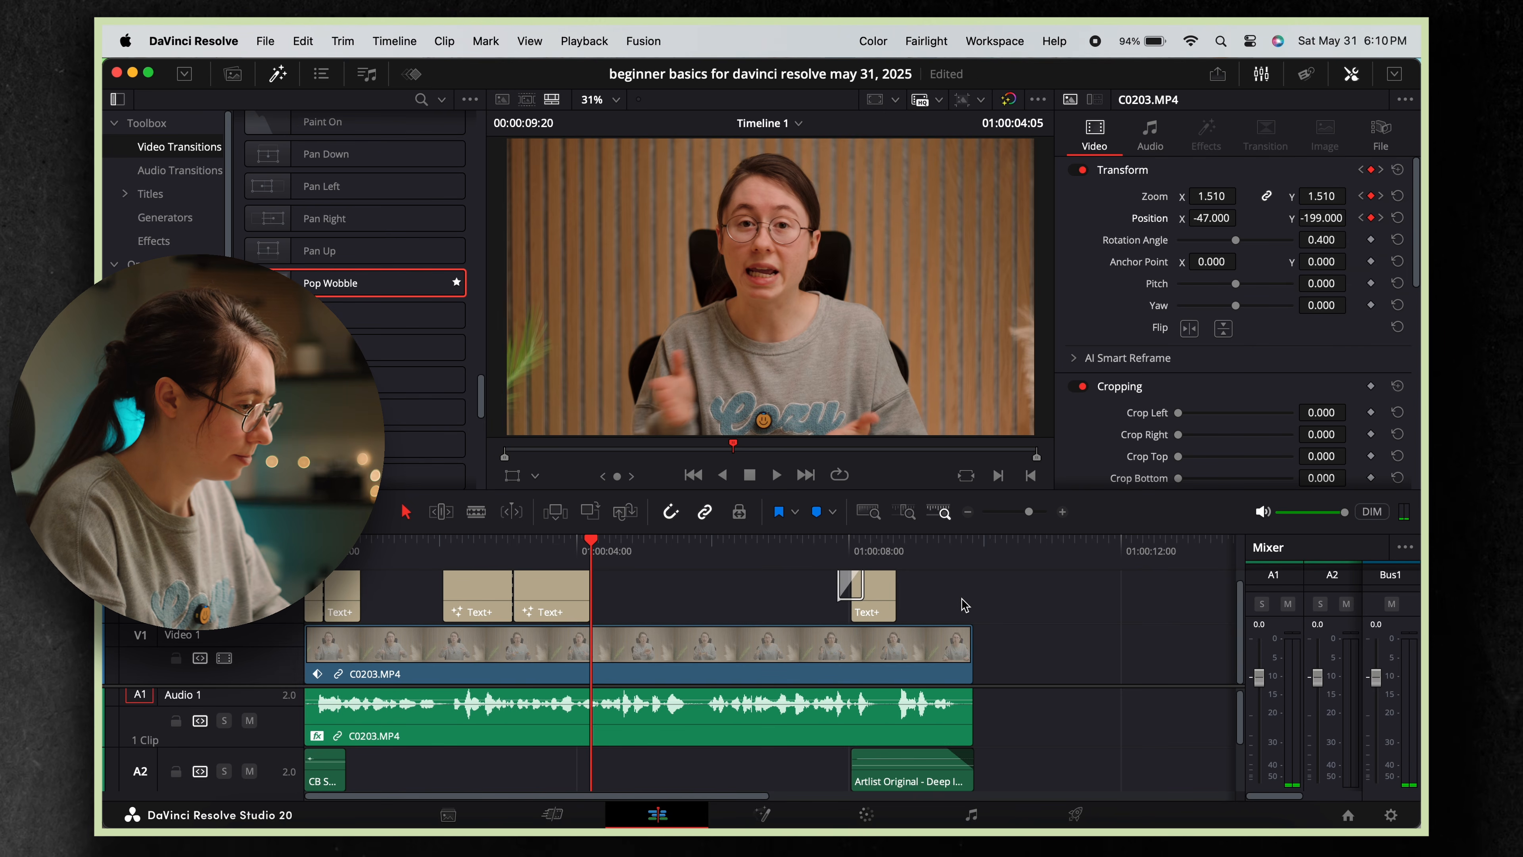
Play from just before 01:00:04:00 to the "PRO" title to check the eased zoom-out.
click(558, 563)
key(space)
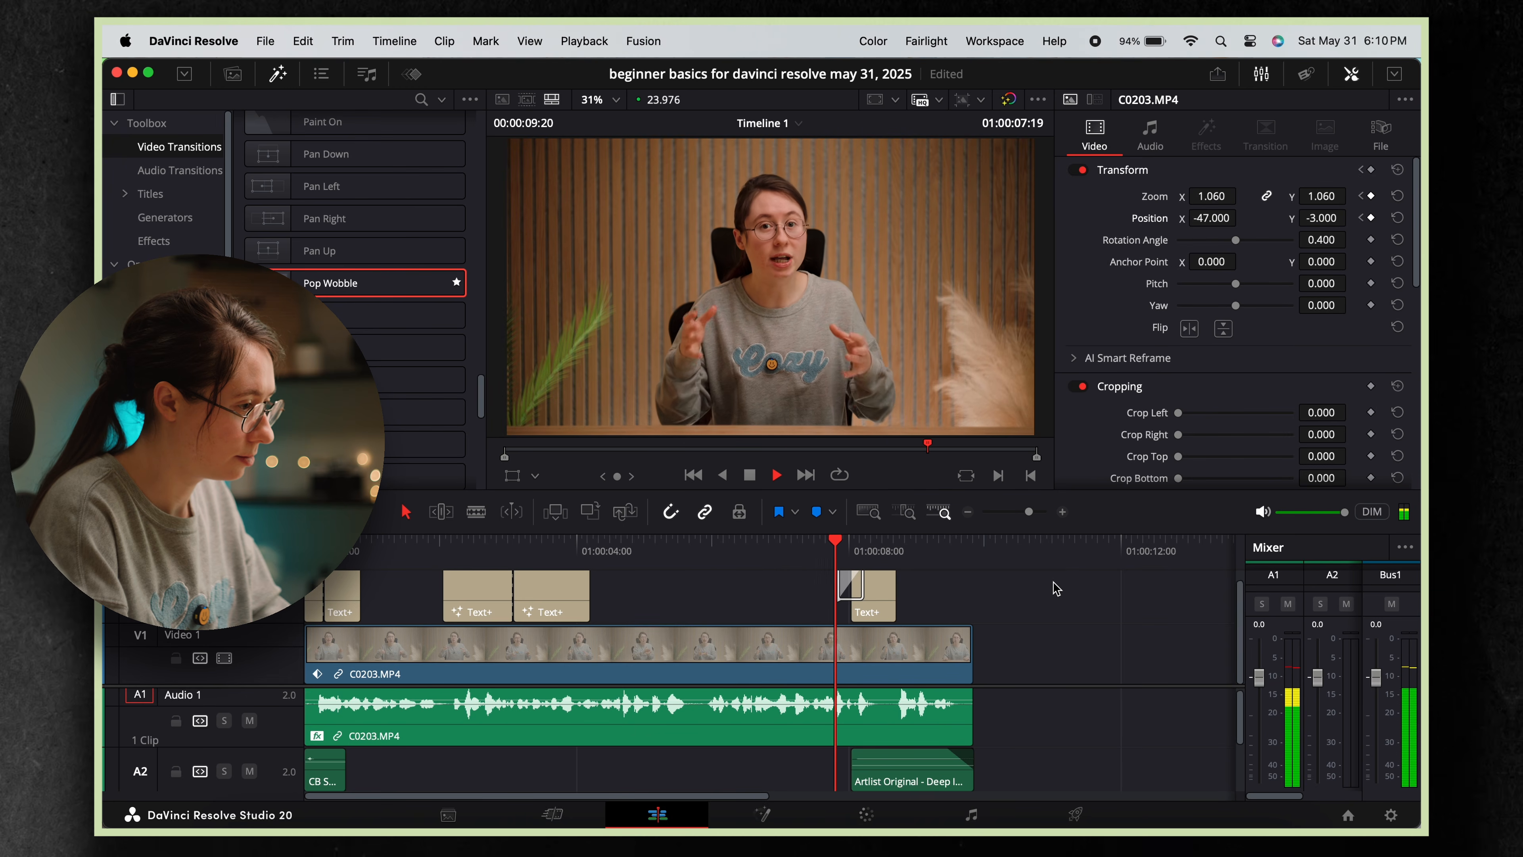
key(space)
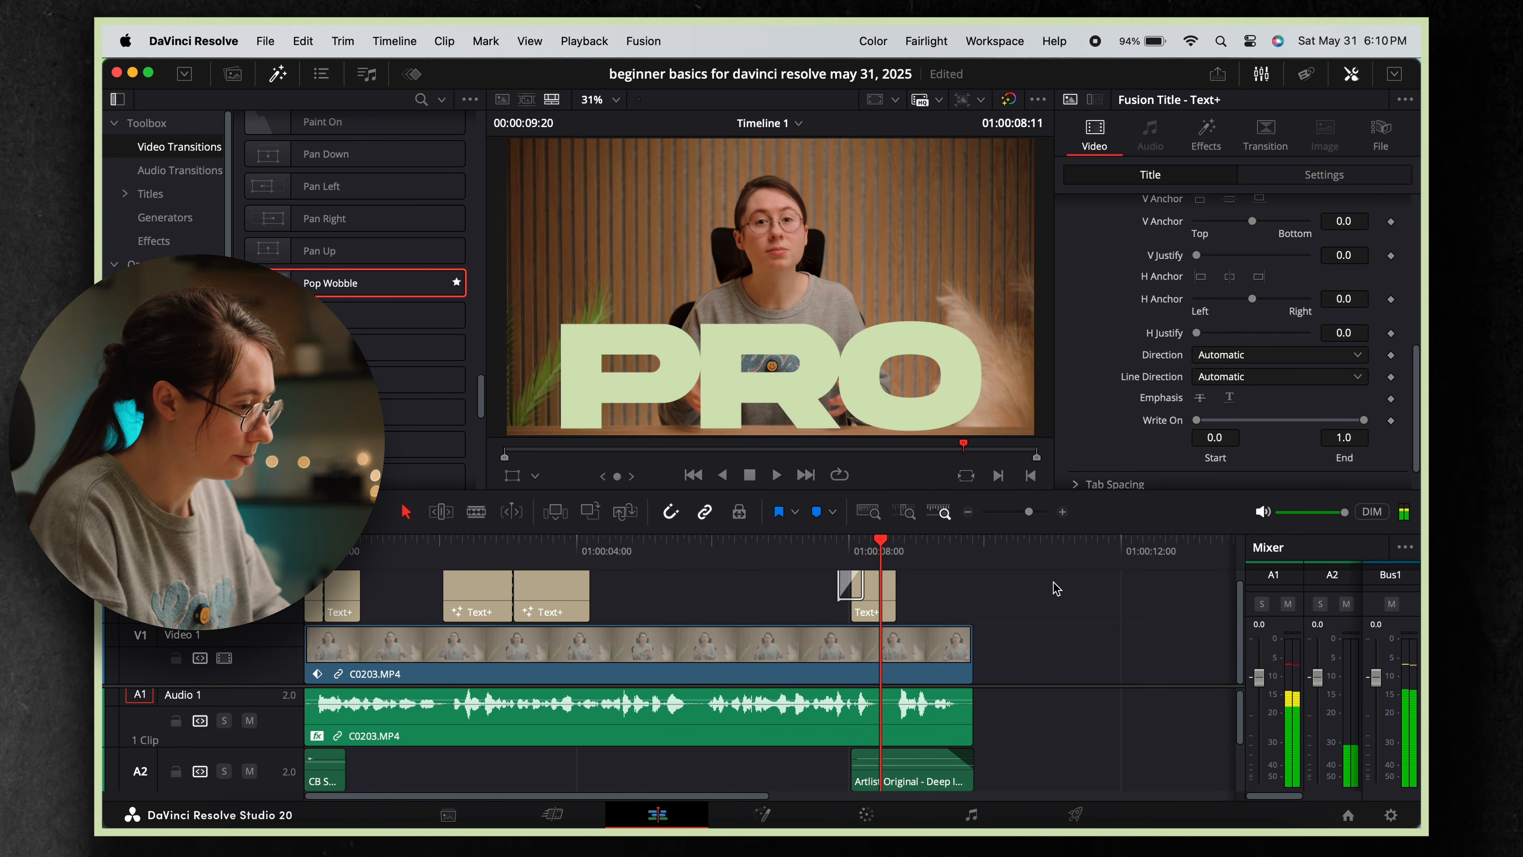
Add Zoom and Position keyframes to the C0203.MP4 clip at 01:00:07:20 and play through the "PRO" title.
click(838, 561)
click(906, 640)
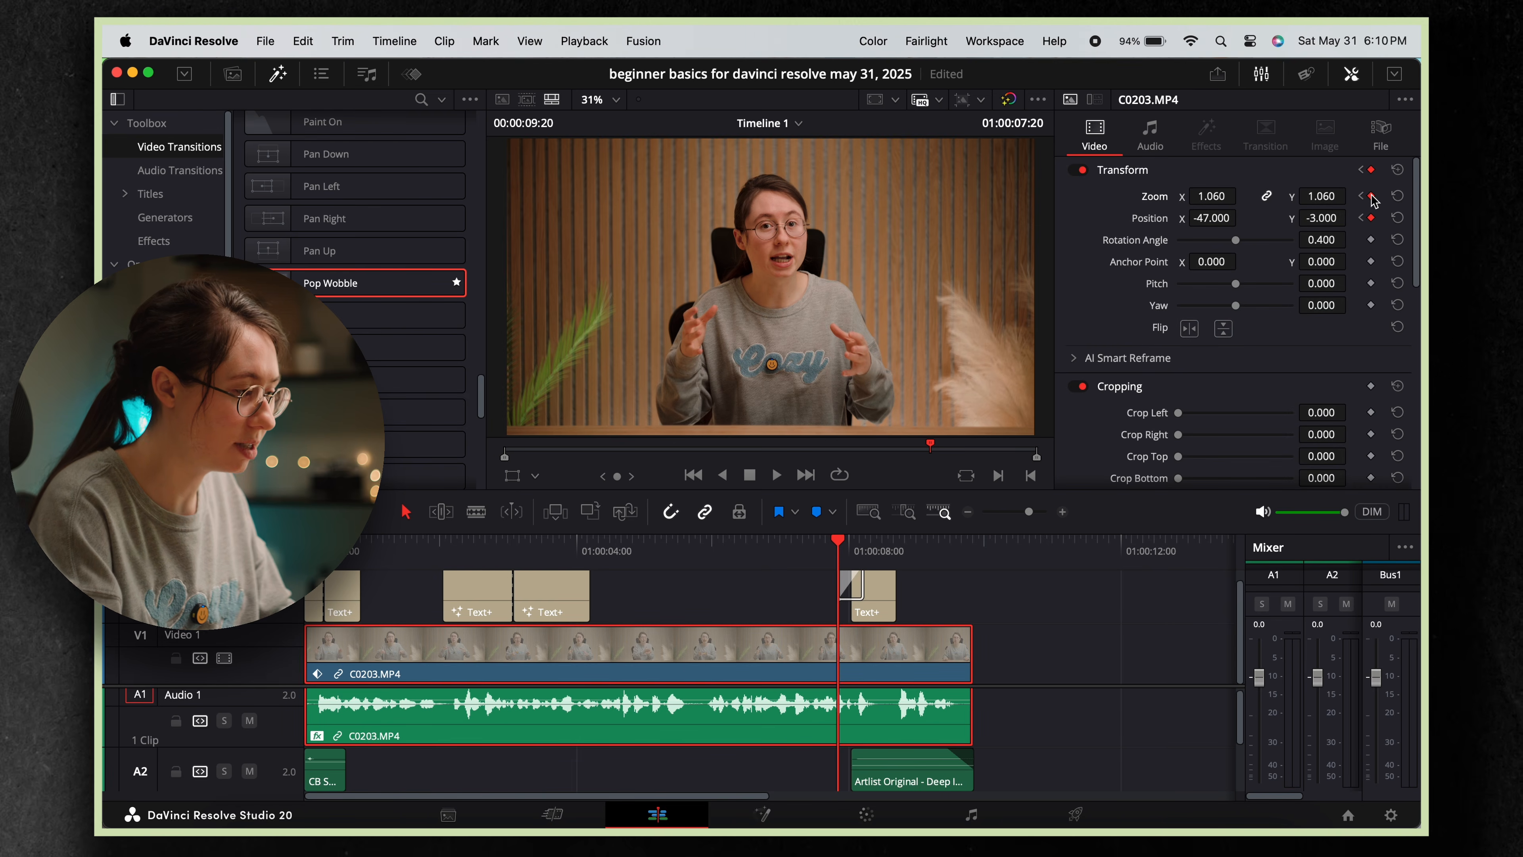
click(1053, 623)
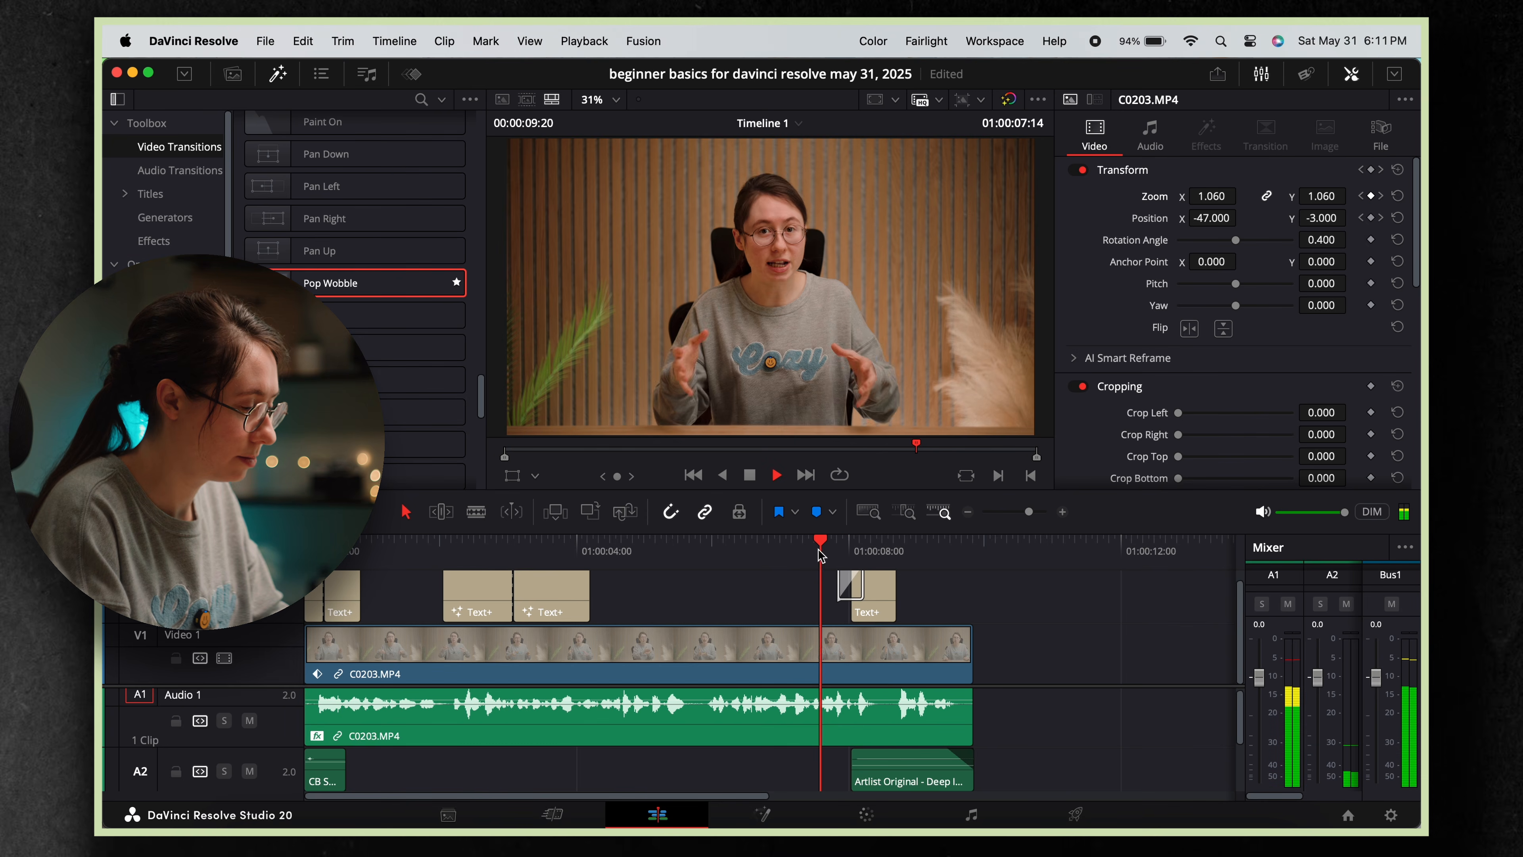
key(space)
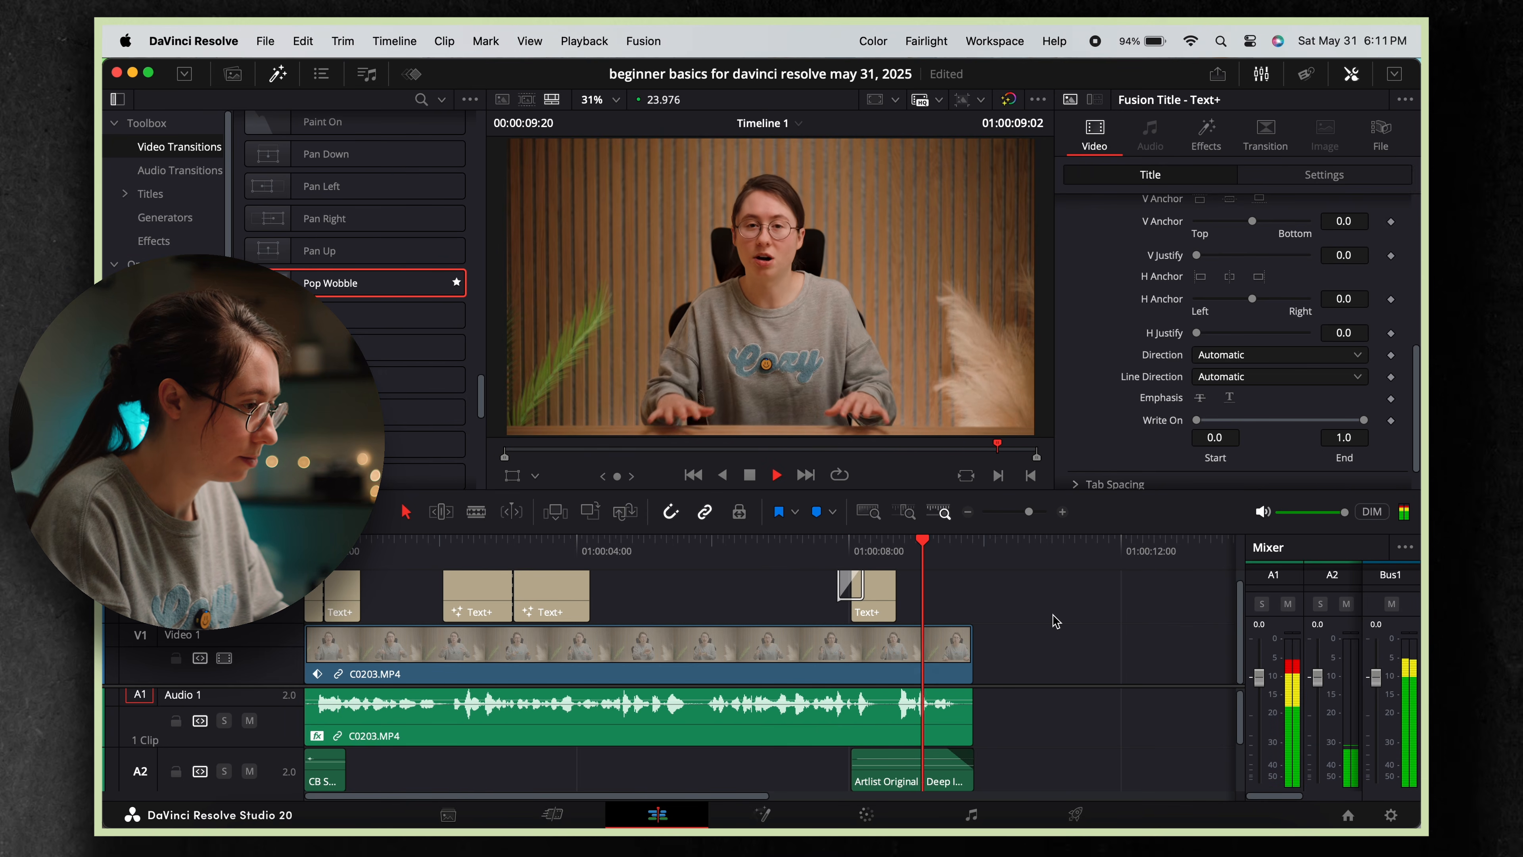